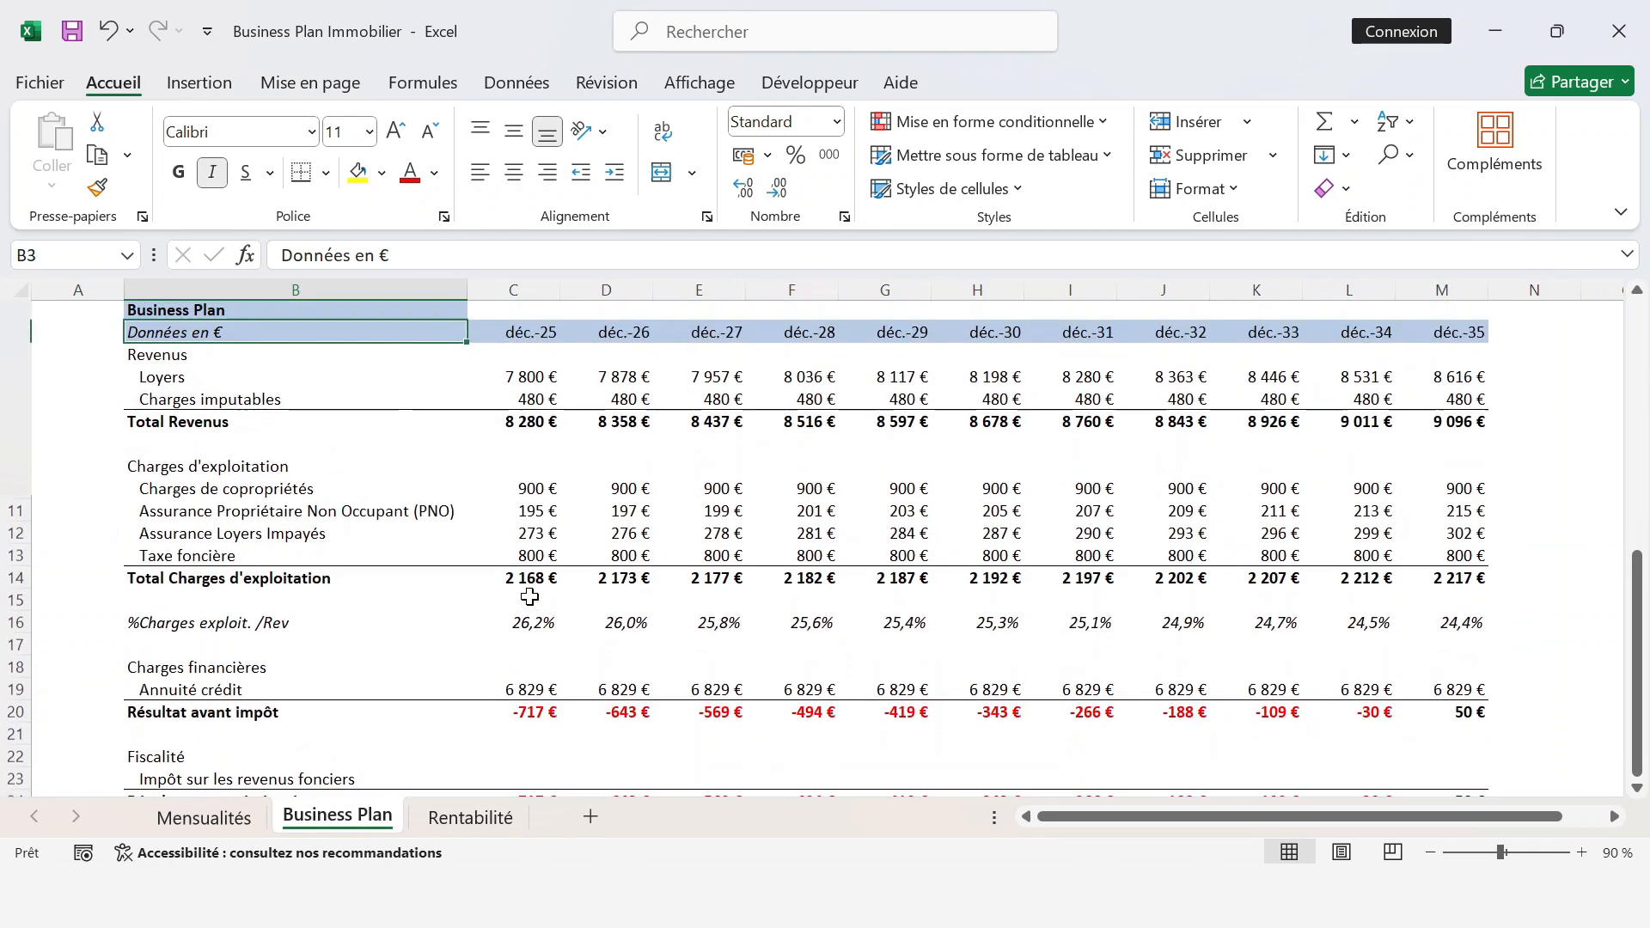
- Review the results and assumptions on the Business Plan sheet and the loan repayment schedule on the Mensualités sheet
scroll(530, 593, down, 1)
scroll(379, 615, down, 1)
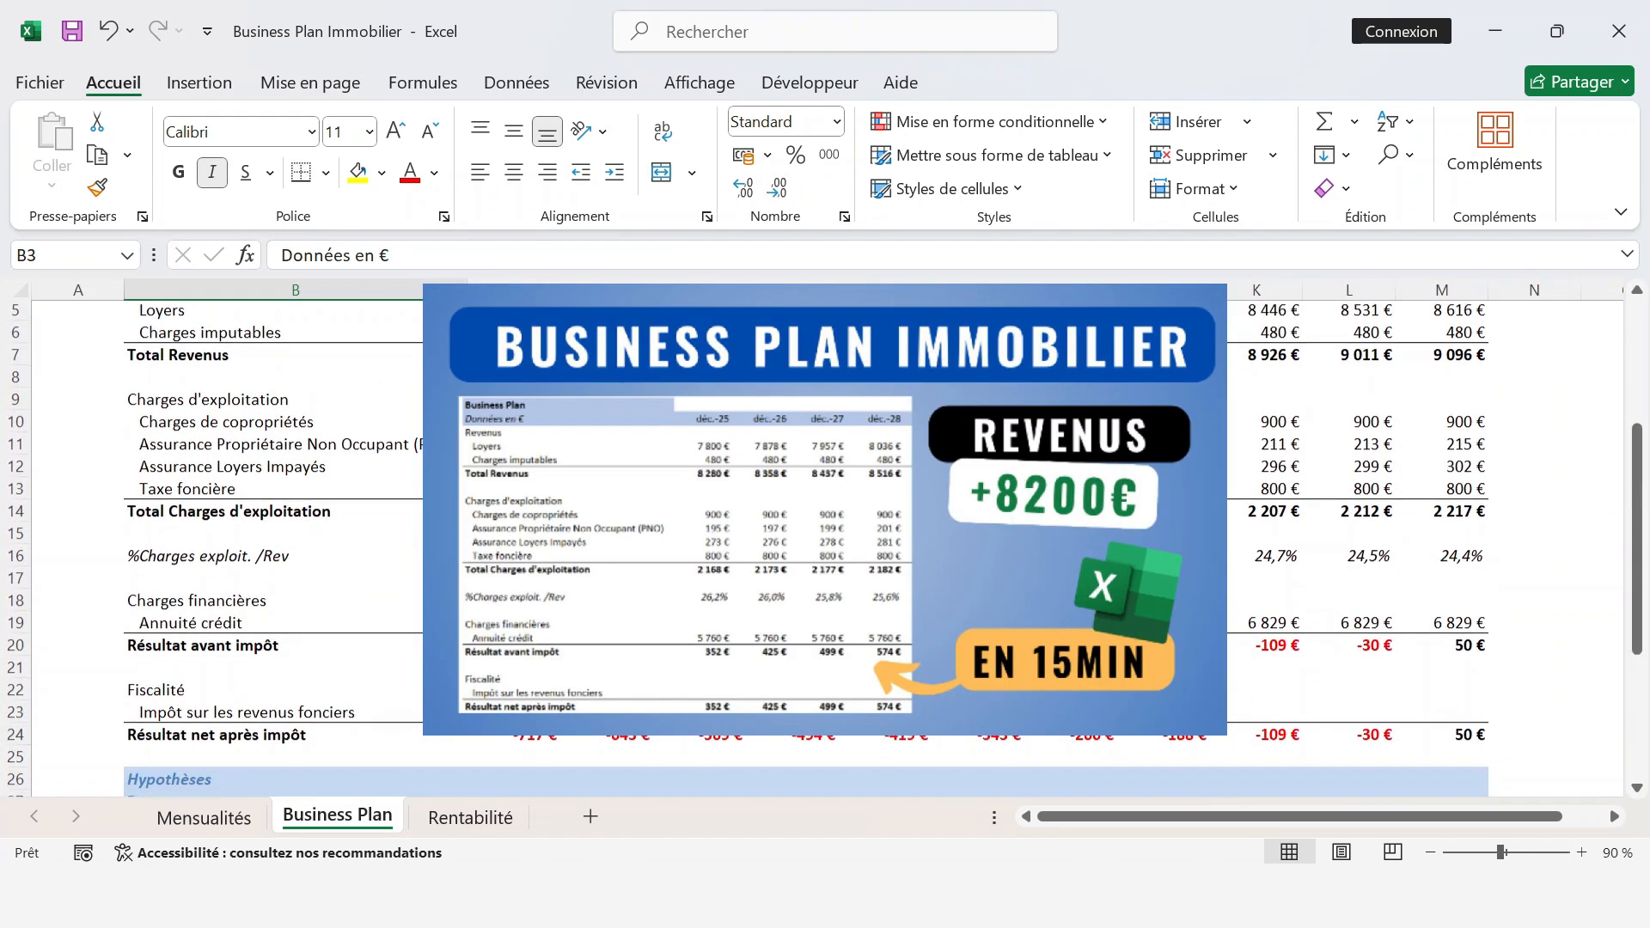
scroll(372, 446, down, 4)
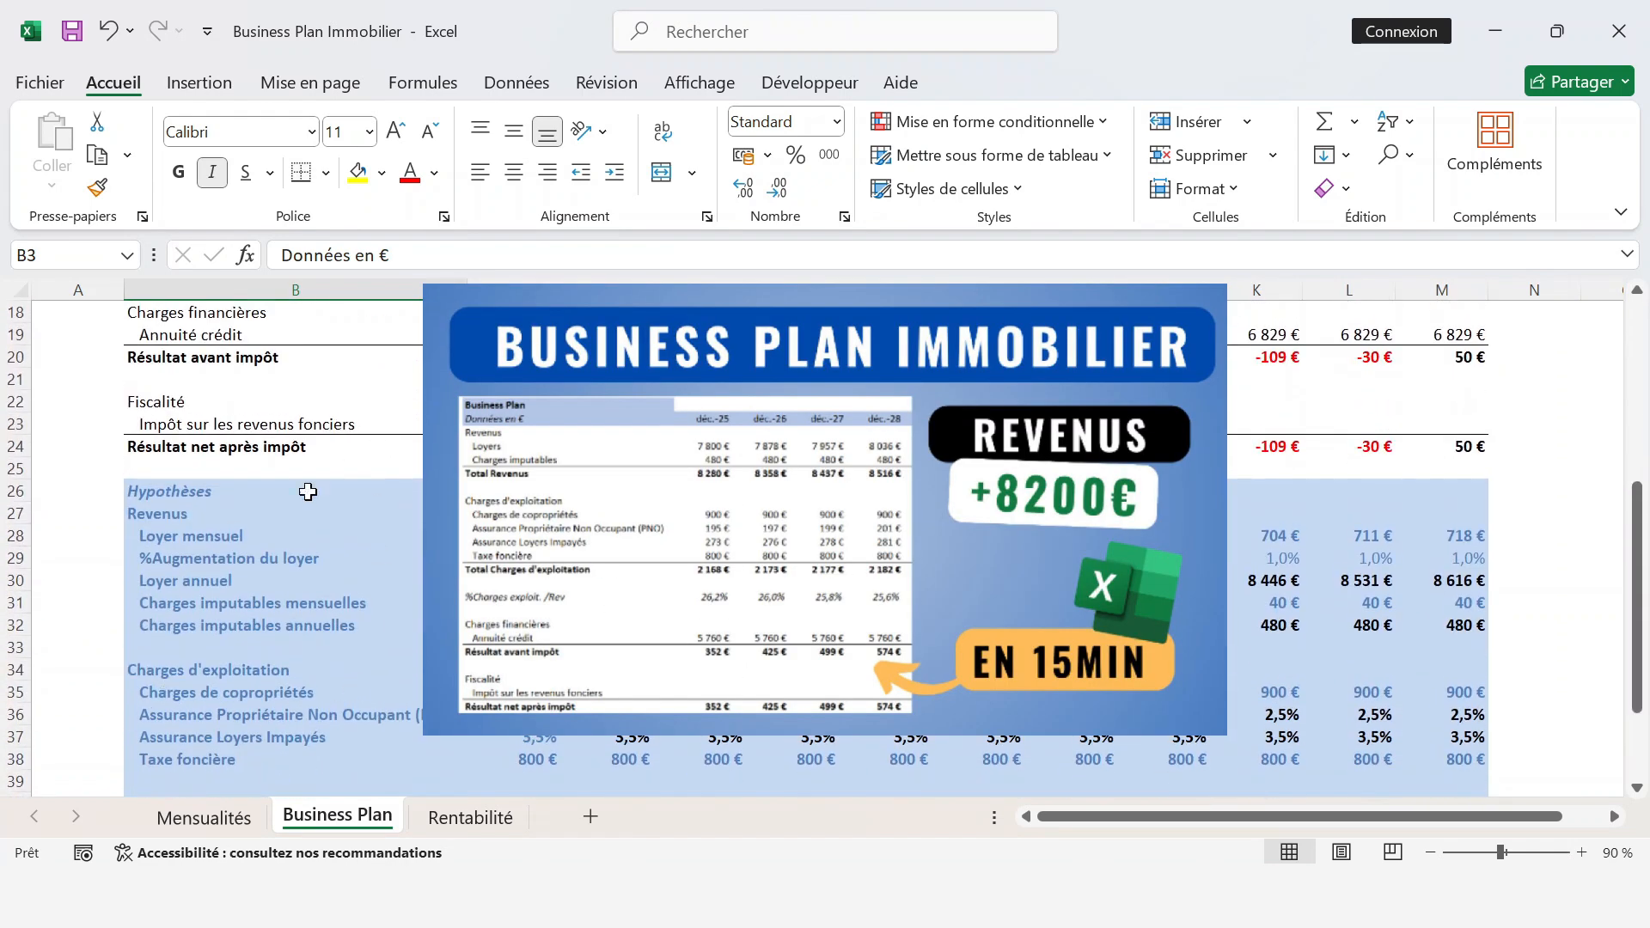
scroll(443, 494, up, 3)
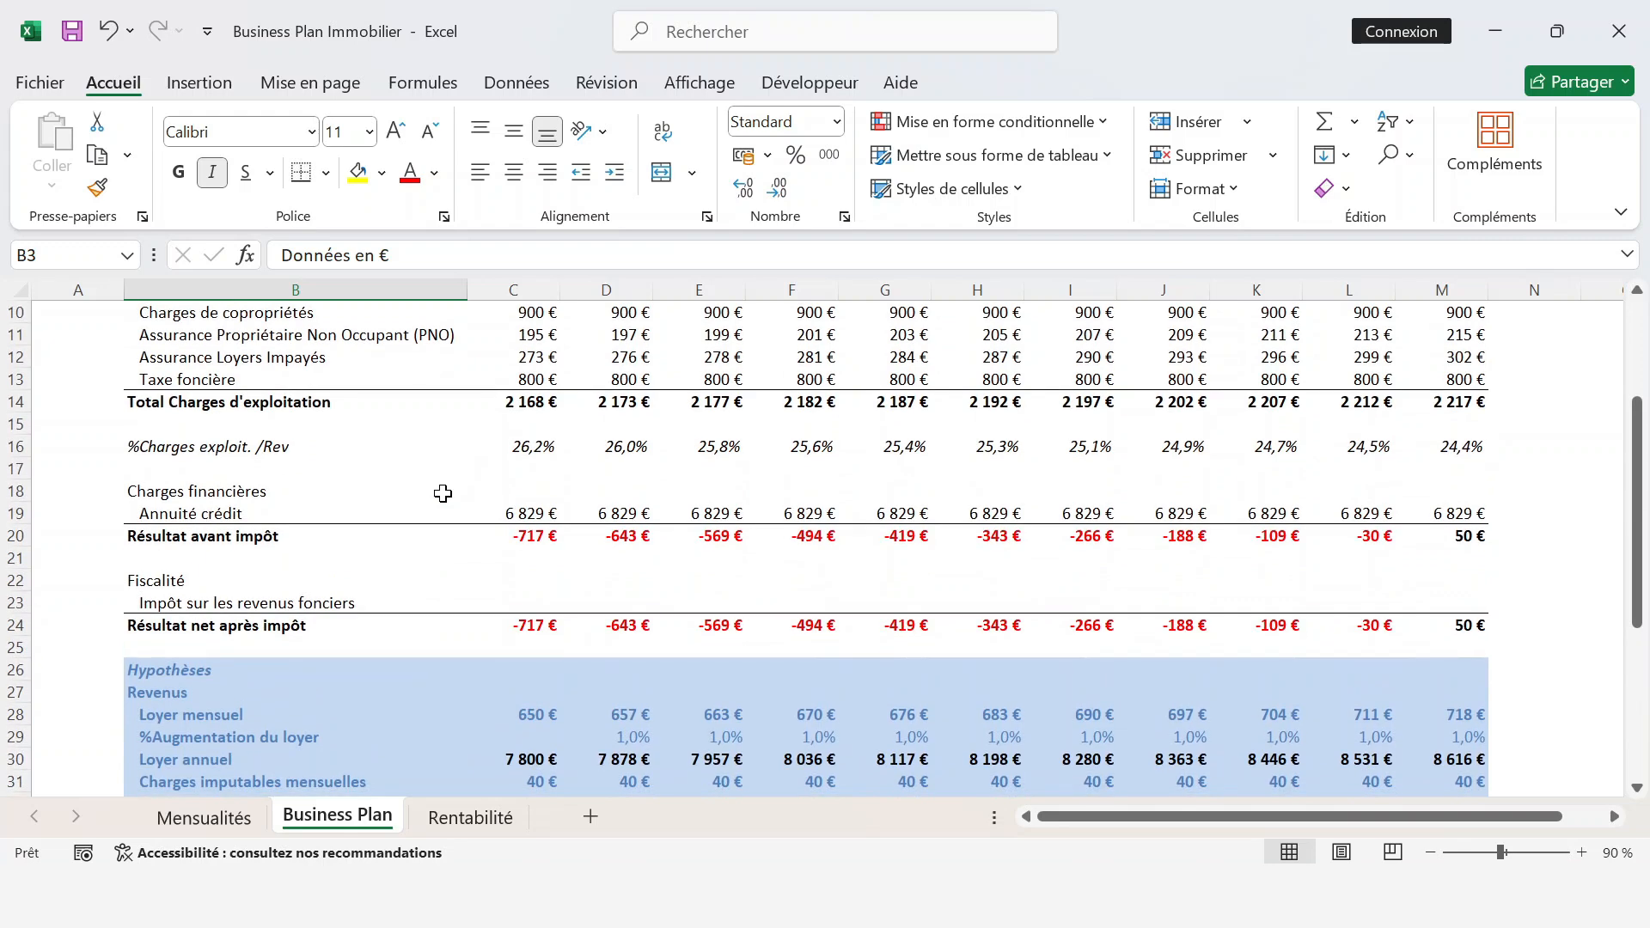
key(ctrl+Page_Up)
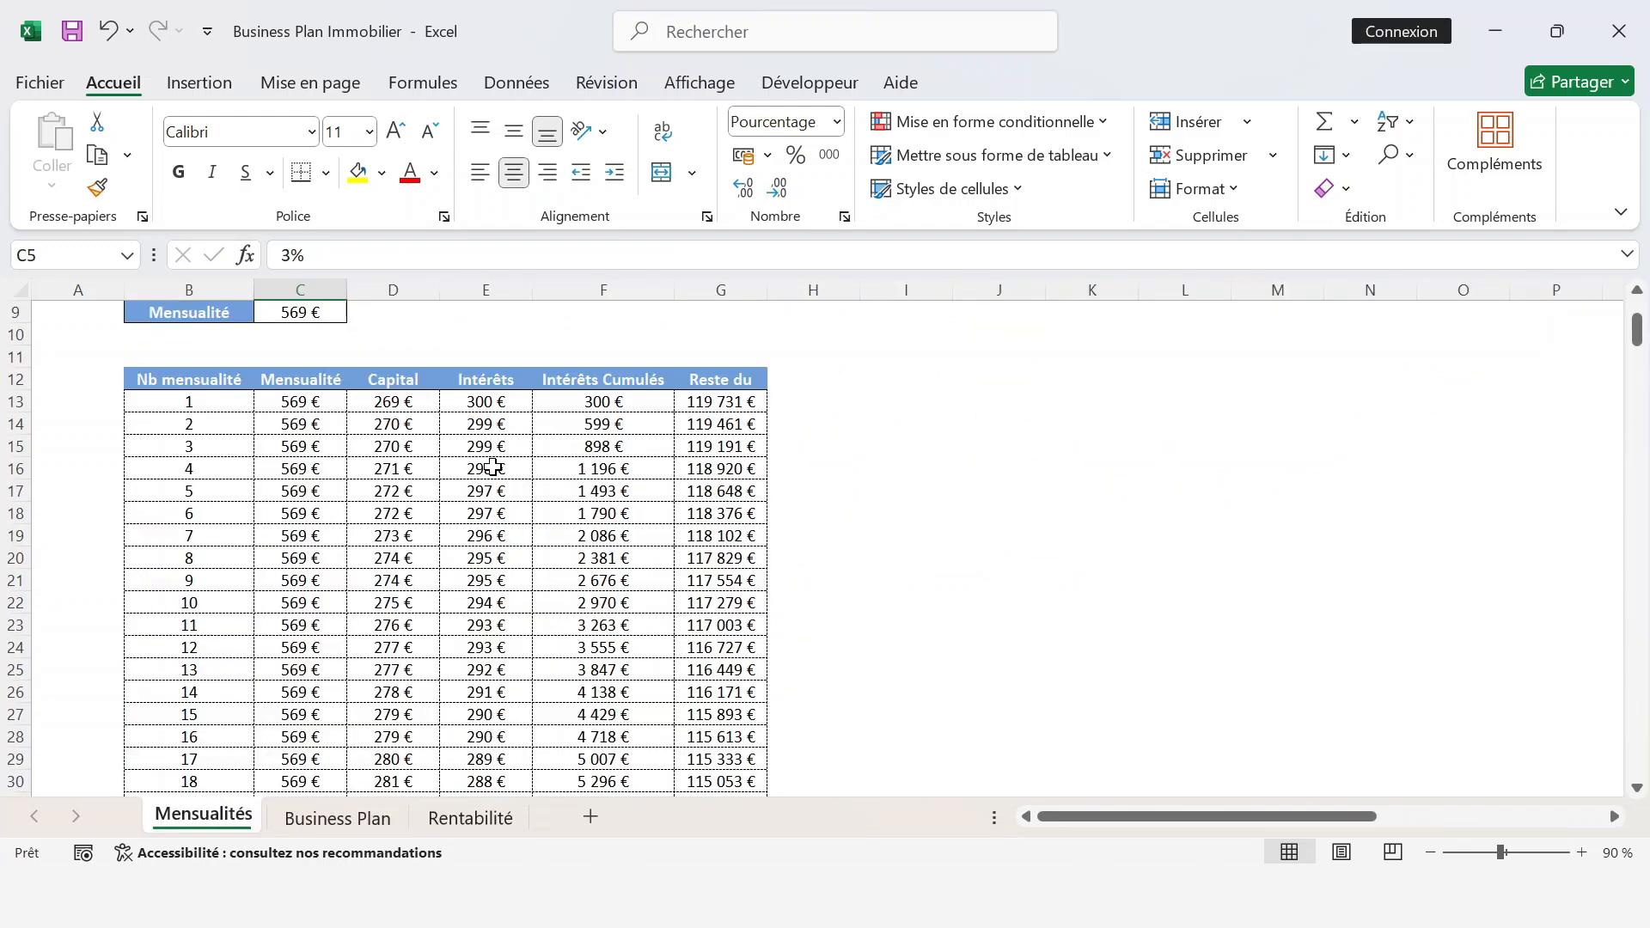
scroll(527, 442, up, 1)
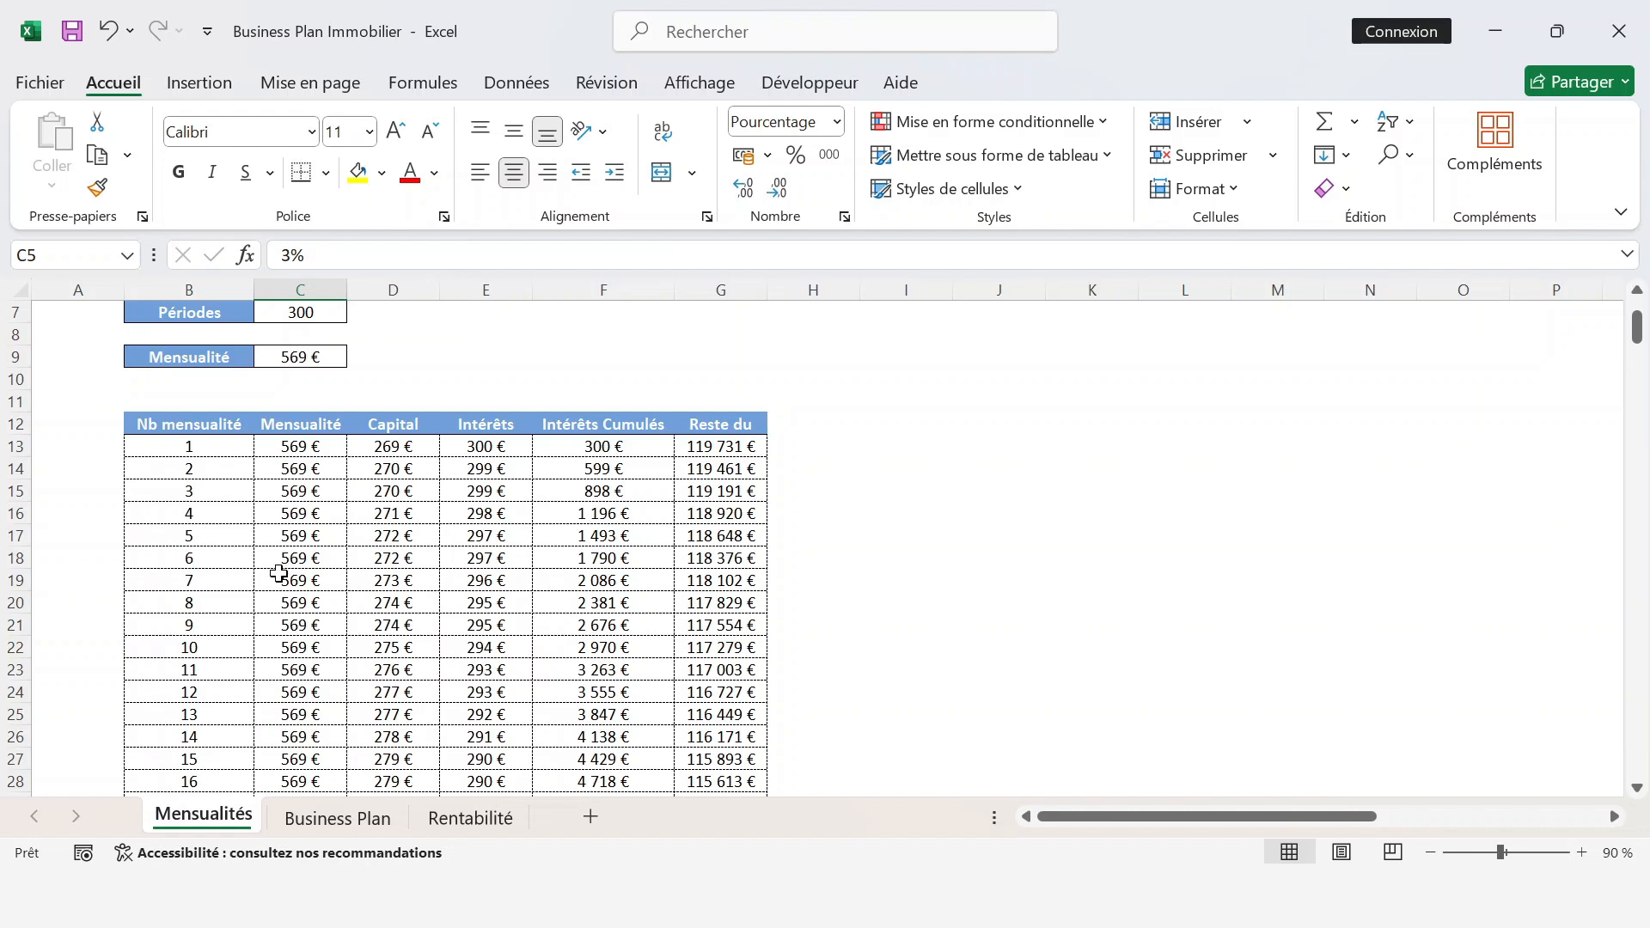
scroll(411, 494, down, 1)
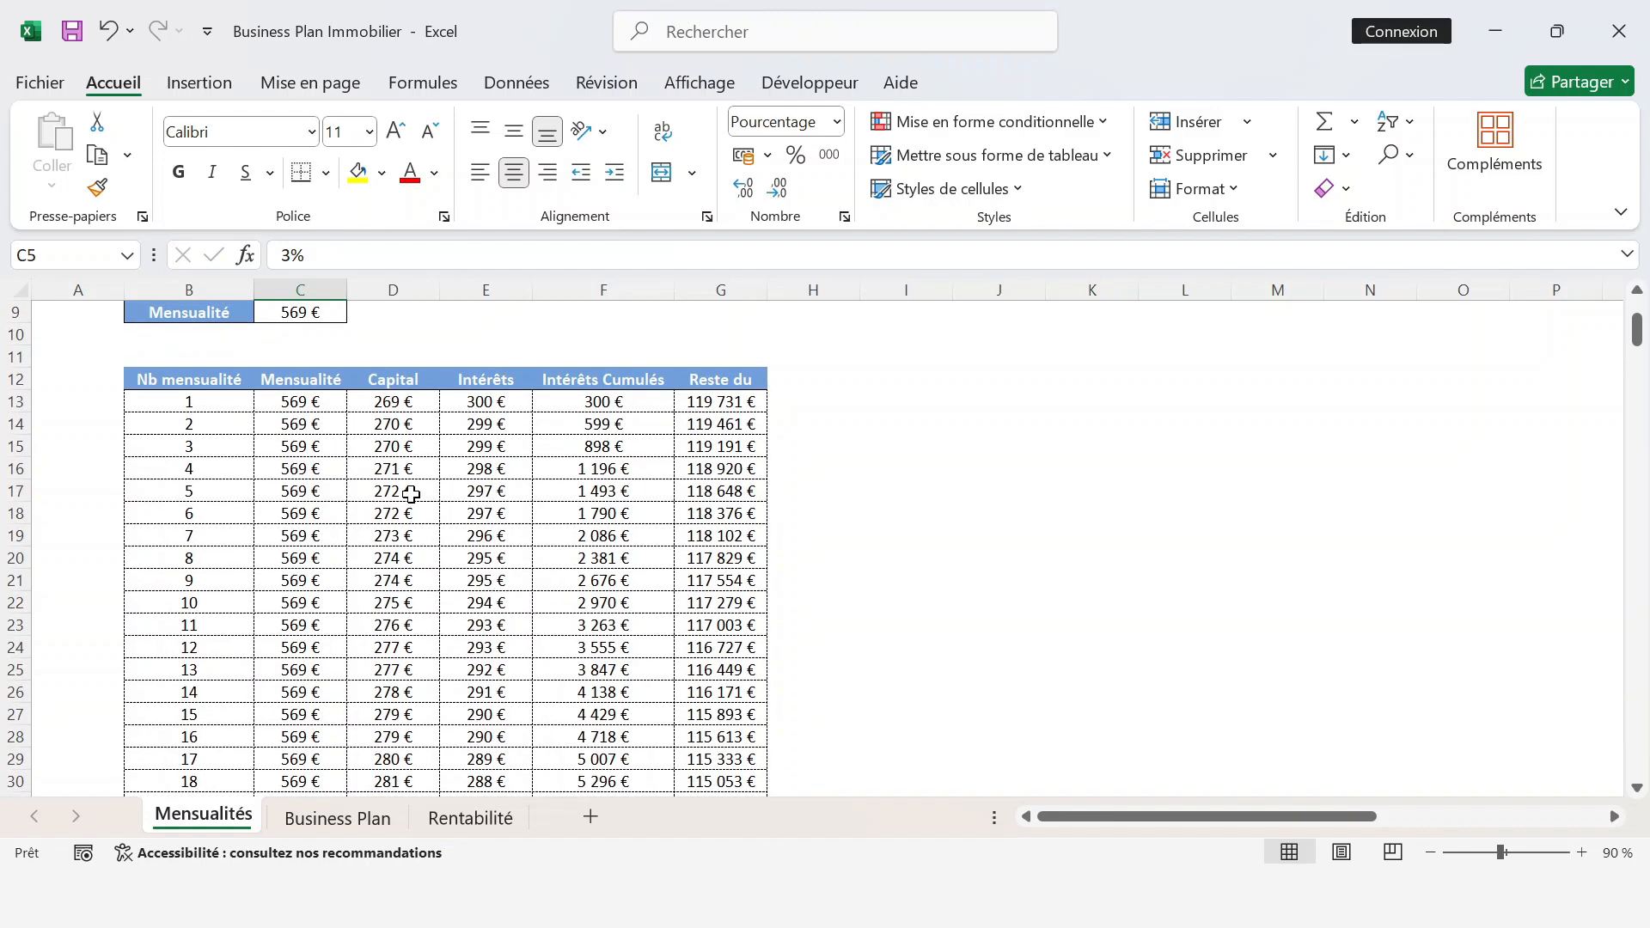
- On the Rentabilité sheet, enter the heading "Acquisition" in B4 and the label "Prix du bien" in B5
click(489, 827)
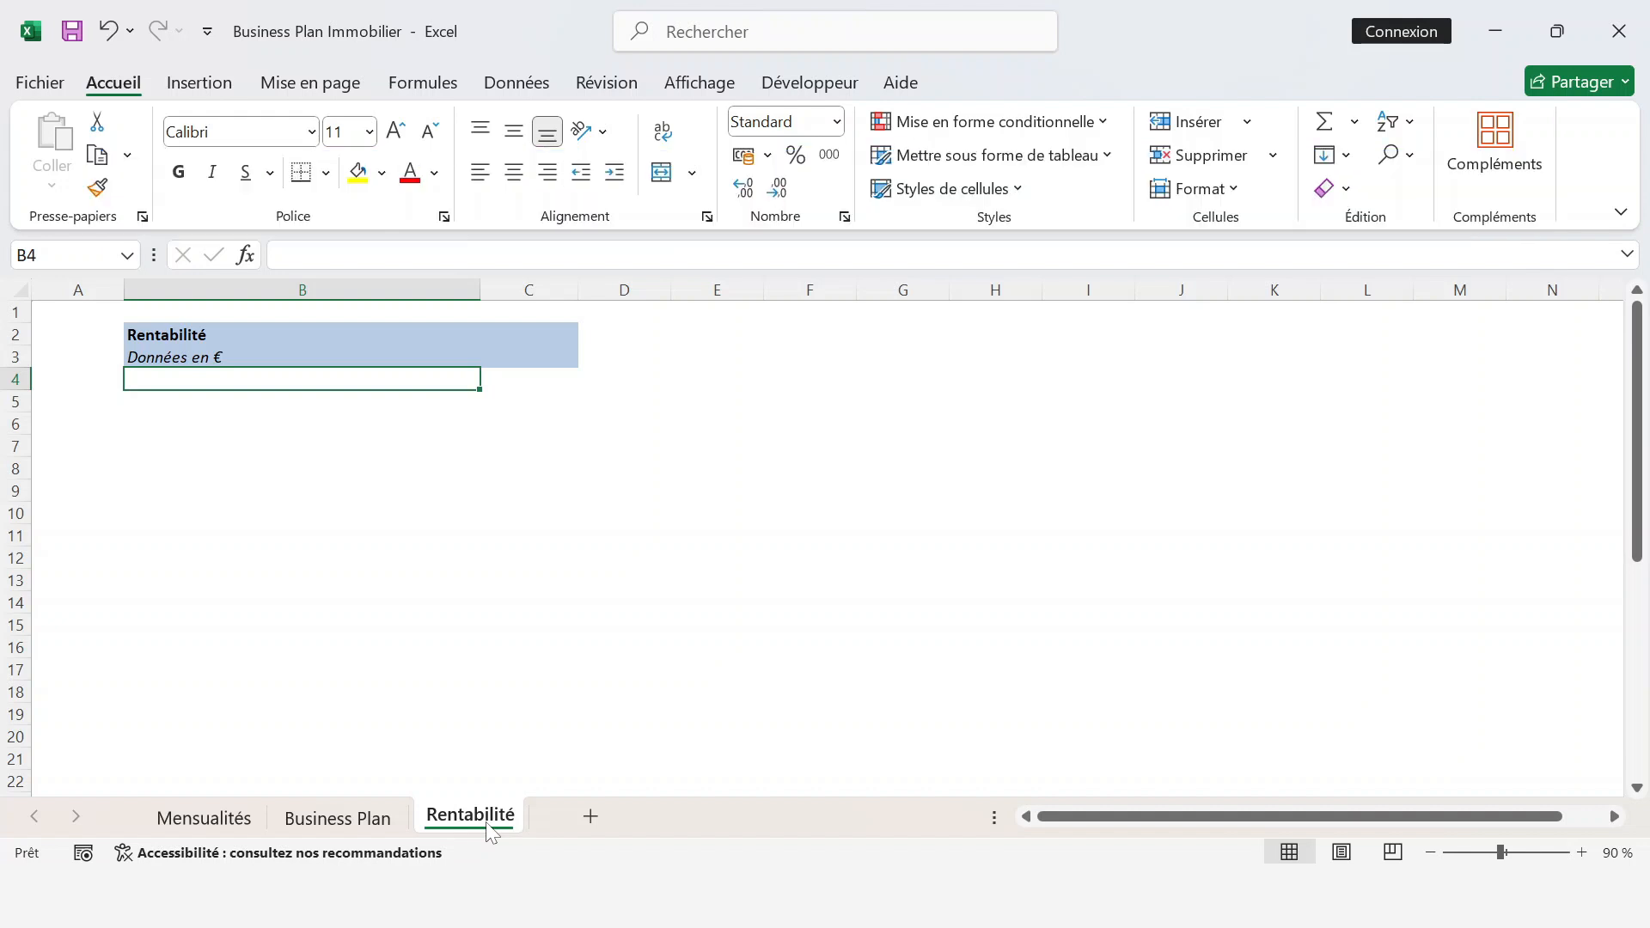
text(A)
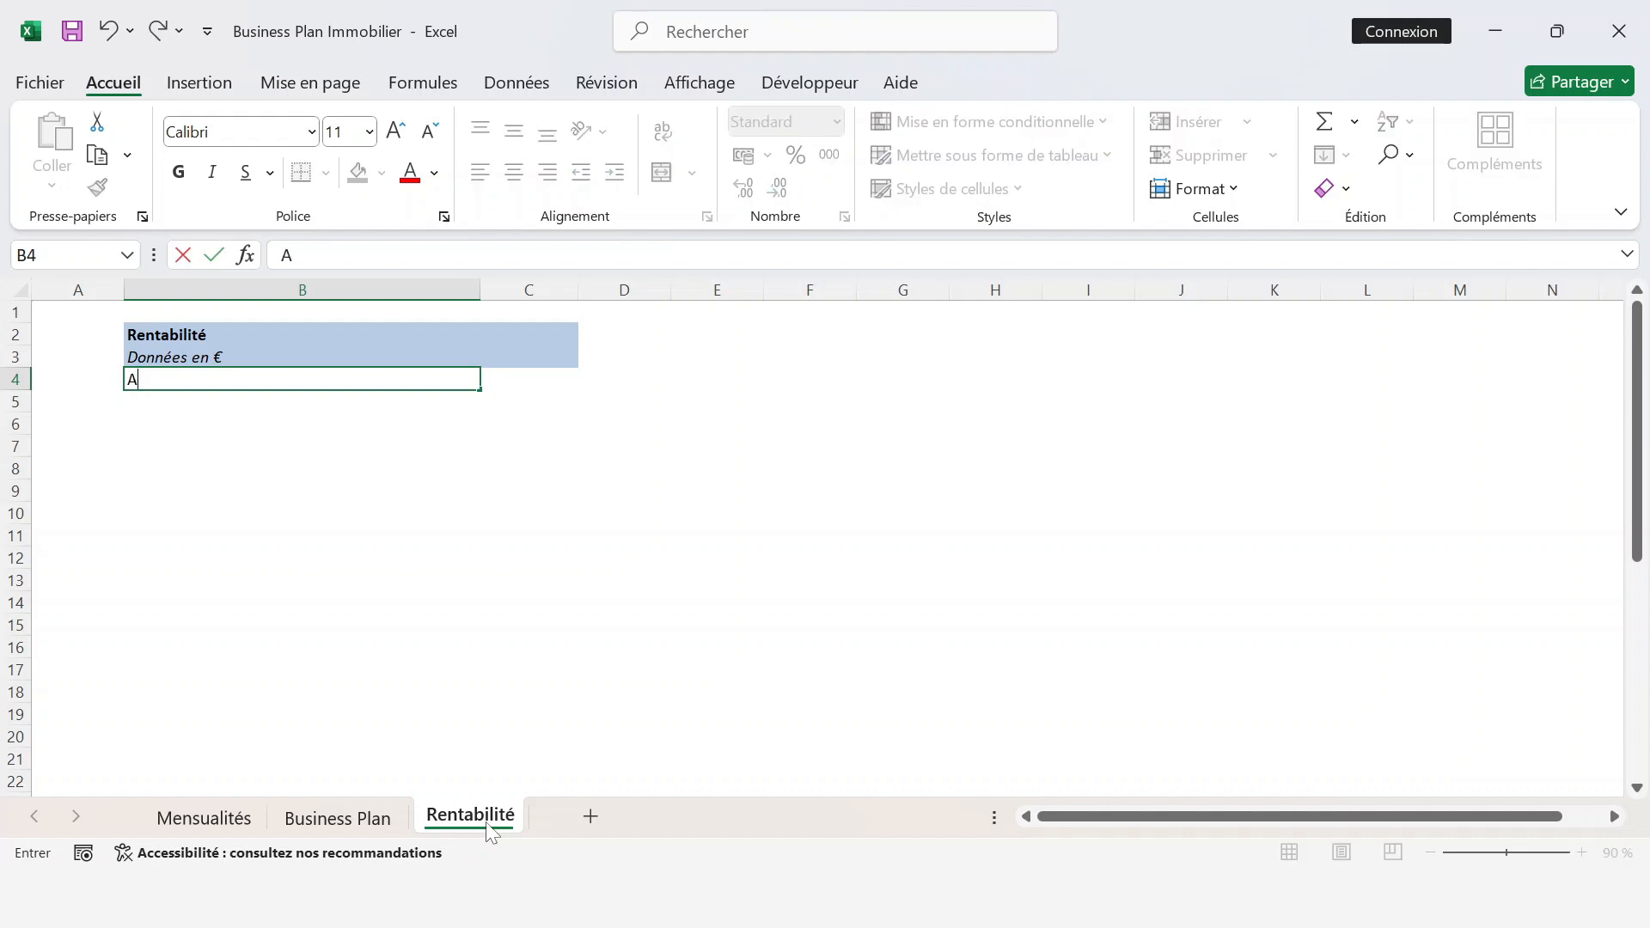
text(cquisition)
key(Return)
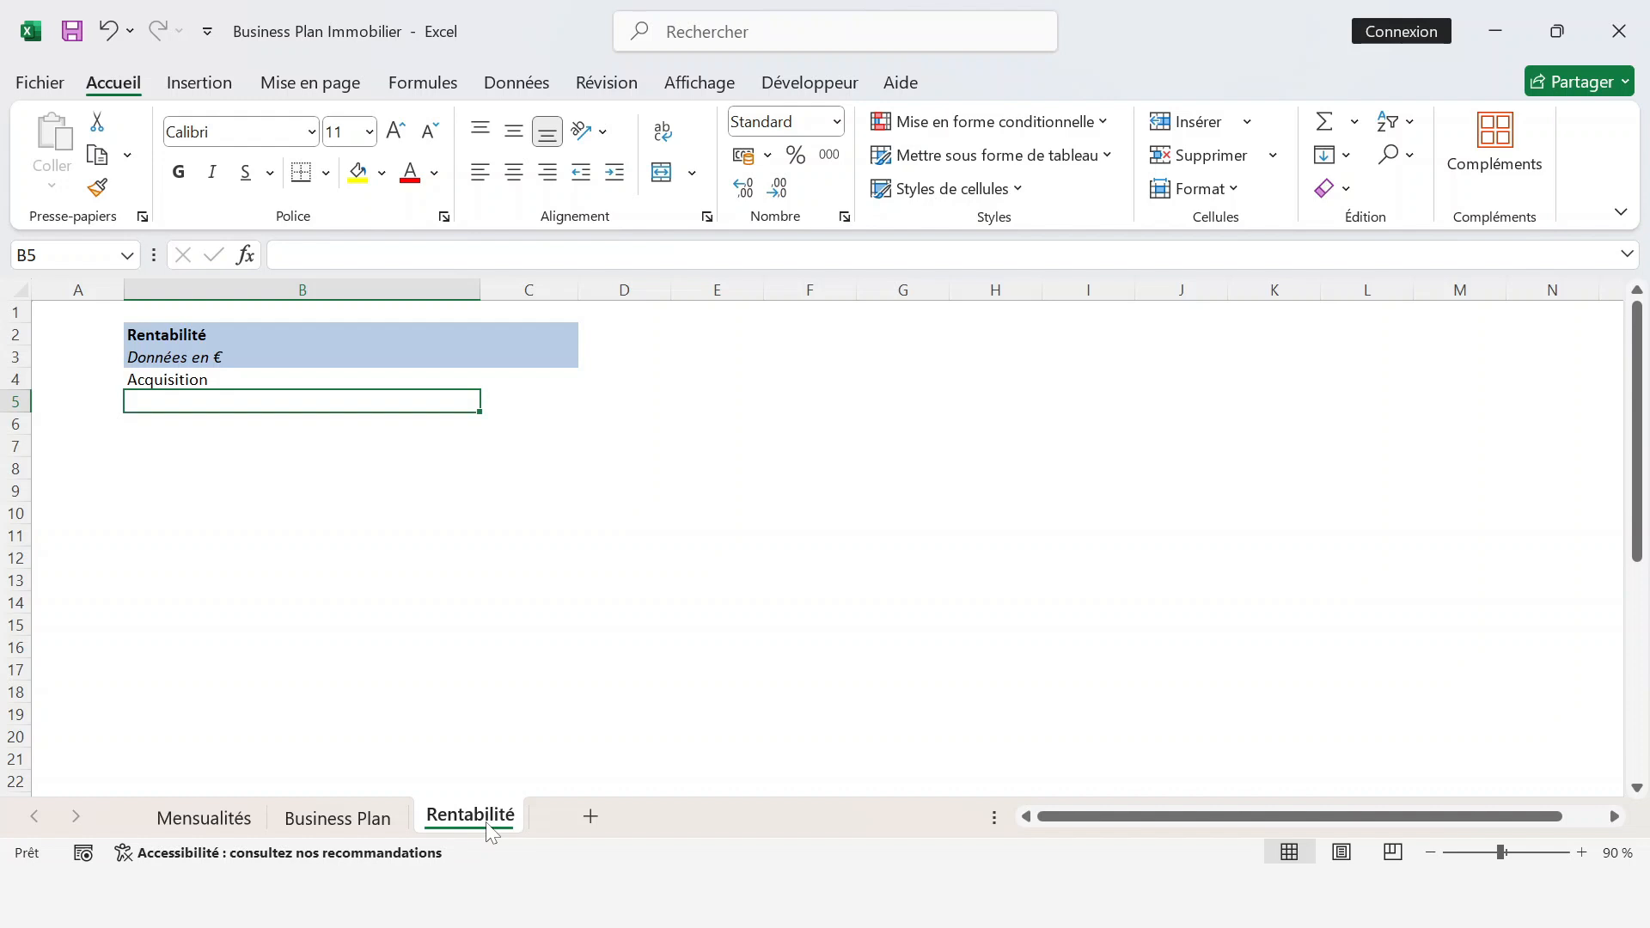
text(P)
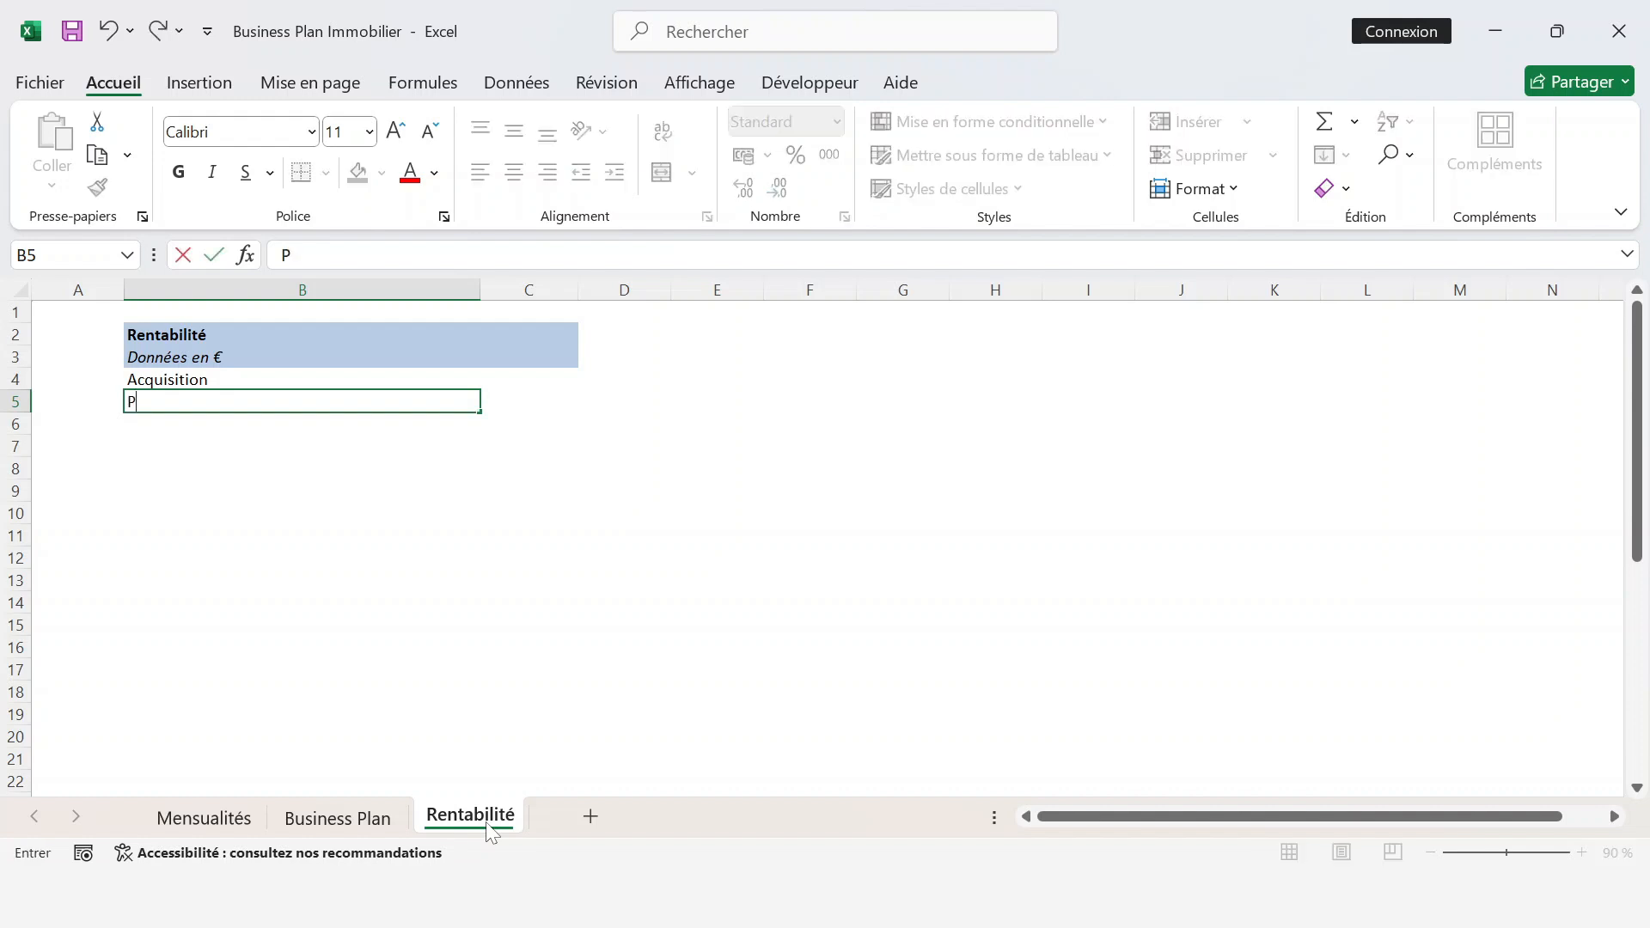
text(rix du bien)
key(Return)
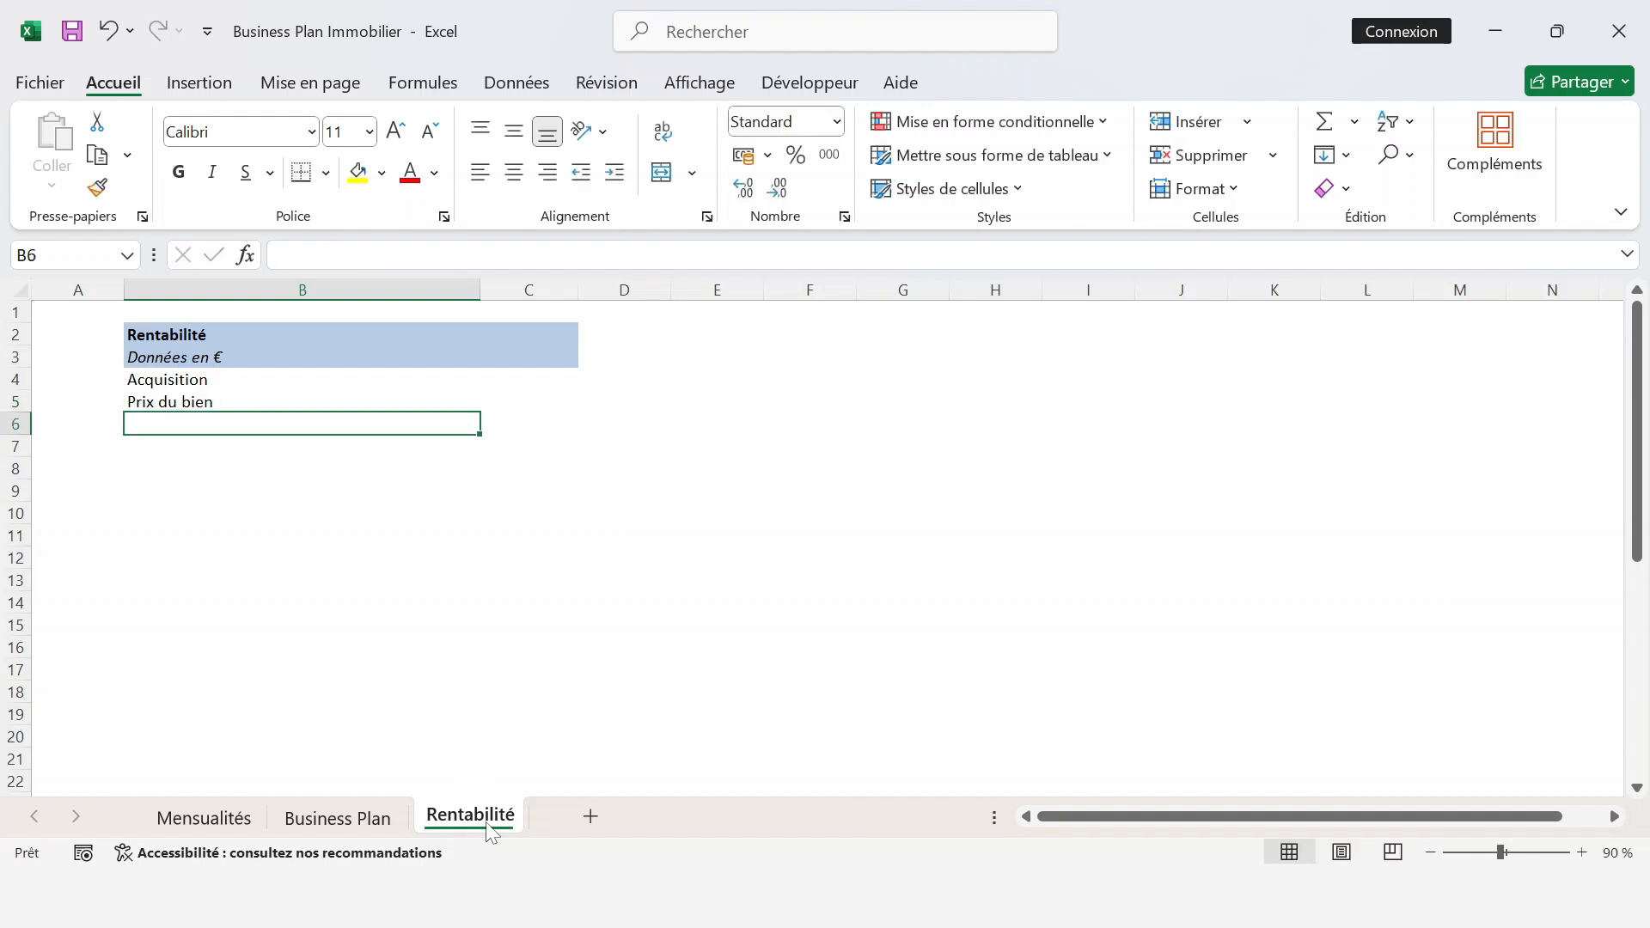
- Enter the labels "Frais de notaire" in B6 and "Frais d'agence" in B7
text(Frais d)
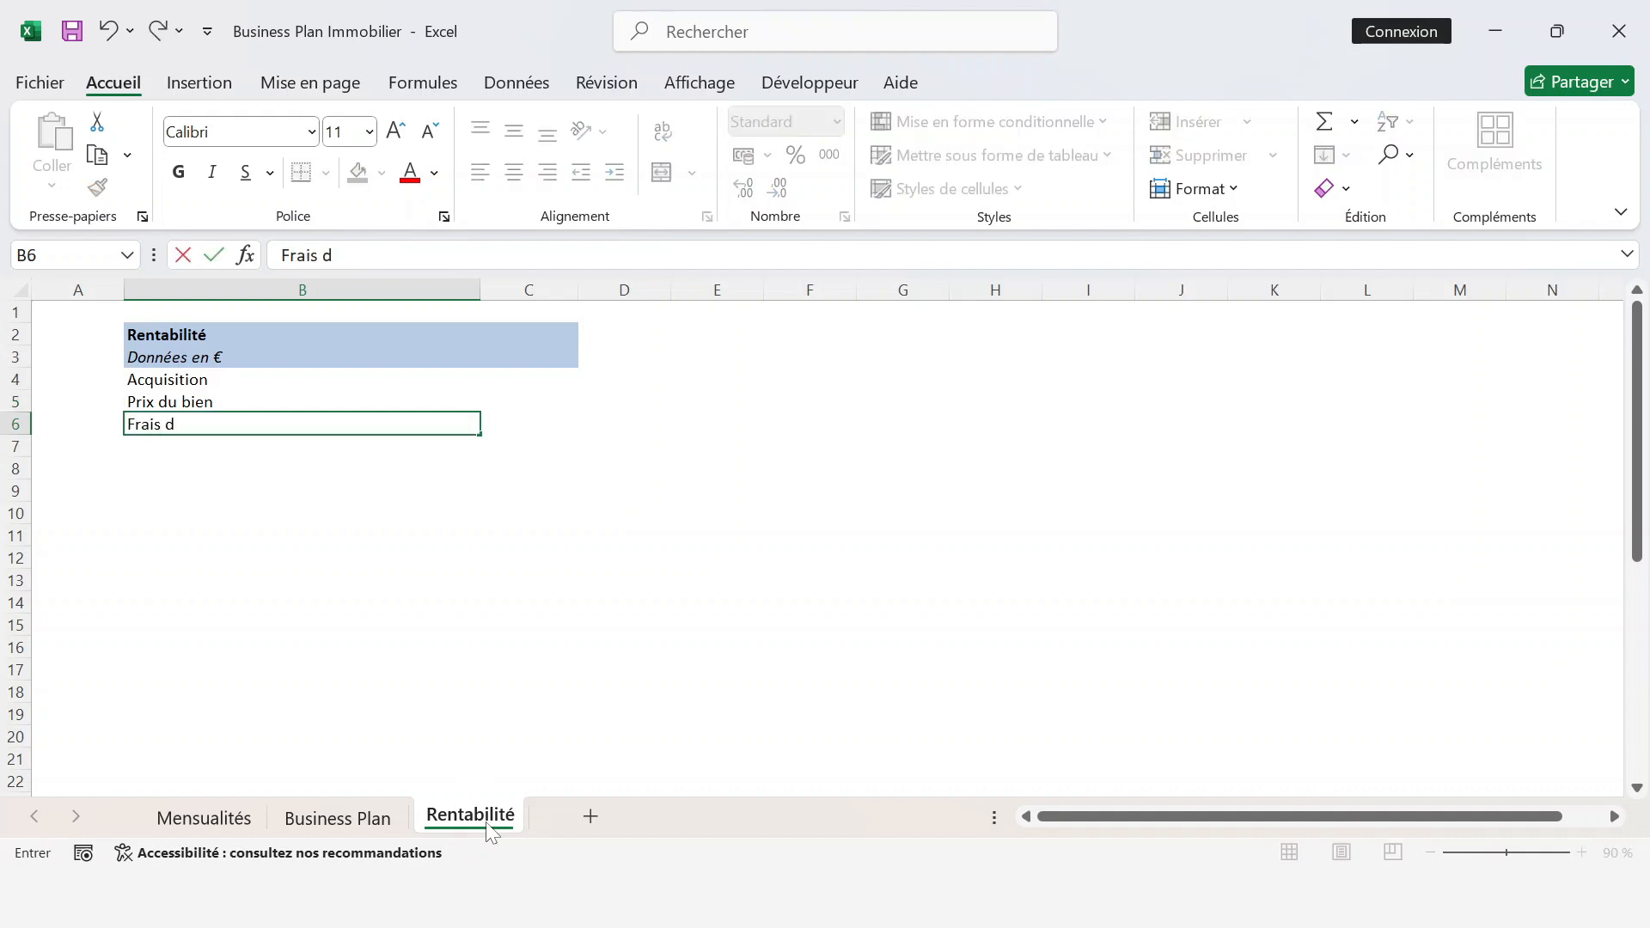
text(e notaire)
key(Return)
text(F)
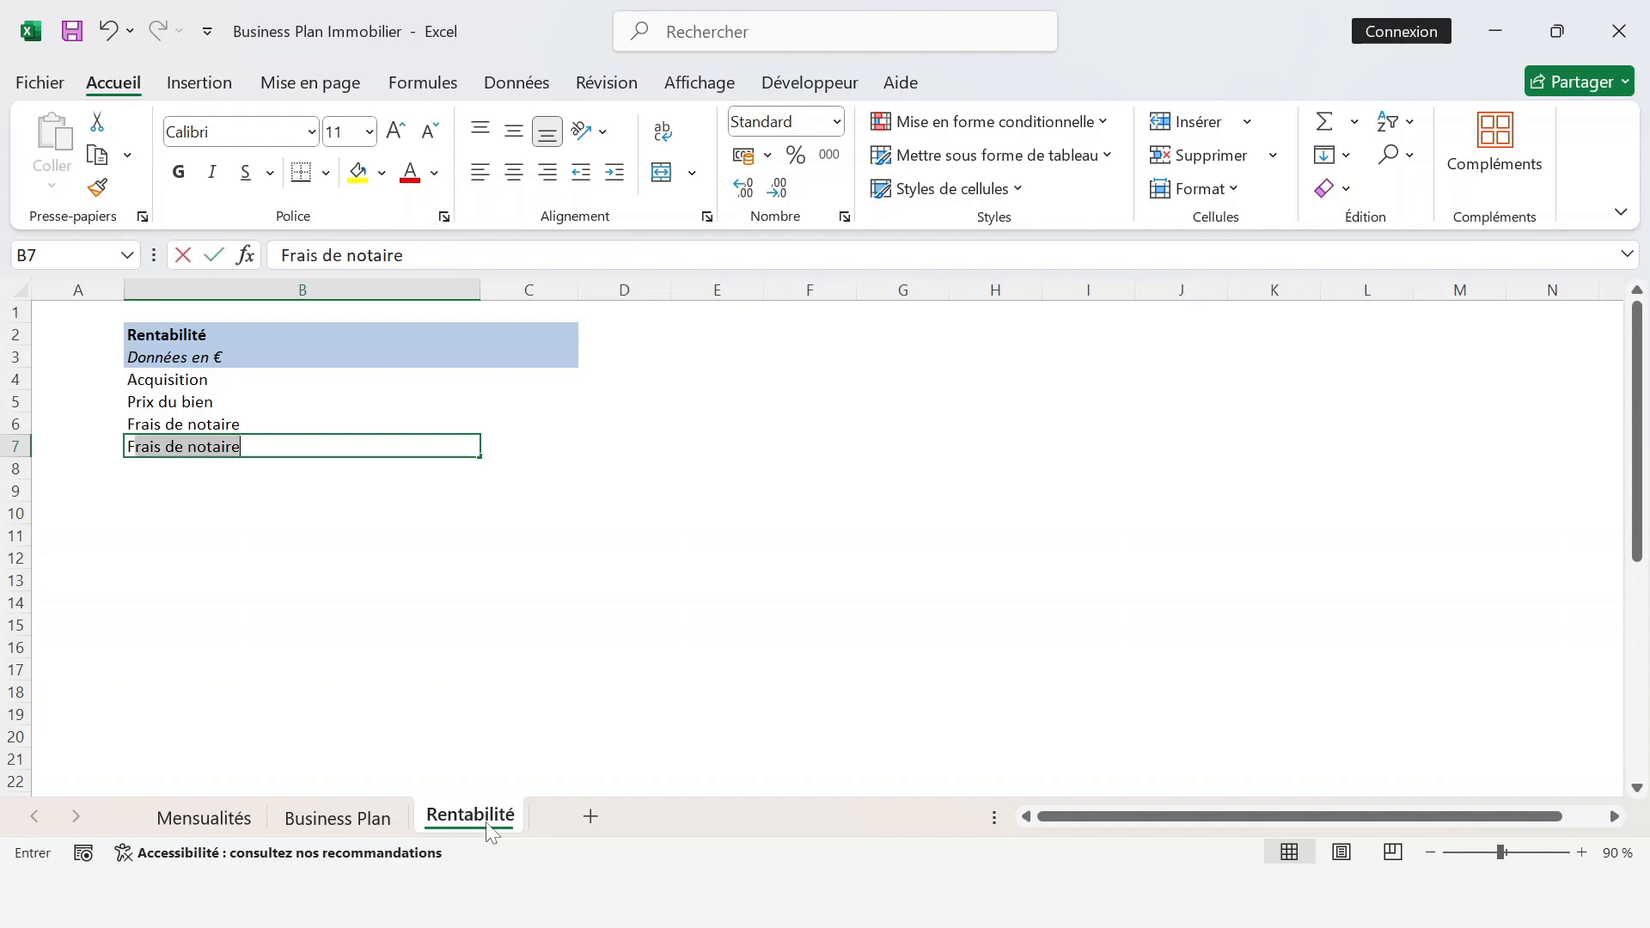
text(rais d'agence)
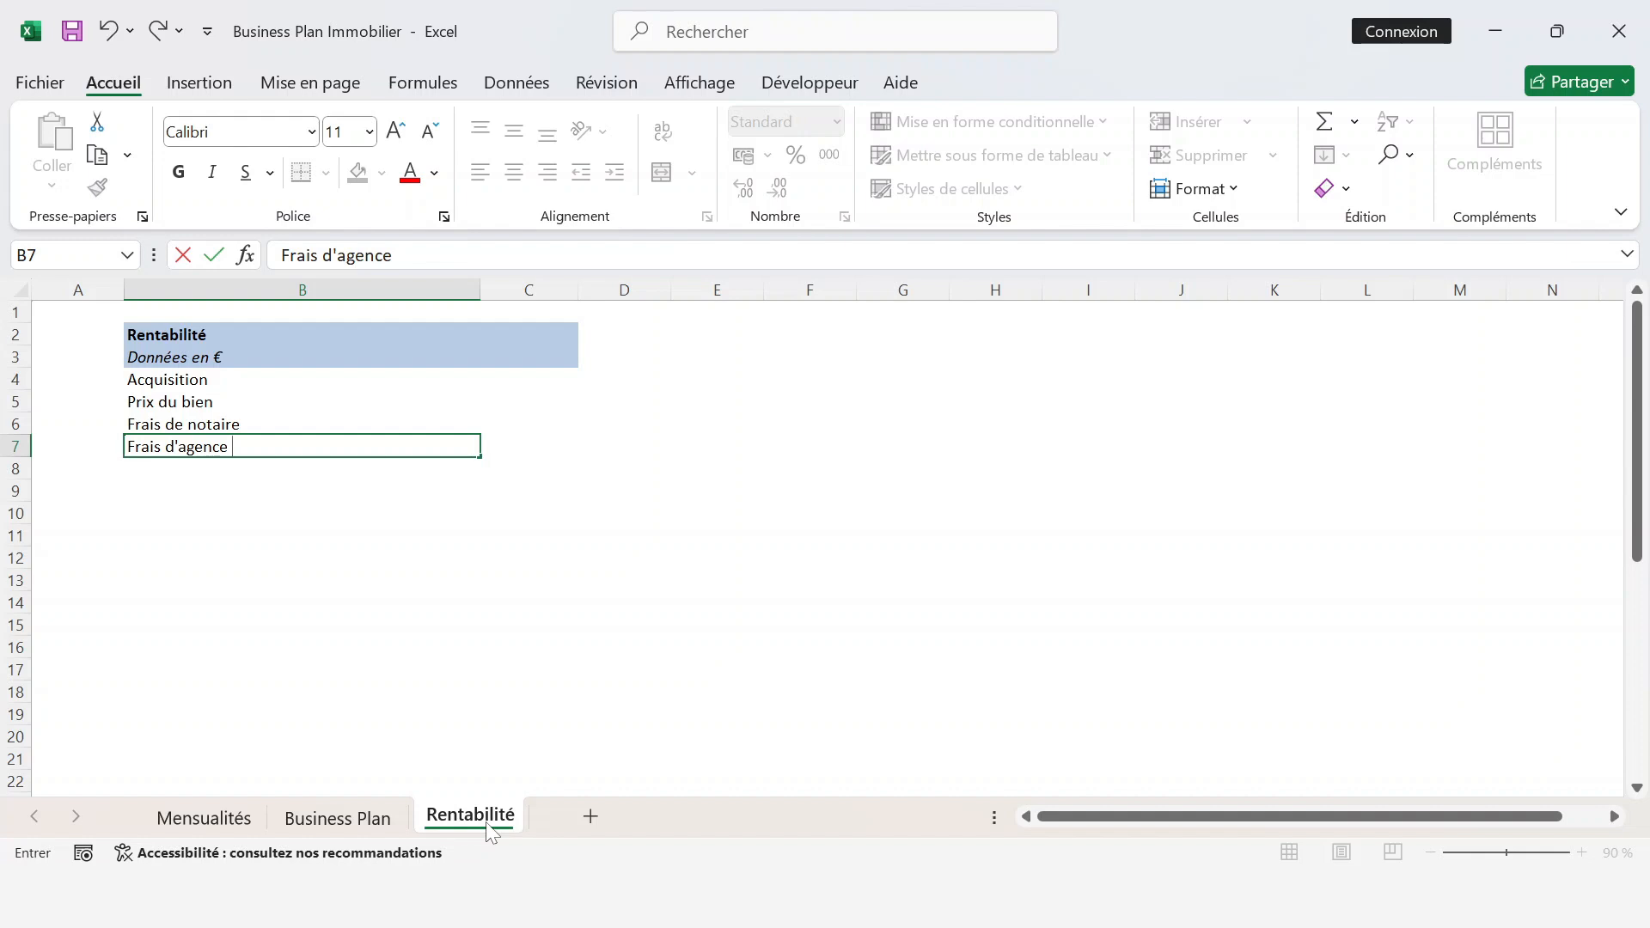
key(Return)
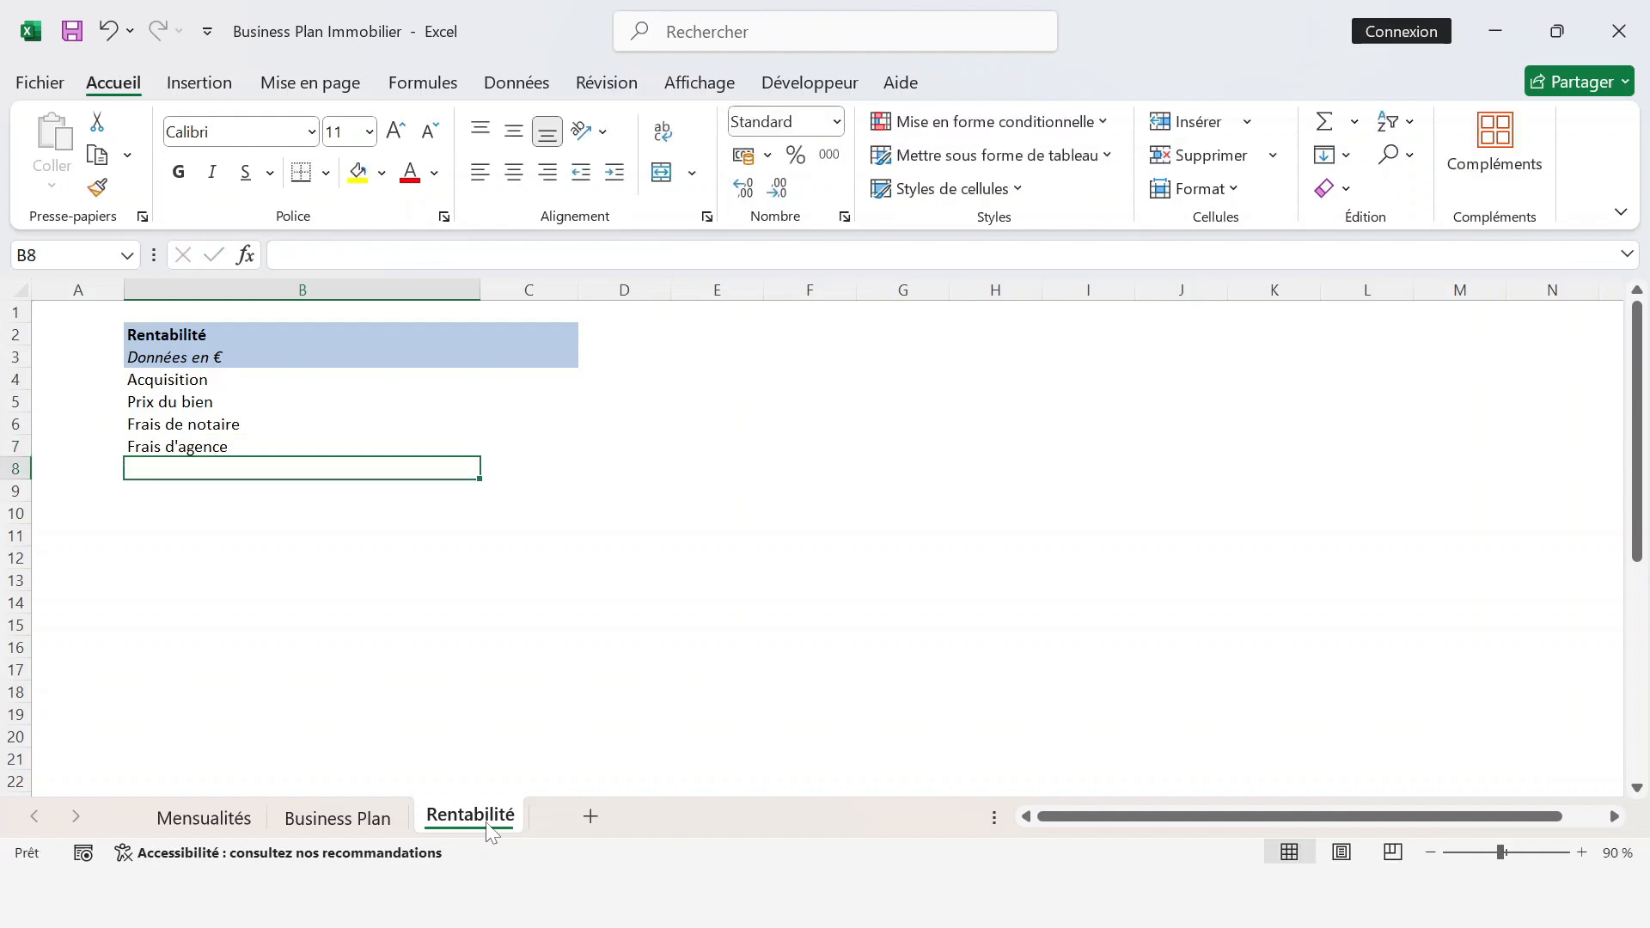
- Enter the labels "Frais de travaux" in B8 and "Total des frais d'acquisition" in B9
text(Frais de )
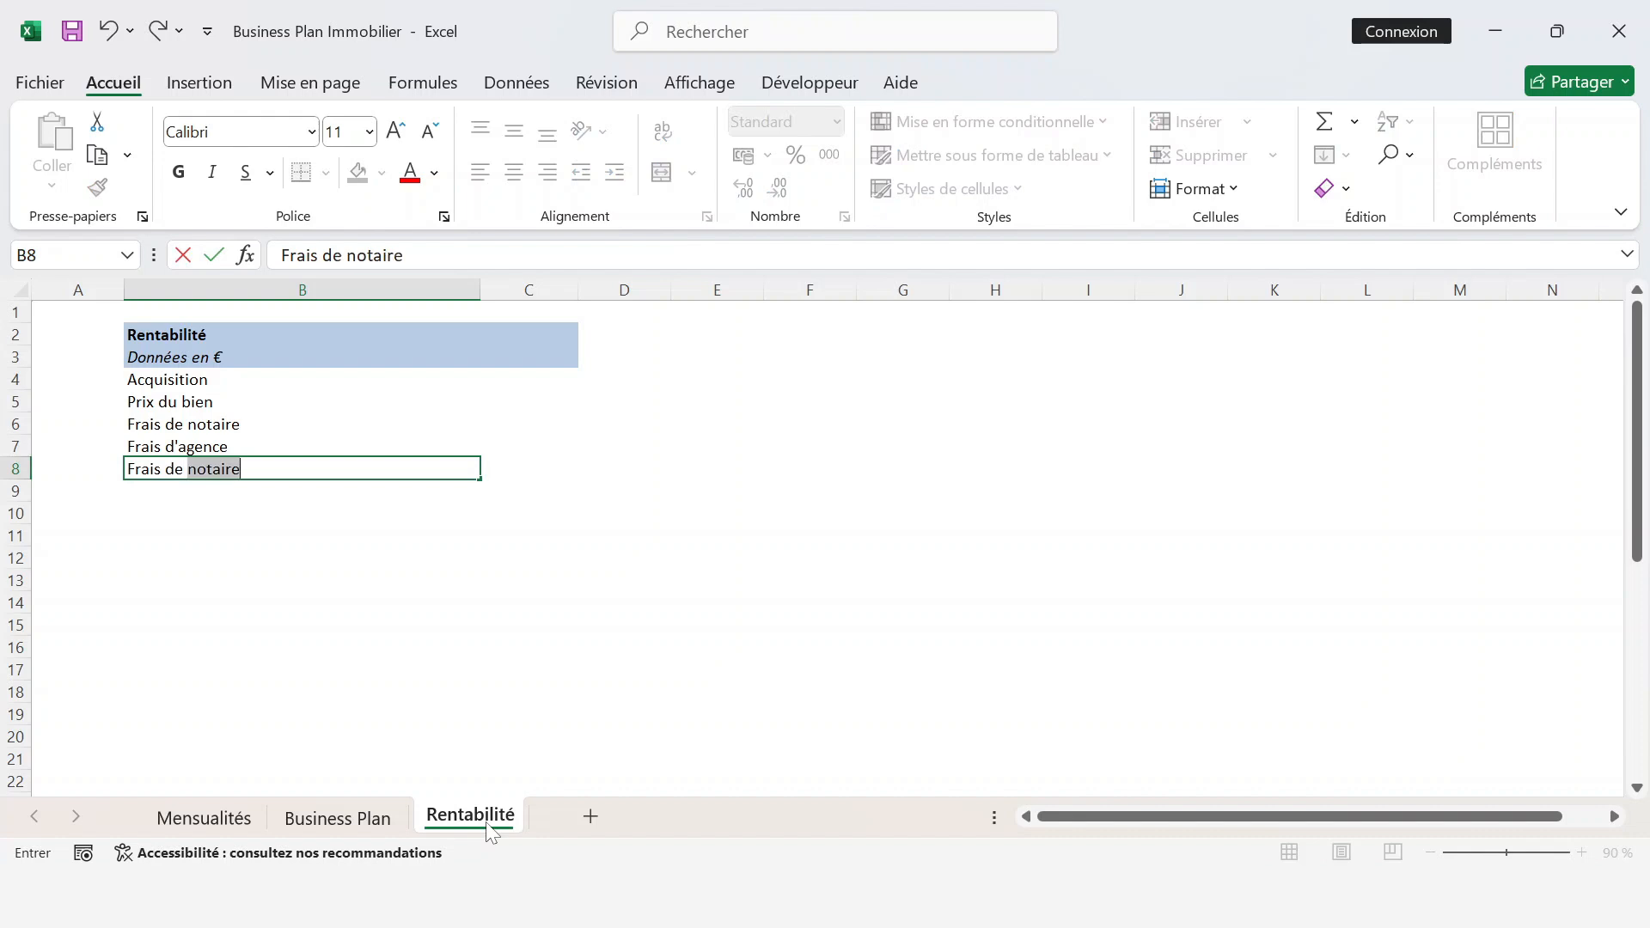
text(travaux)
key(Return)
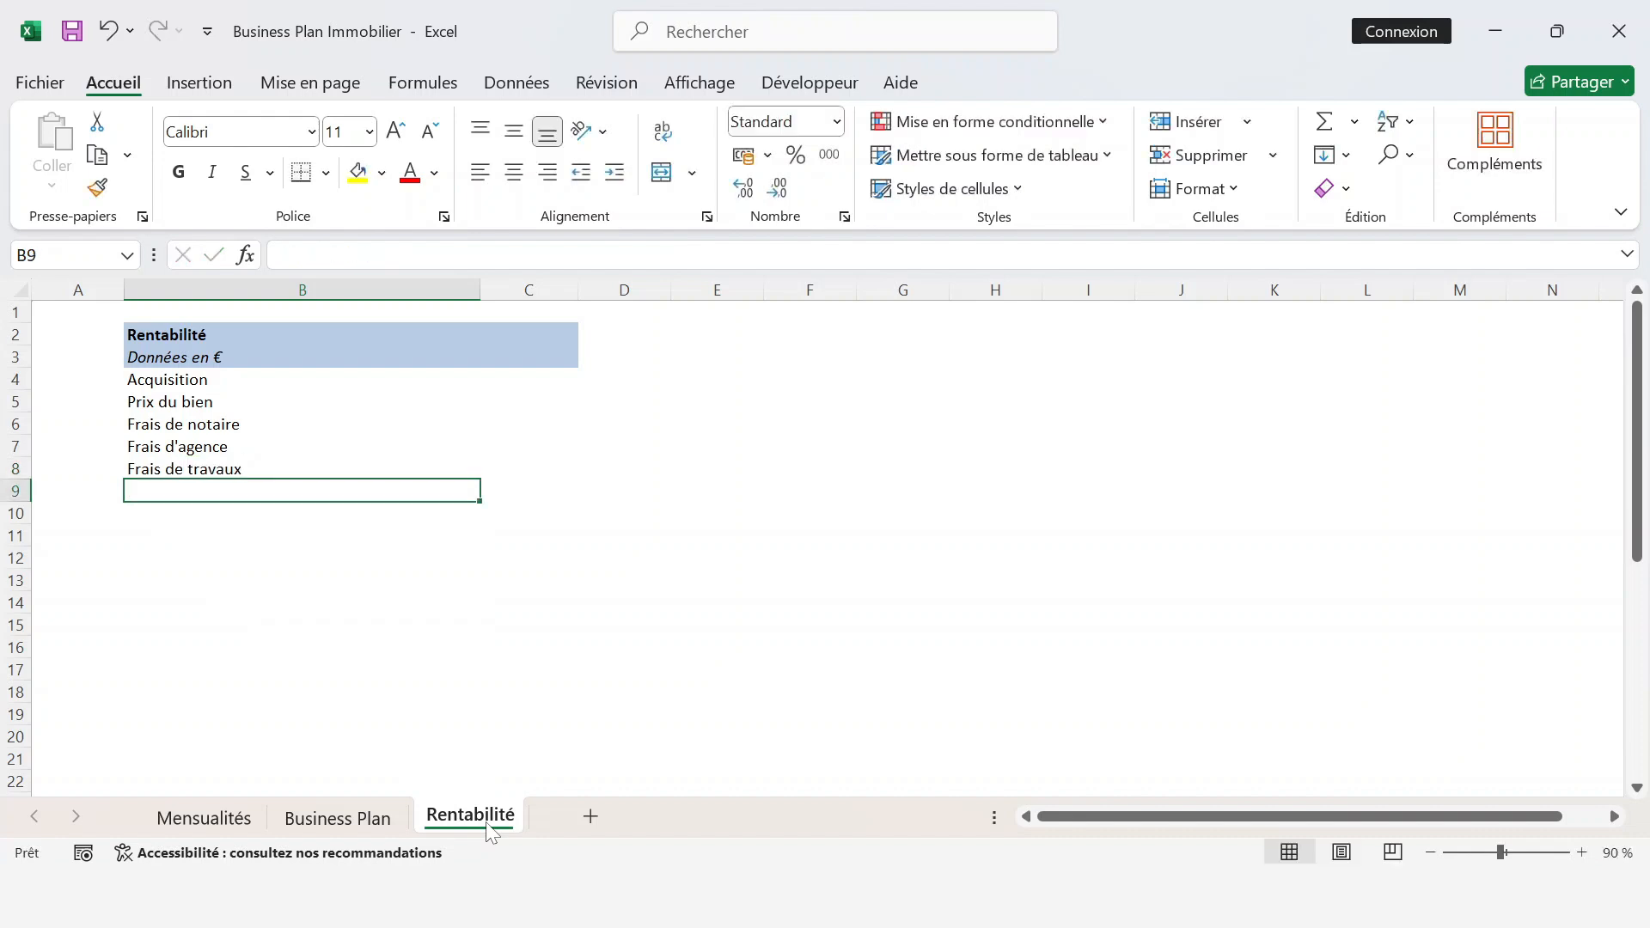
text(Tot)
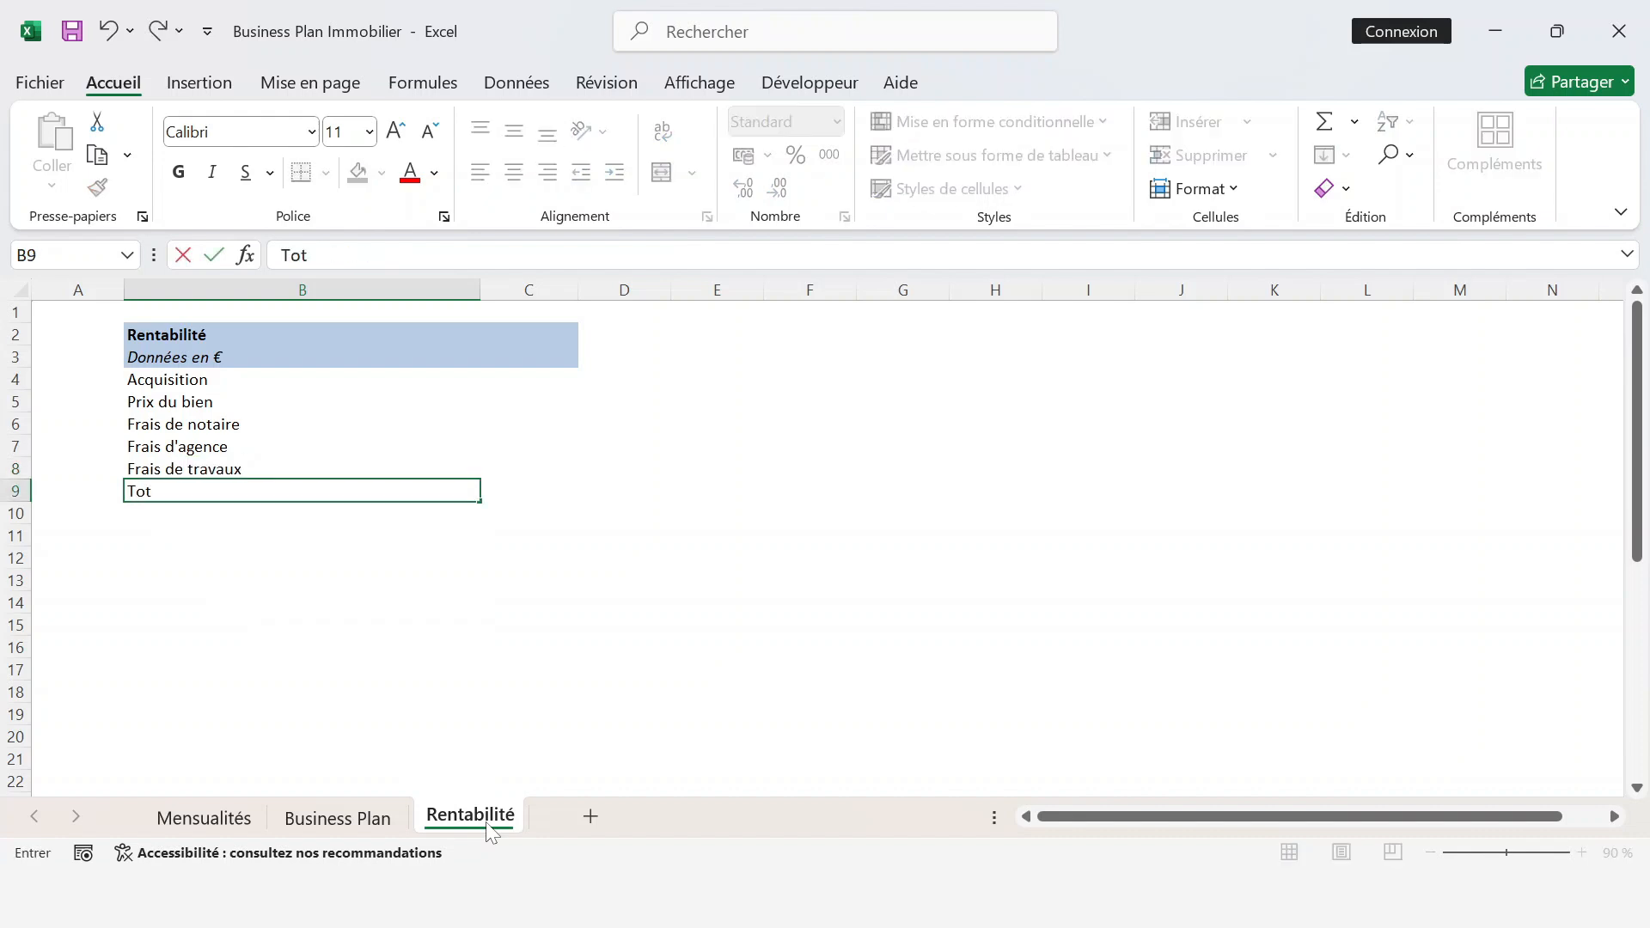
text(al des frais d'ac)
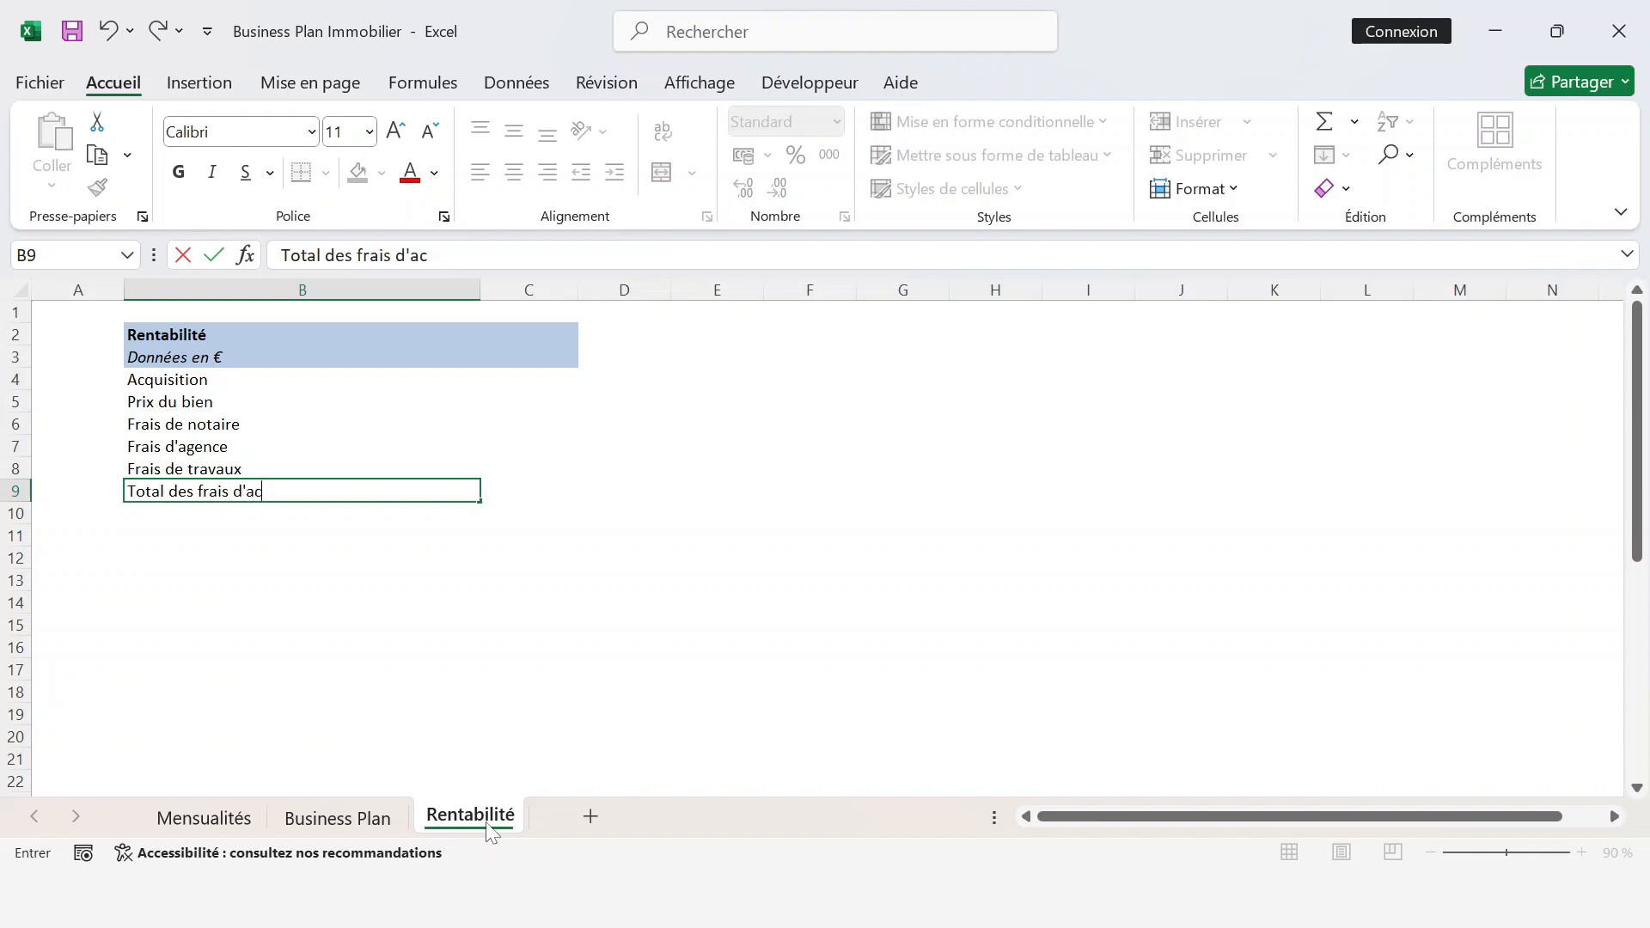
text(quisition)
key(Return)
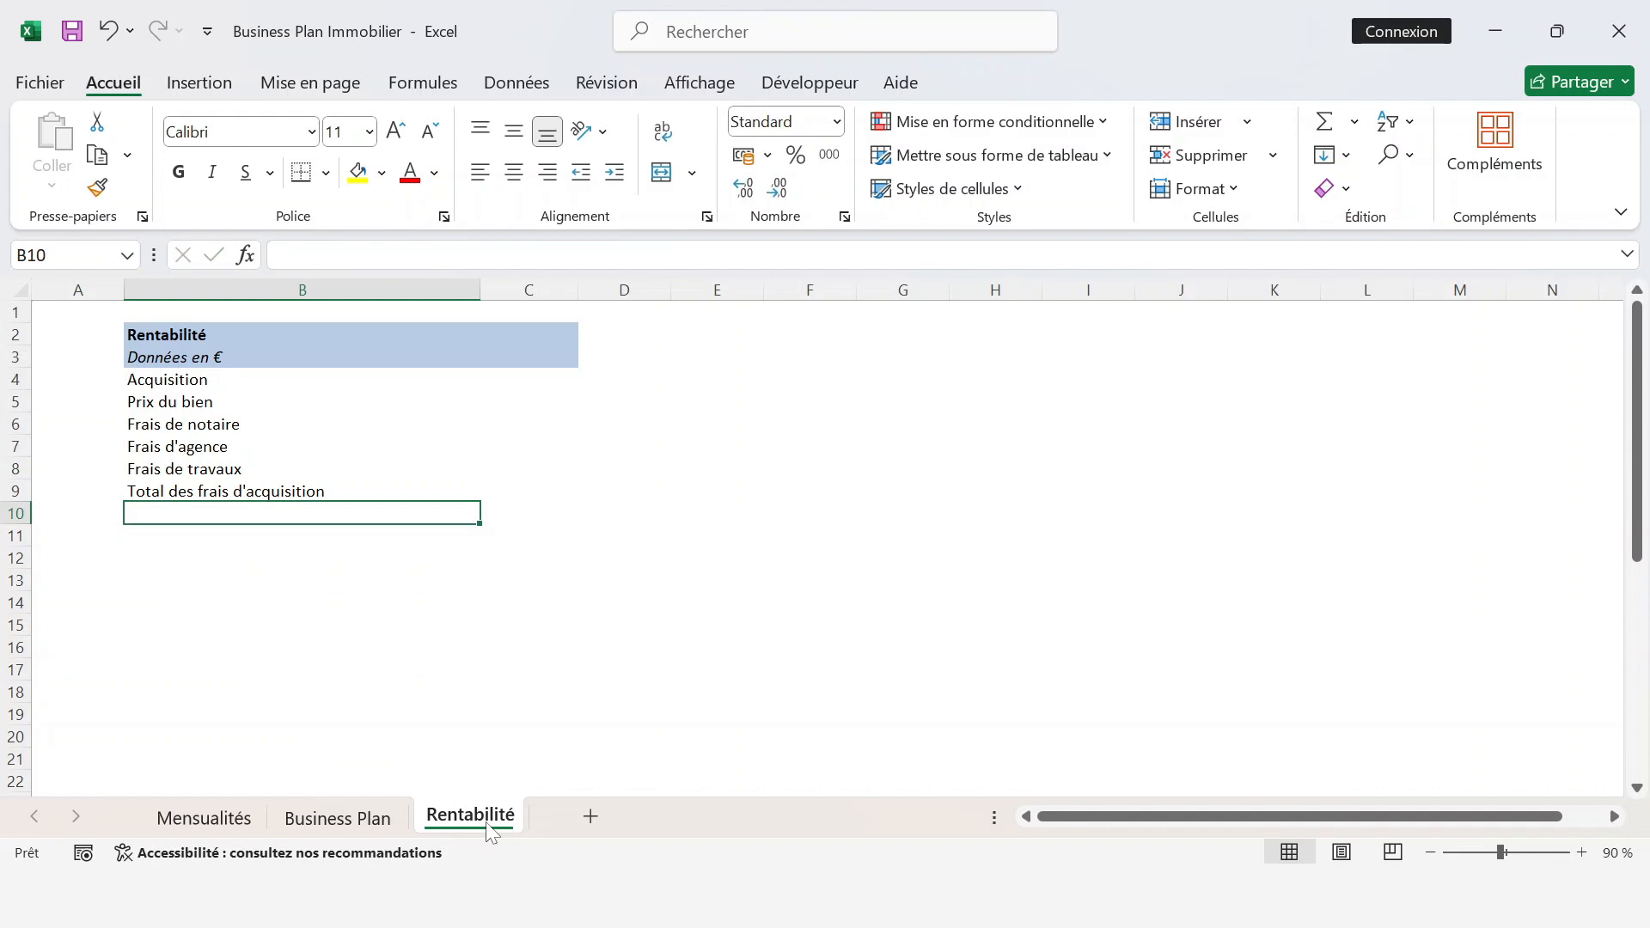
- Indent the four acquisition cost labels in B5:B8 by one level
key(Up)
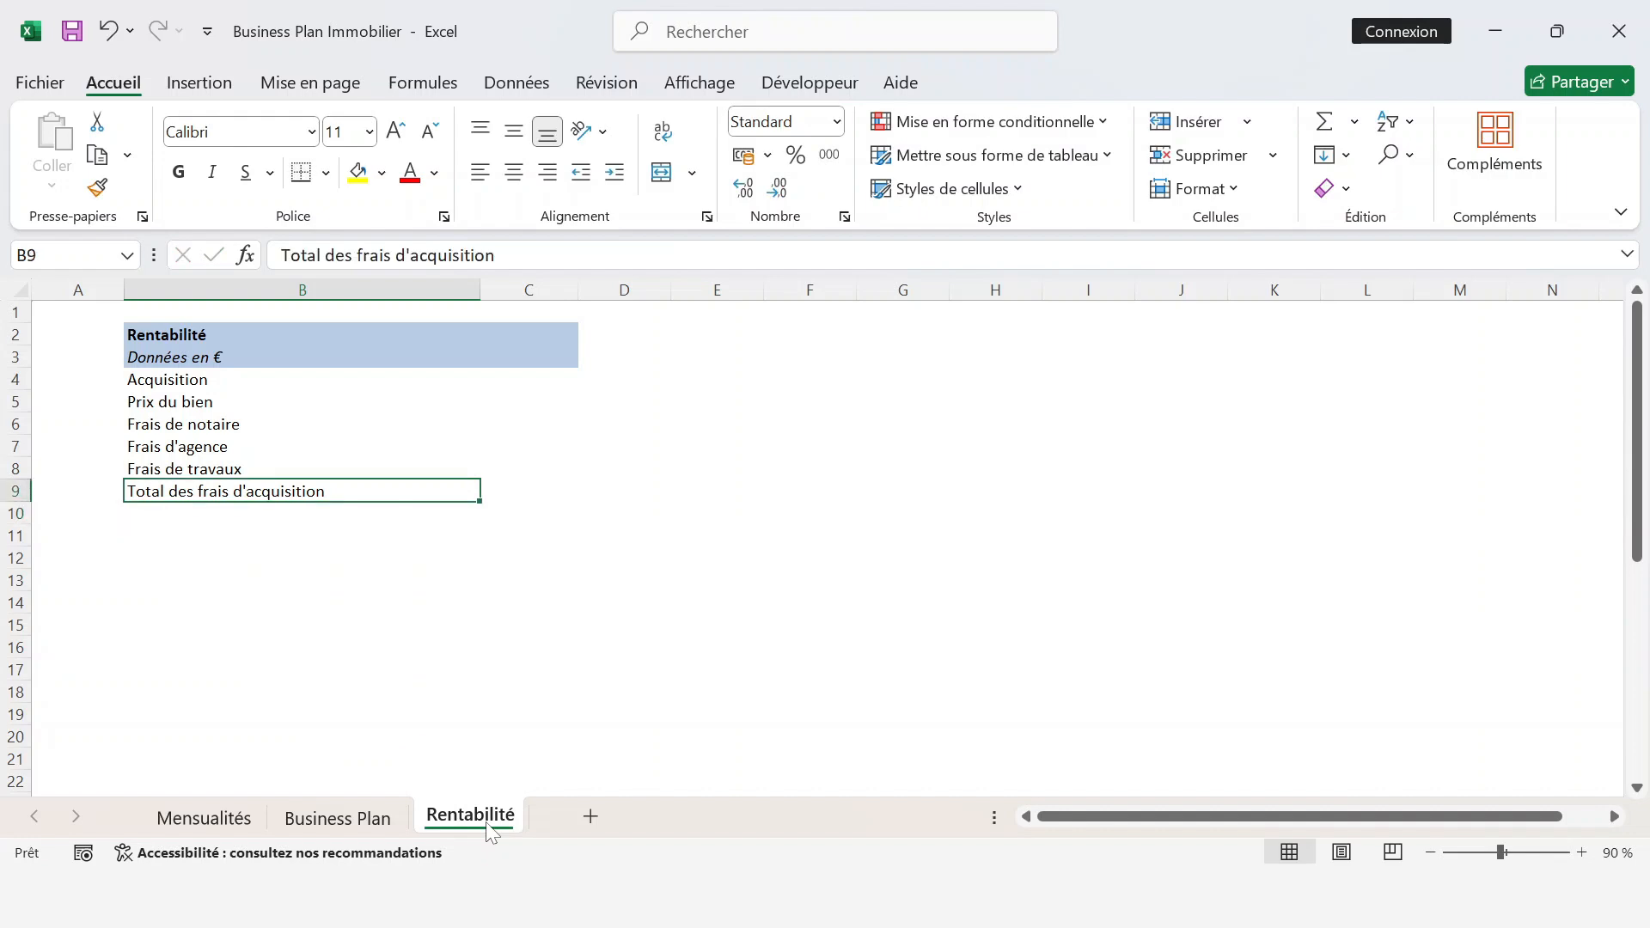
key(Up)
key(shift+Up)
key(shift+Up)
key(shift+Up)
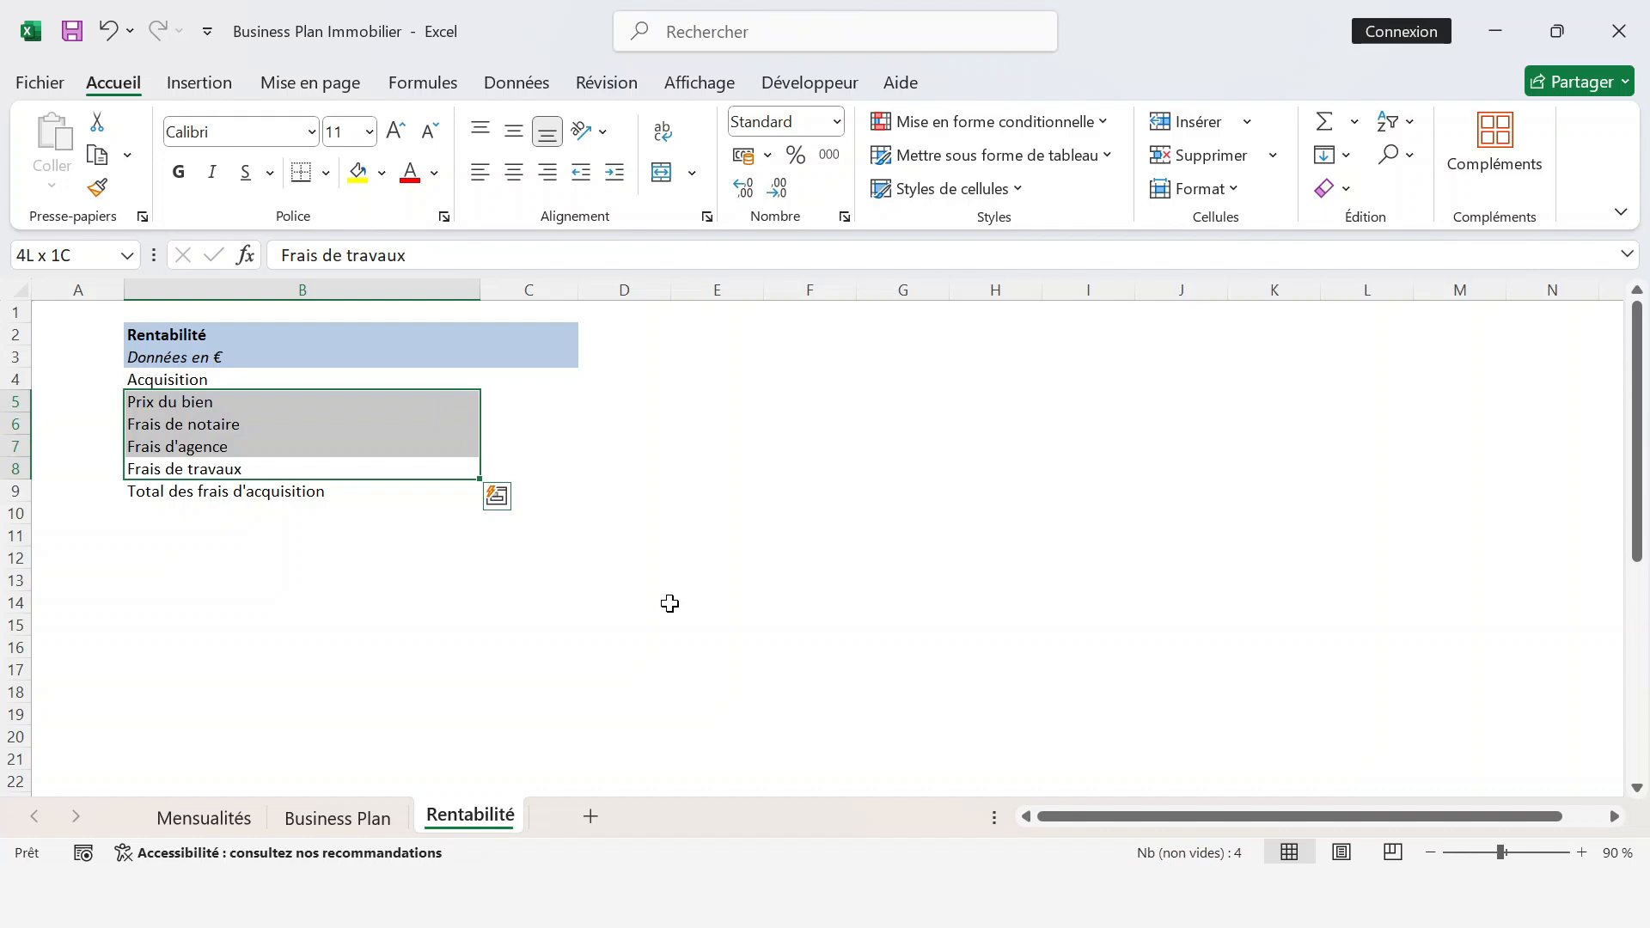
click(615, 172)
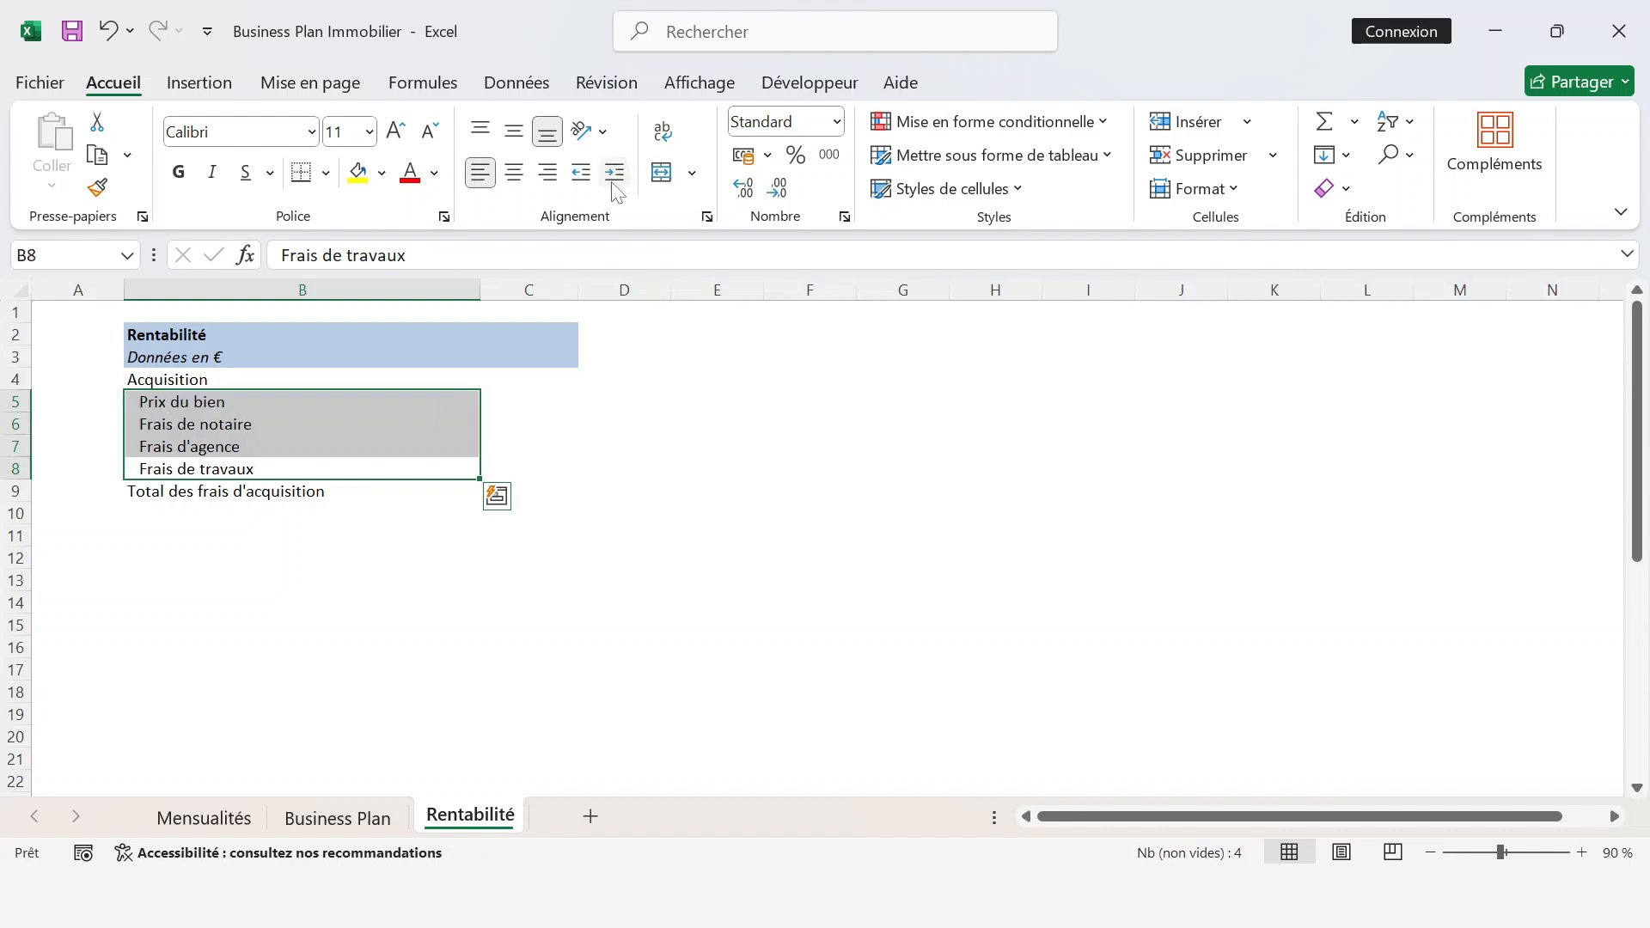
- Make the acquisition total label in B9 bold and add a top border across B9:C9
click(318, 492)
key(ctrl+g)
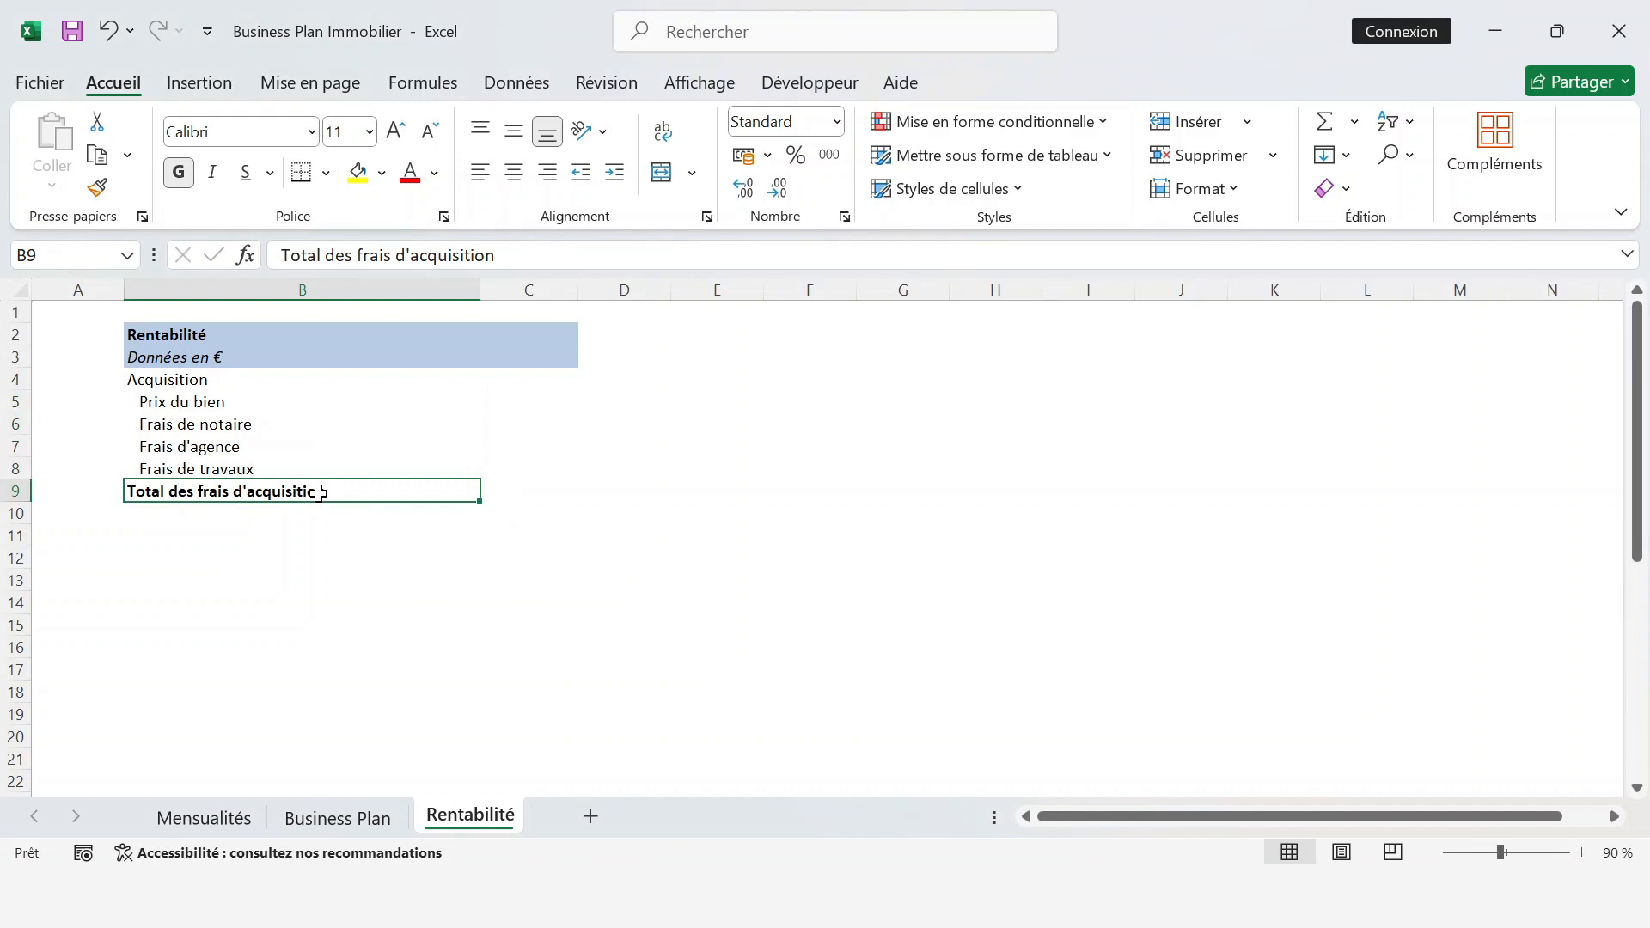
click(325, 173)
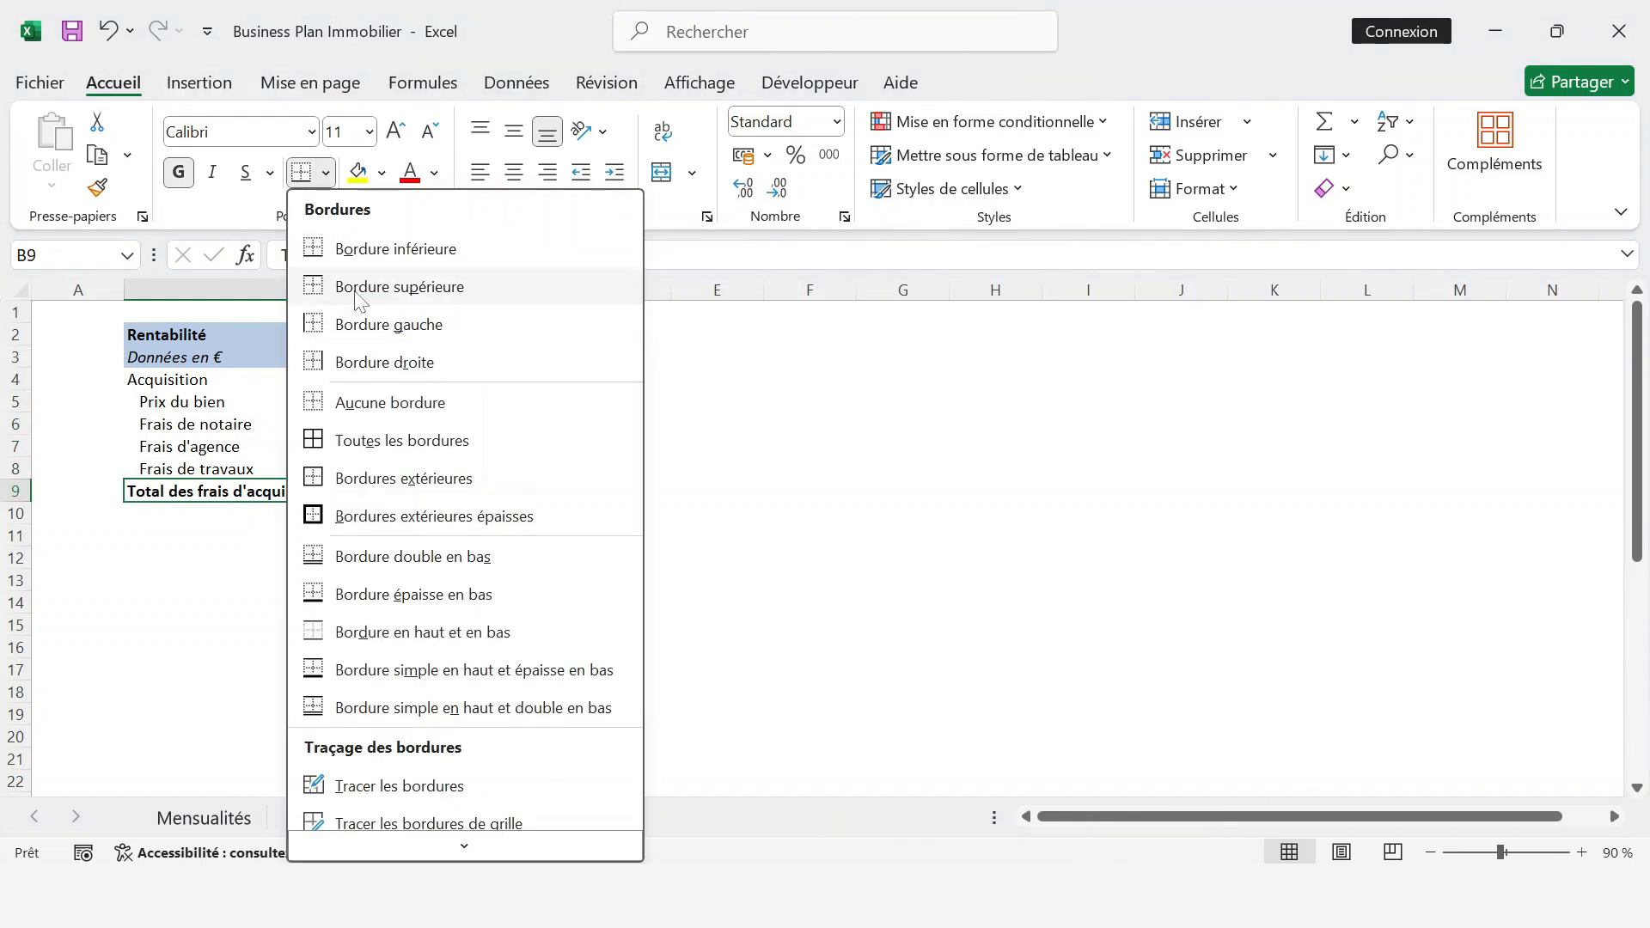
key(Escape)
key(shift+Right)
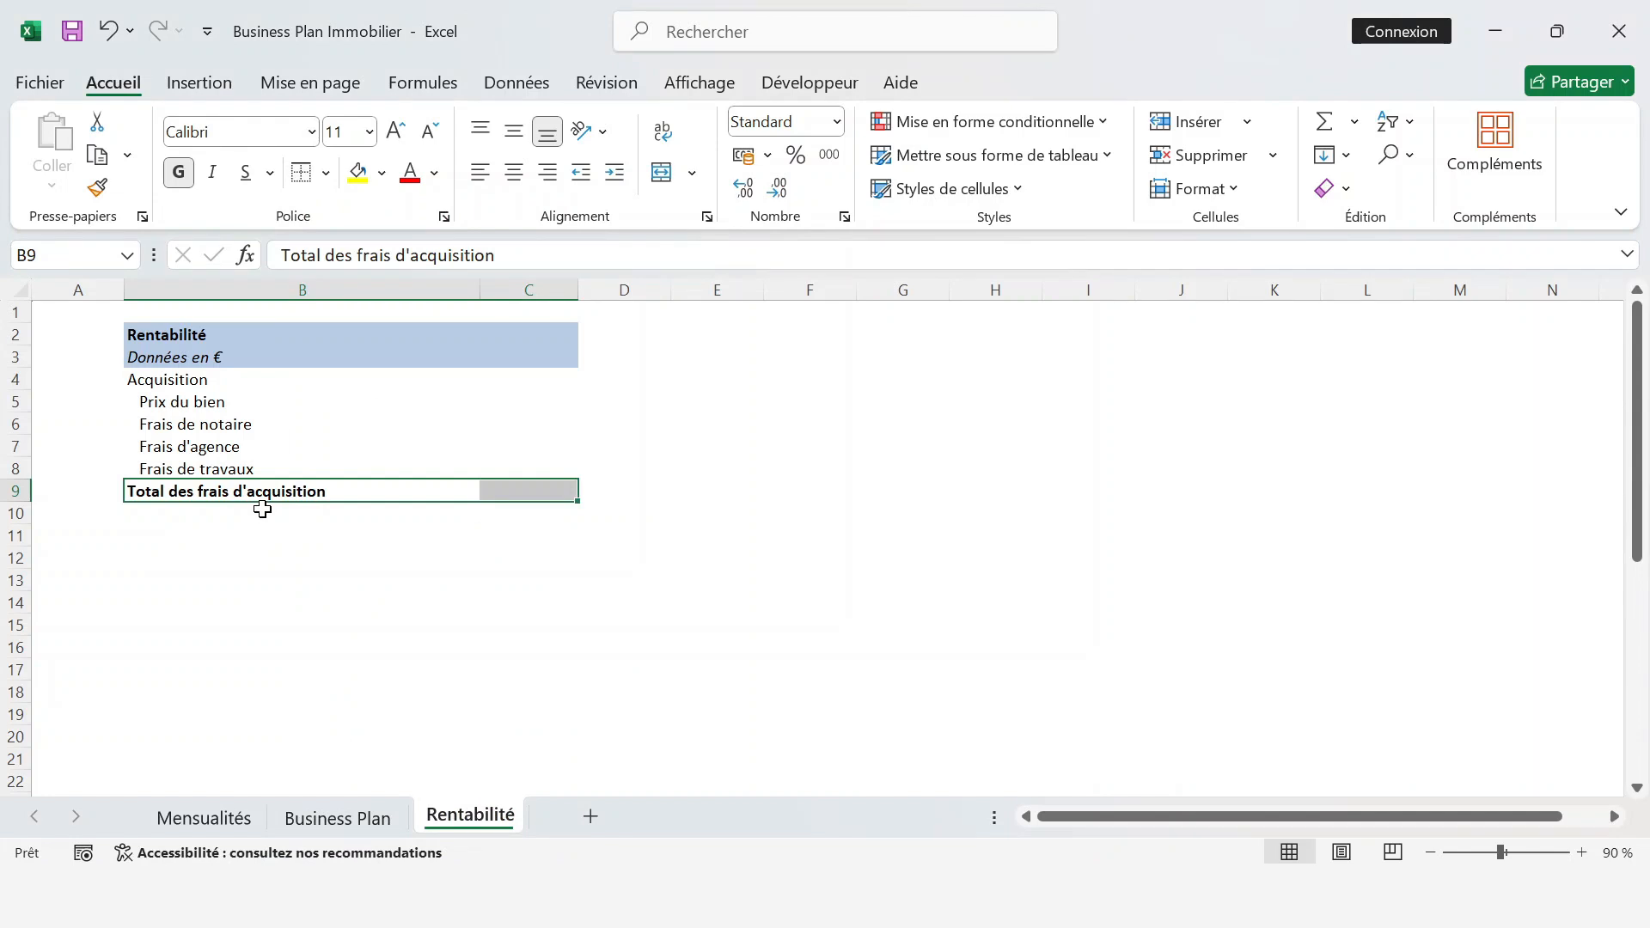
- Enter the section heading "Charges d'Exploitation et Financières" in B11
key(Down)
key(Down)
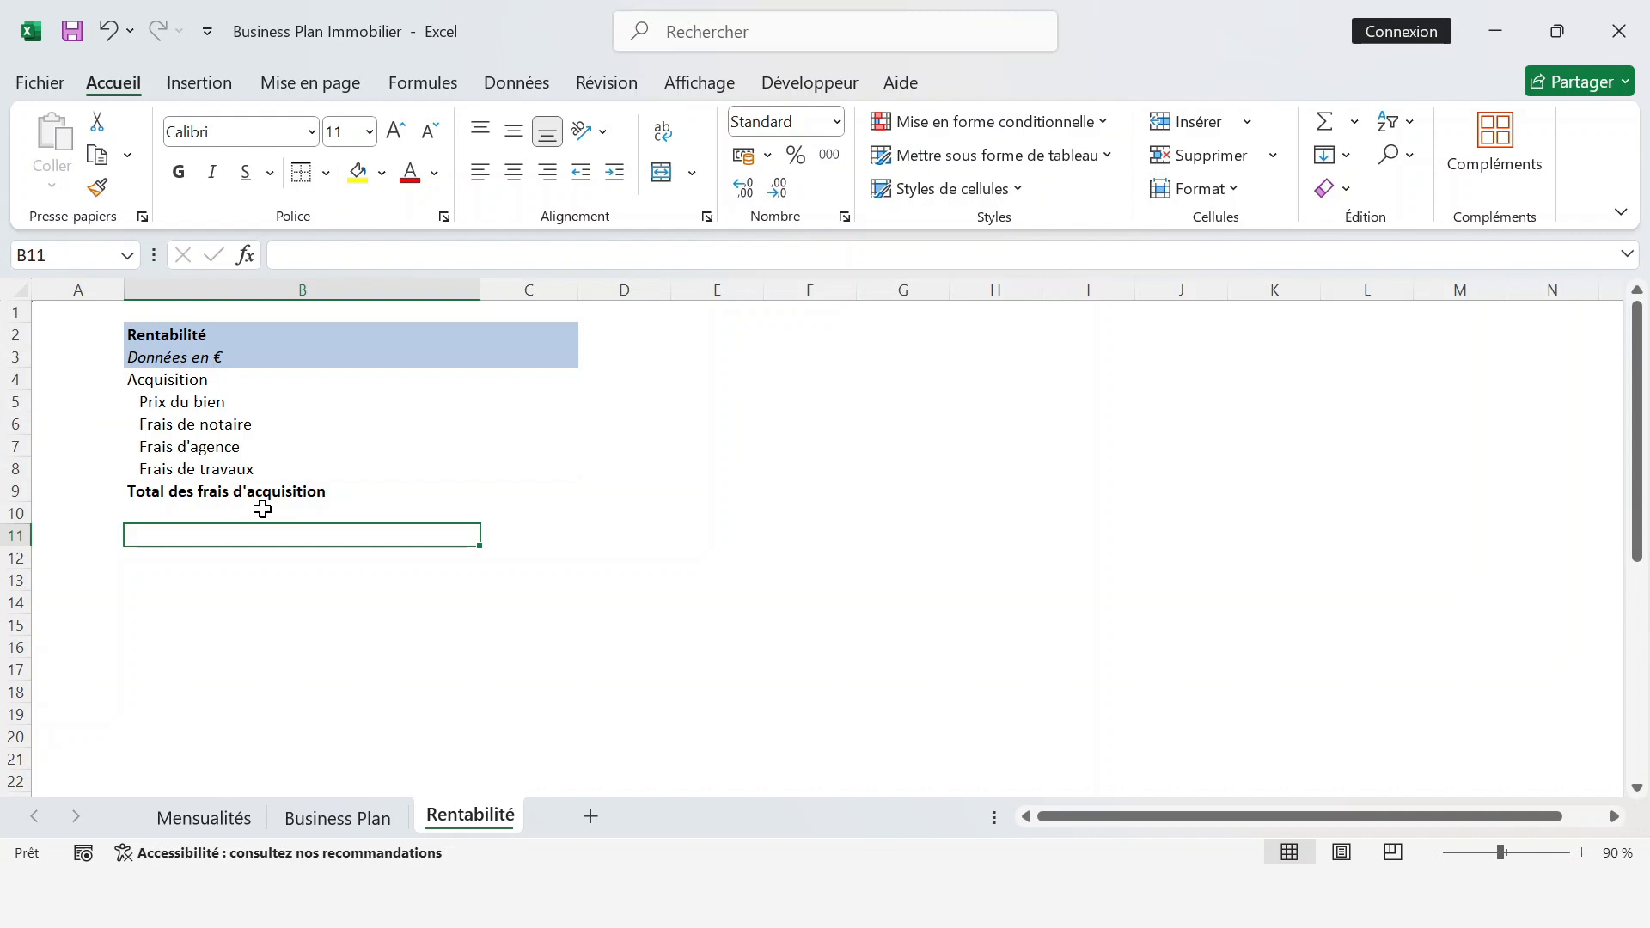
text(Cha)
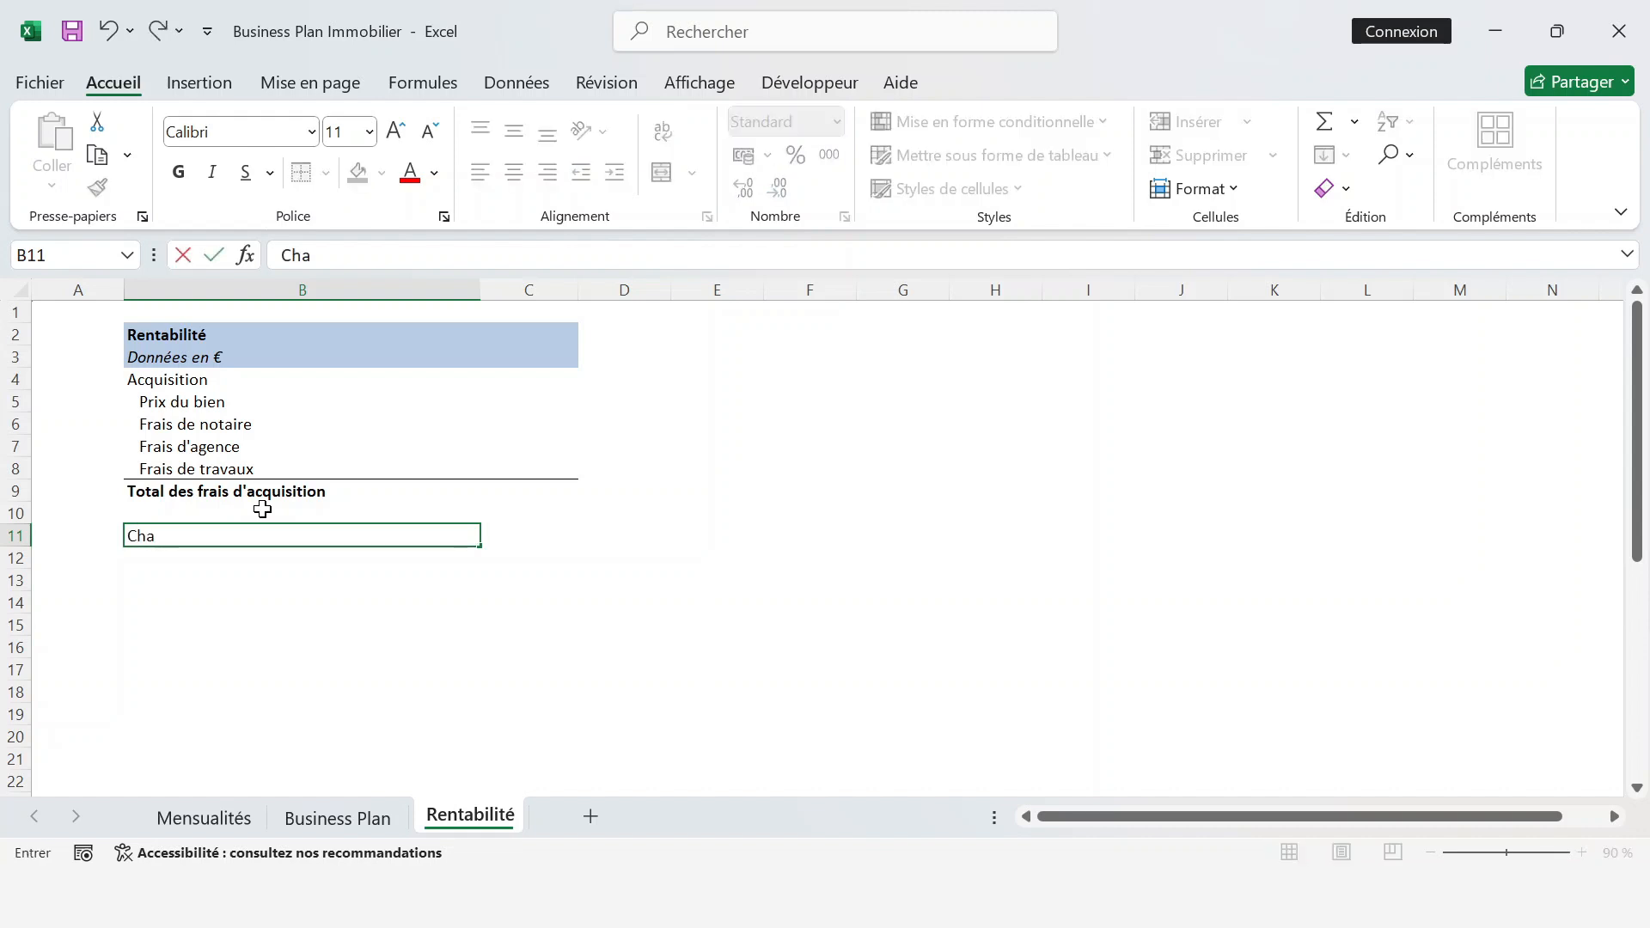
text(rges d'Explo)
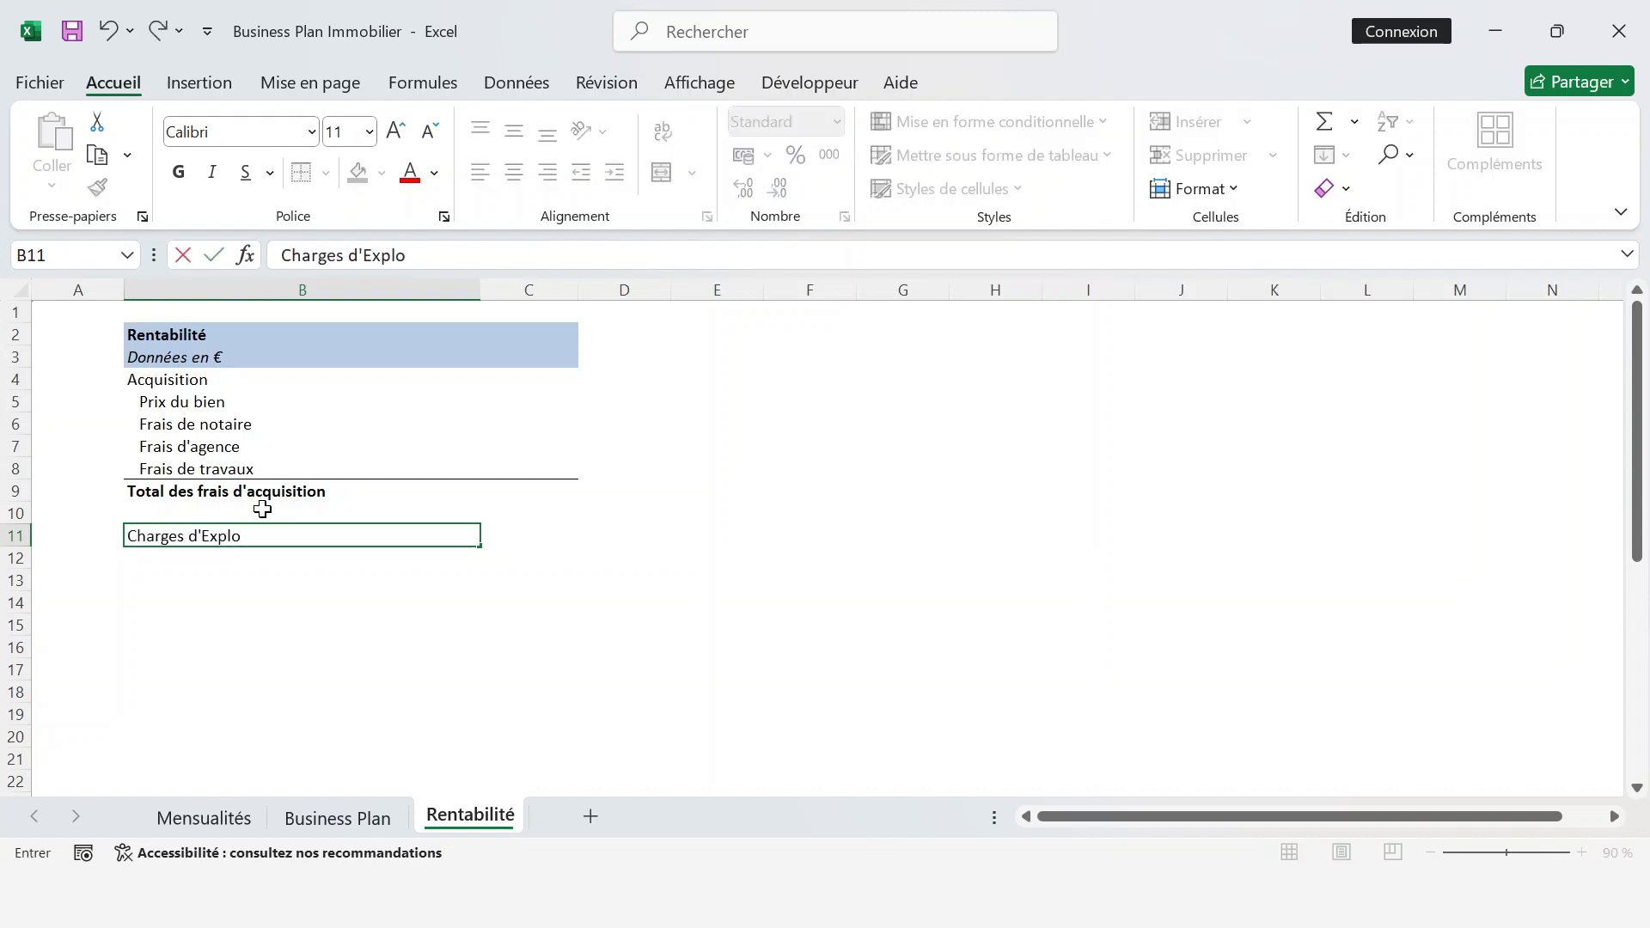
text(itation et Financières)
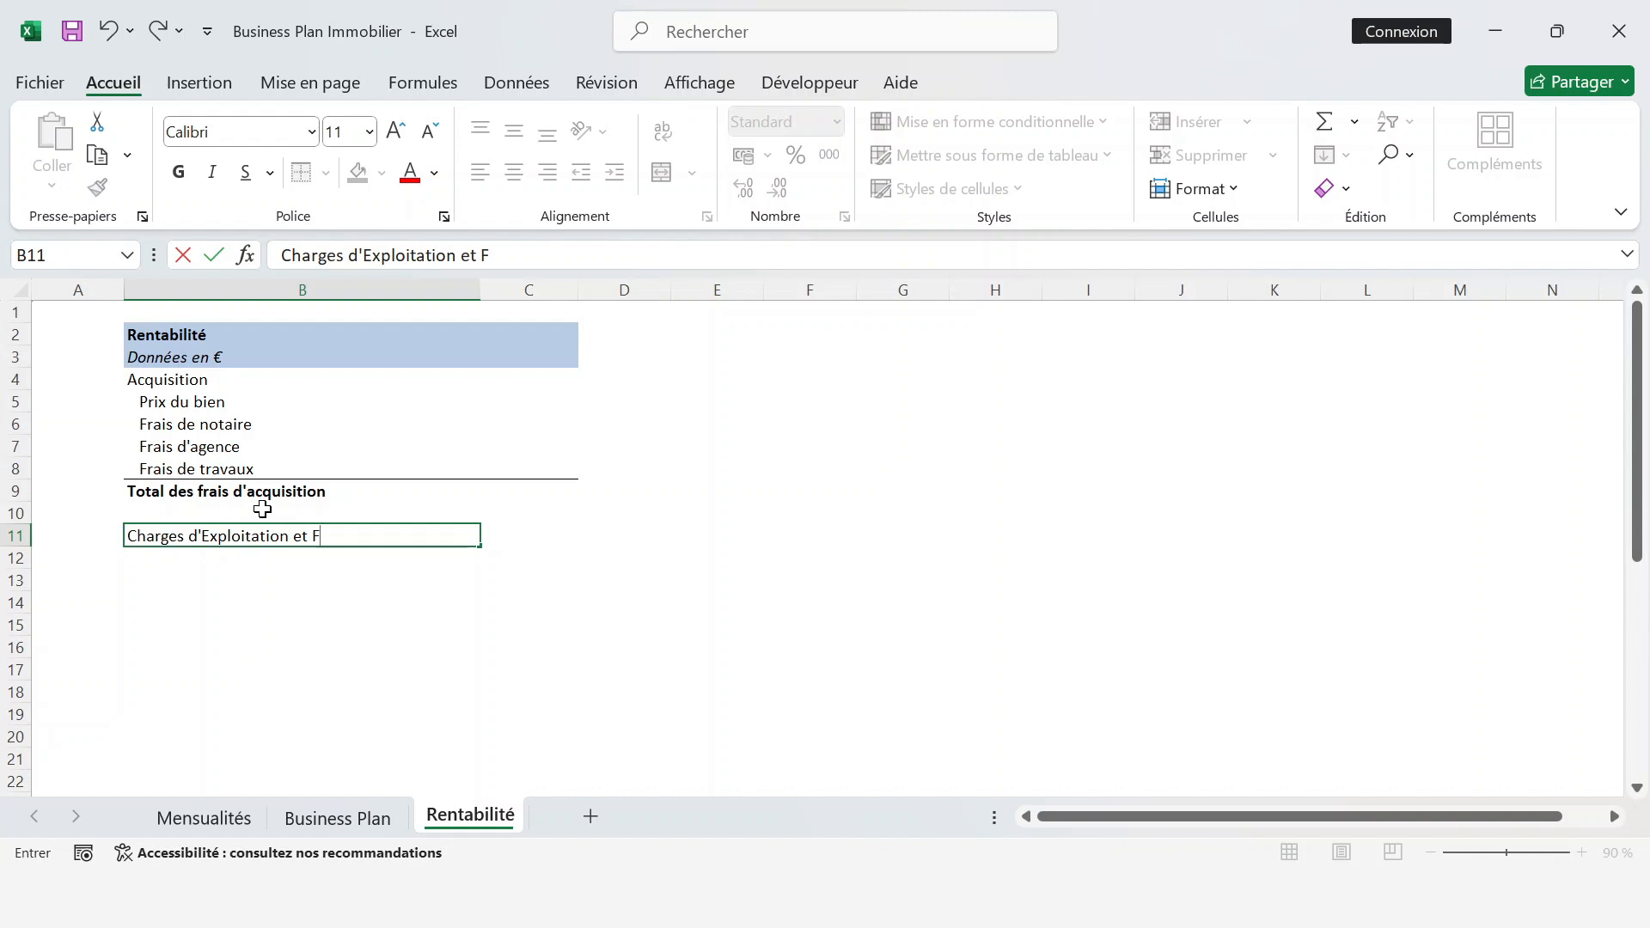
key(Left)
key(Right)
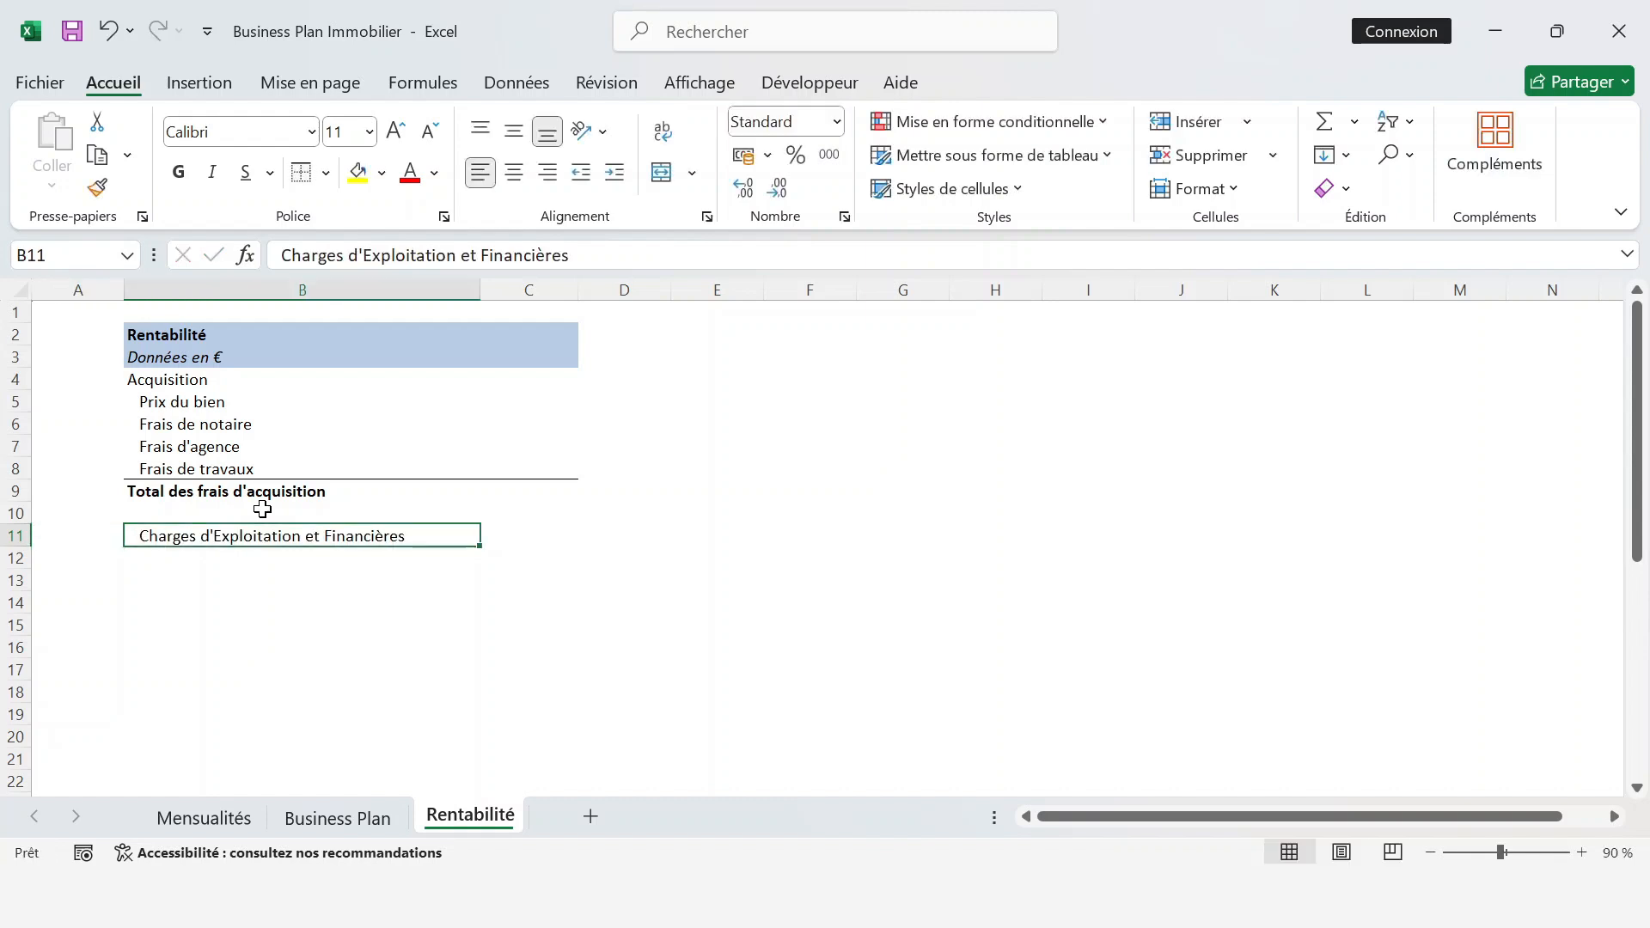
- Change the heading in B11 to "Charges d'Exploitations et Financières" and remove its indent
key(F2)
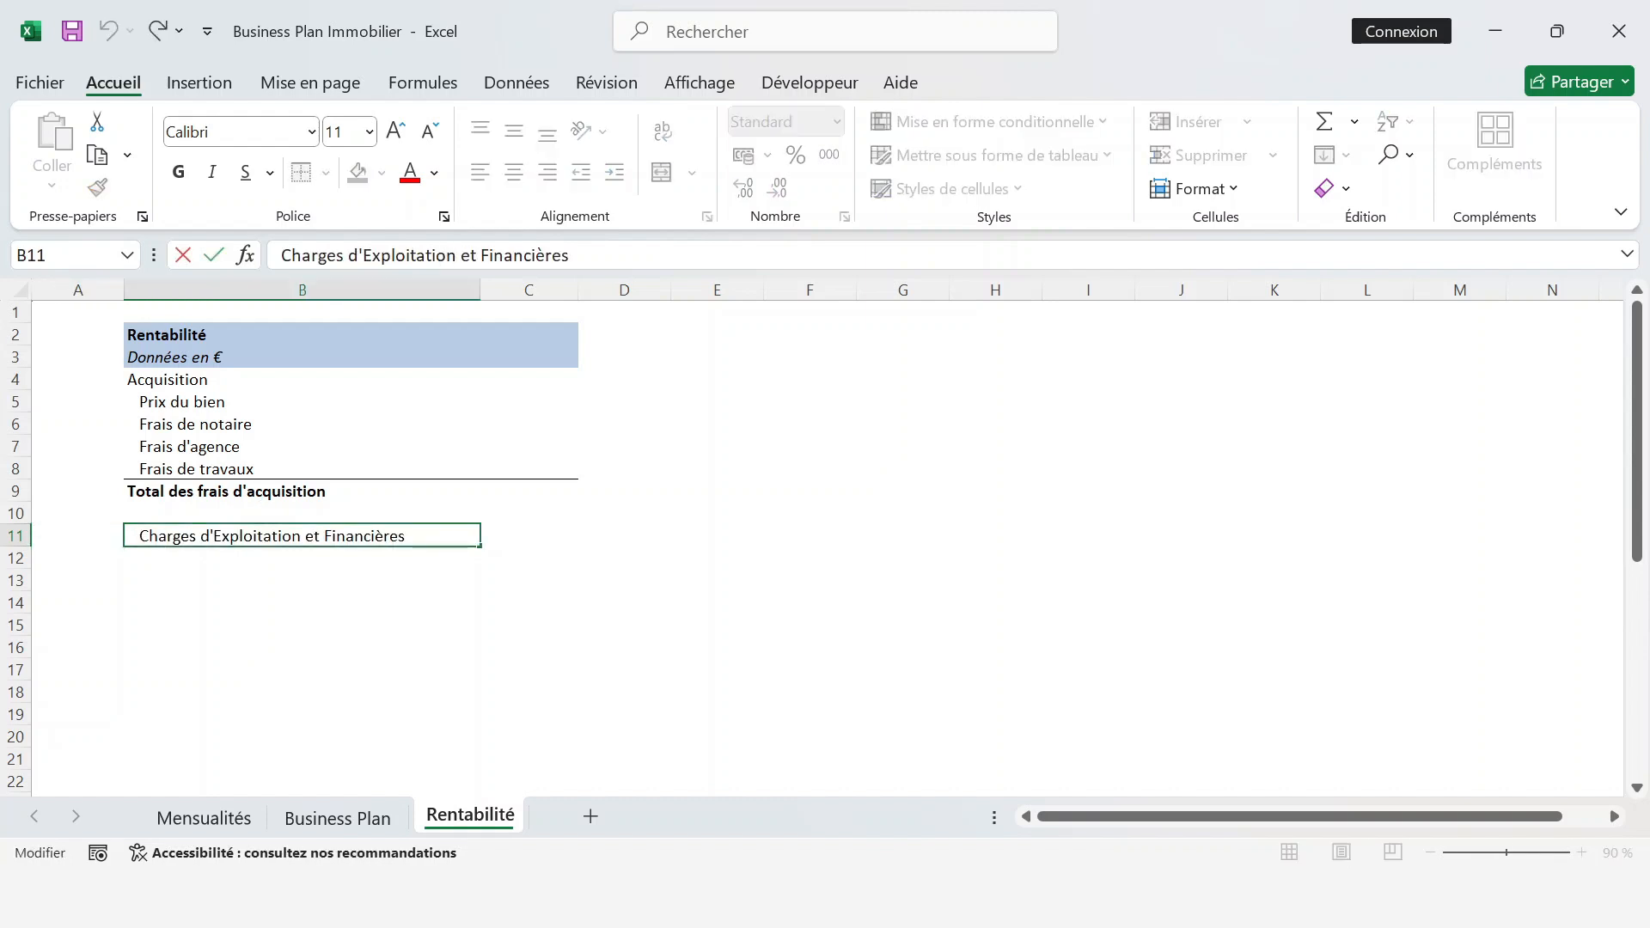
text(s)
key(Return)
key(Up)
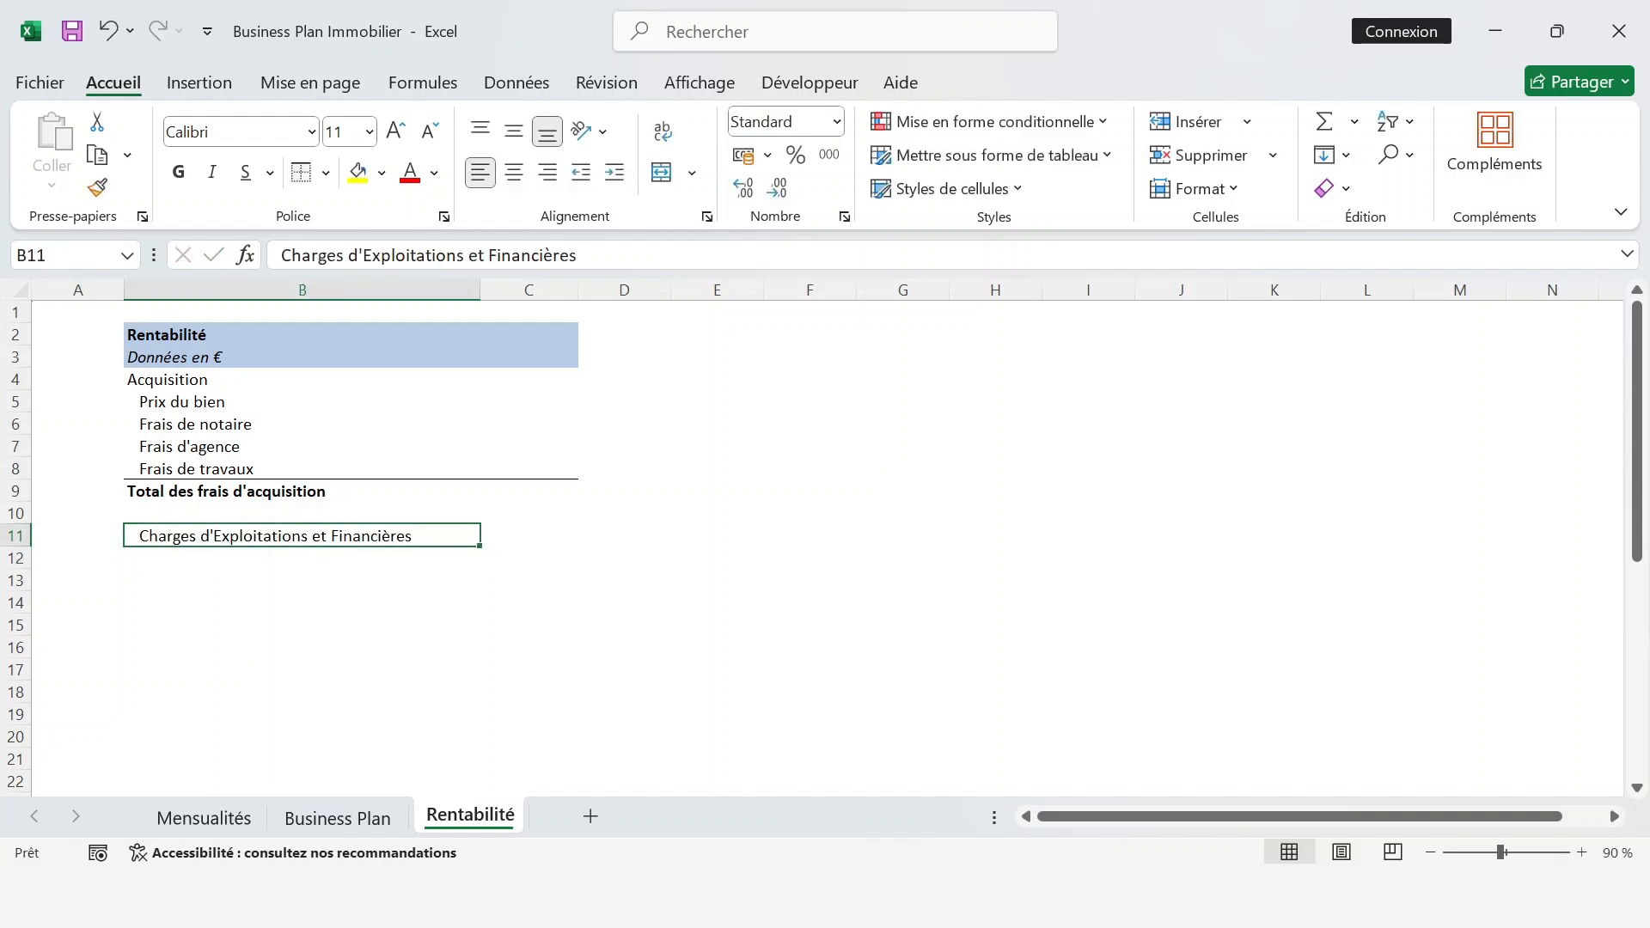
click(741, 189)
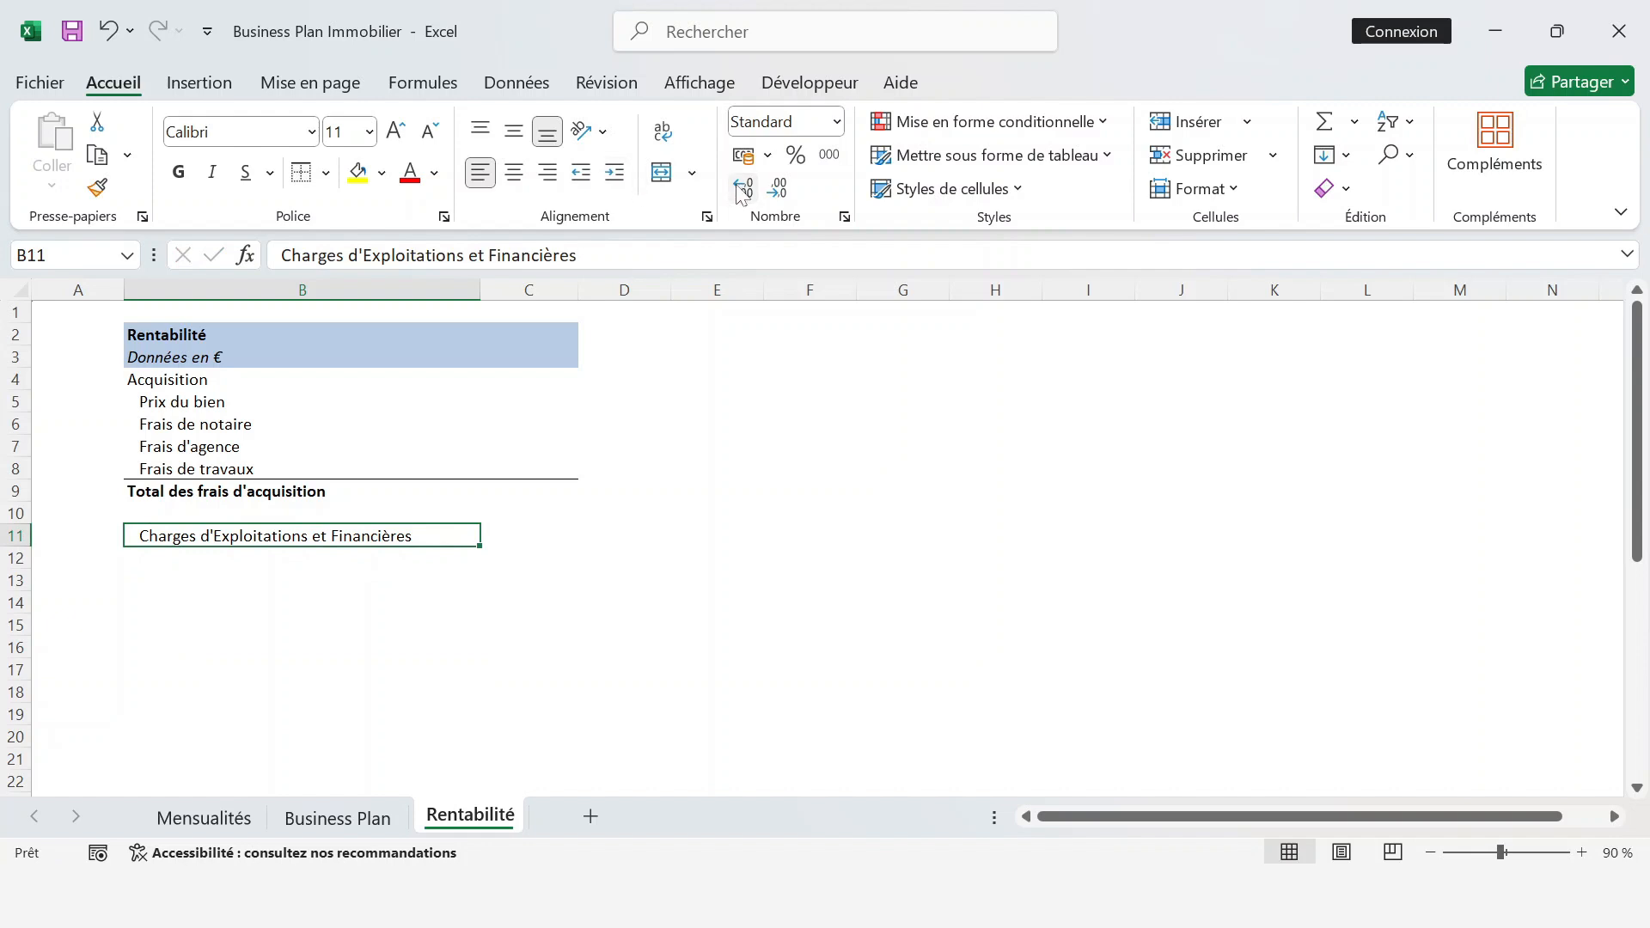
click(581, 174)
key(Return)
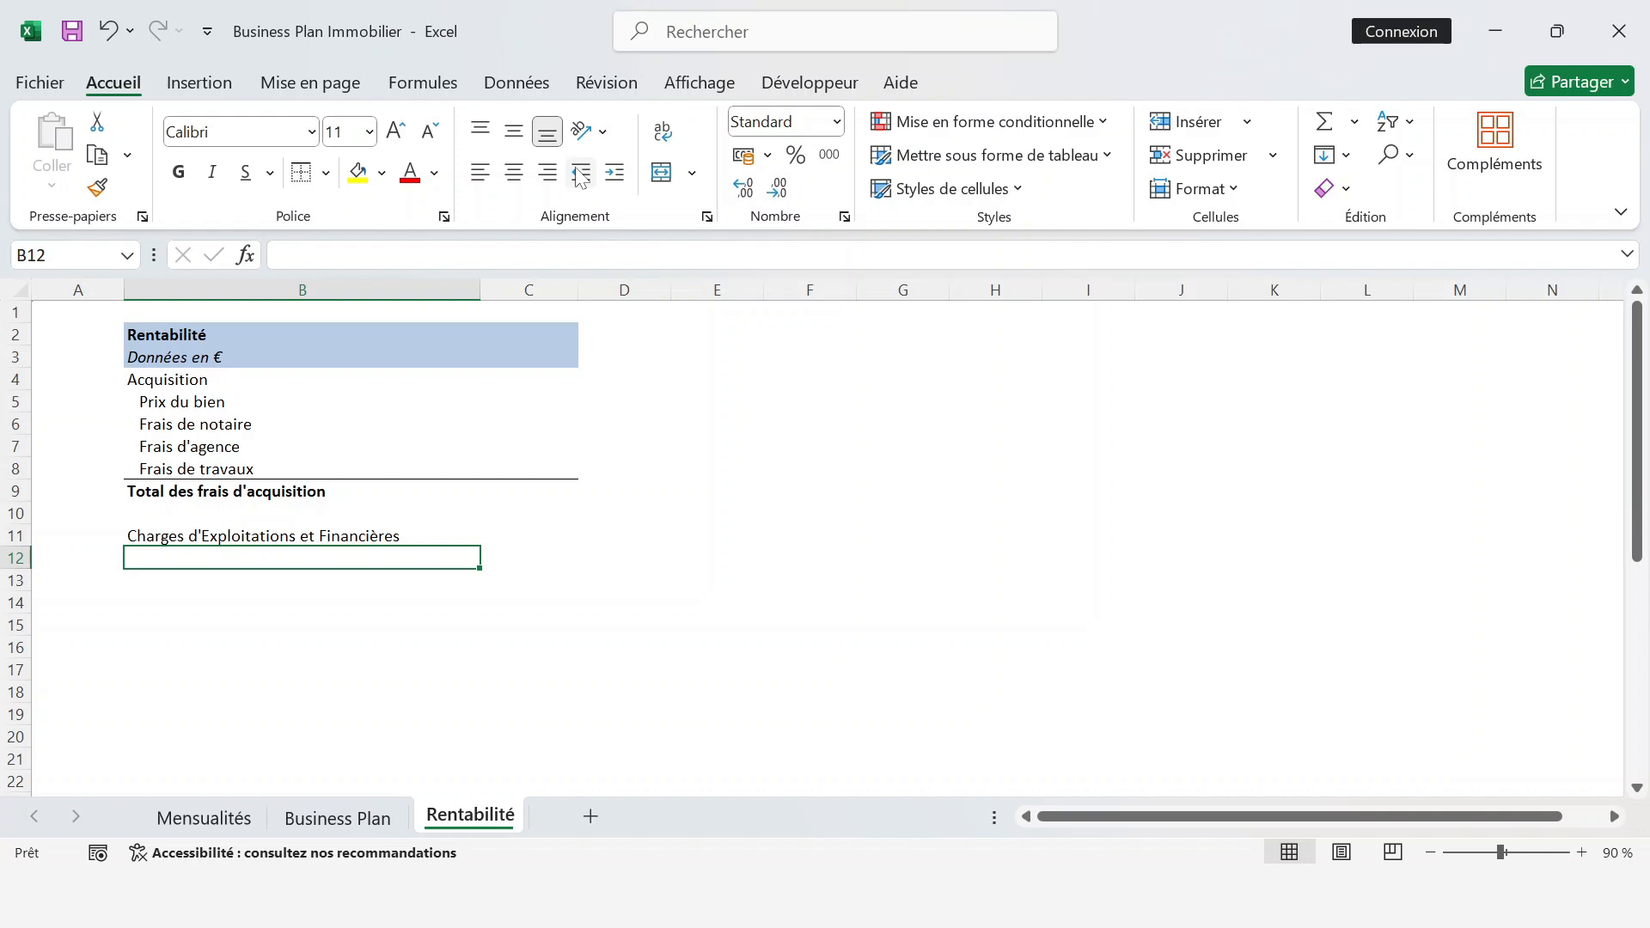
- Enter the label "Charges de copropriété" in B12 under the charges heading
text(Charges d')
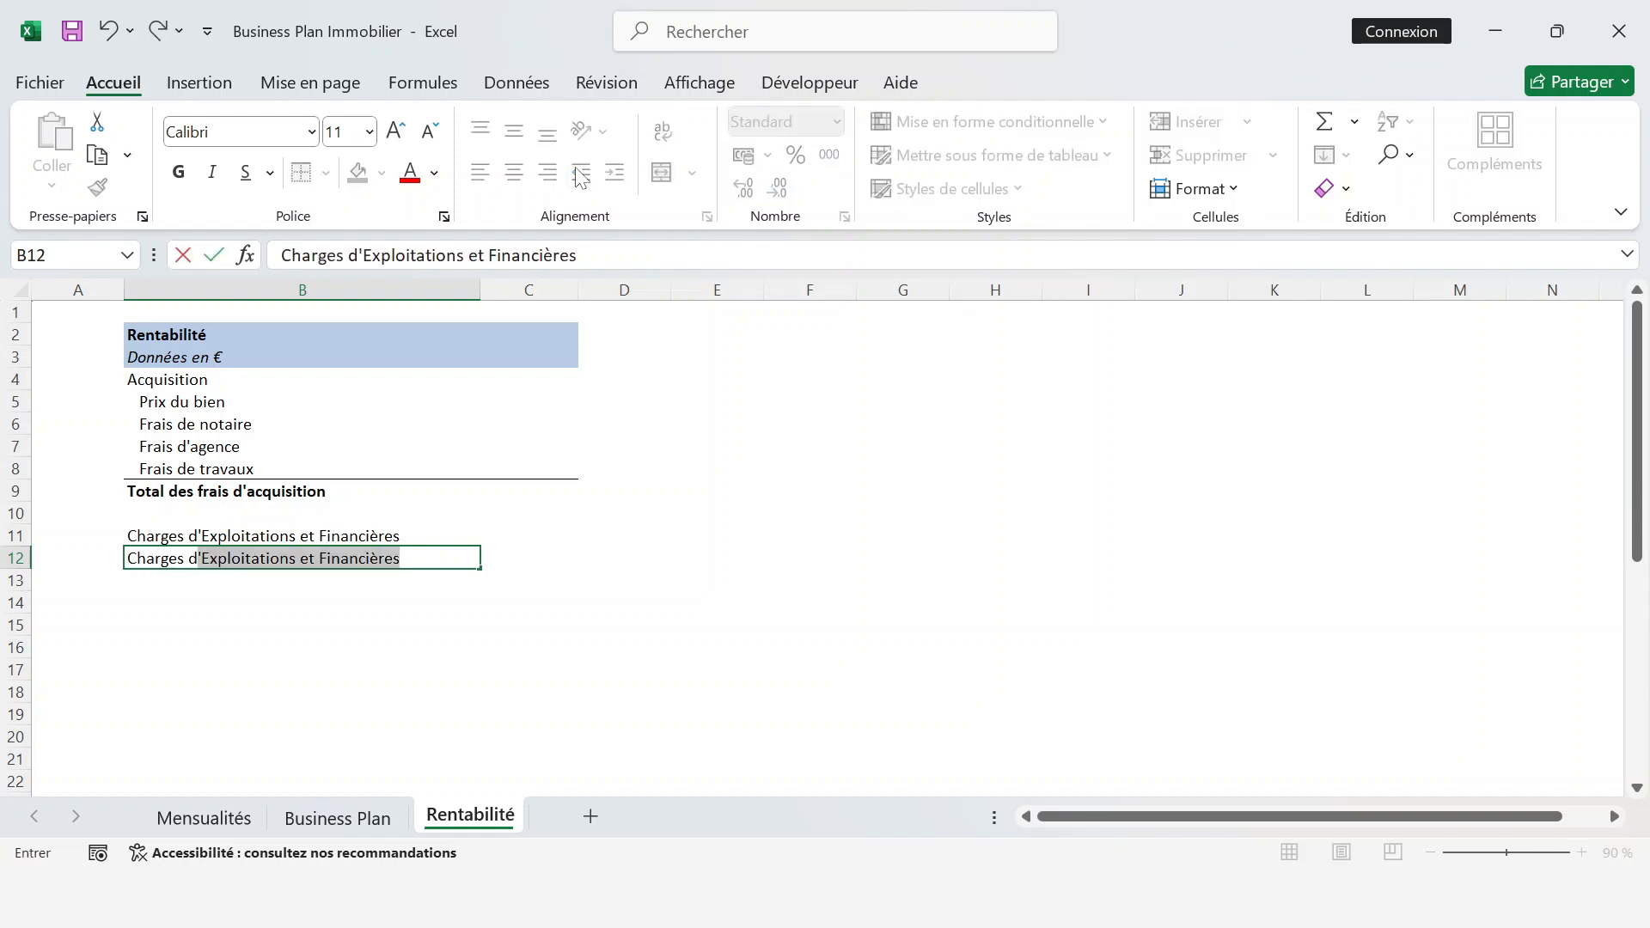
key(BackSpace)
key(BackSpace)
text(e copro)
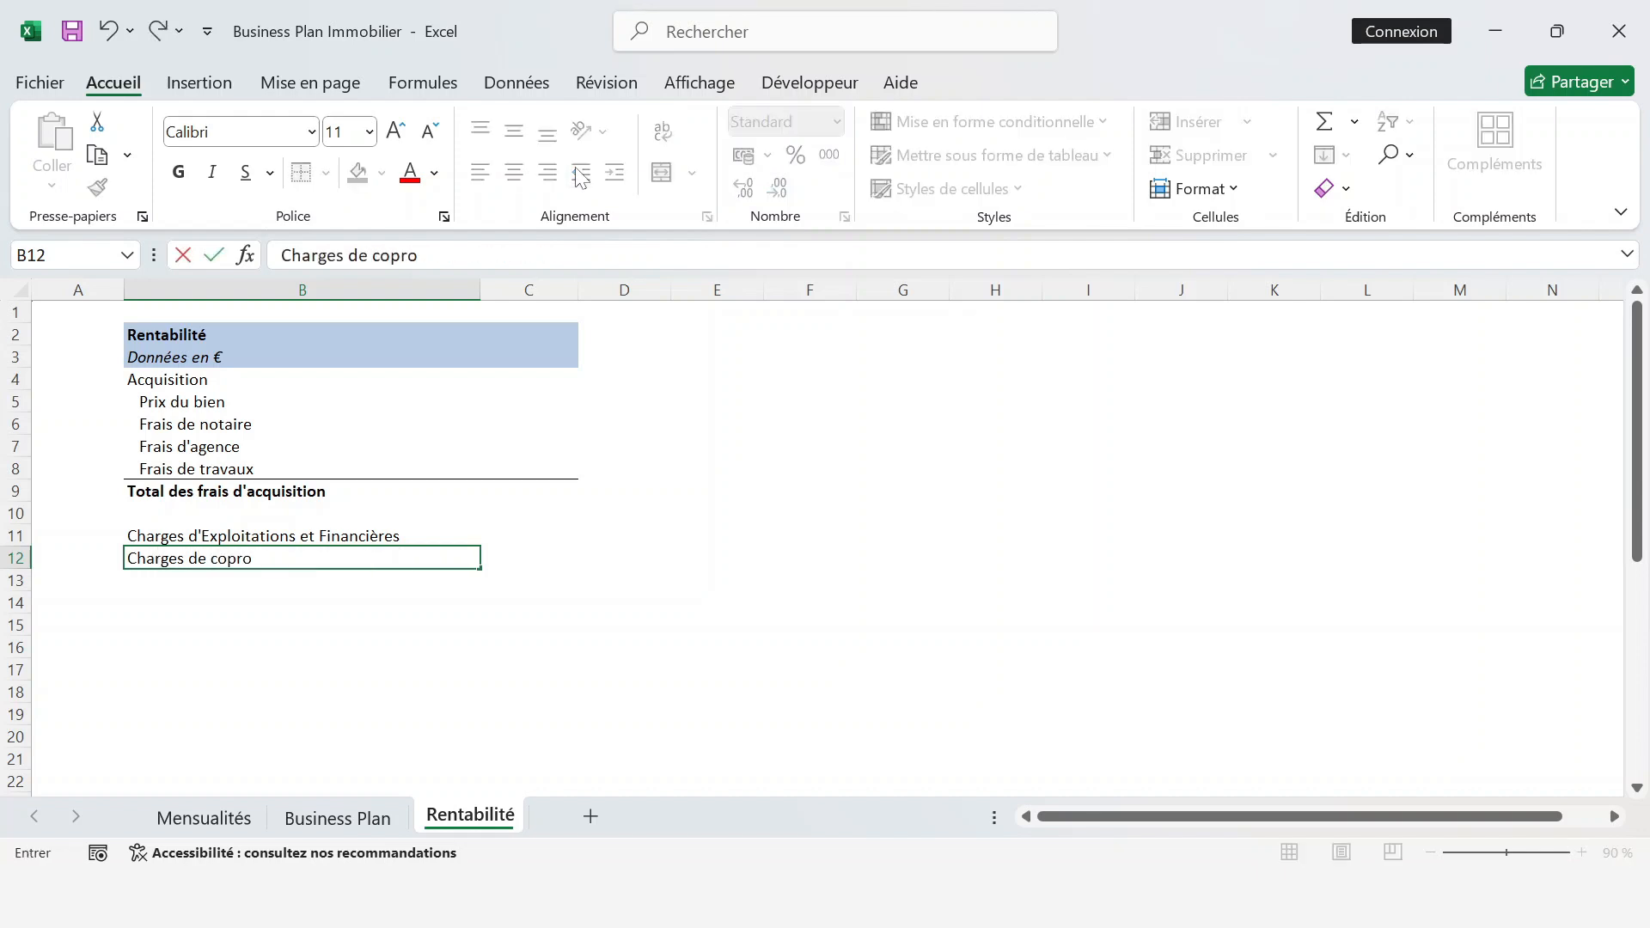
text(priété)
key(Return)
- Enter the label "Assurance propriétaire non occupant (PNO)" in B13
text(Assuranc)
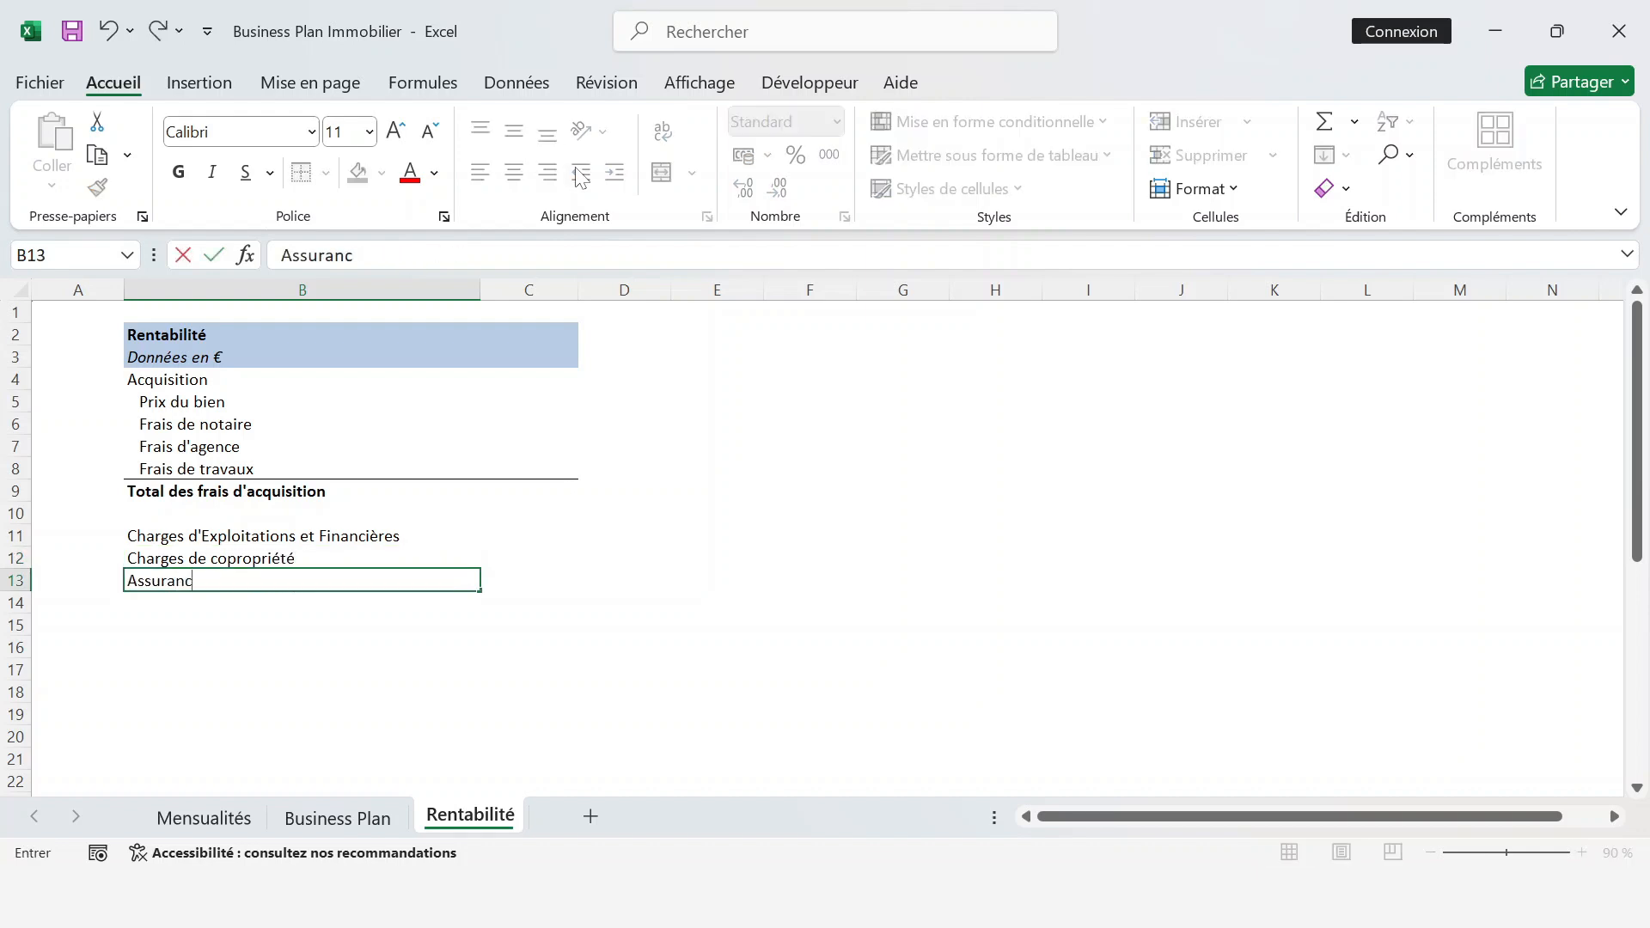
text(e propriétaire)
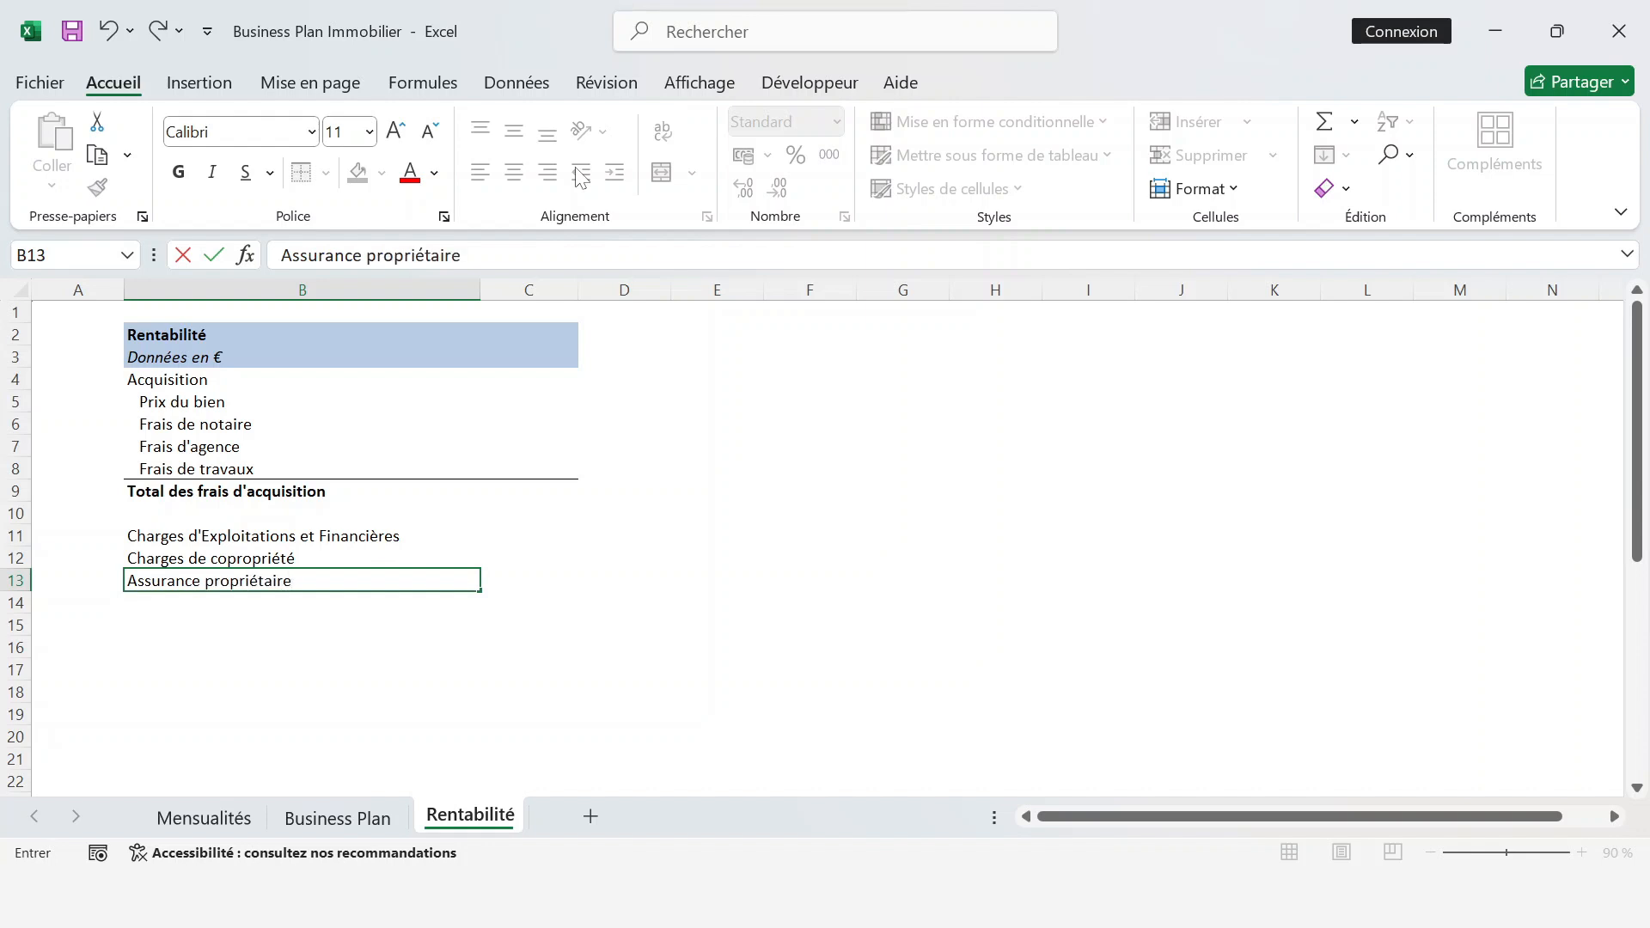
text( non occupant ()
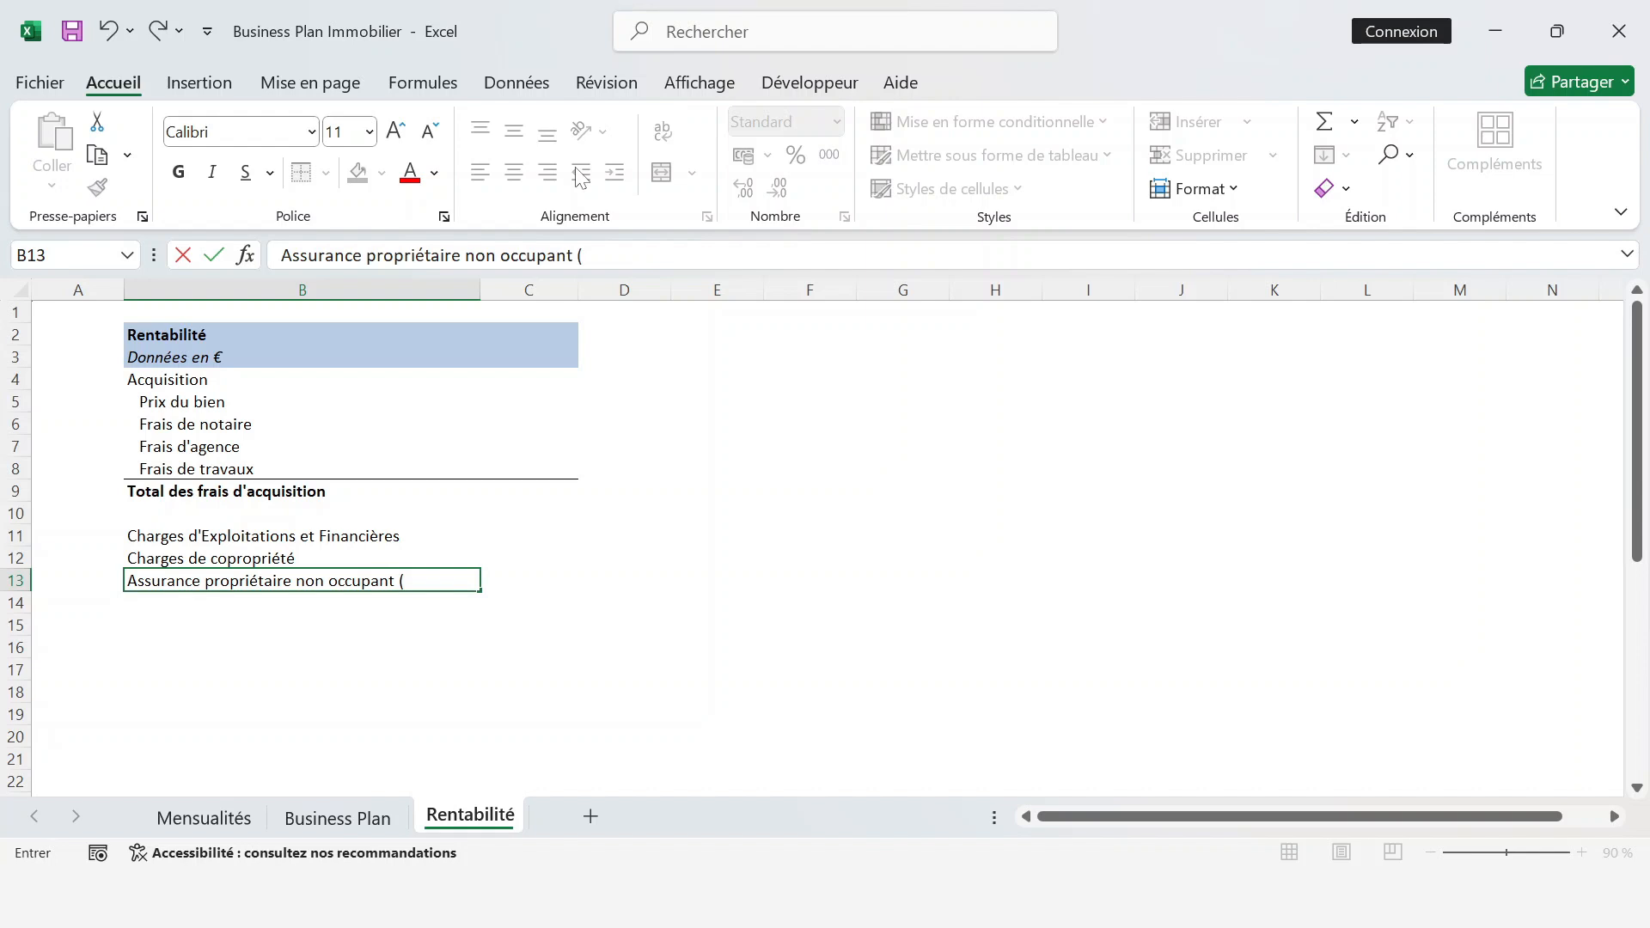
text(PNOà)
key(BackSpace)
text())
key(Return)
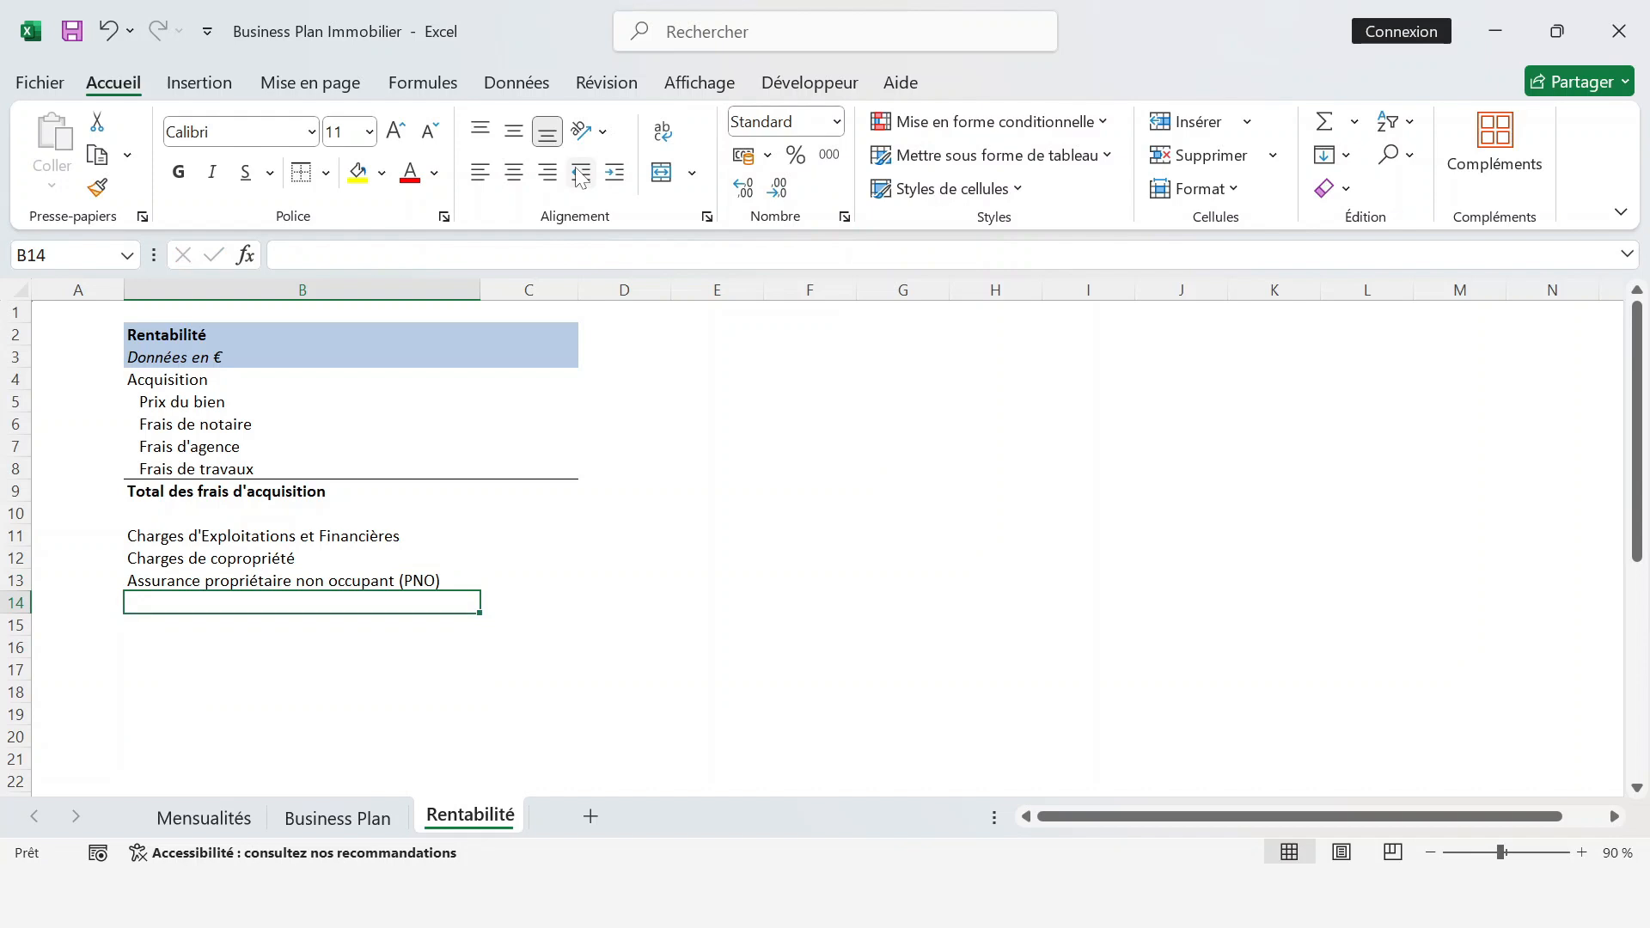
- Enter the label "Assurance loyers impayés" in B14
text(Assurance )
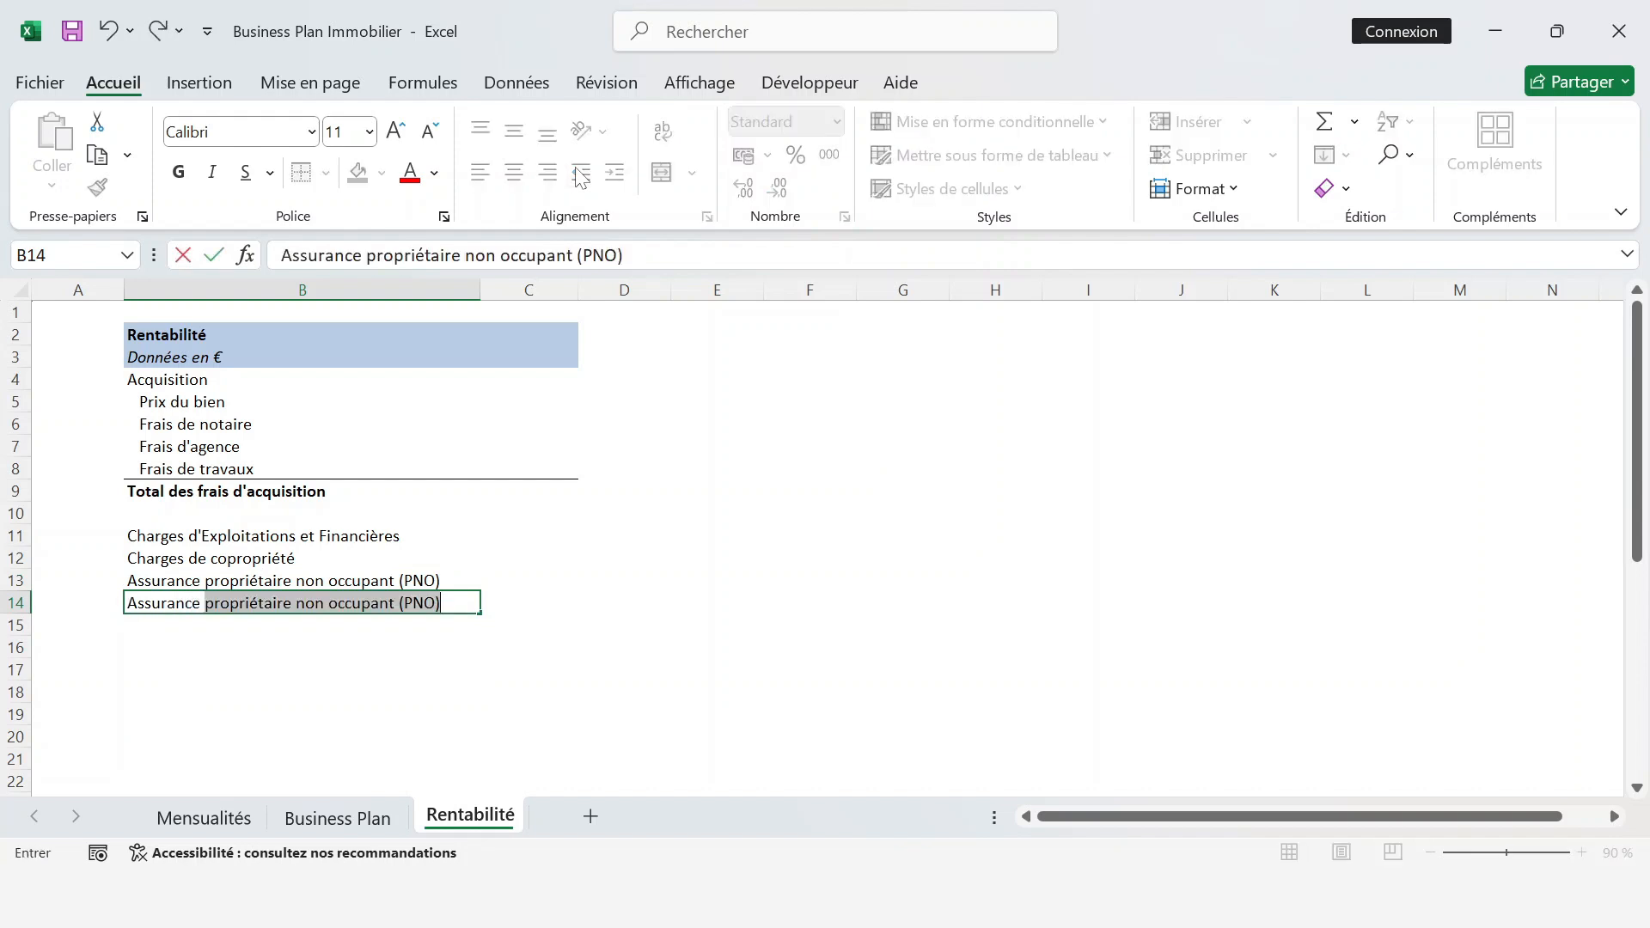
text(loyers im)
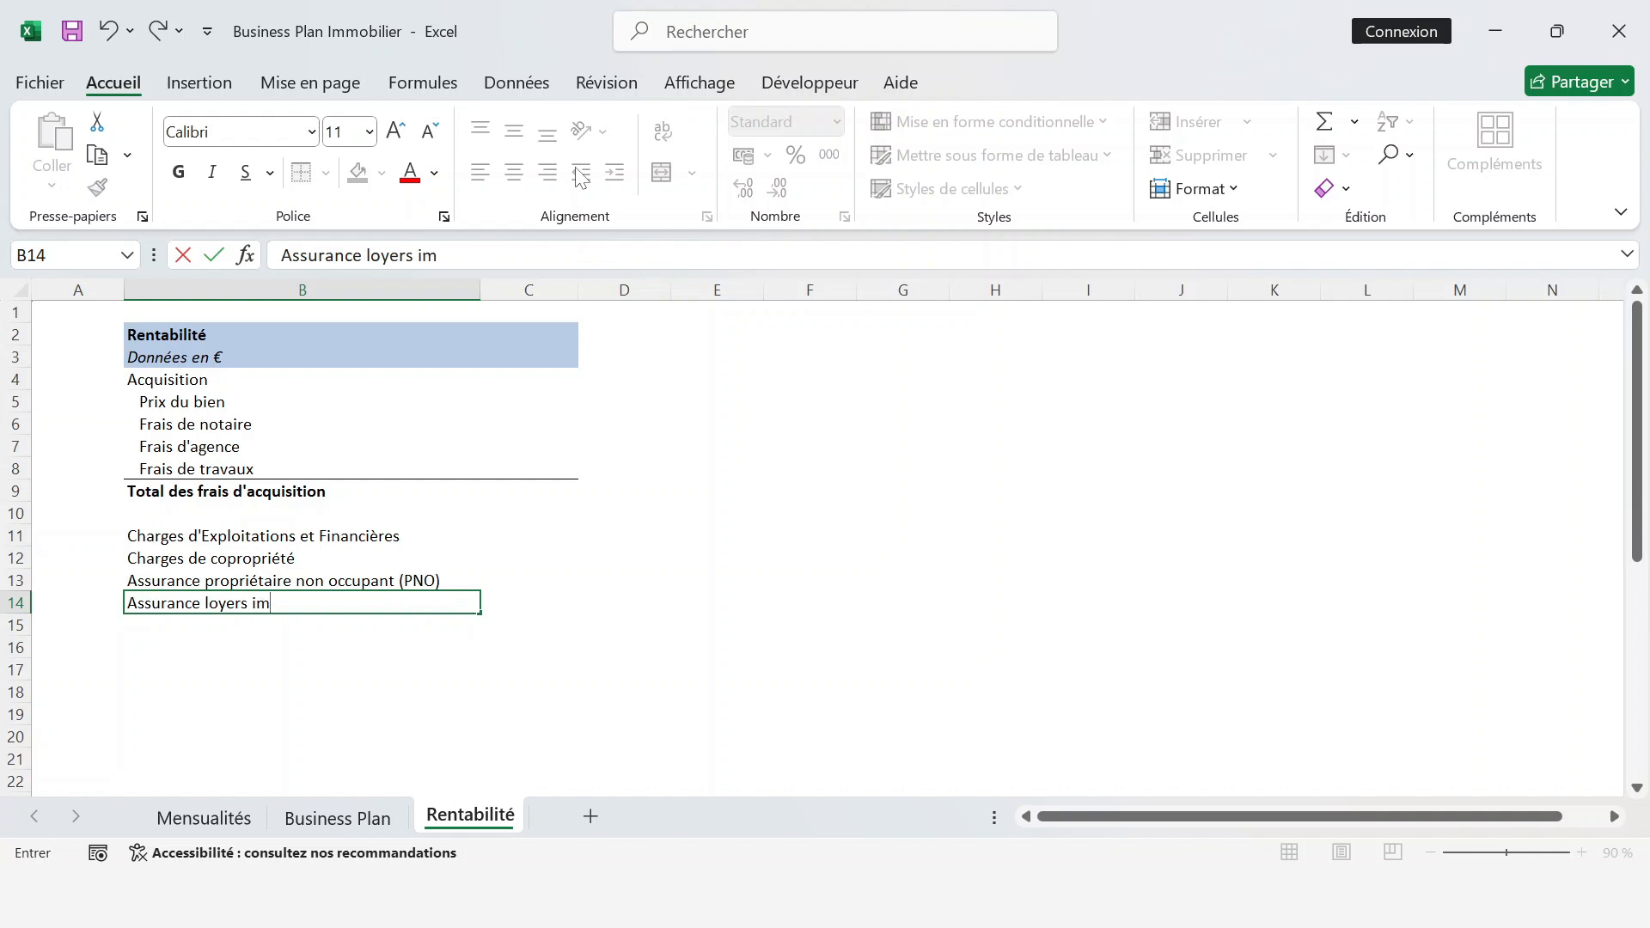
text(p)
text(ayé)
text(s)
key(Return)
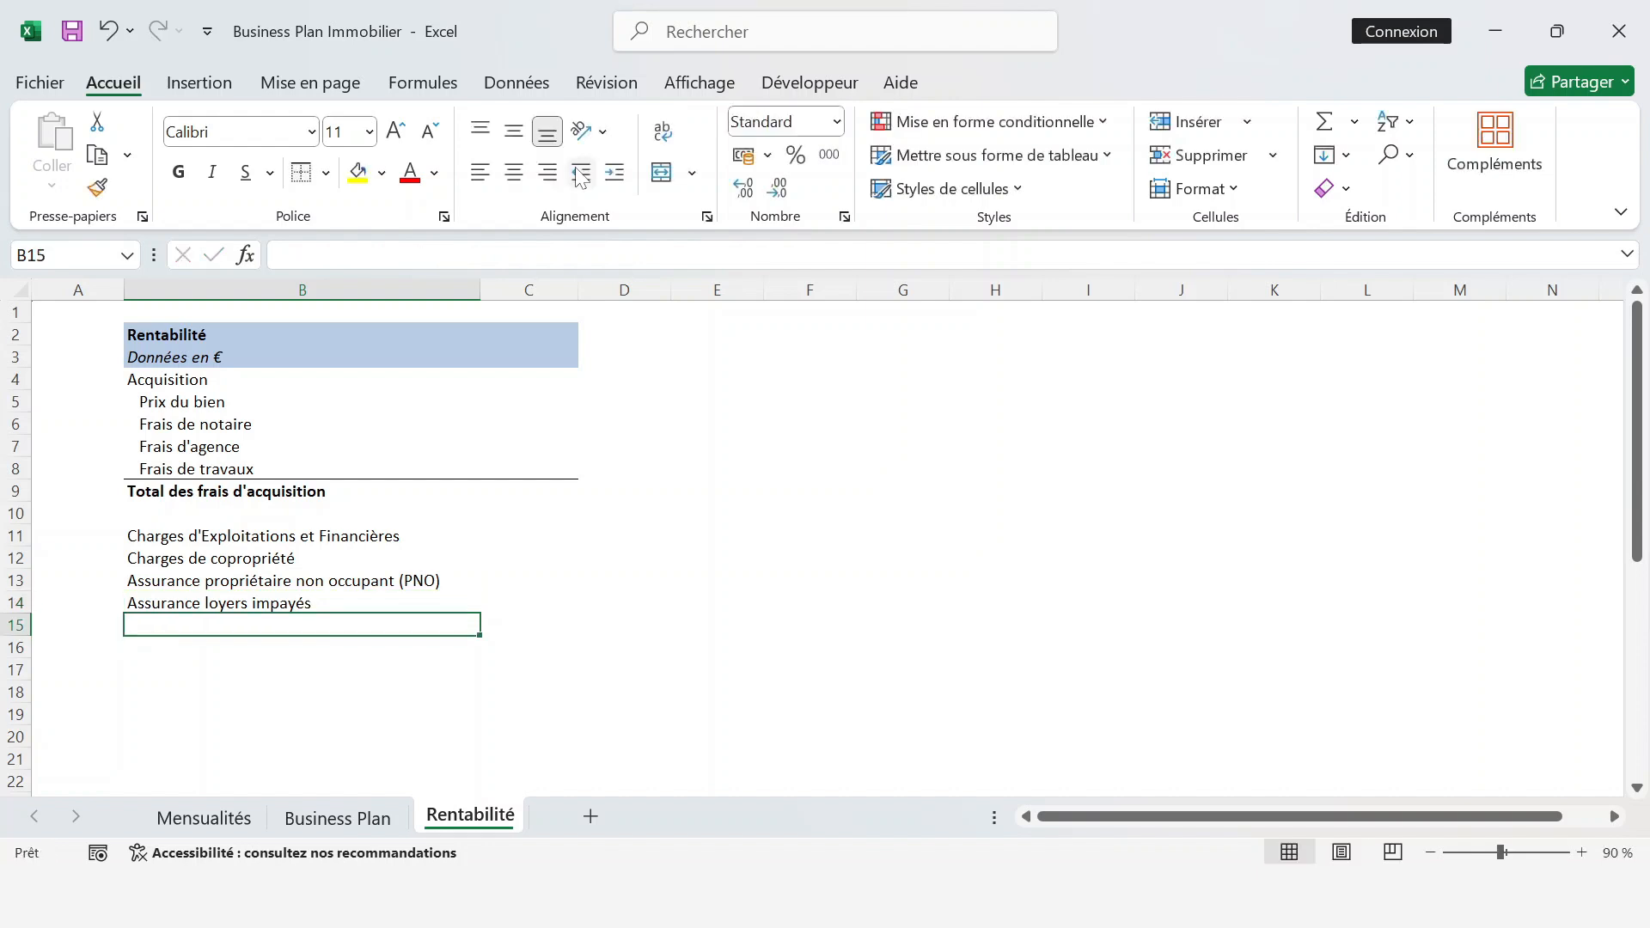
- Enter the labels "Taxe foncière" in B15 and "Intérêts de crédit" in B16
text(Ta)
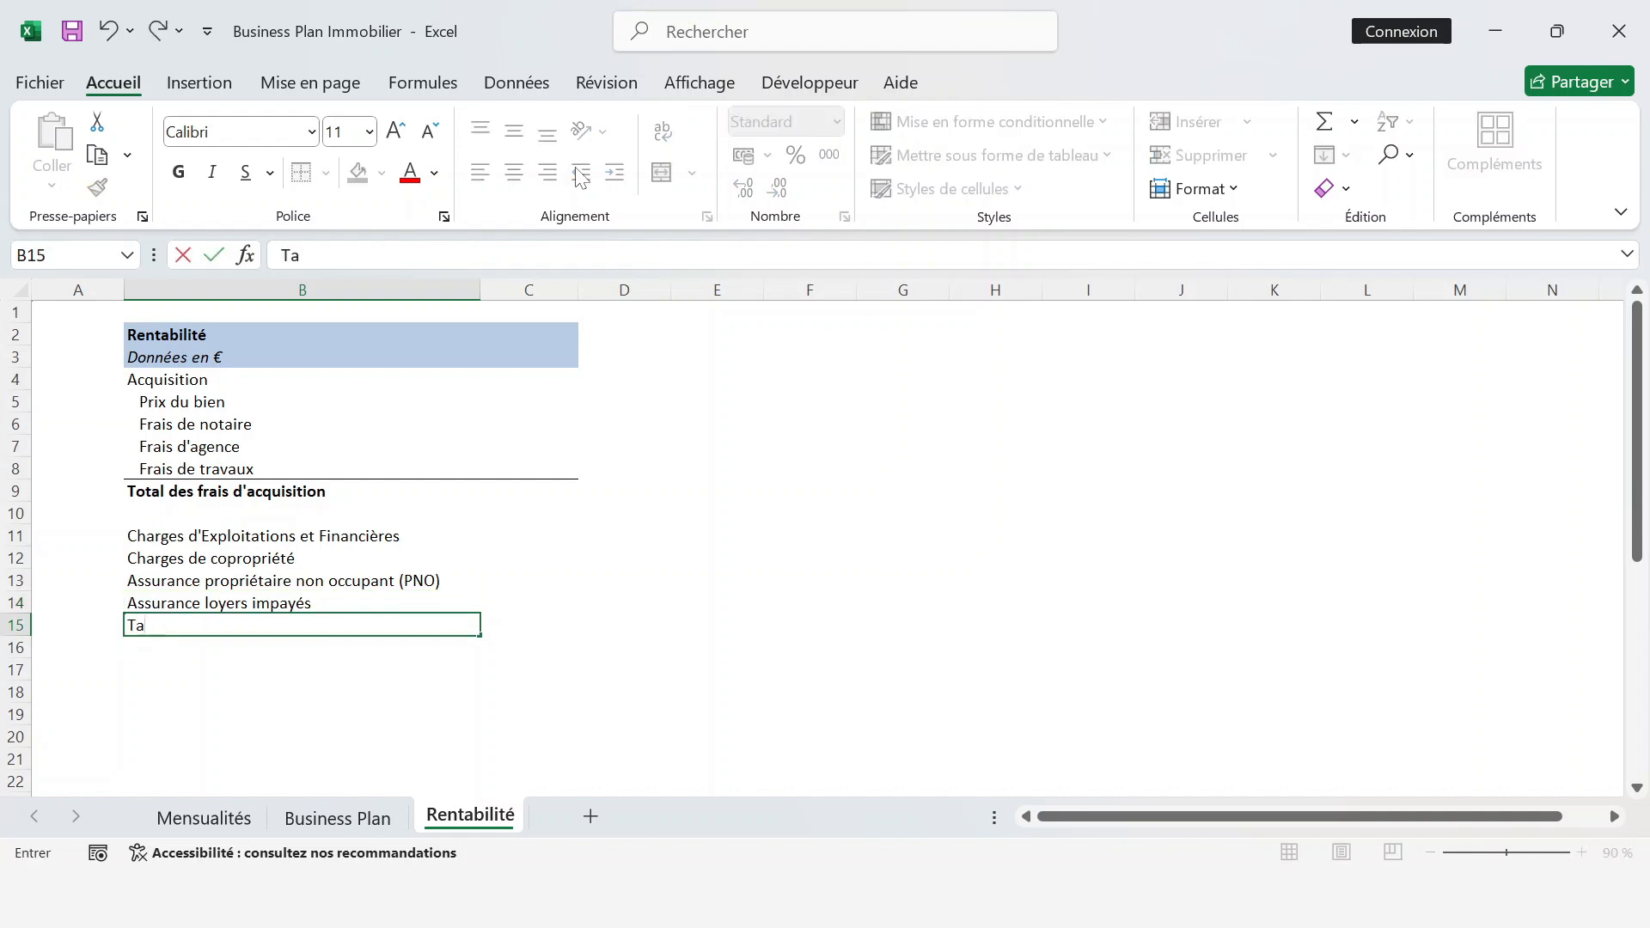
text(xe foncière)
key(Return)
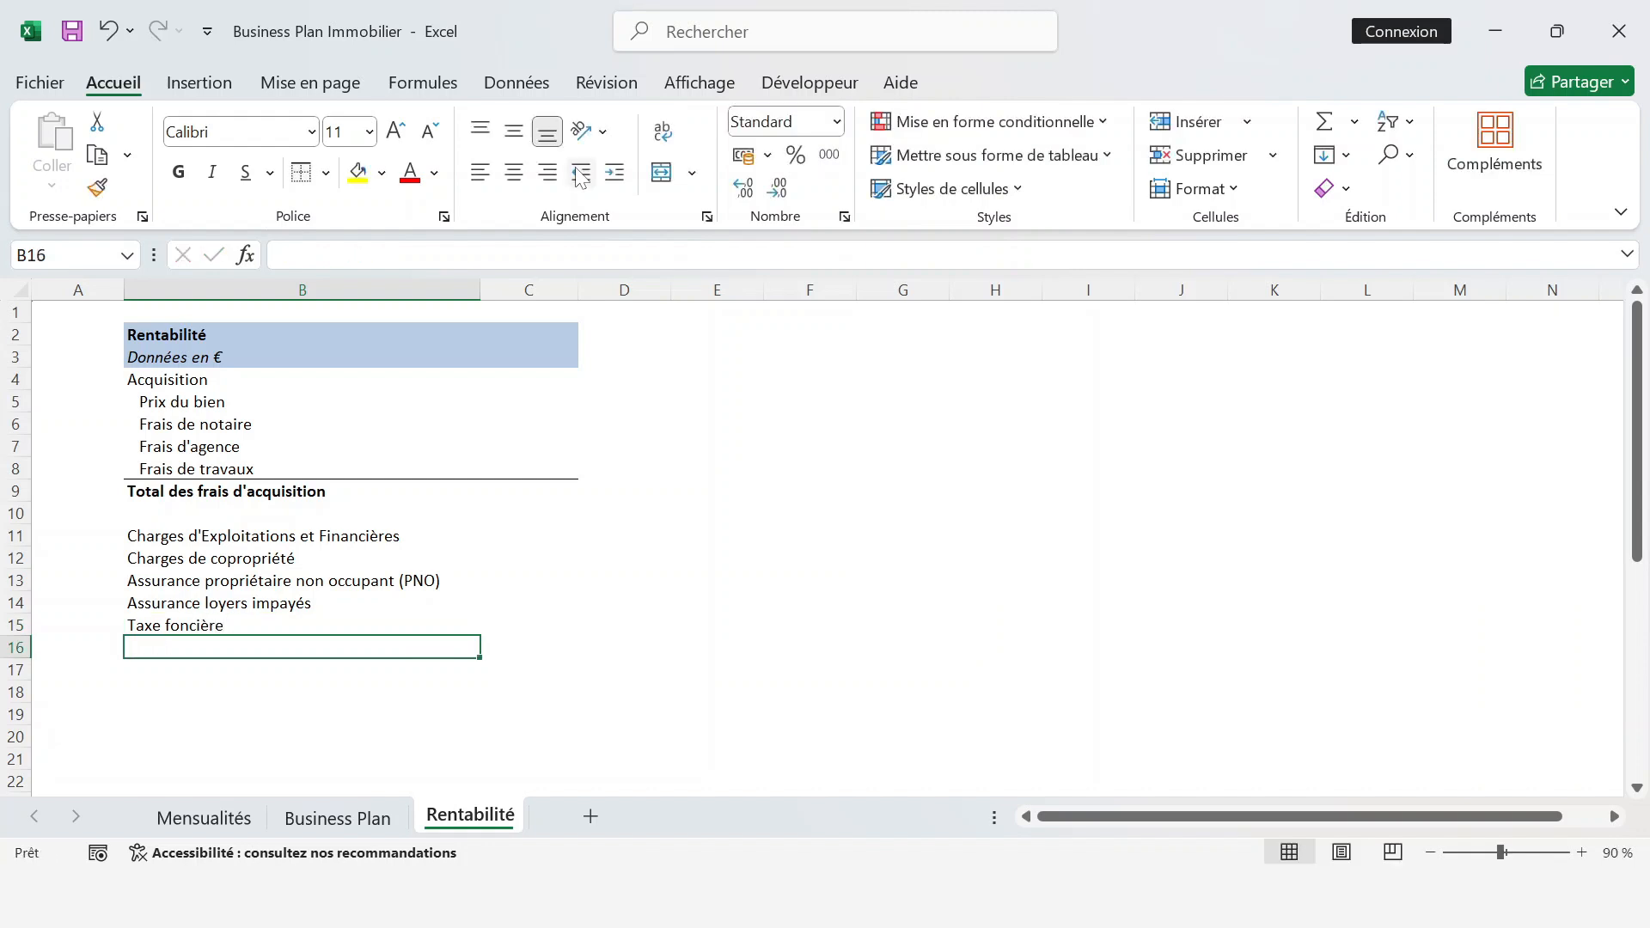
text(Intérê)
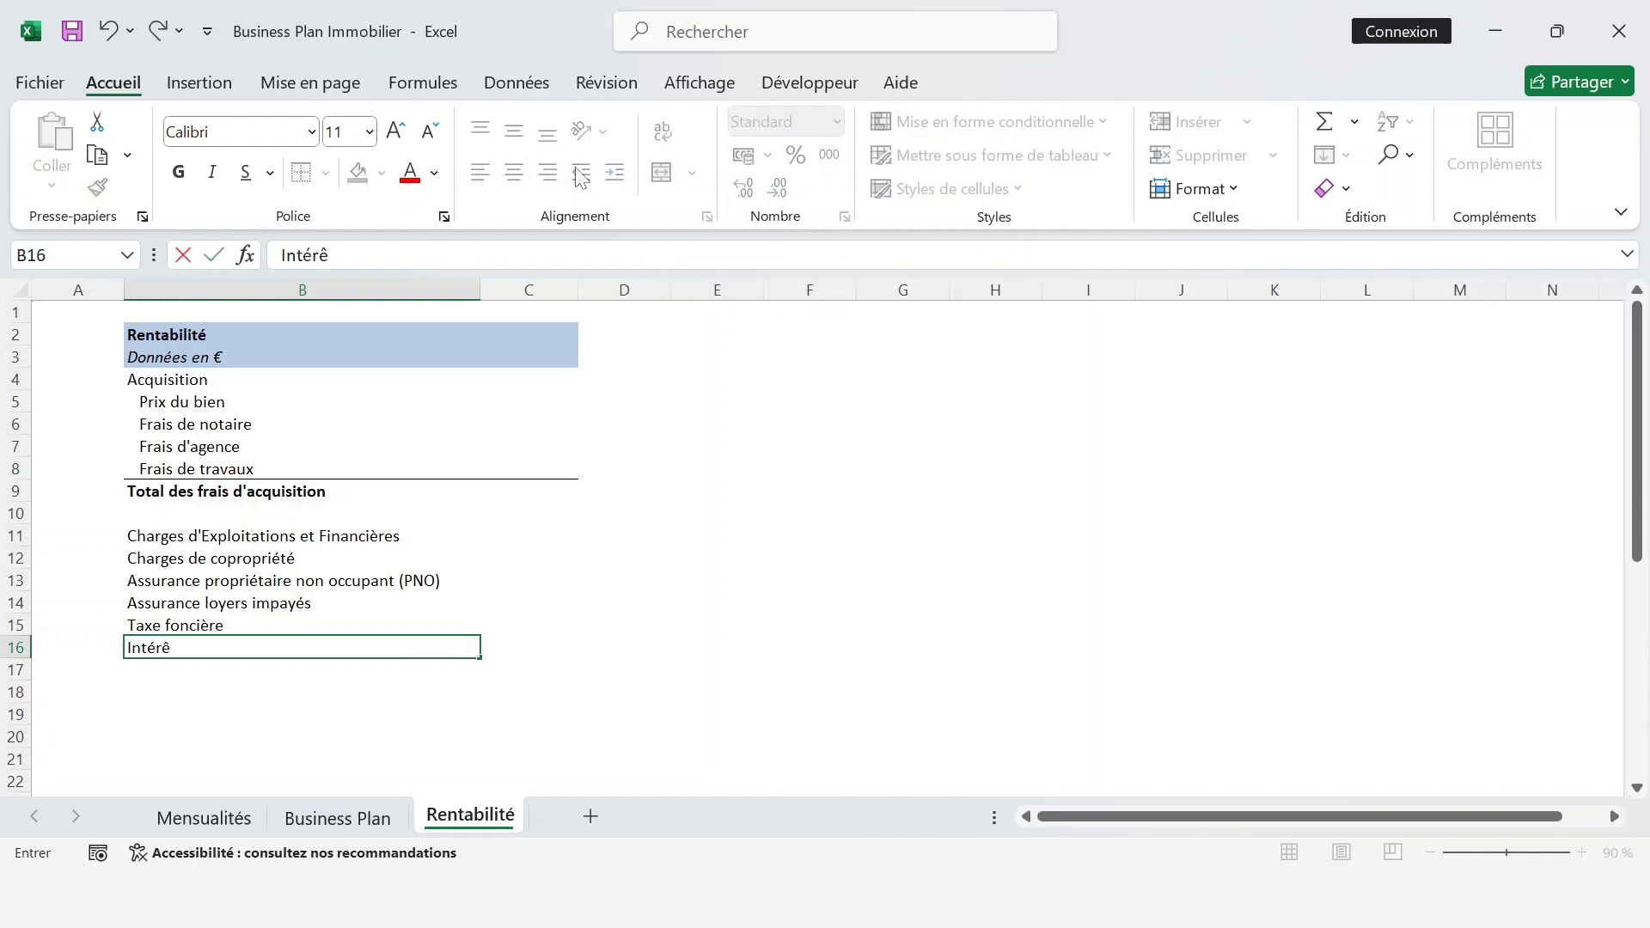
text(ts de crédit)
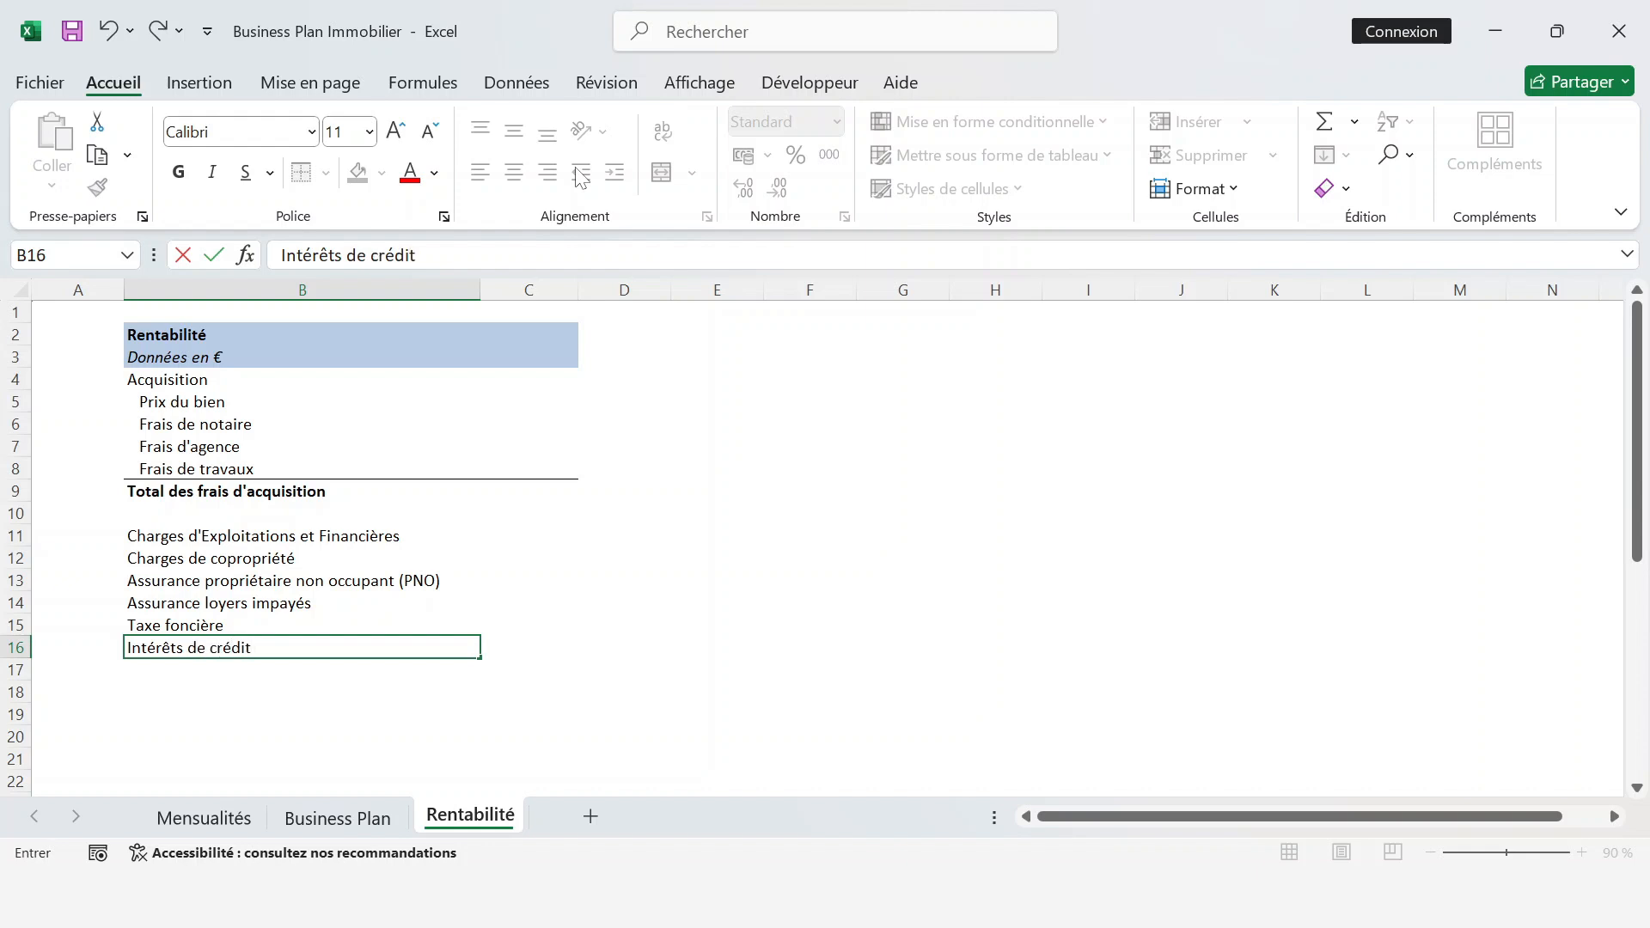
key(Return)
- Enter the total label "Total des charges d'exploitation" in B17
text(Totak)
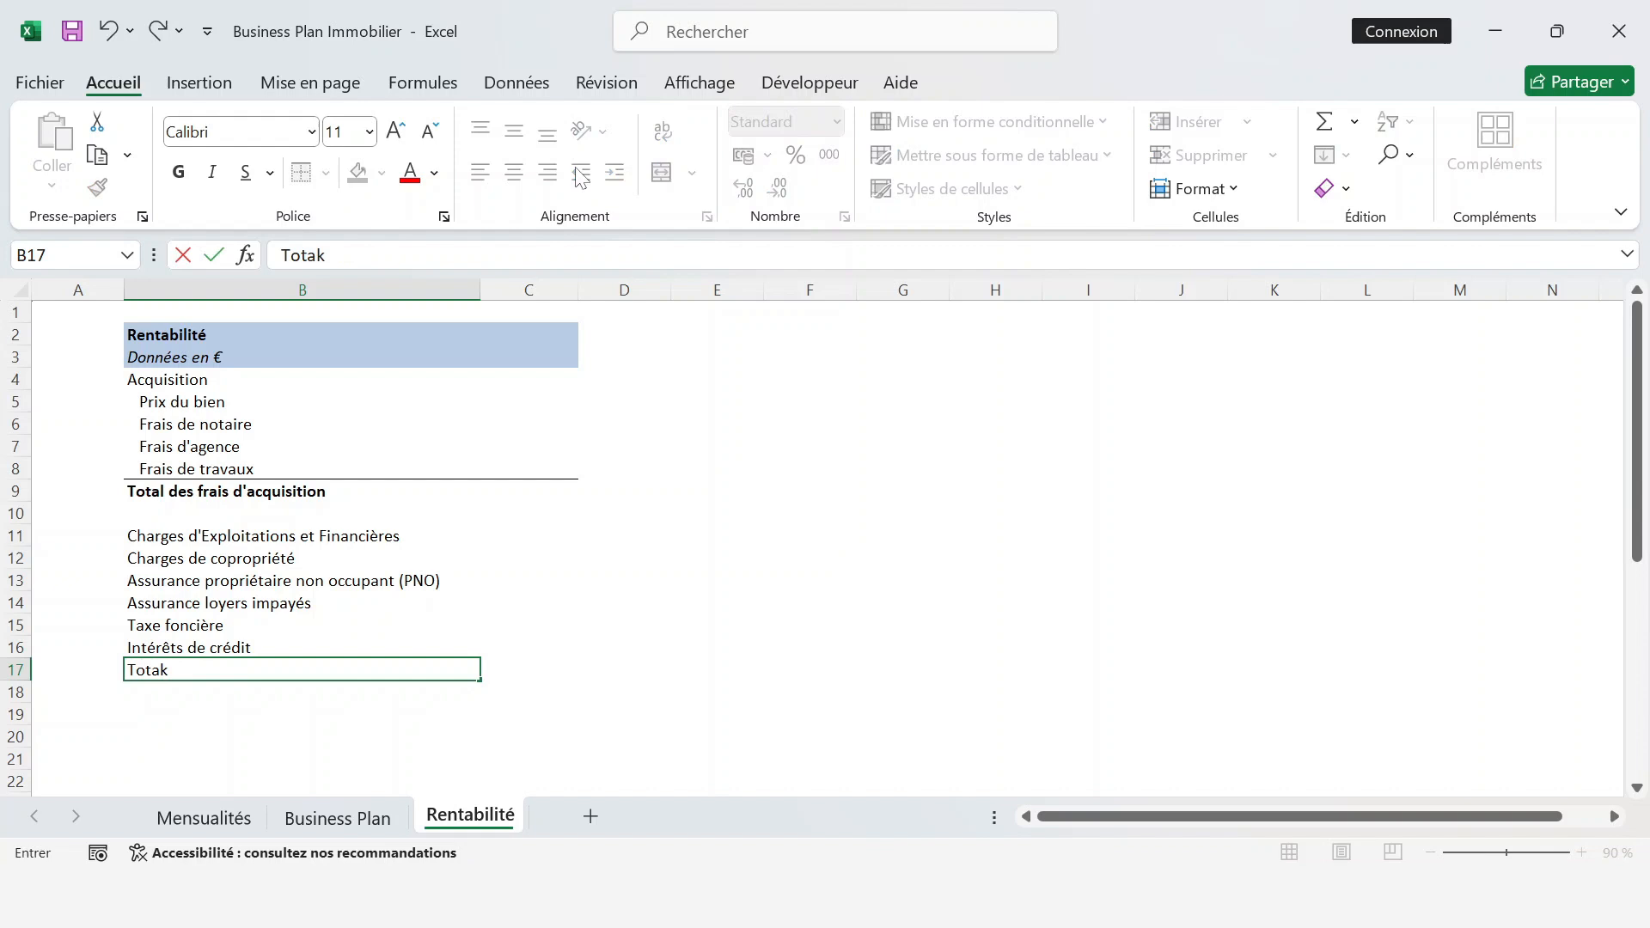
key(BackSpace)
text(l des charges)
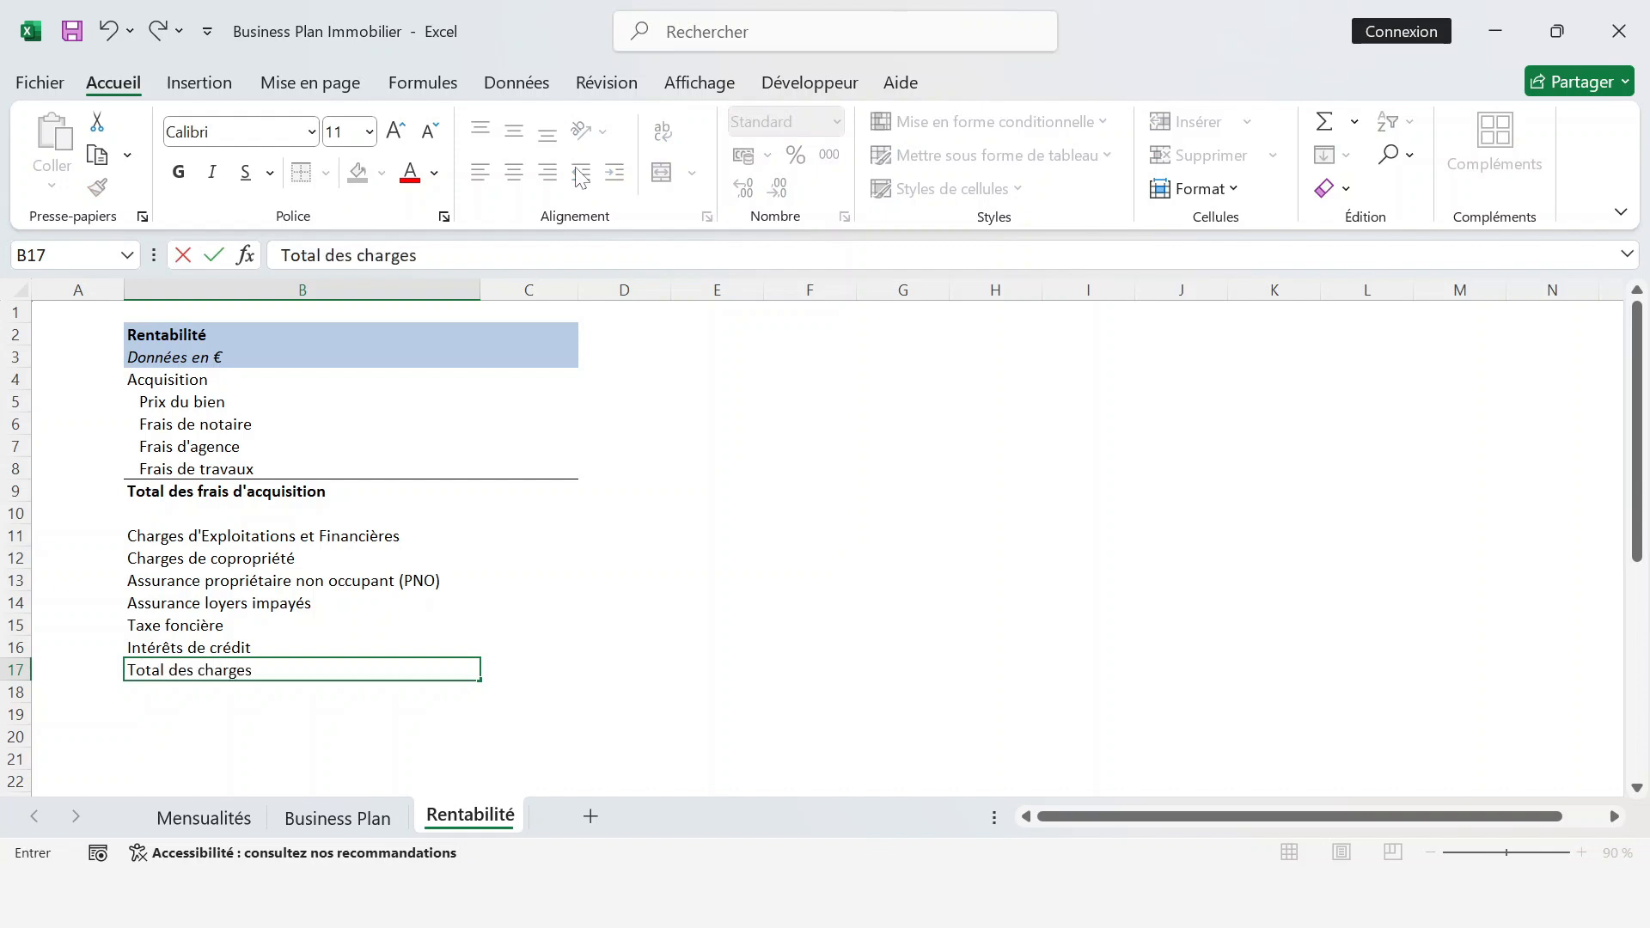
text( d'exploitation)
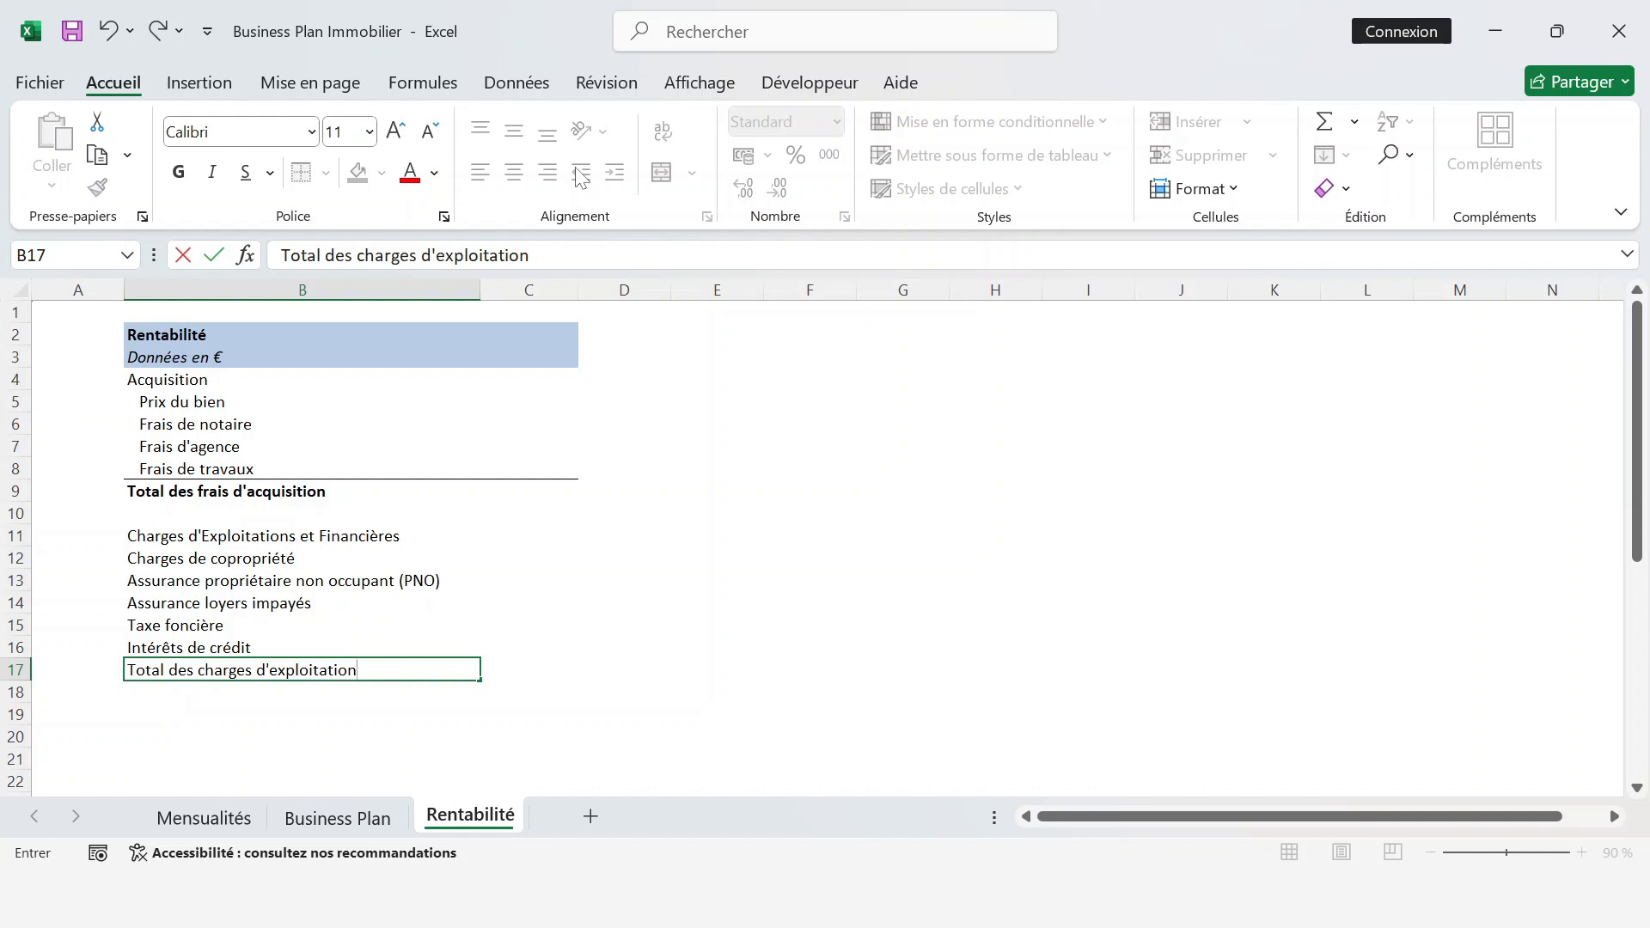
key(Up)
- Correct the heading in B11 to "Charges d'Exploitation et Financières" and make the total label in B17 bold
key(Up)
key(Up)
key(Up)
key(Down)
key(Down)
key(Down)
key(Down)
key(ctrl+g)
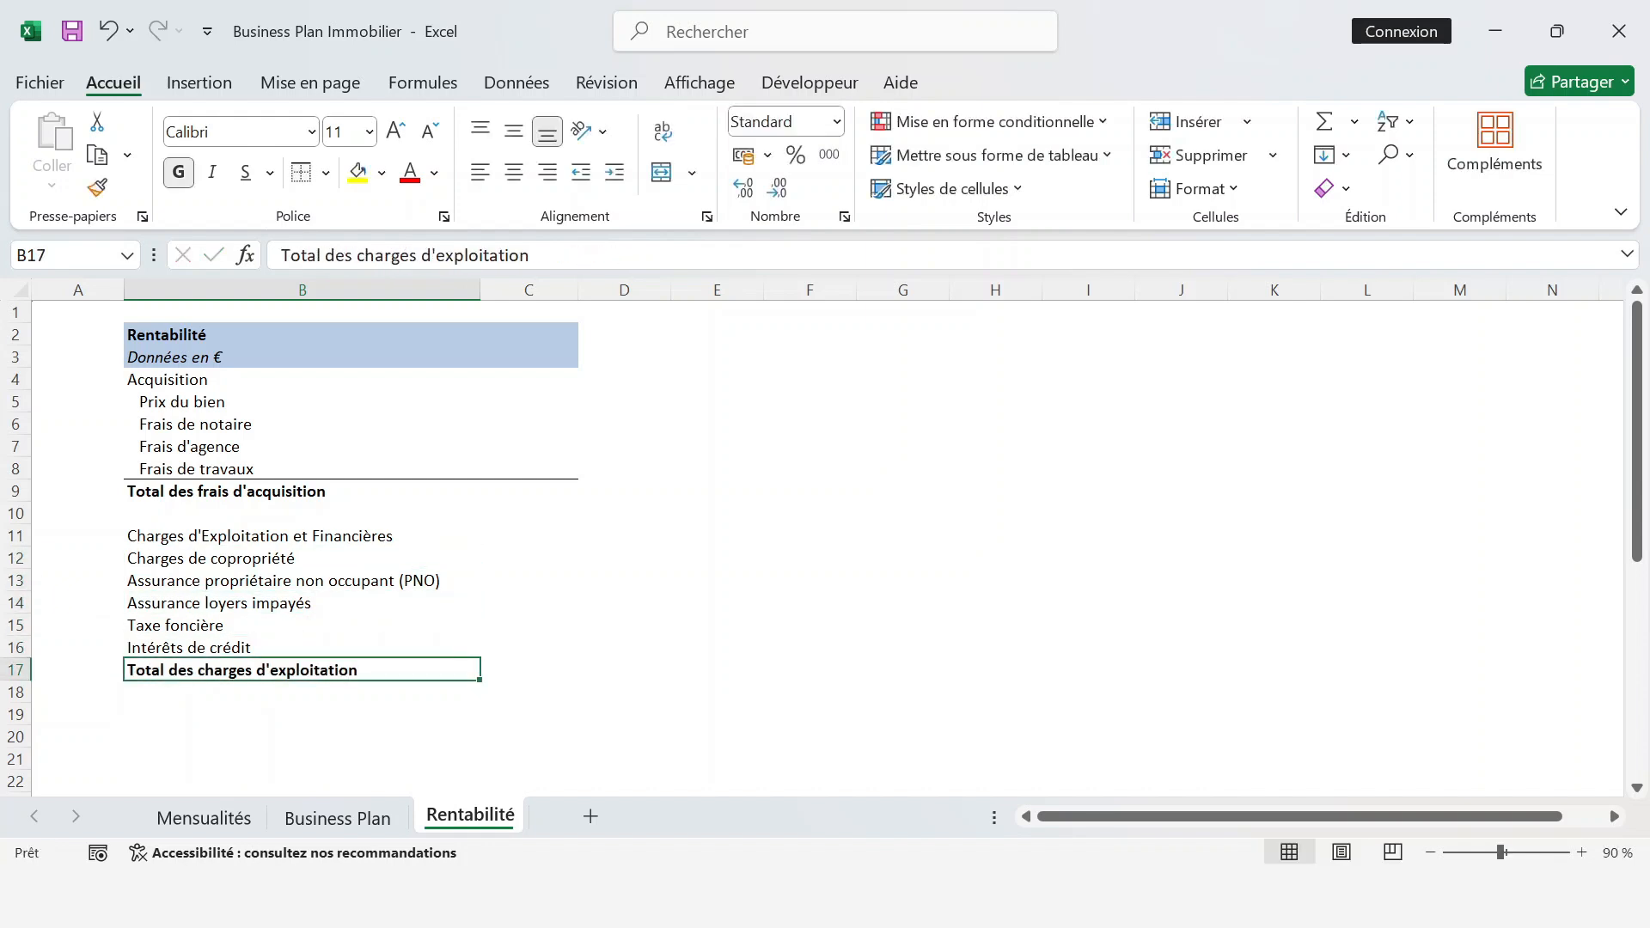
- Add a top border across the charges total row B17:C17
key(Up)
key(Down)
key(shift+Right)
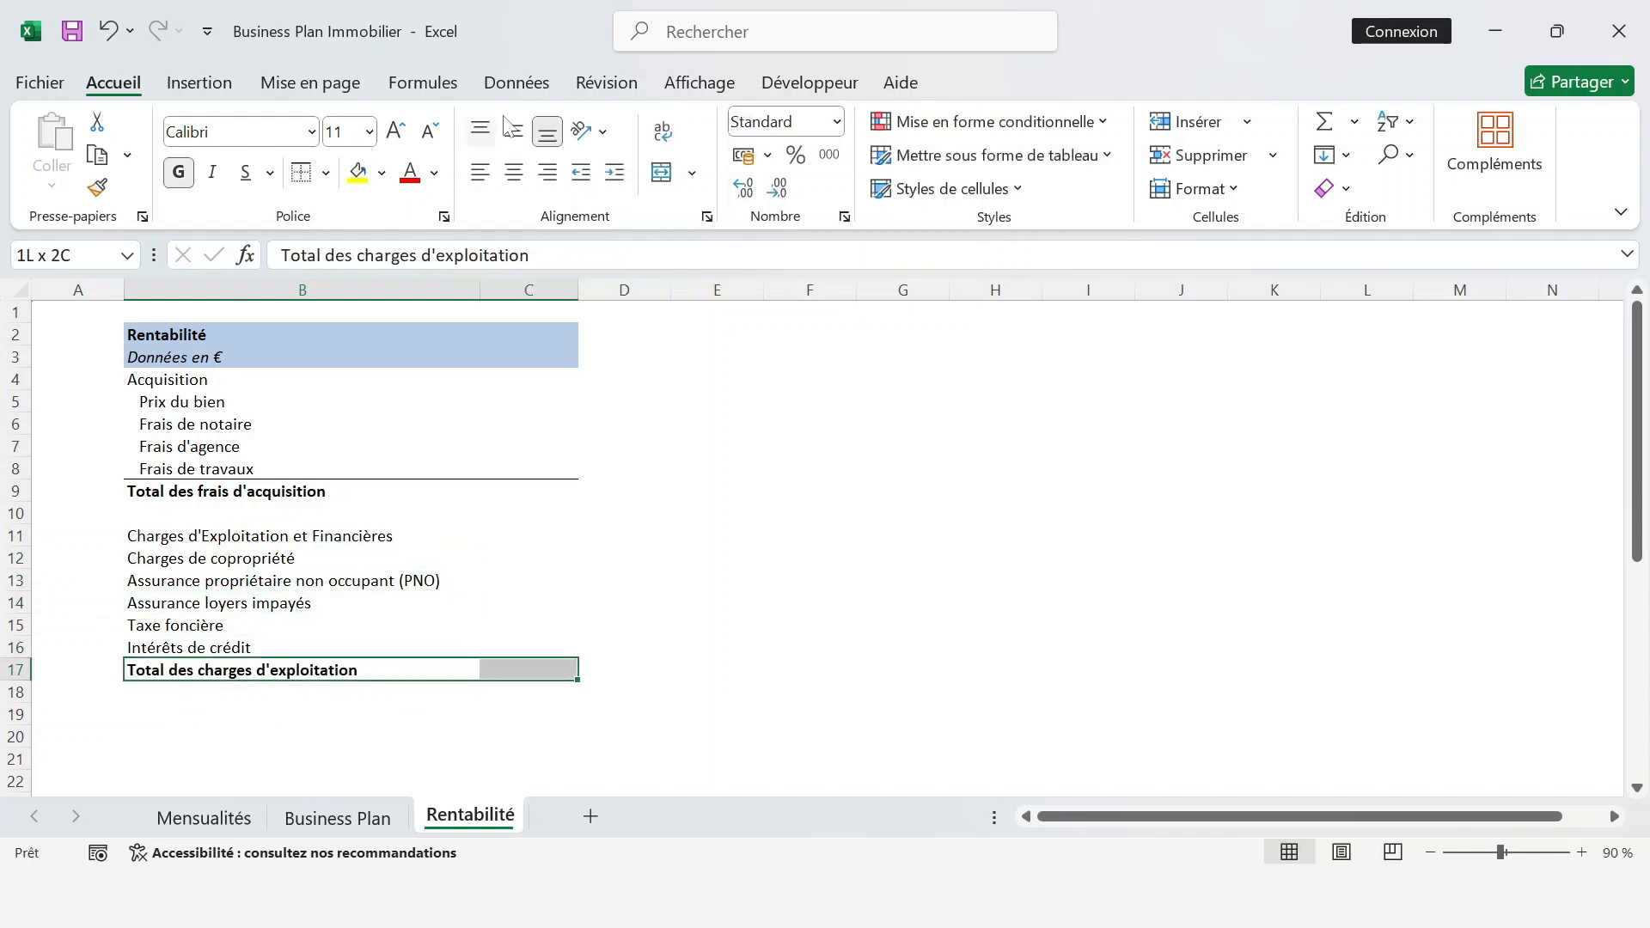
- Enter the label "Revenus locatifs" in B20 below the charges section
scroll(191, 730, down, 3)
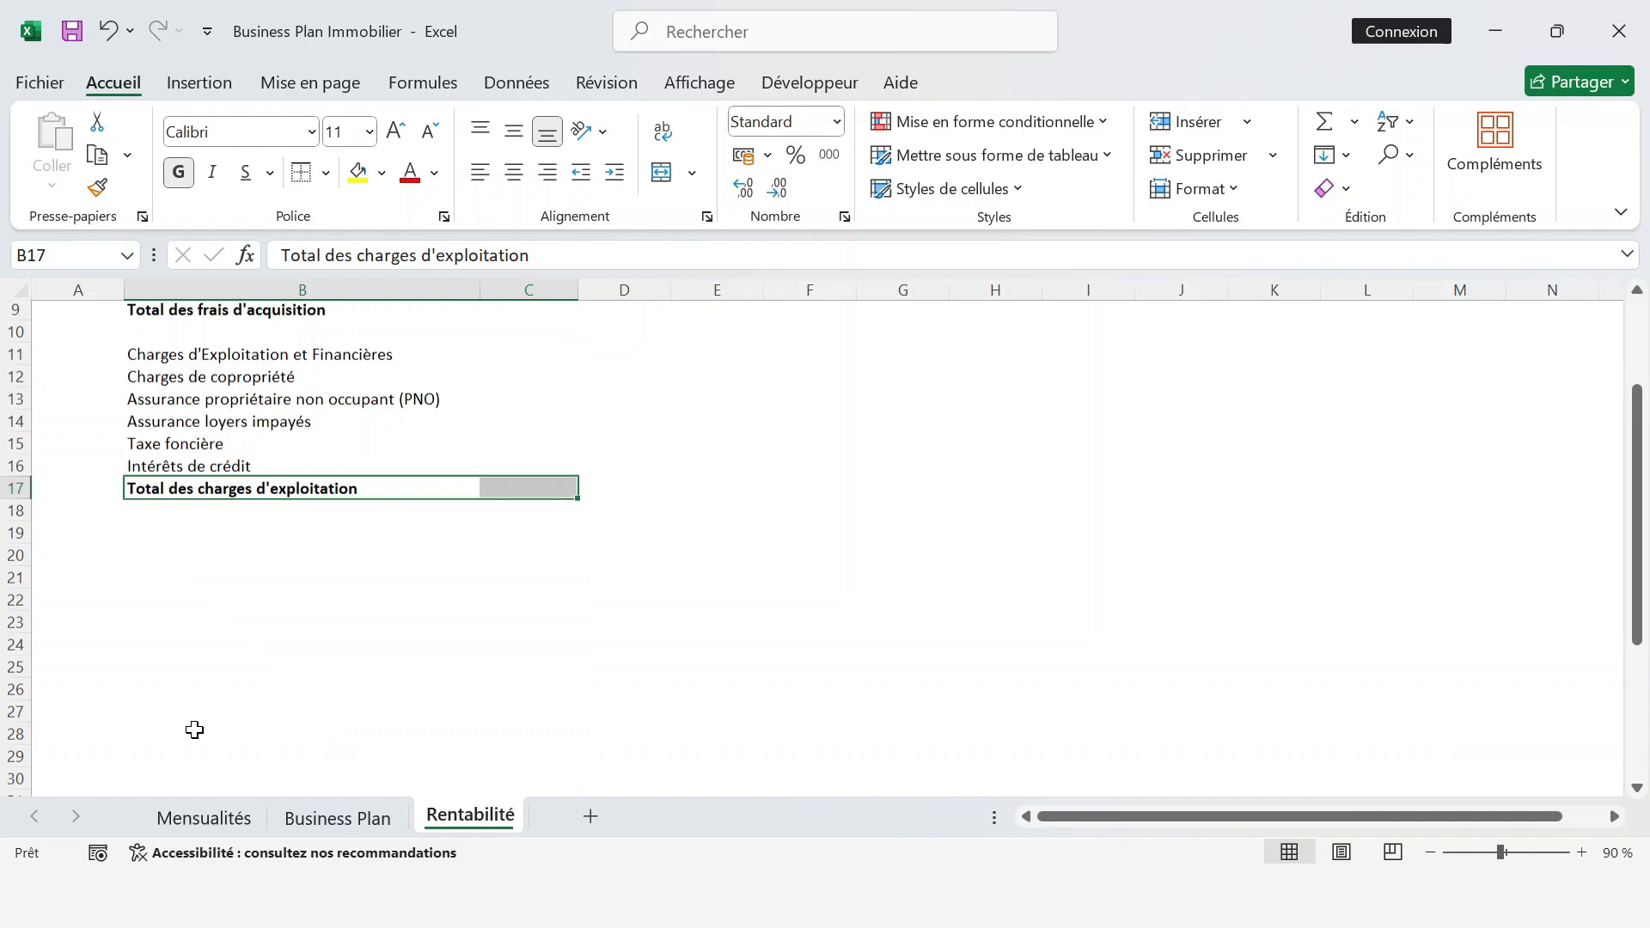
click(152, 554)
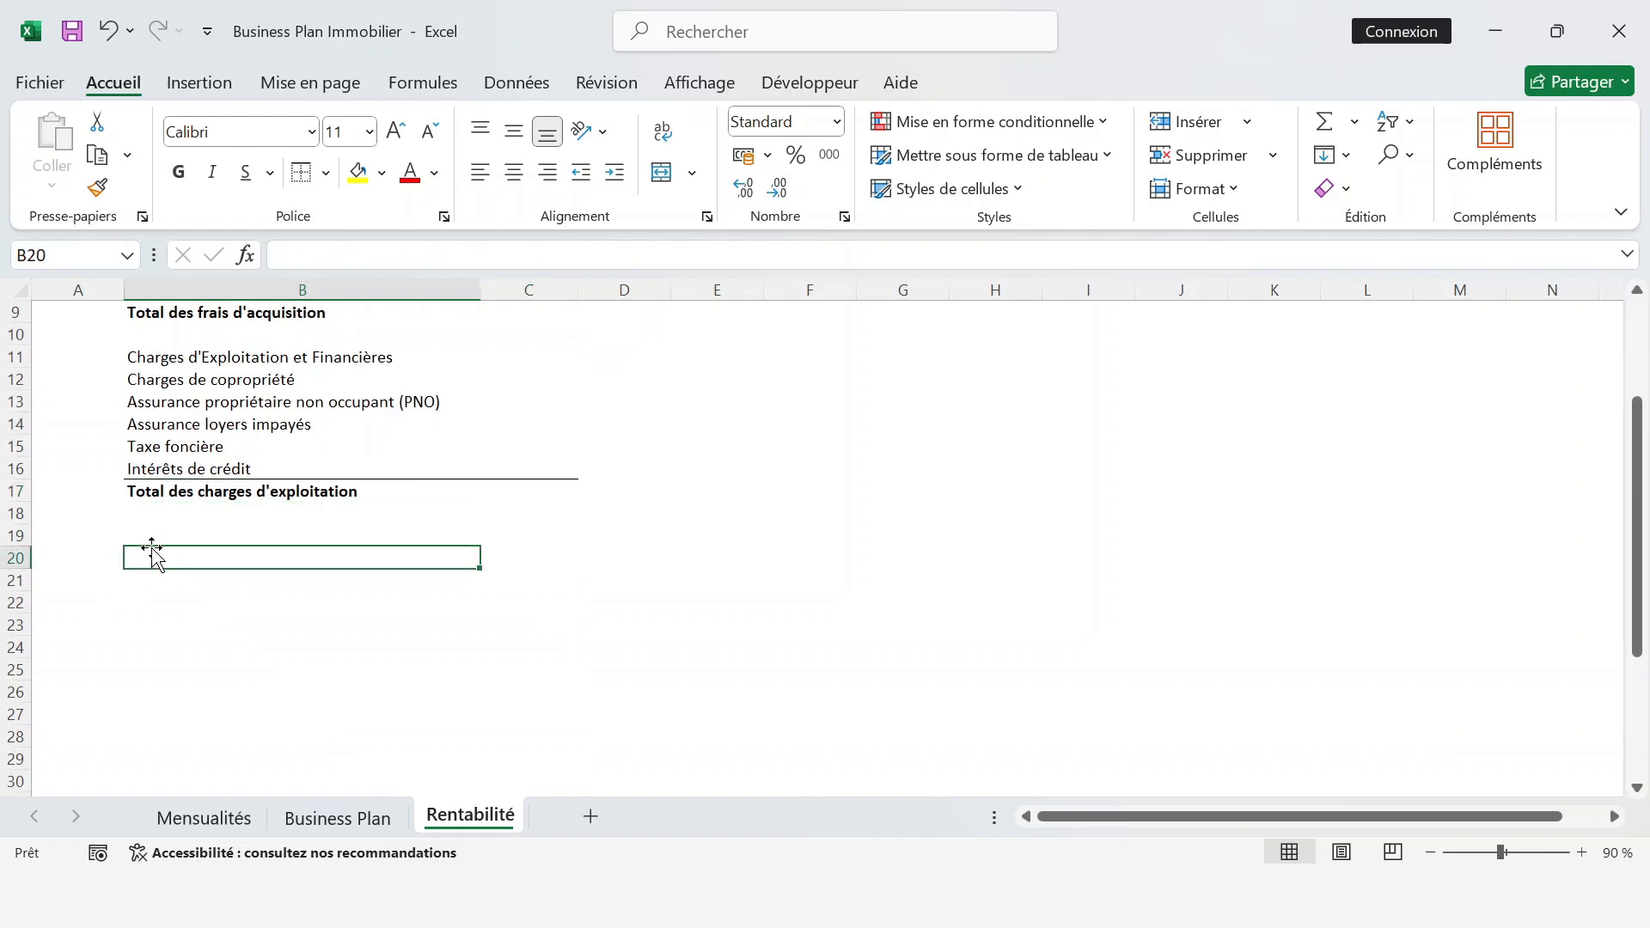
text(Revenu)
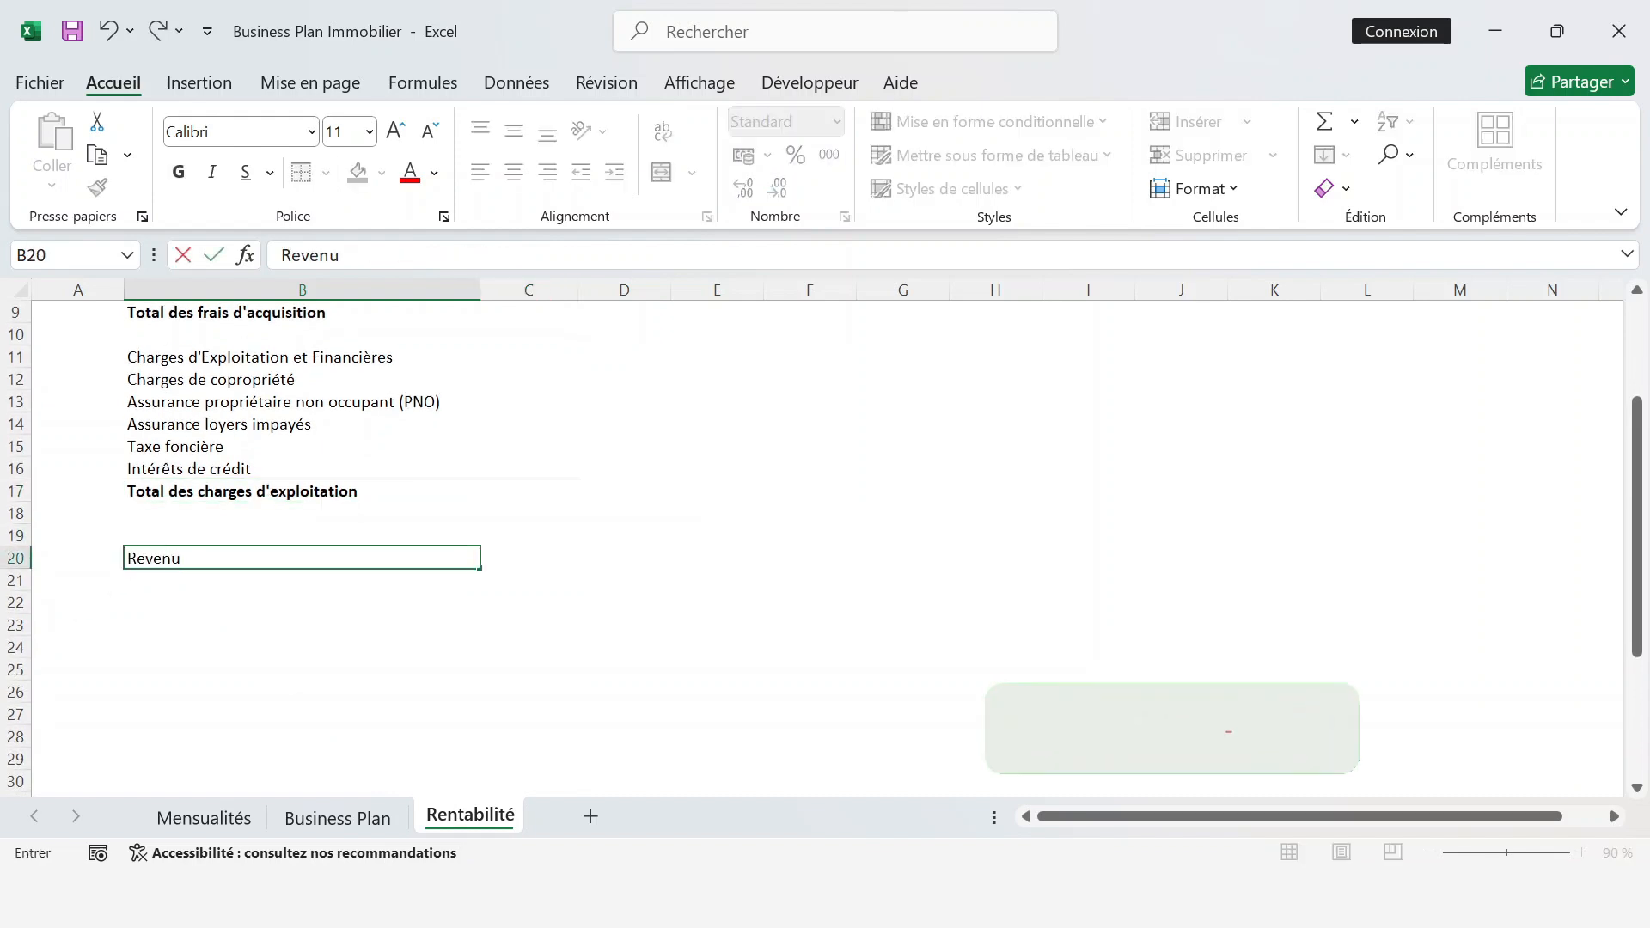
text(s locatifs)
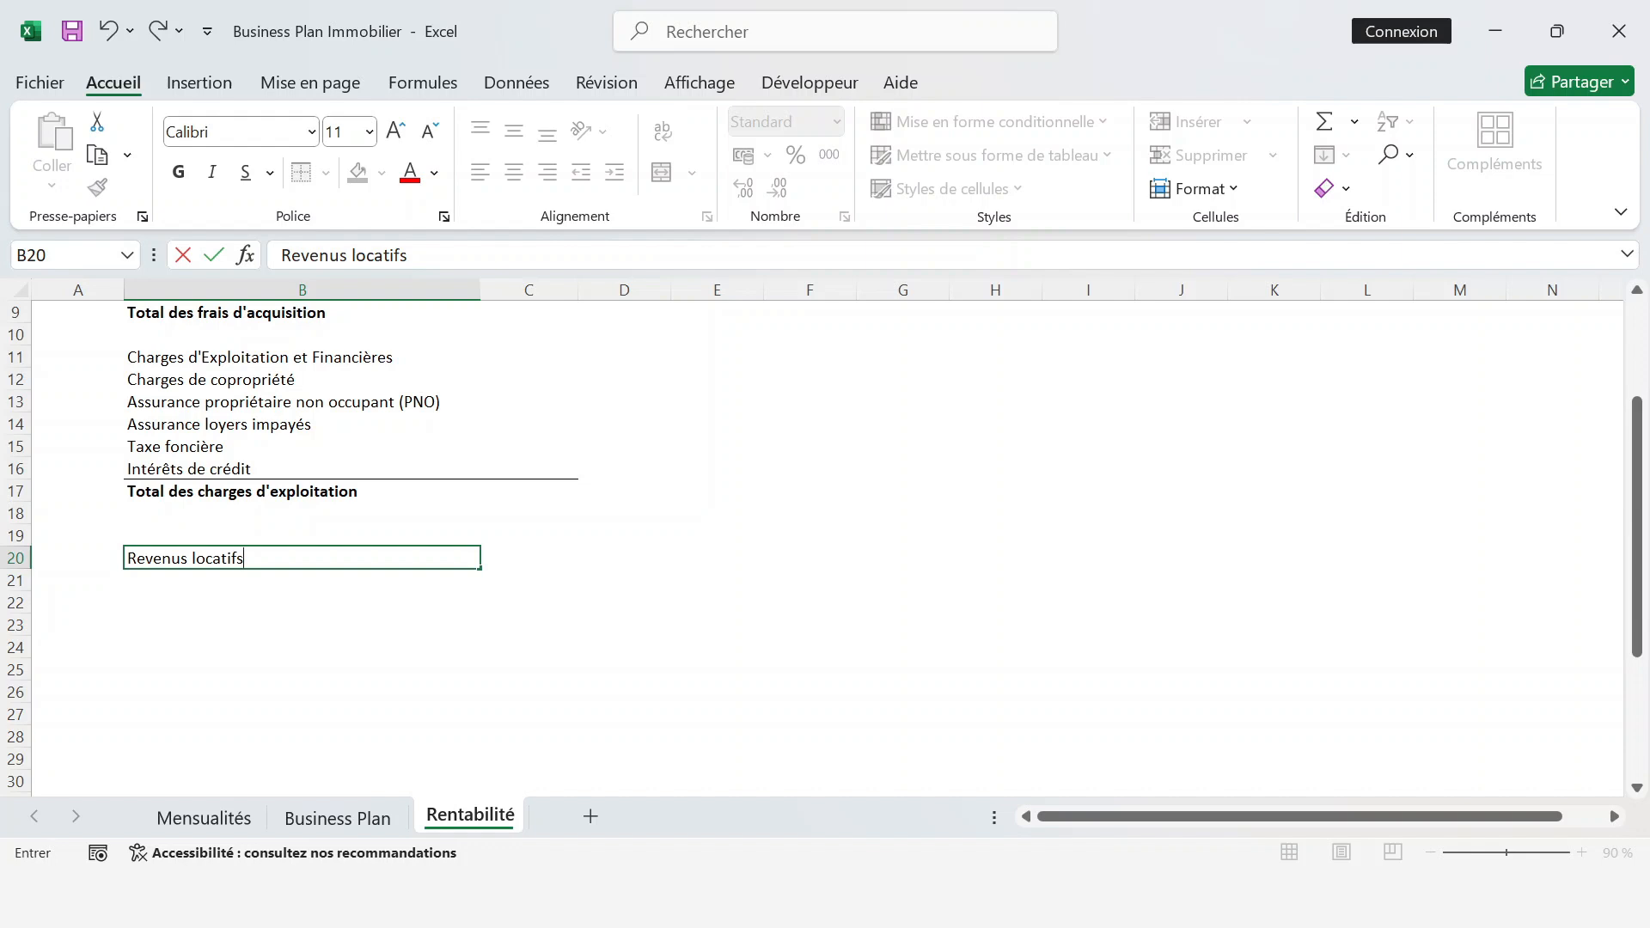
key(Return)
key(Return)
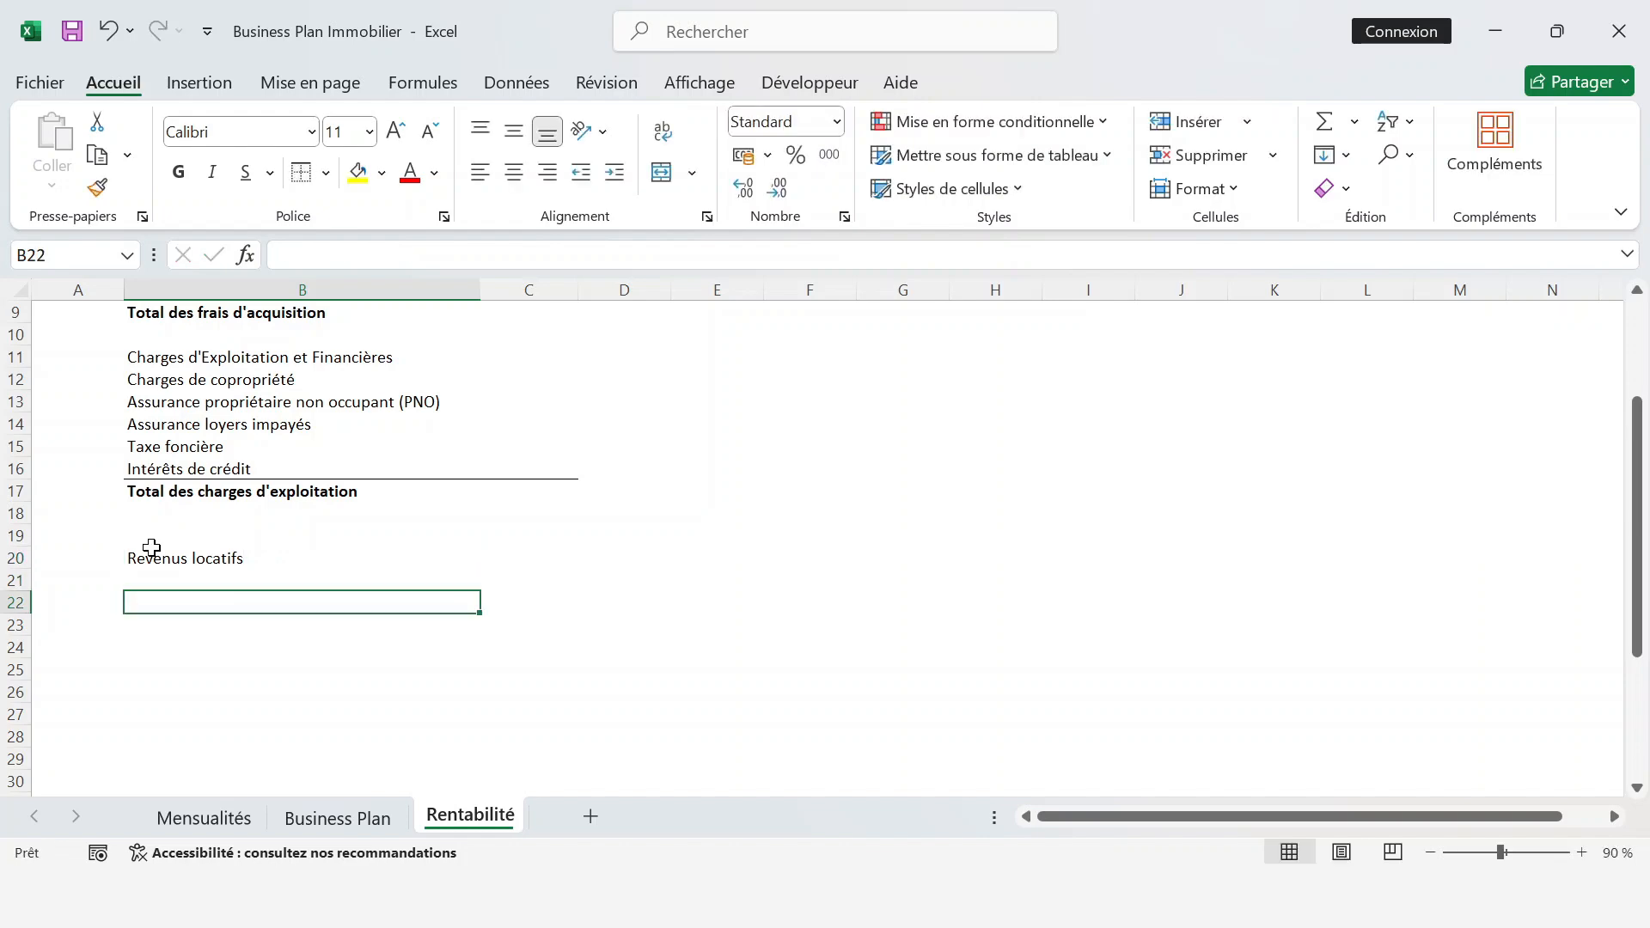
- Check the assumptions block on the Business Plan sheet, and enter the section heading "Hypothèses" in B23 of the Rentabilité sheet
click(344, 821)
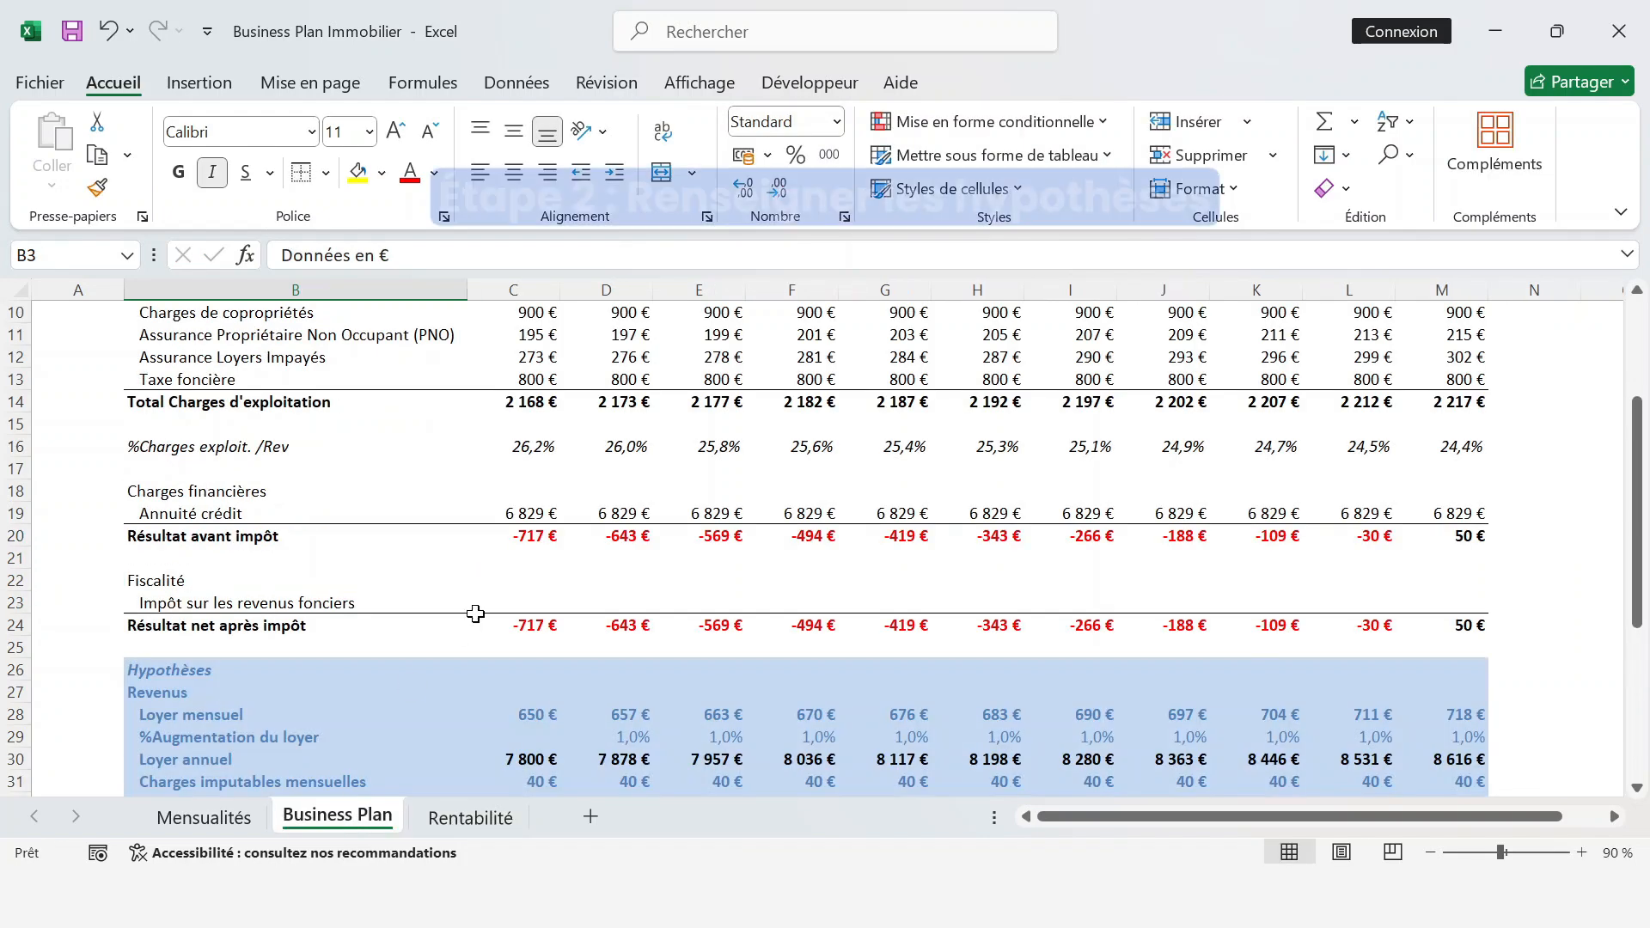
scroll(475, 611, down, 4)
click(432, 821)
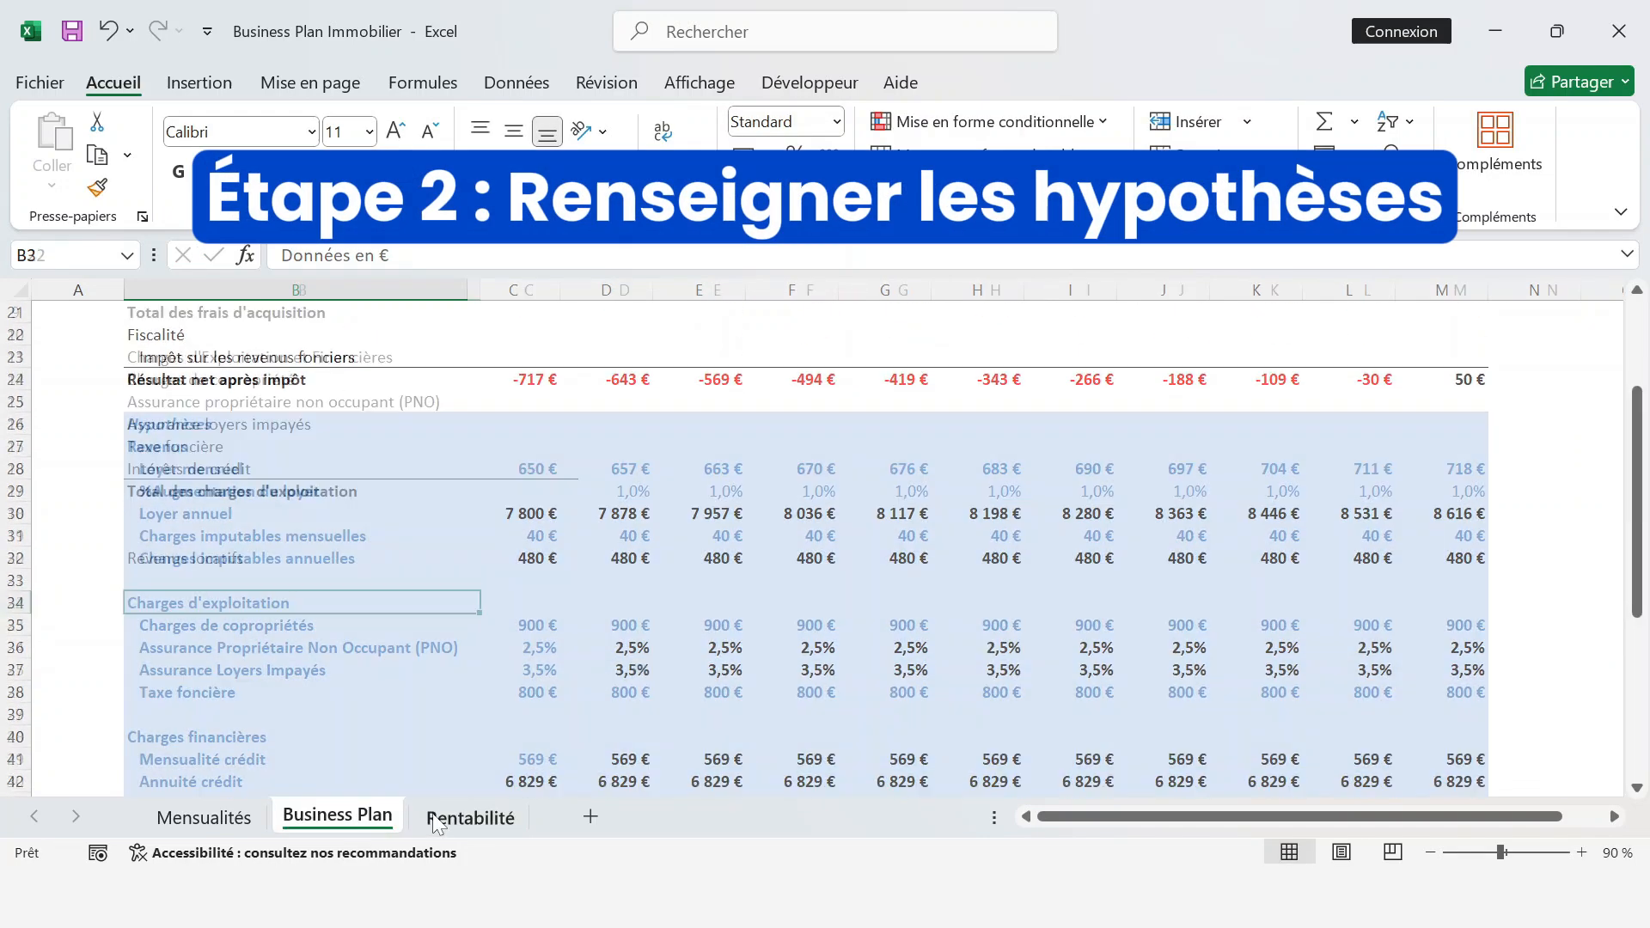
click(254, 634)
text(Hypoth)
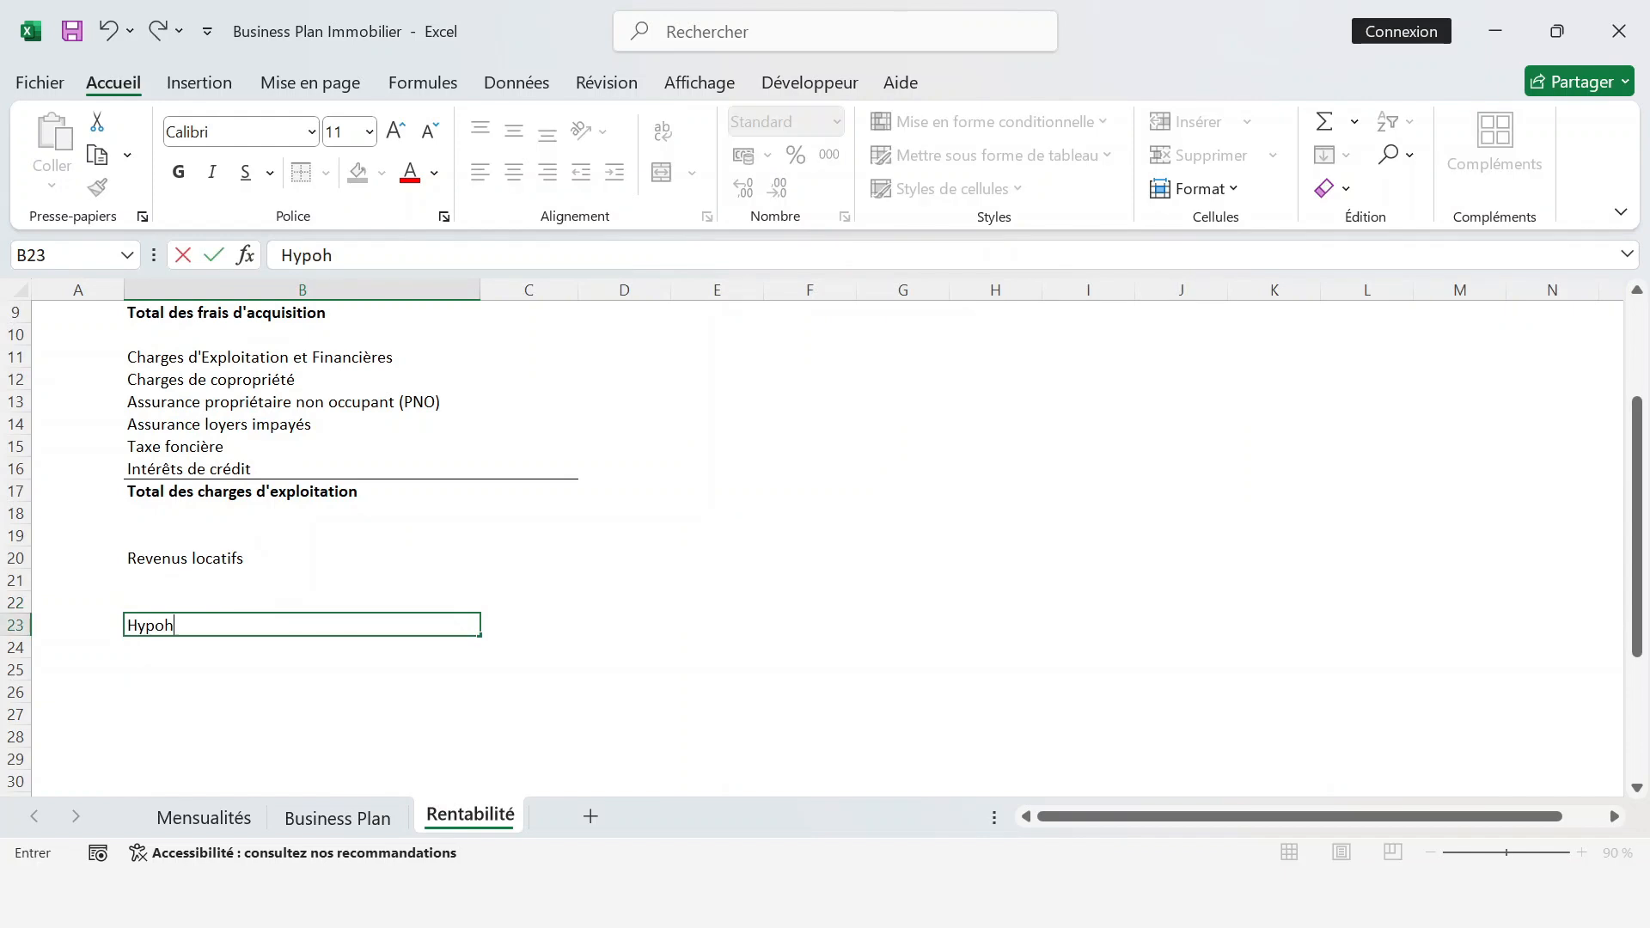
key(BackSpace)
key(BackSpace)
text(thèses)
key(Return)
- Fill B23:C23 with the light blue theme colour and make the "Hypothèses" heading bold
click(255, 632)
key(shift+Right)
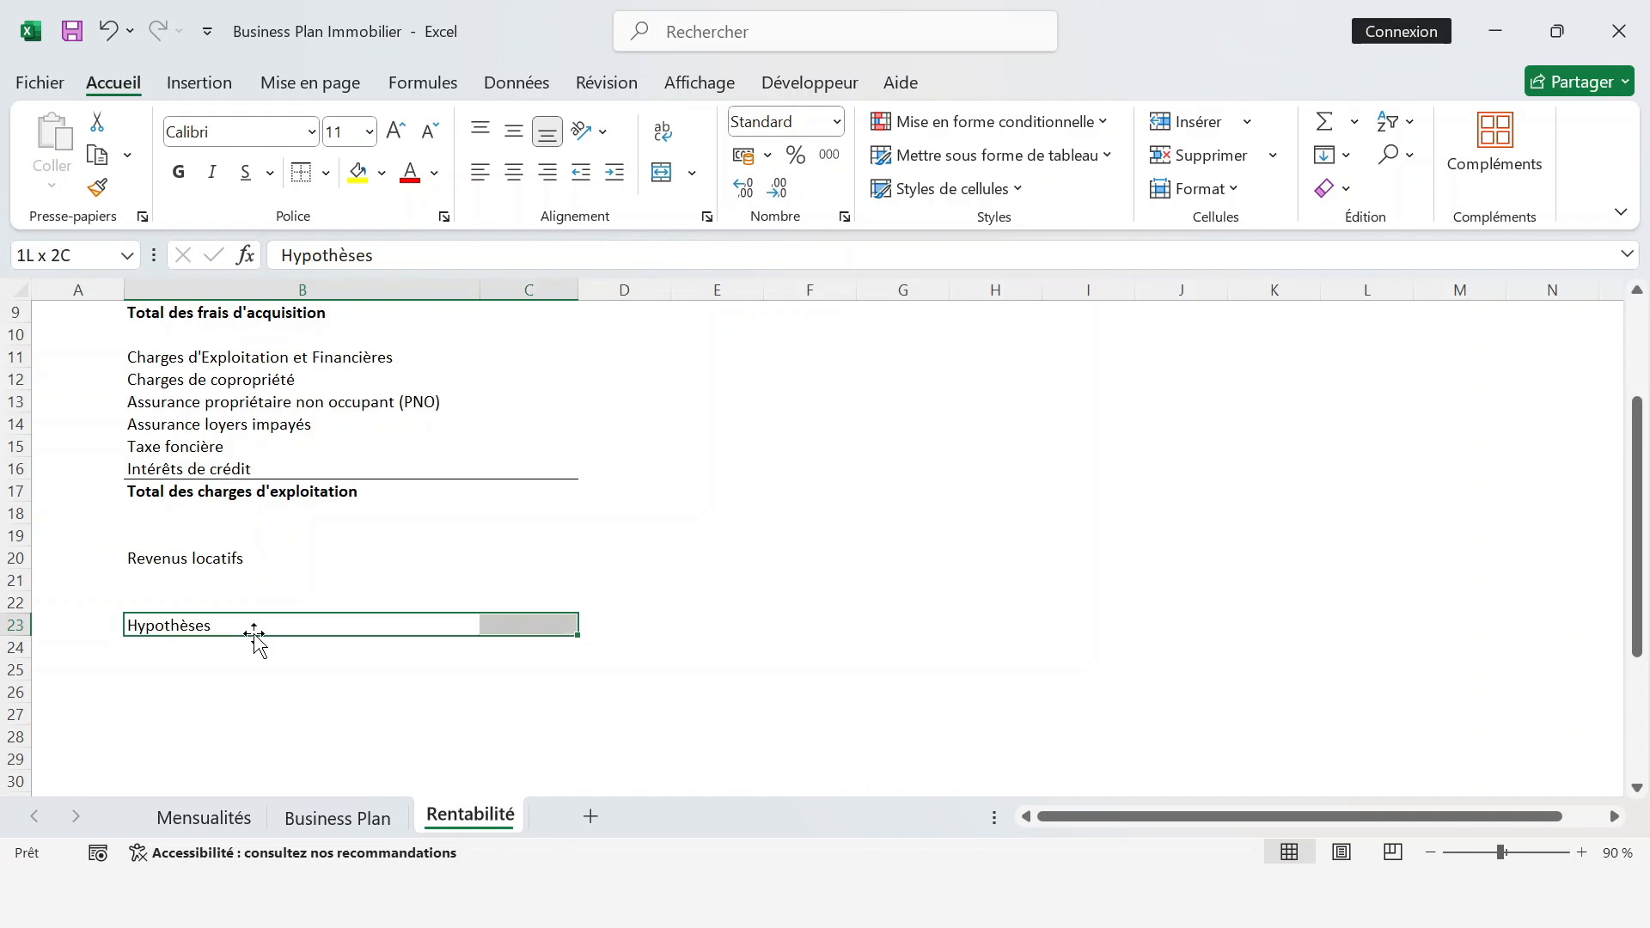
click(384, 175)
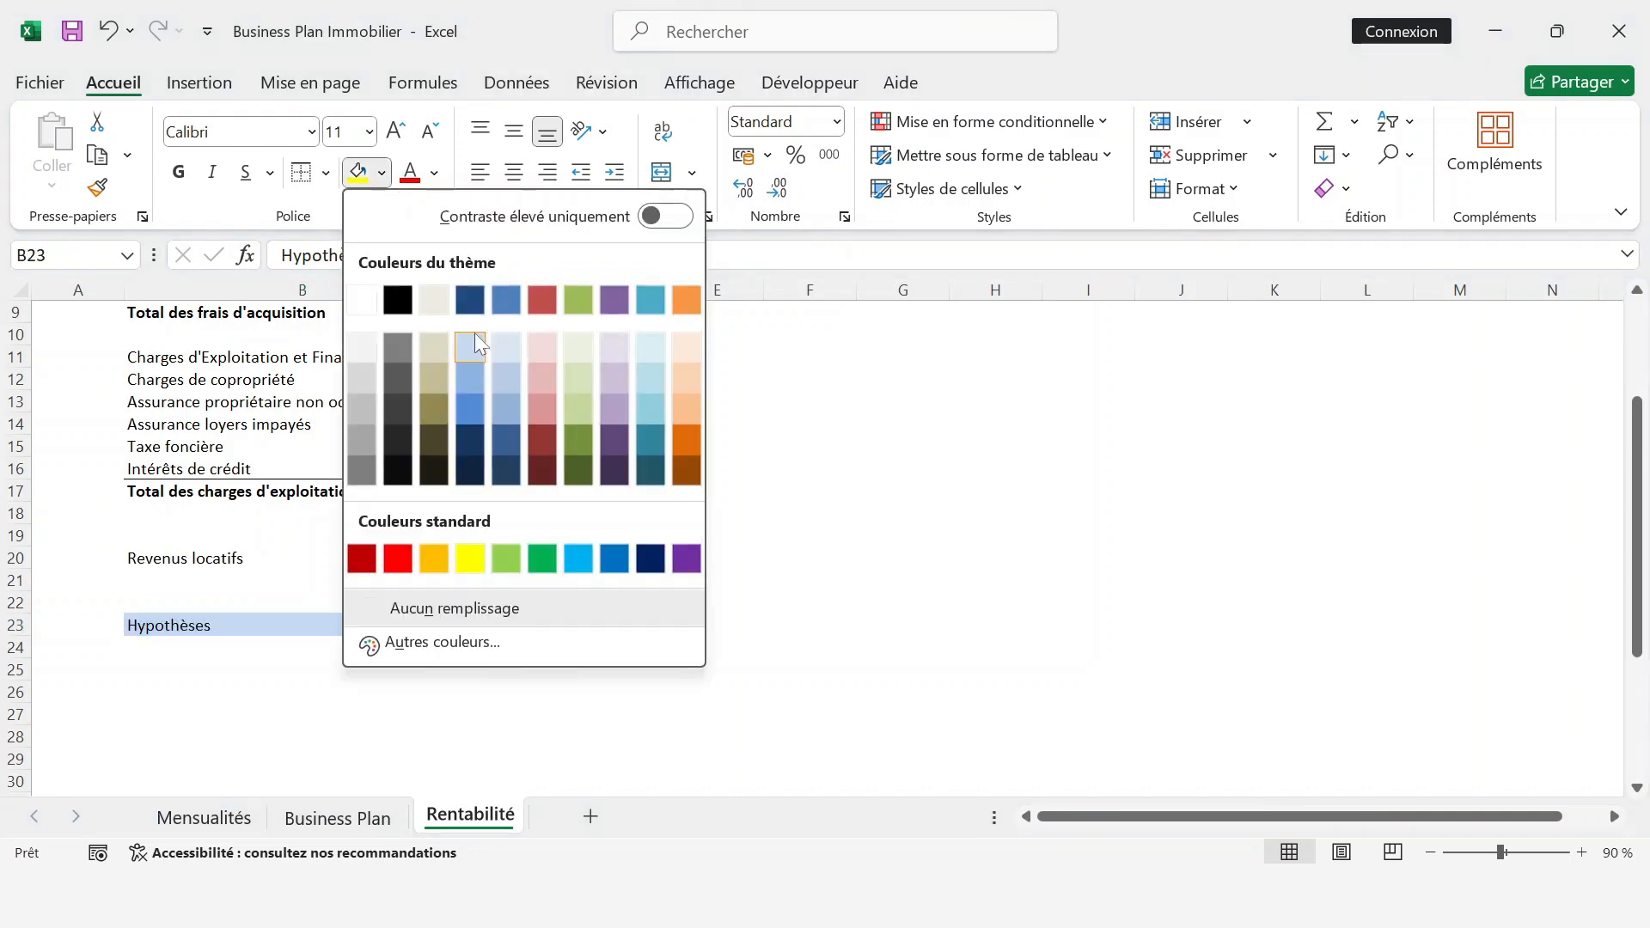
click(475, 334)
click(204, 628)
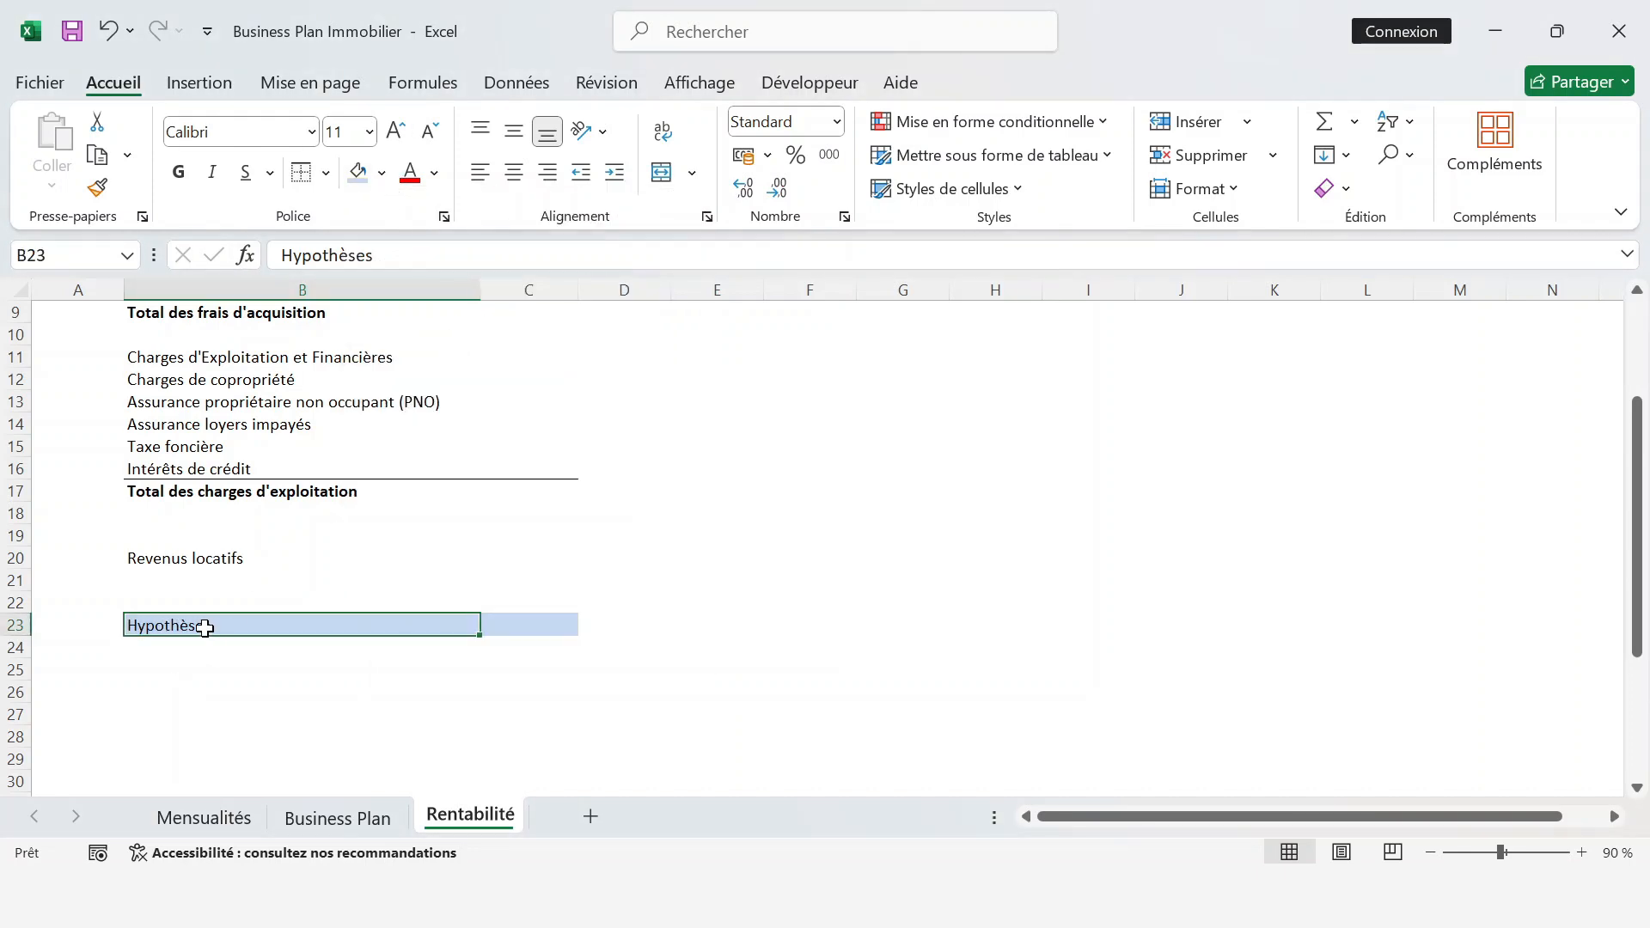
key(ctrl+g)
key(Return)
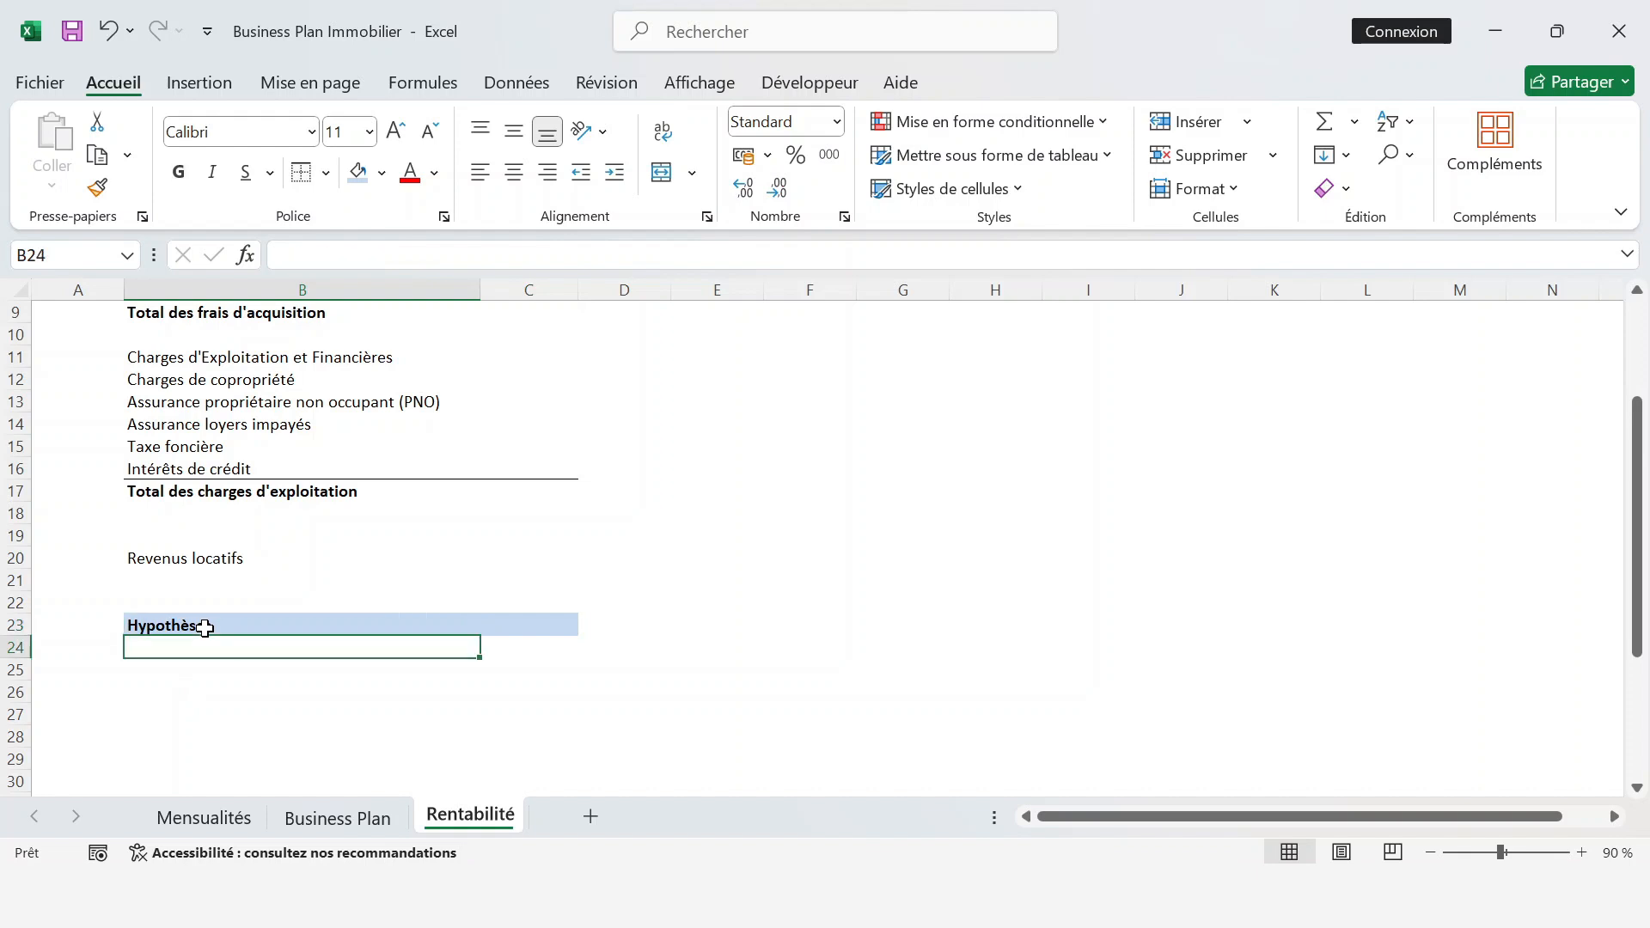
- Enter the assumption labels "Prix du bien", "%Frais de notaire" and "%Frais d'agence" in B24:B26 under the Hypothèses heading
scroll(205, 628, up, 3)
scroll(204, 628, down, 5)
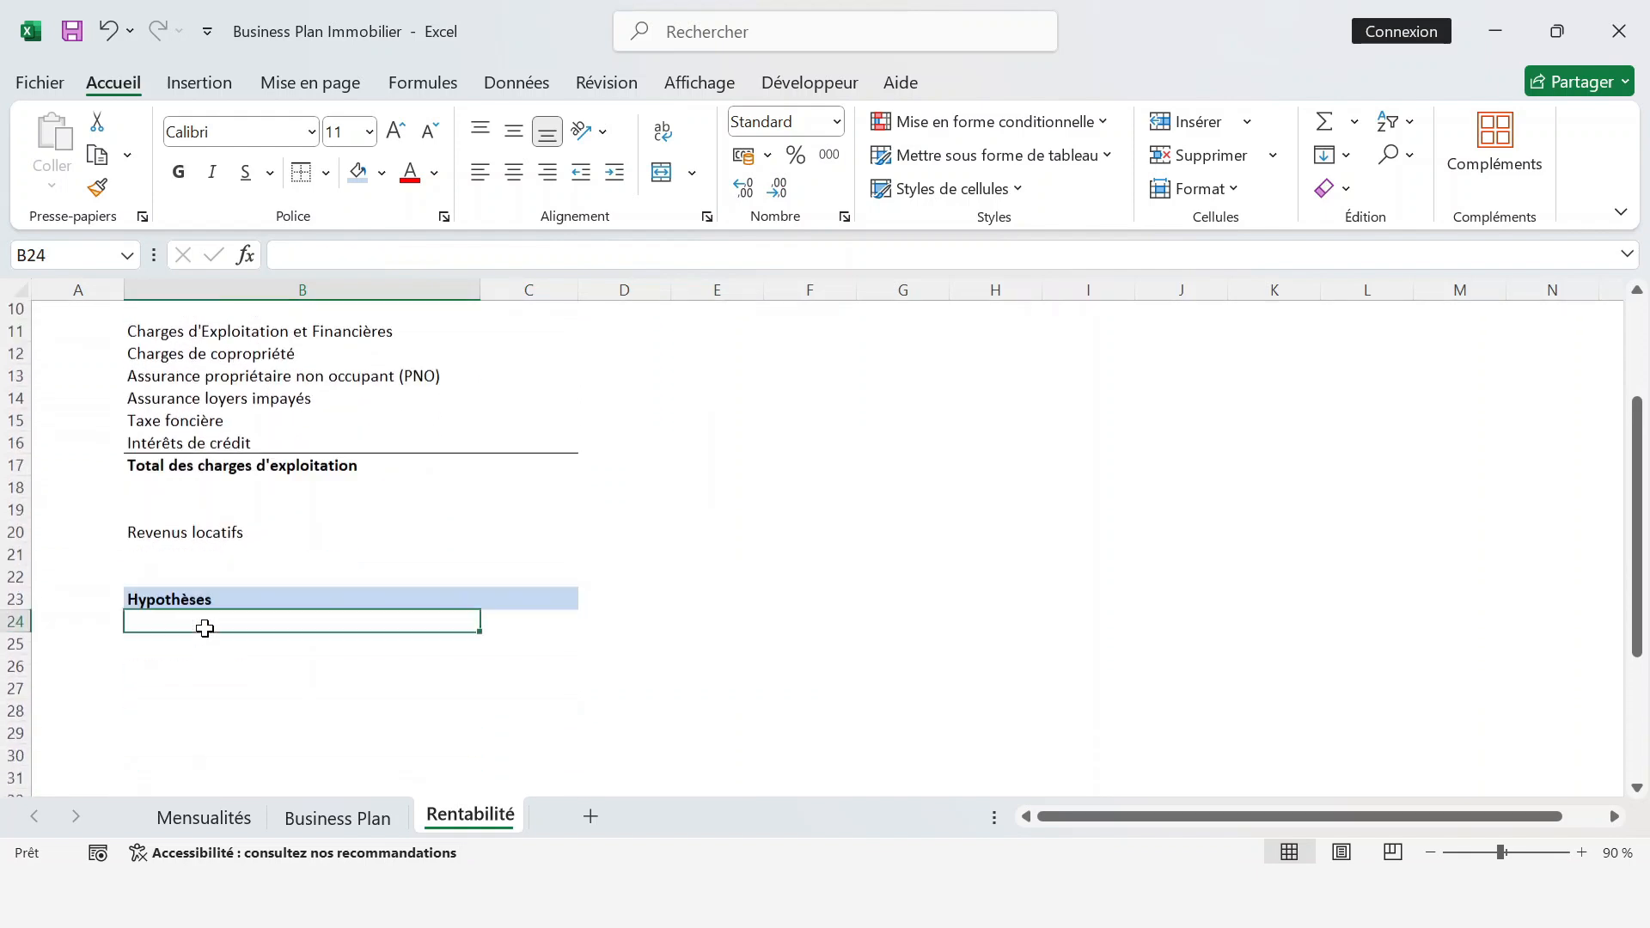
scroll(204, 628, down, 1)
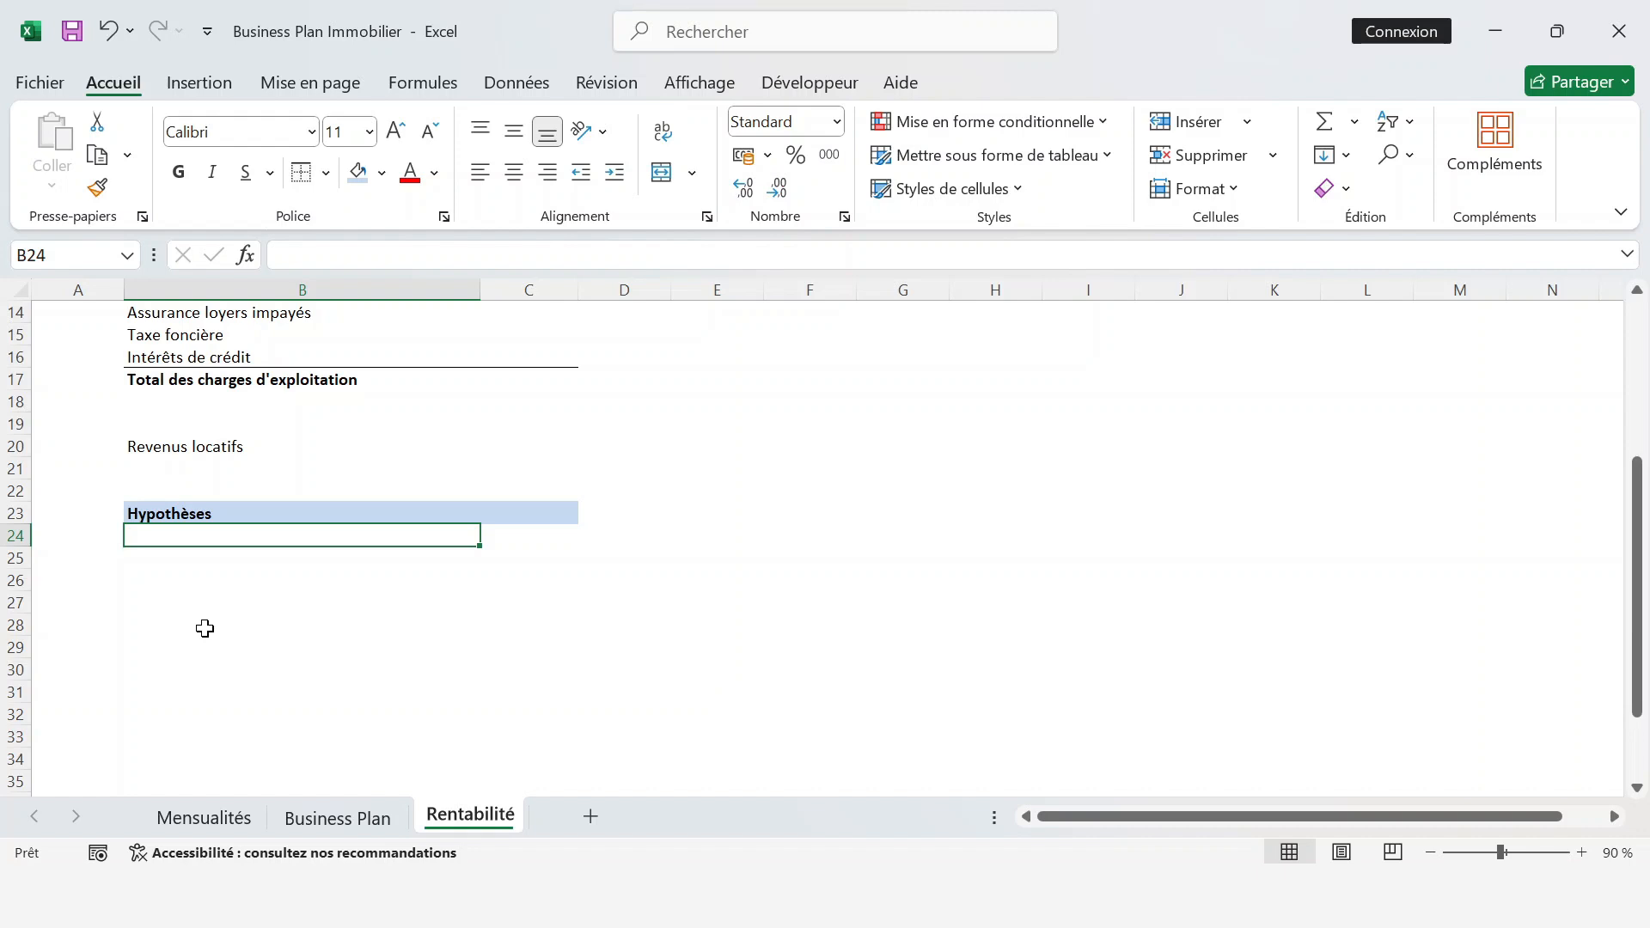
text(Prix)
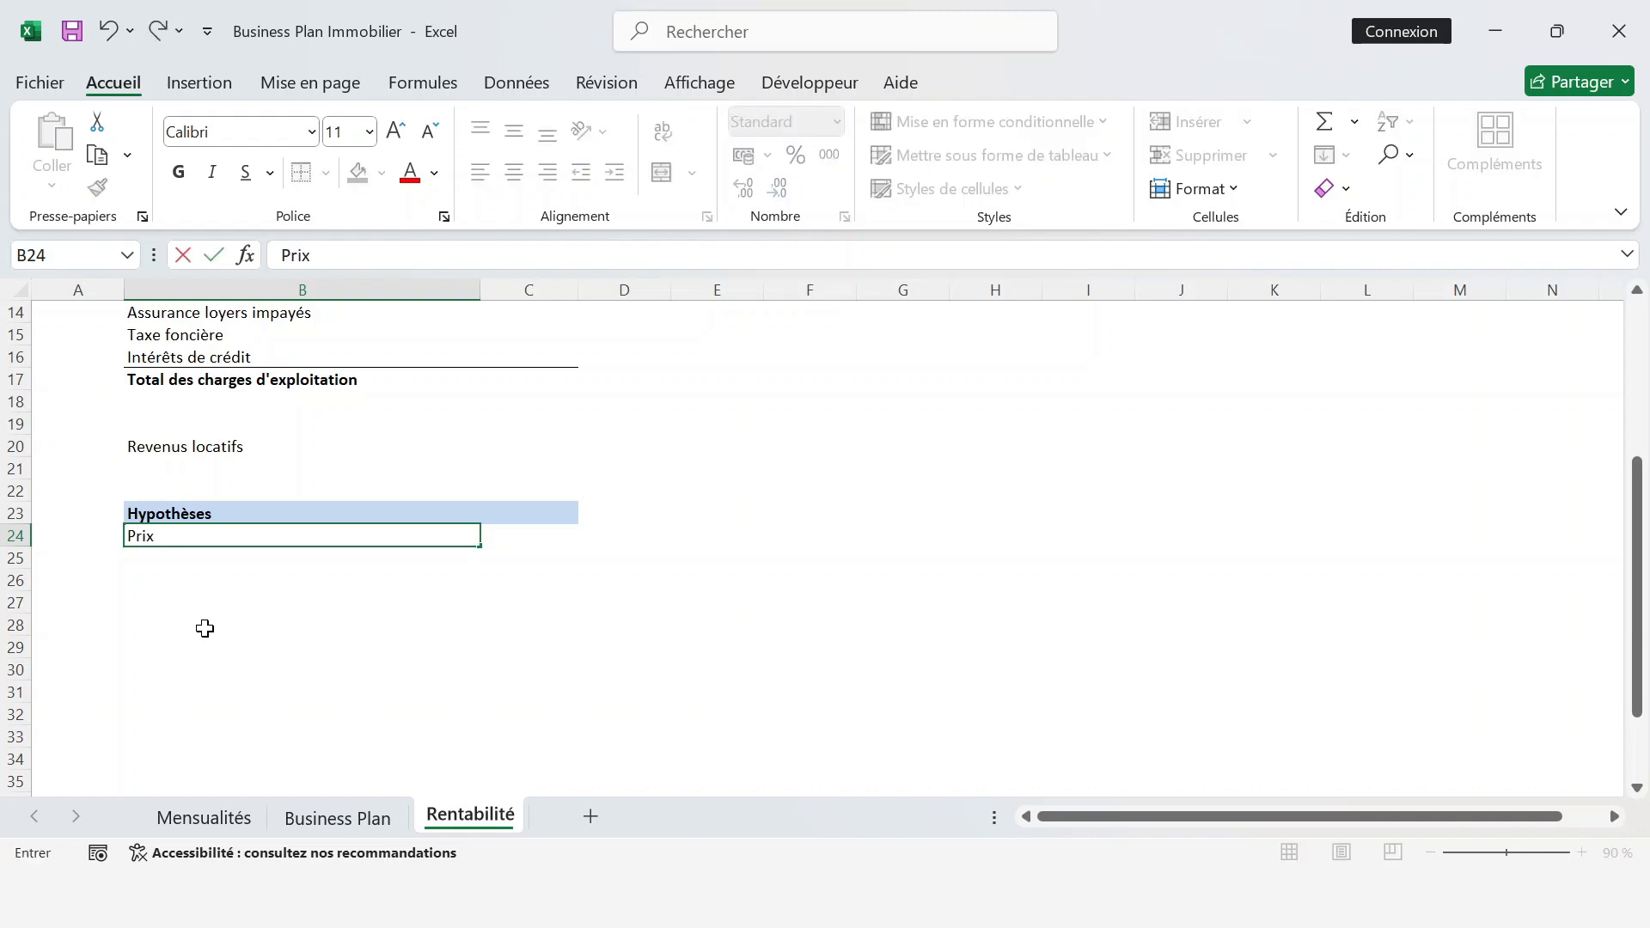
text( du bien)
key(Return)
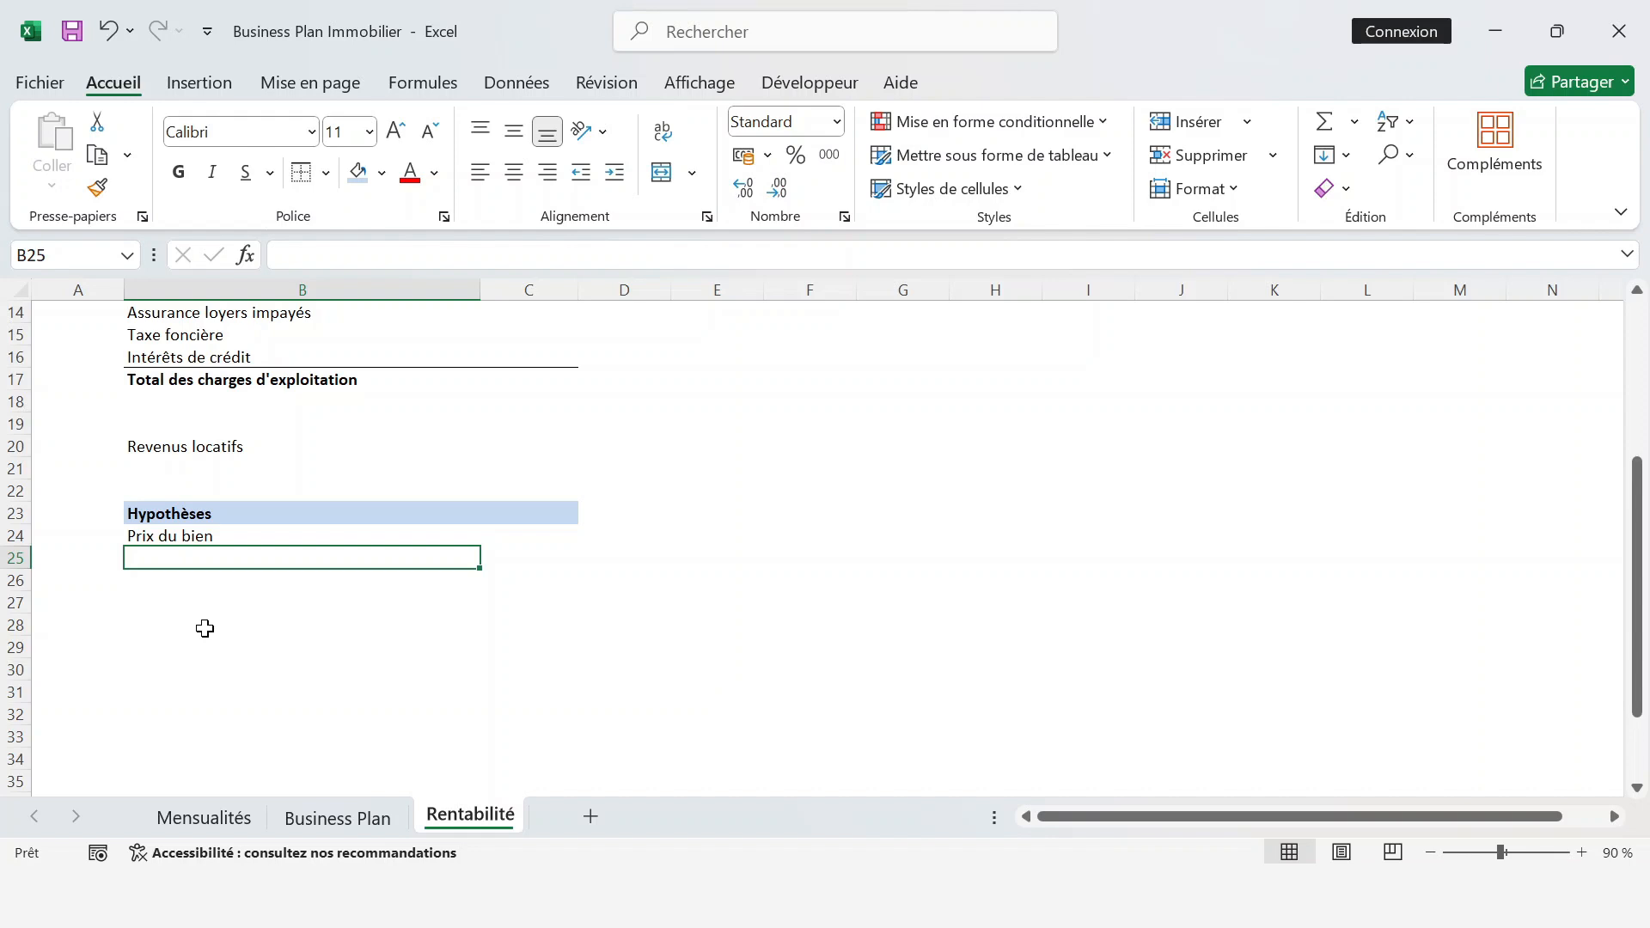
text(%)
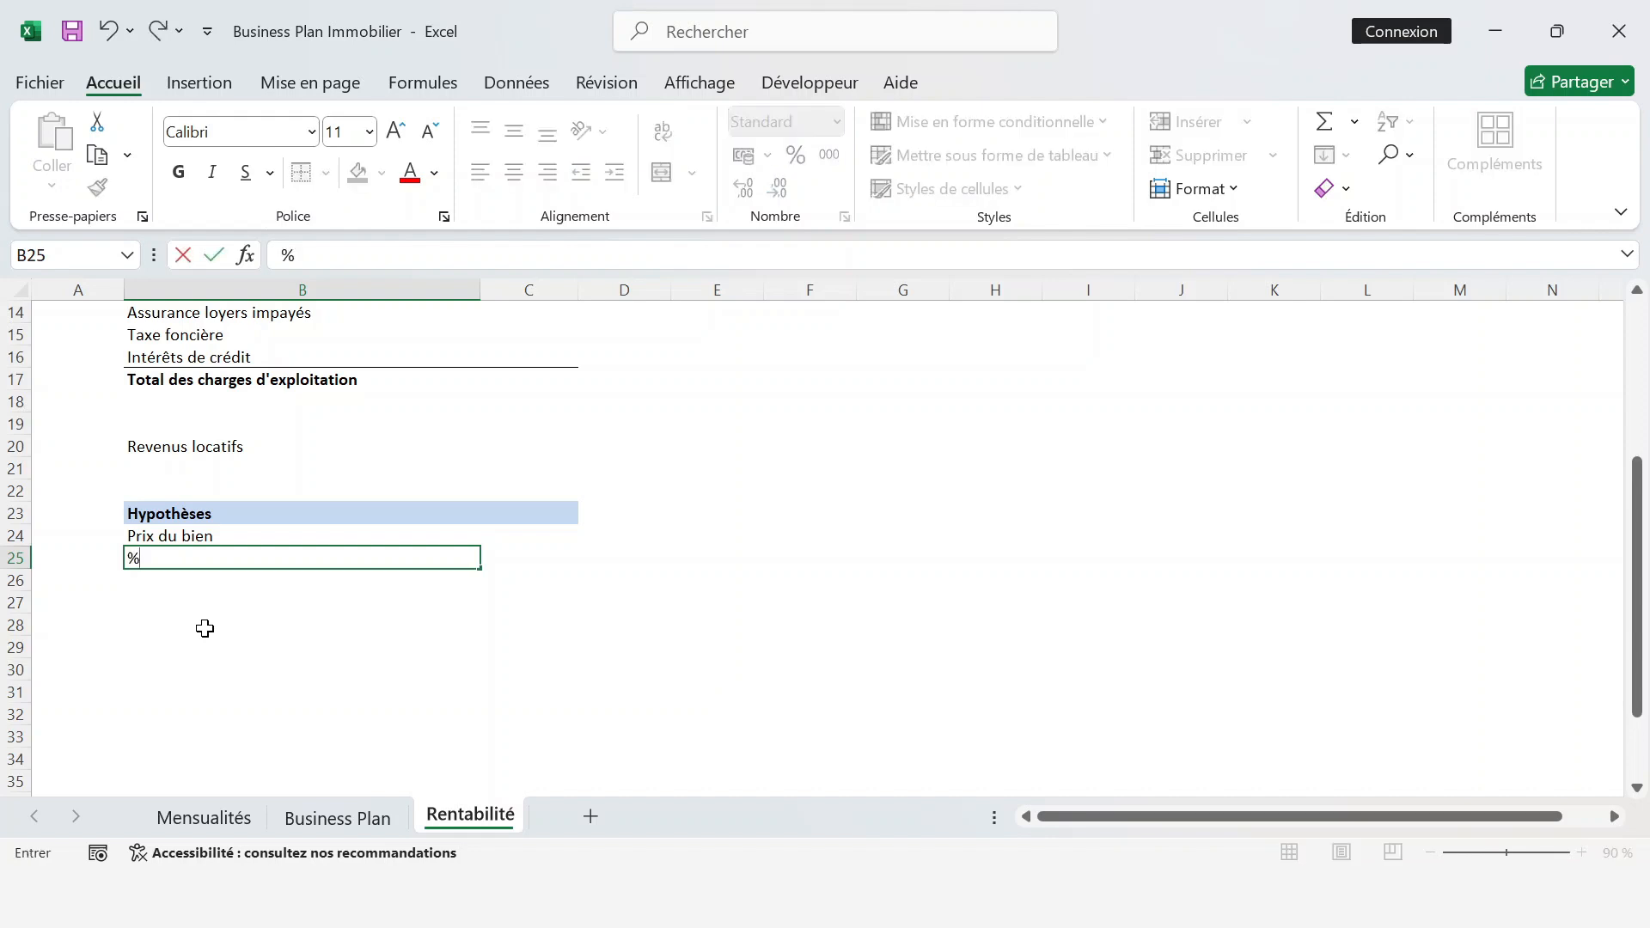
text(Frais de notaire)
key(Return)
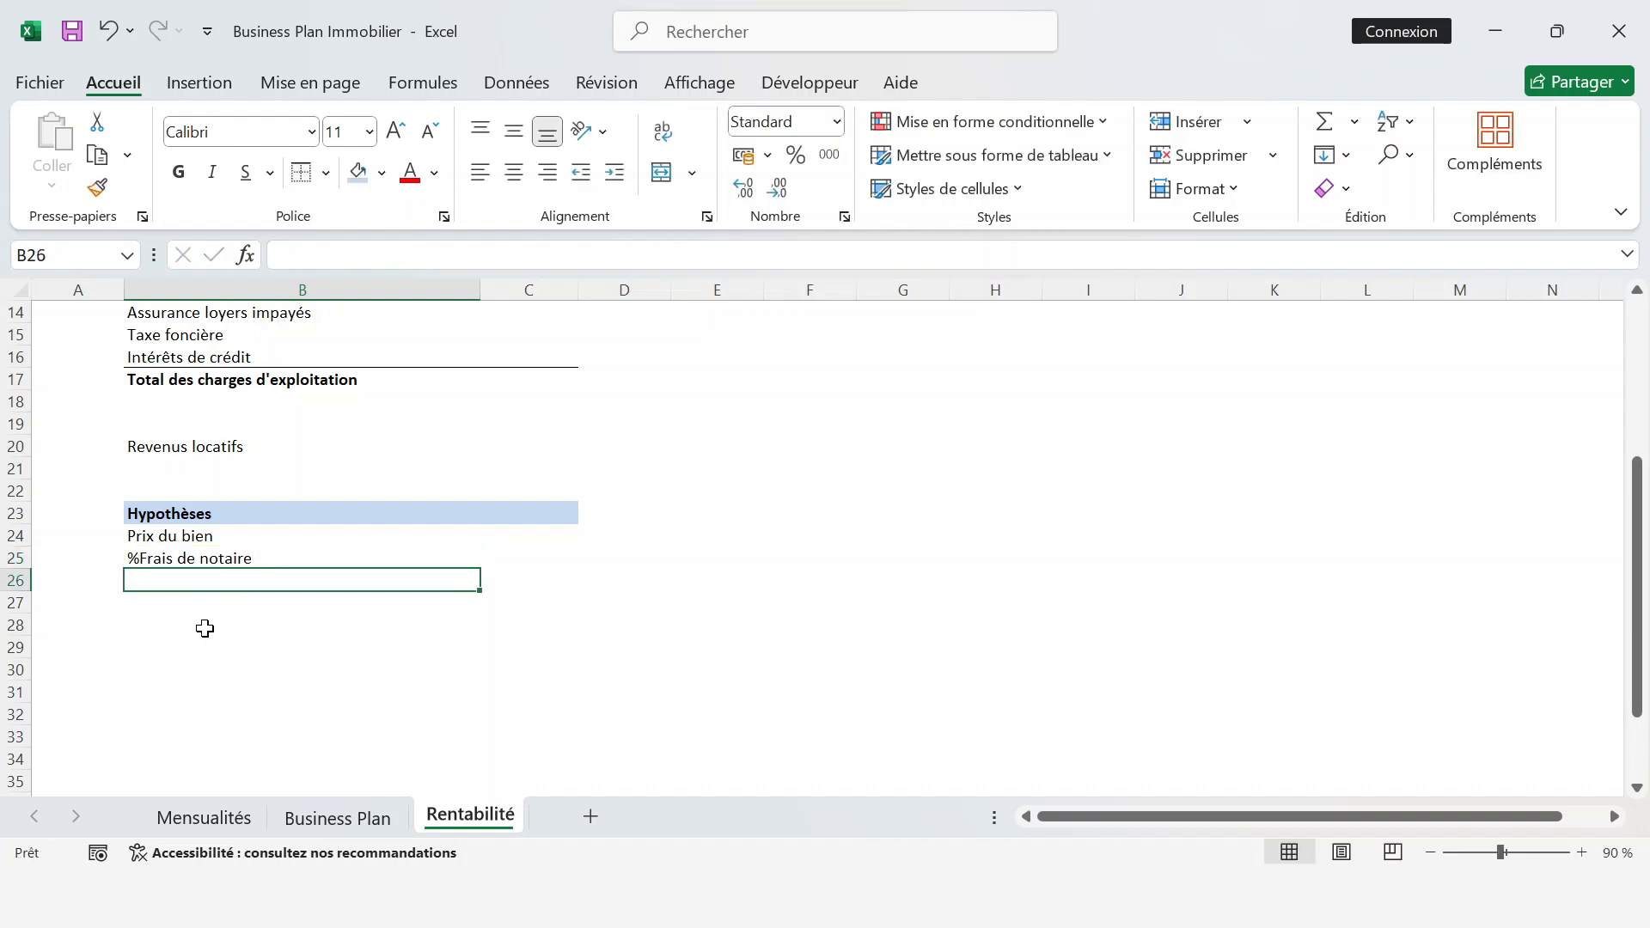
text(%Fr)
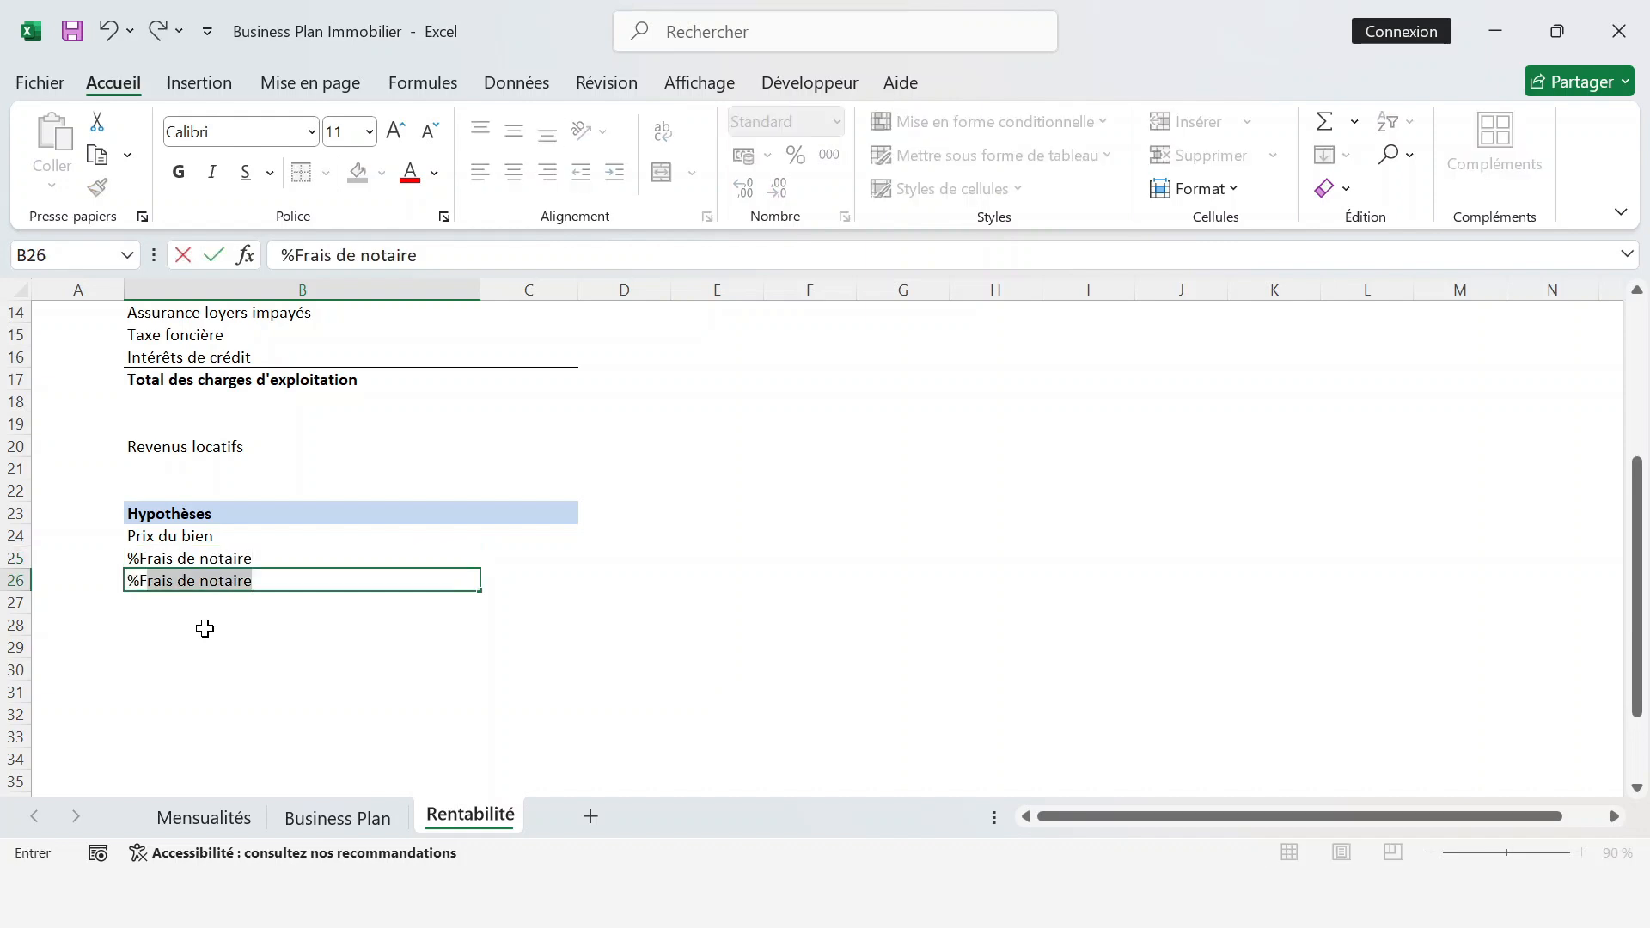
text(ais d'agence)
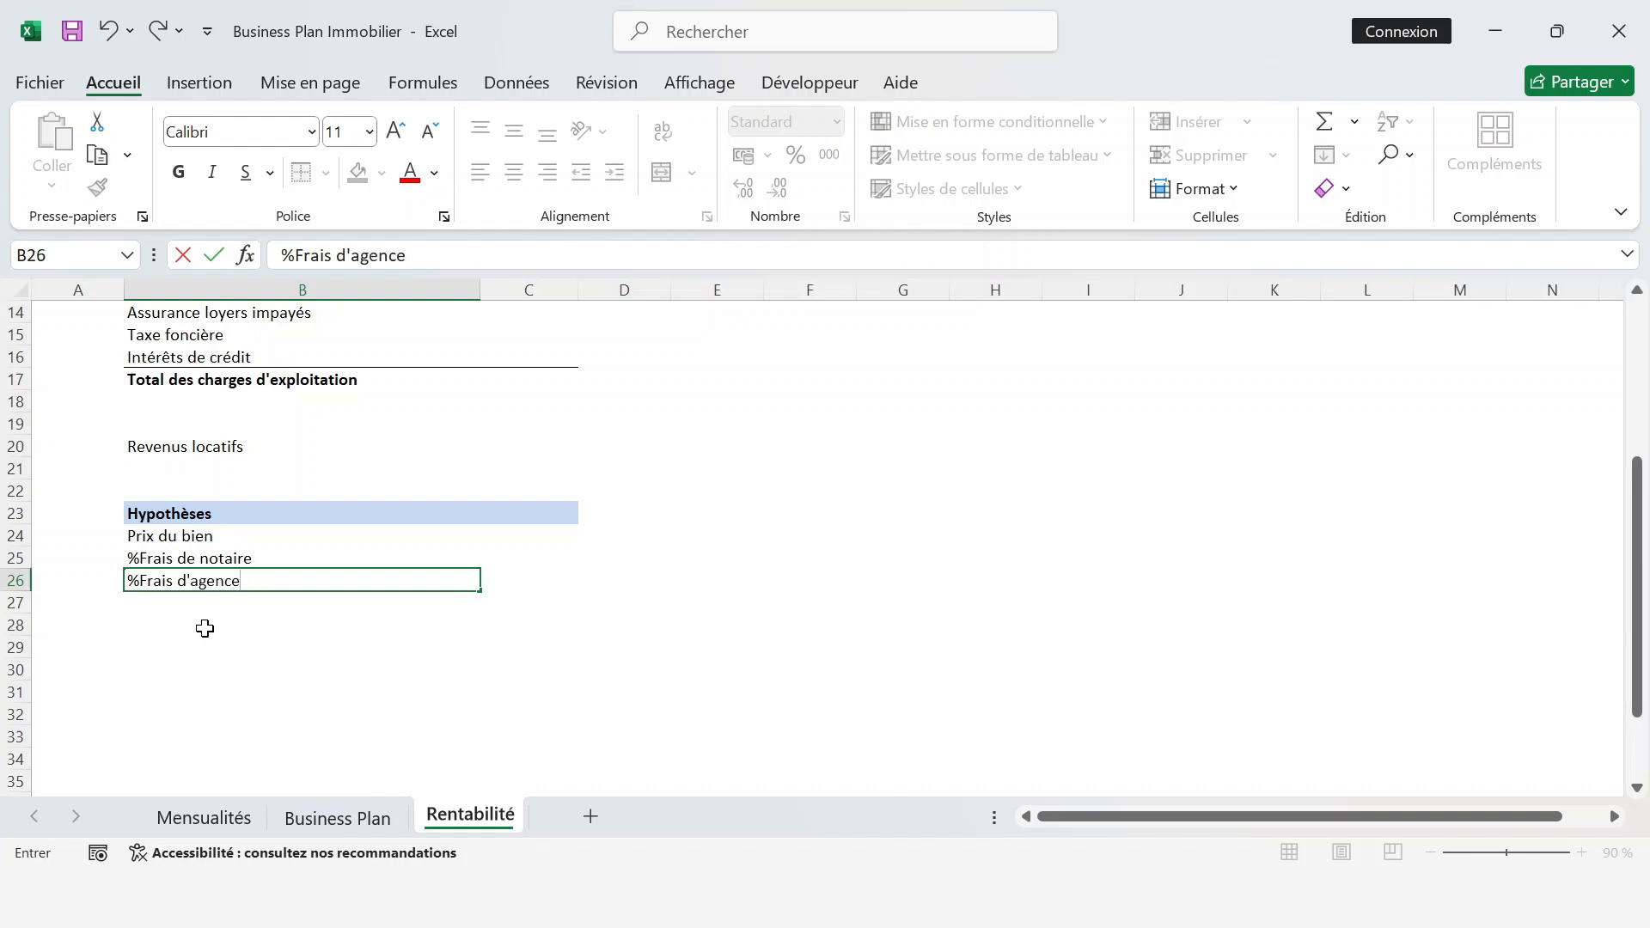
key(Return)
- Add the assumption labels "Montant des travaux", "Surface" and "Loyer m²" in B27:B29
text(Montant)
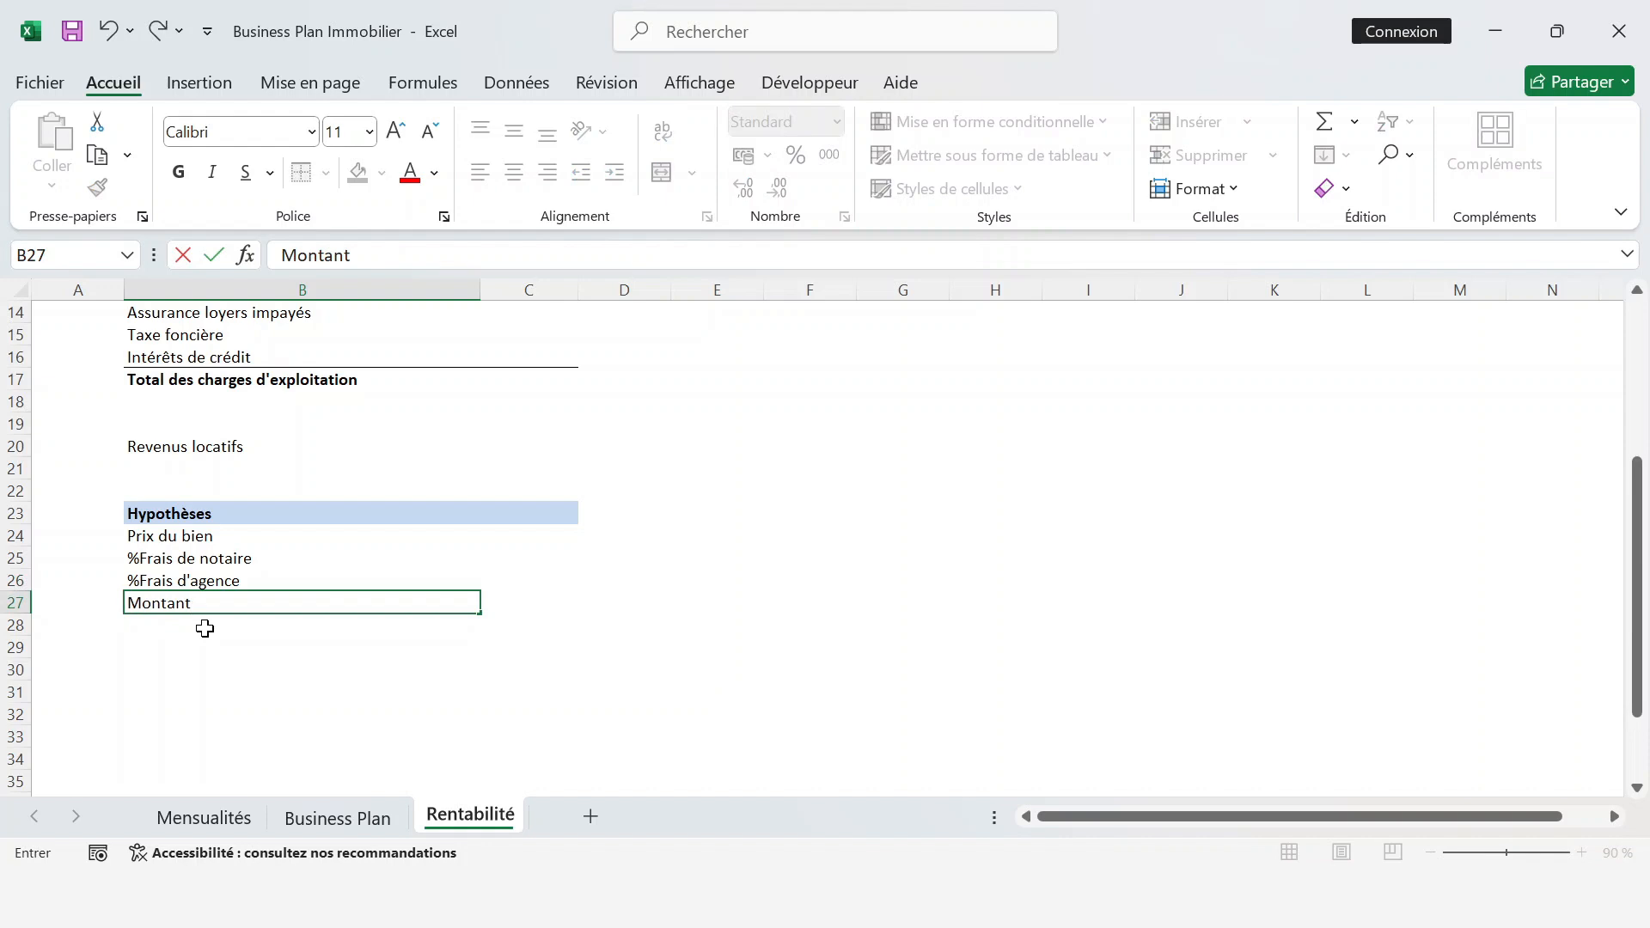
text( des travaux)
key(Return)
text(Su)
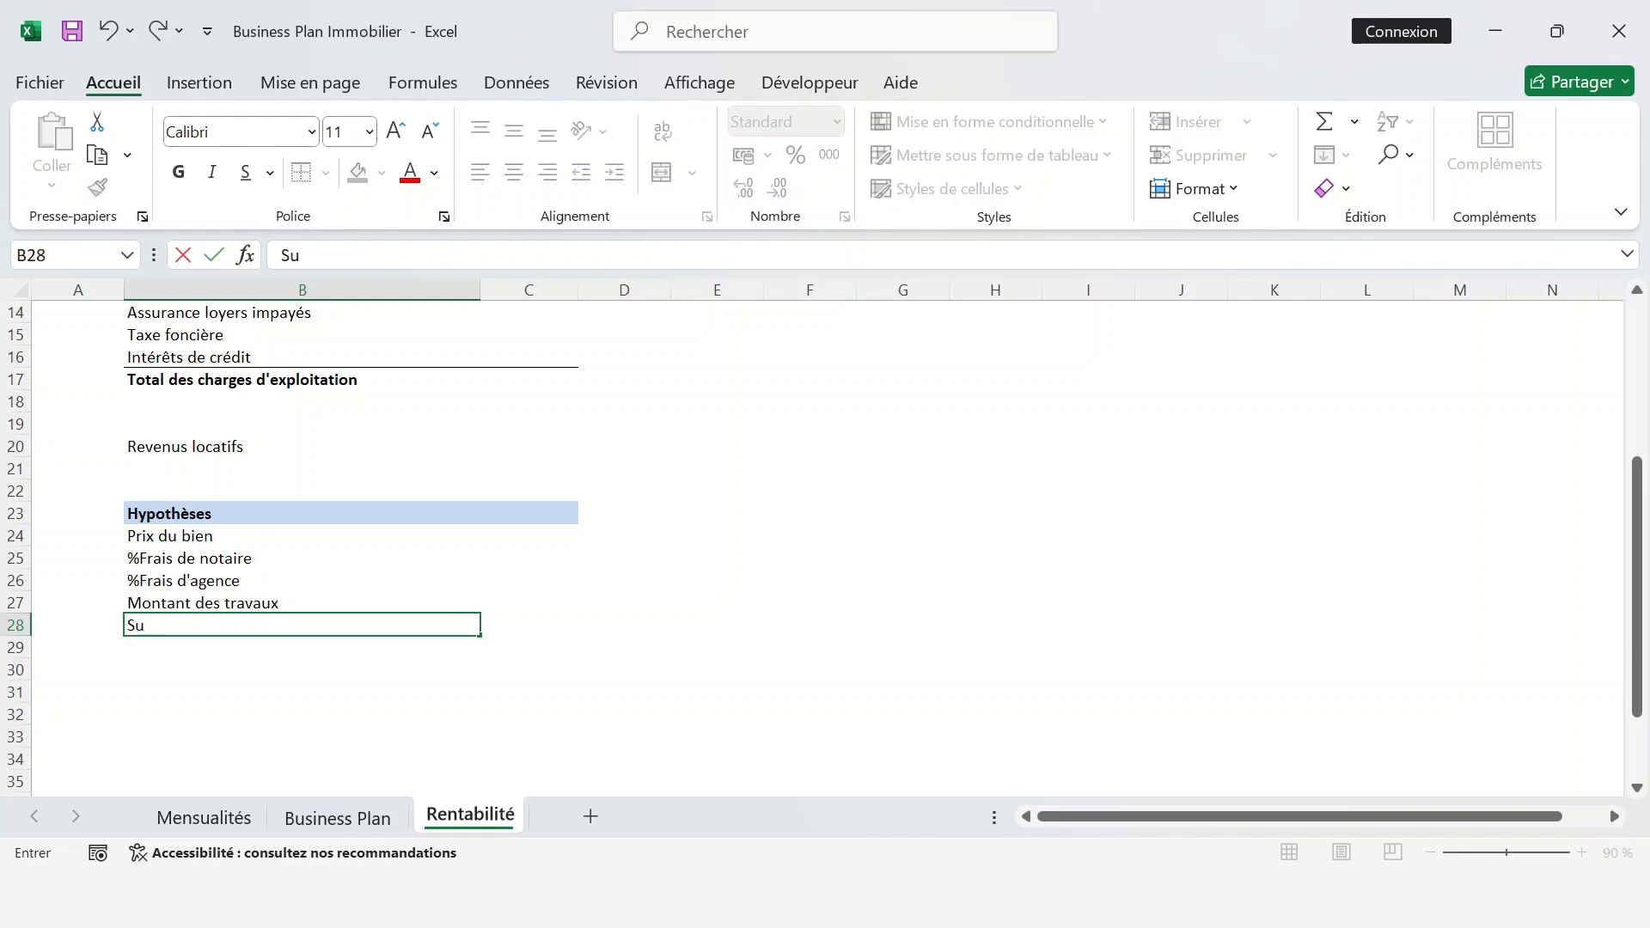
text(rface)
key(Return)
text(Loye)
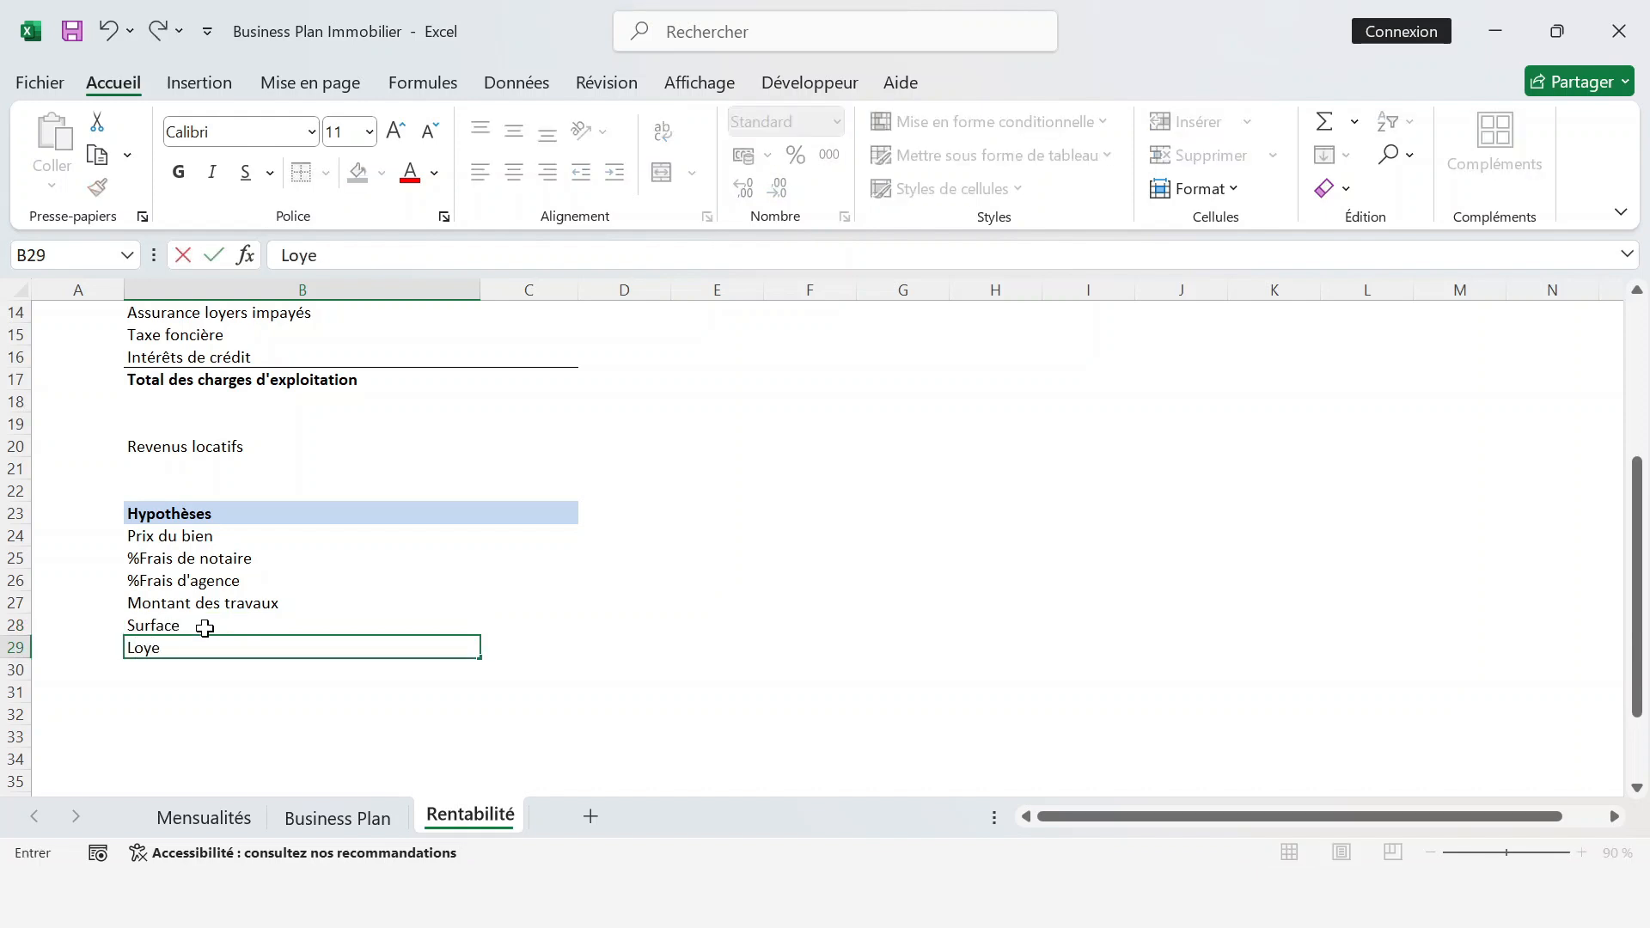
text(r m²)
key(Return)
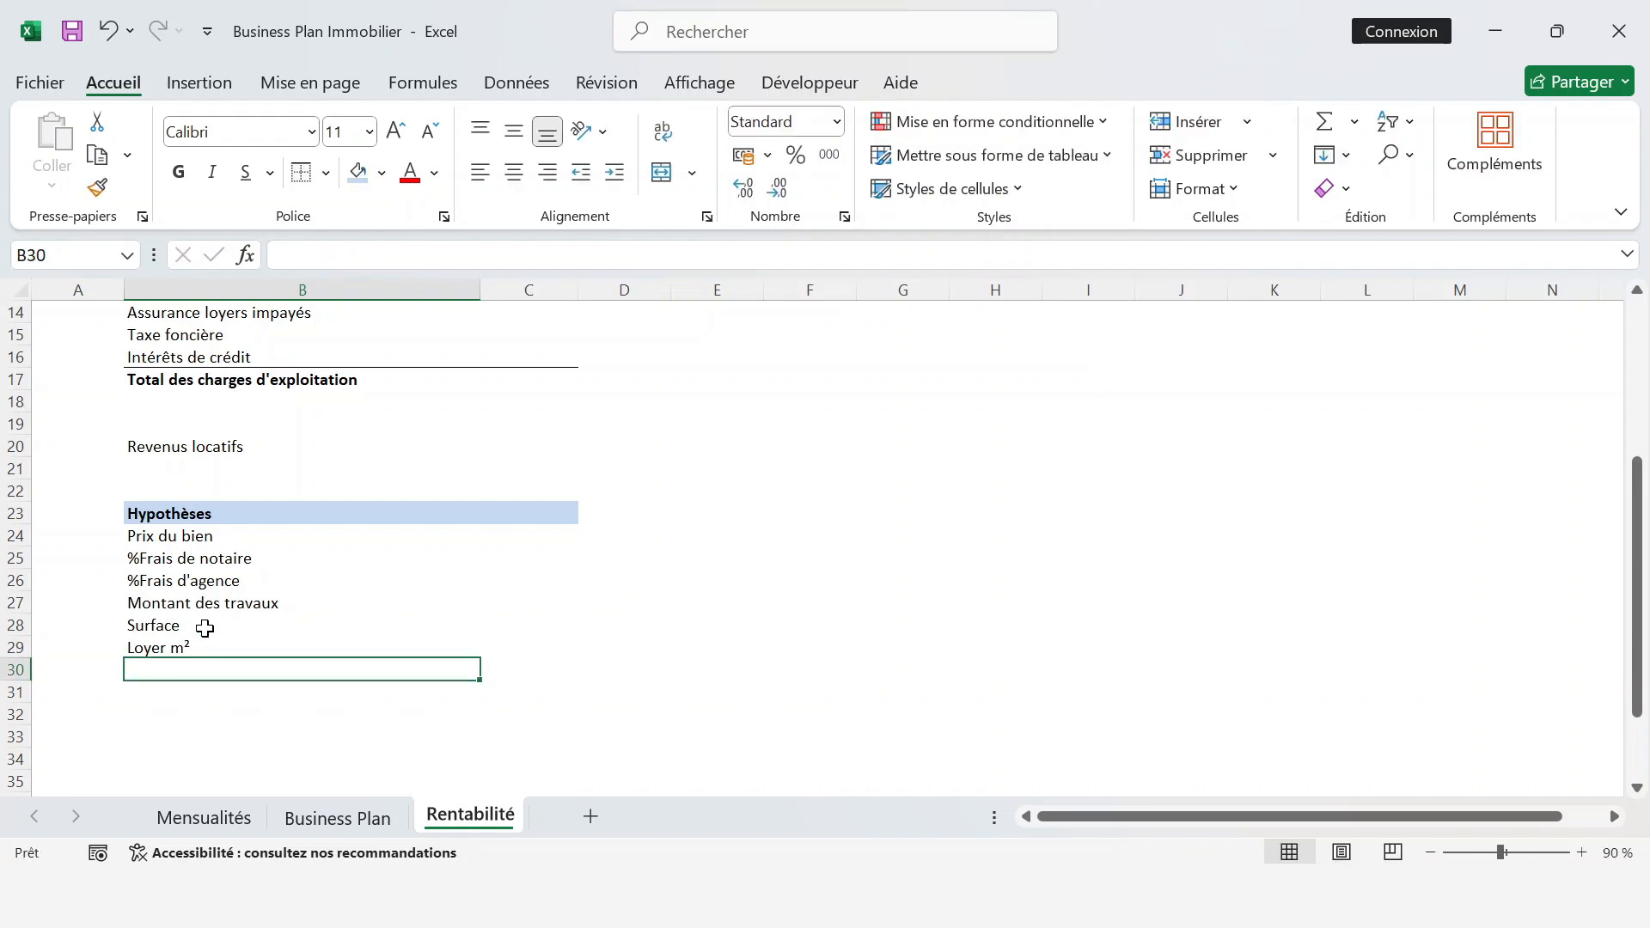
- Enter 100000 as the property price in C24 of the assumptions section
key(Up)
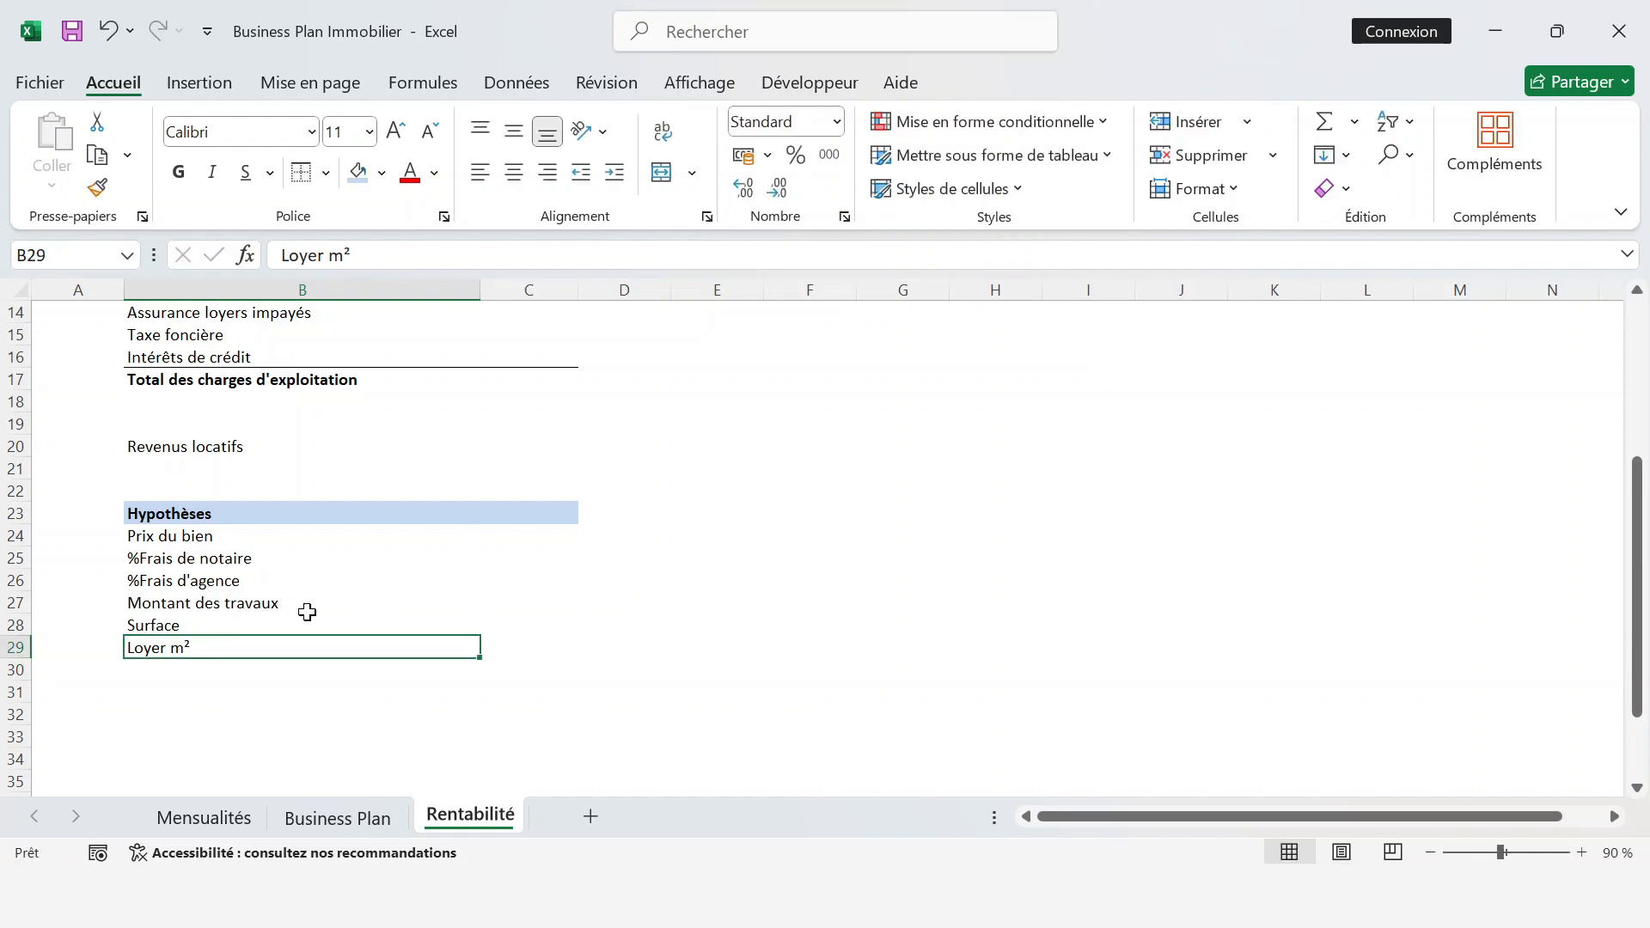
scroll(306, 616, up, 1)
click(483, 567)
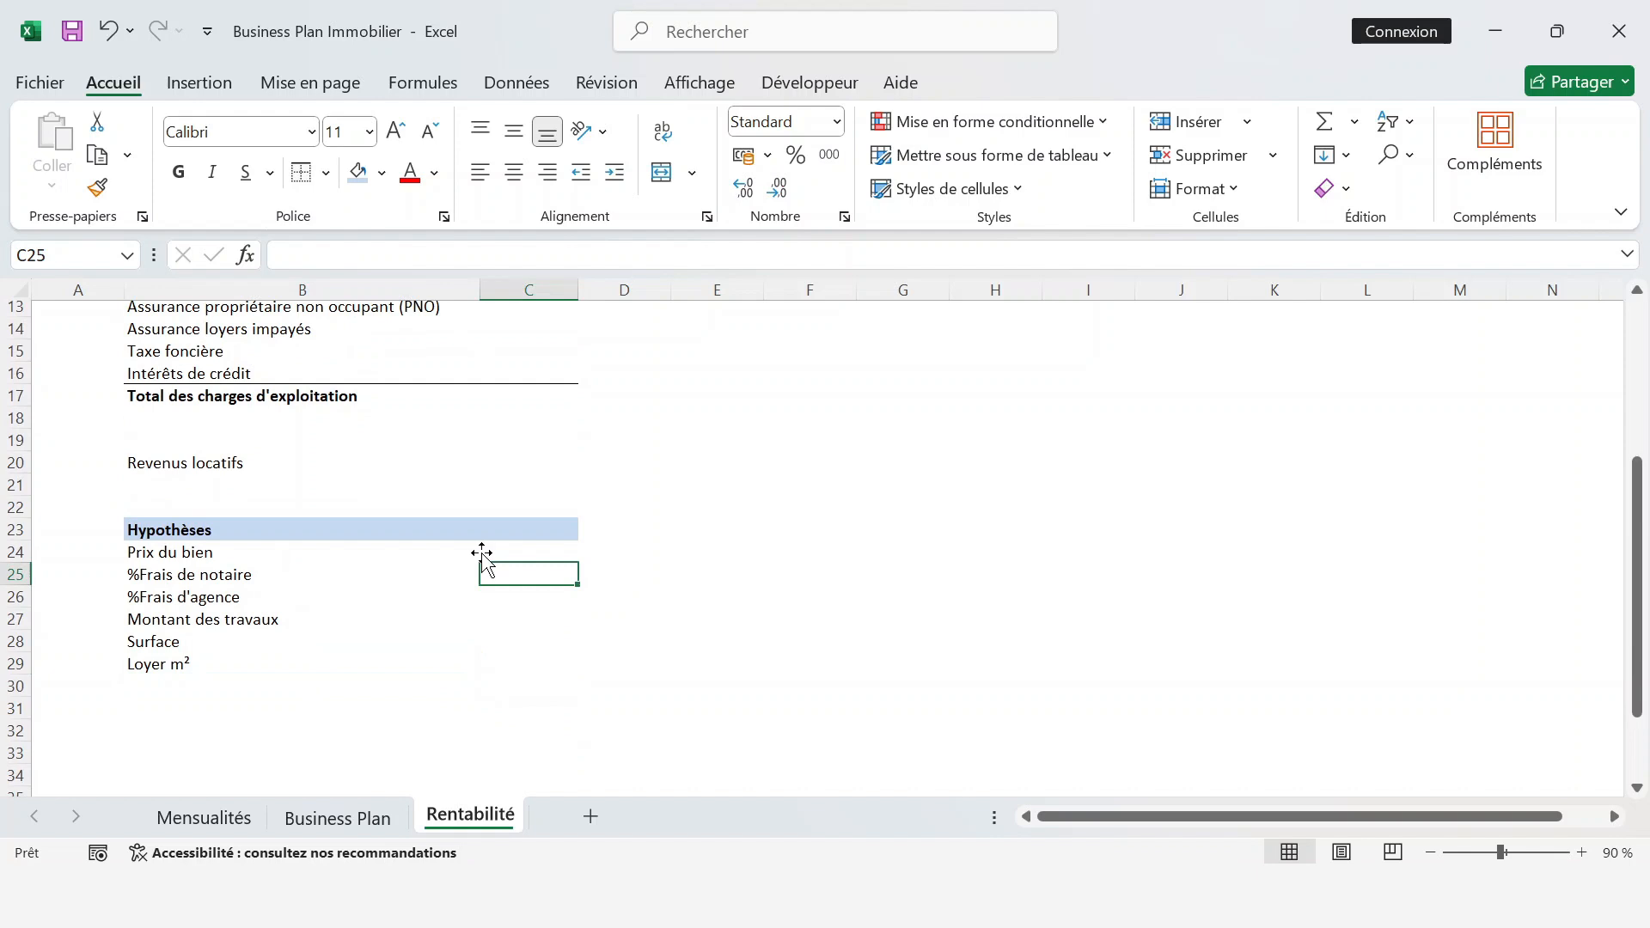
click(481, 553)
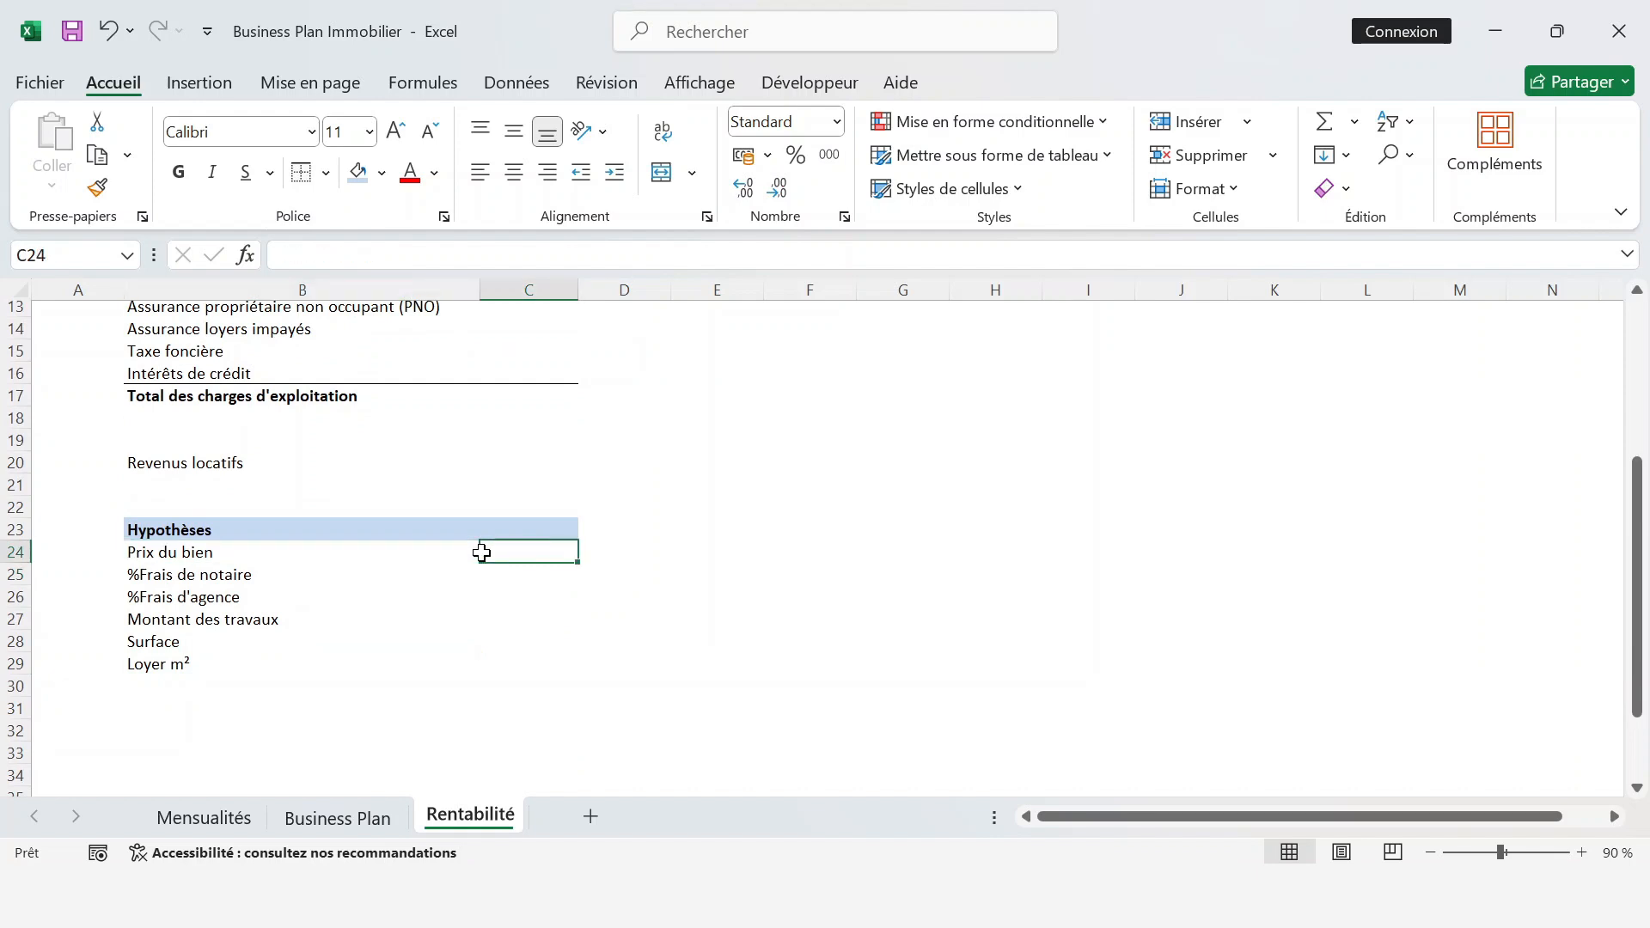
text(100000)
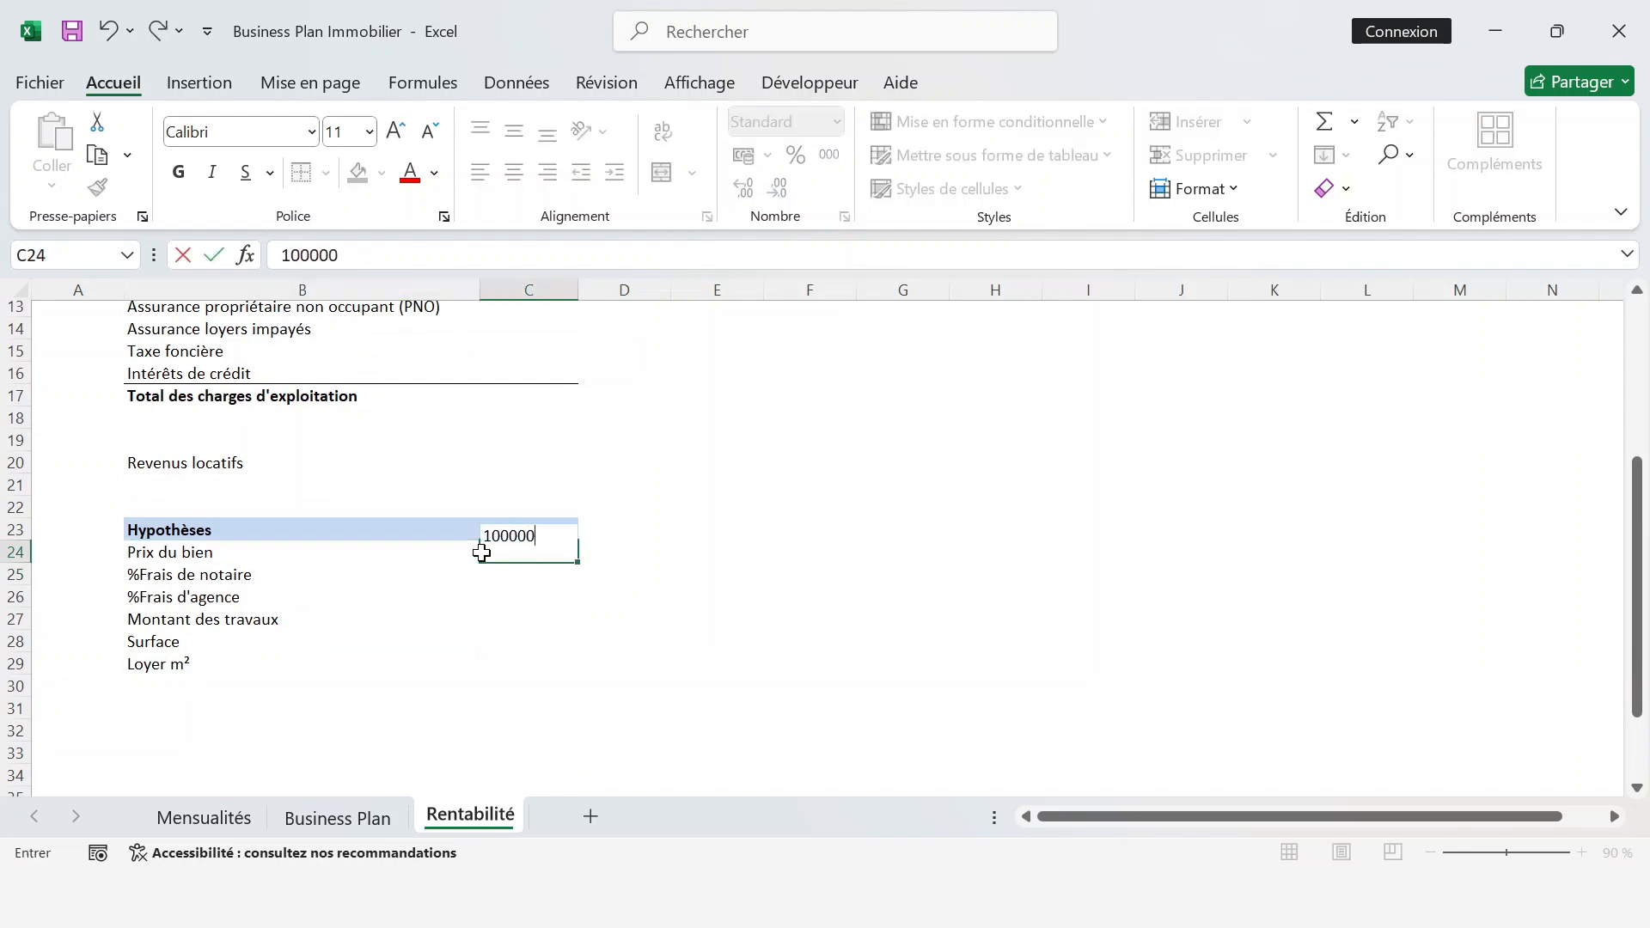
key(Return)
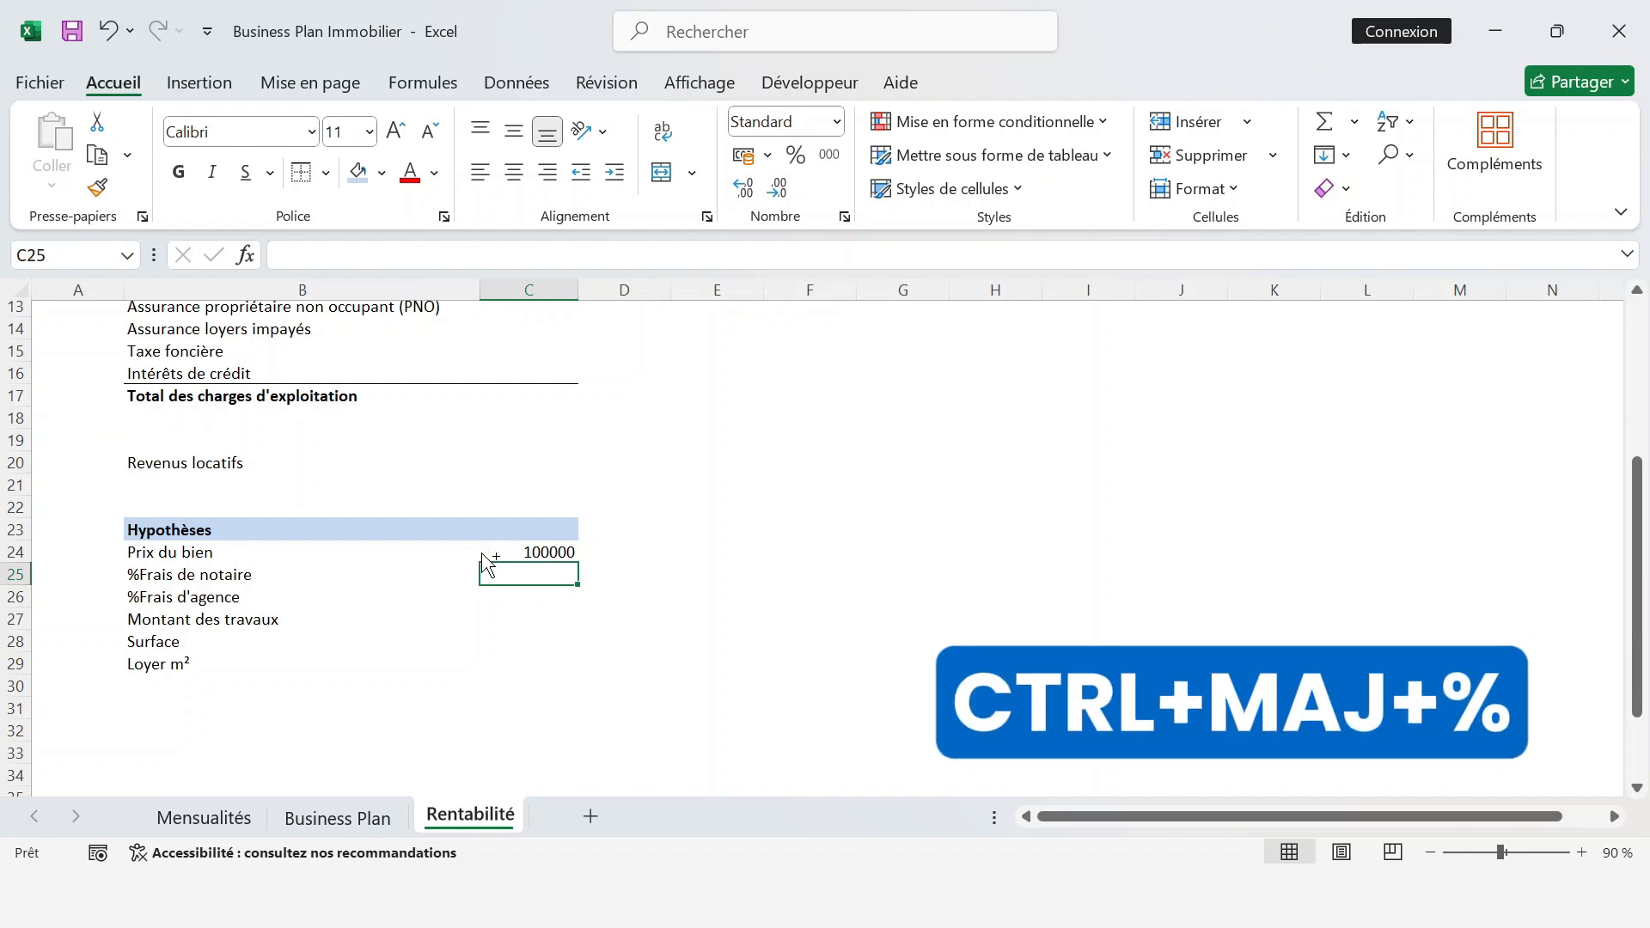
- Format C25 and C26 as percentages, entering 7% for the notary fees and 5% for the agency fees
key(ctrl+shift+5)
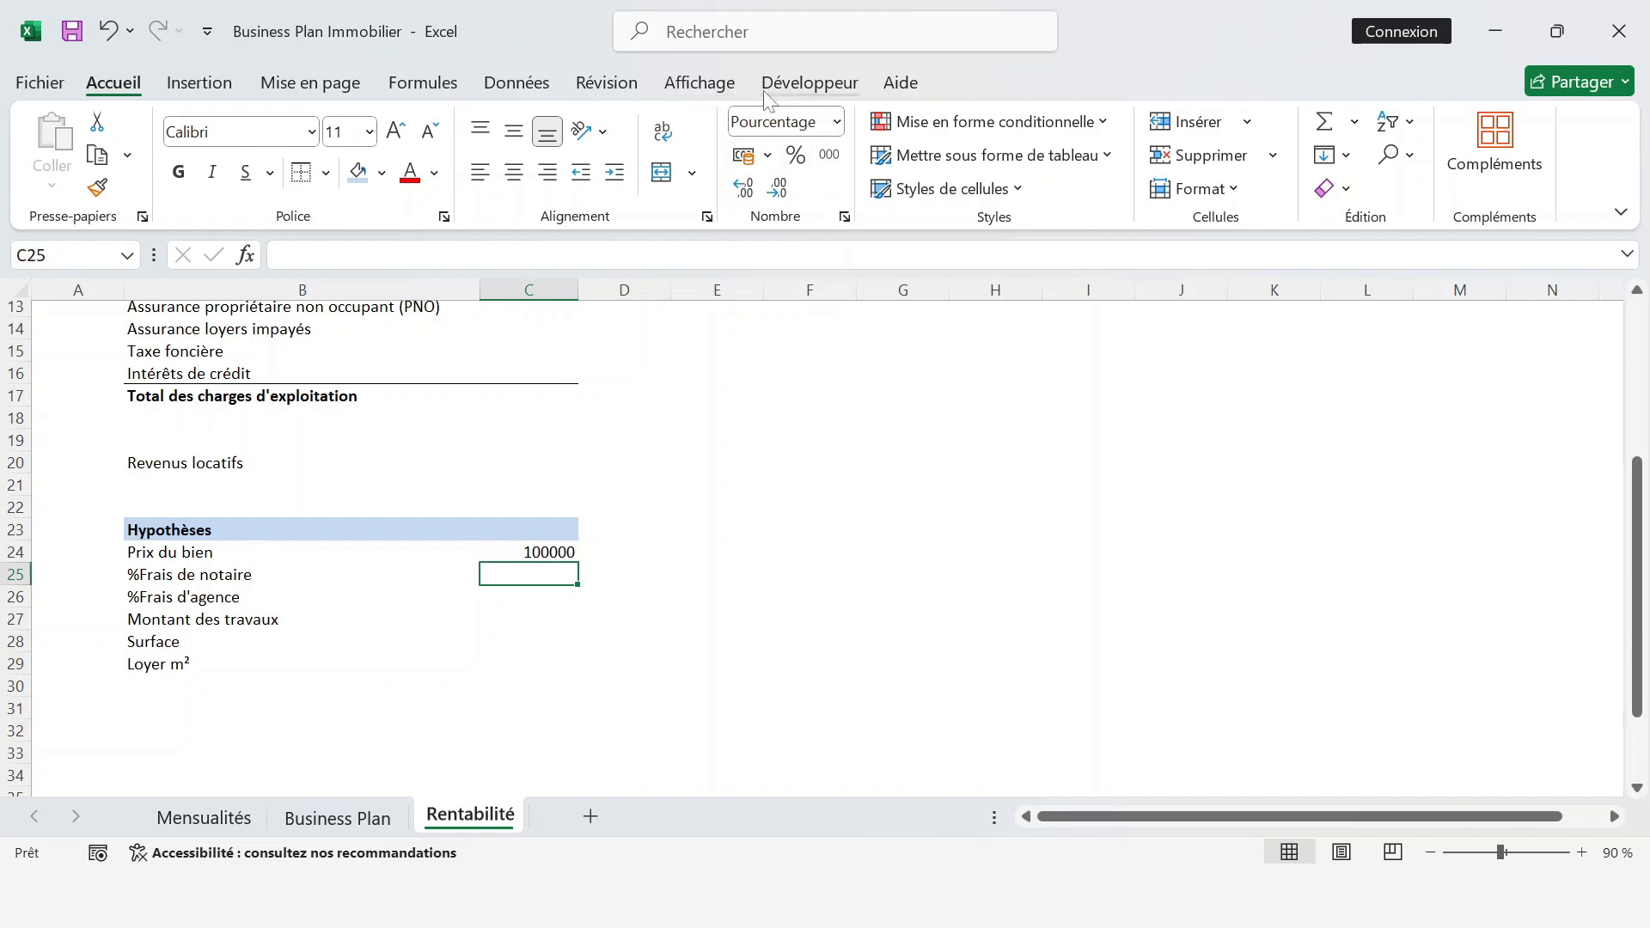
text(7)
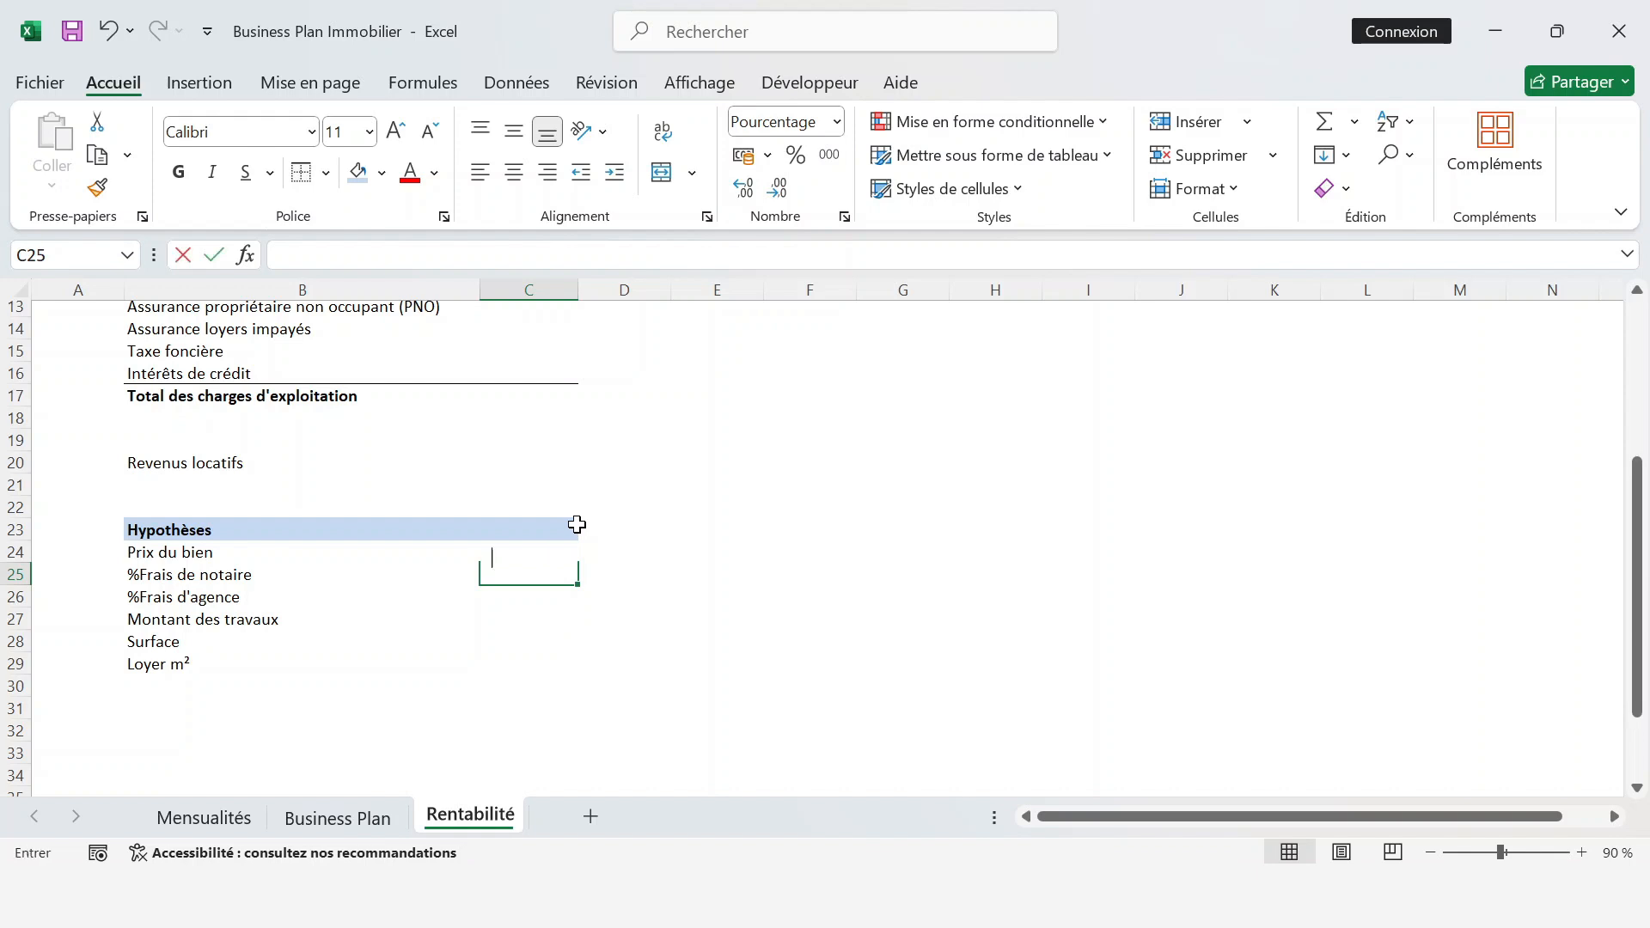
key(Return)
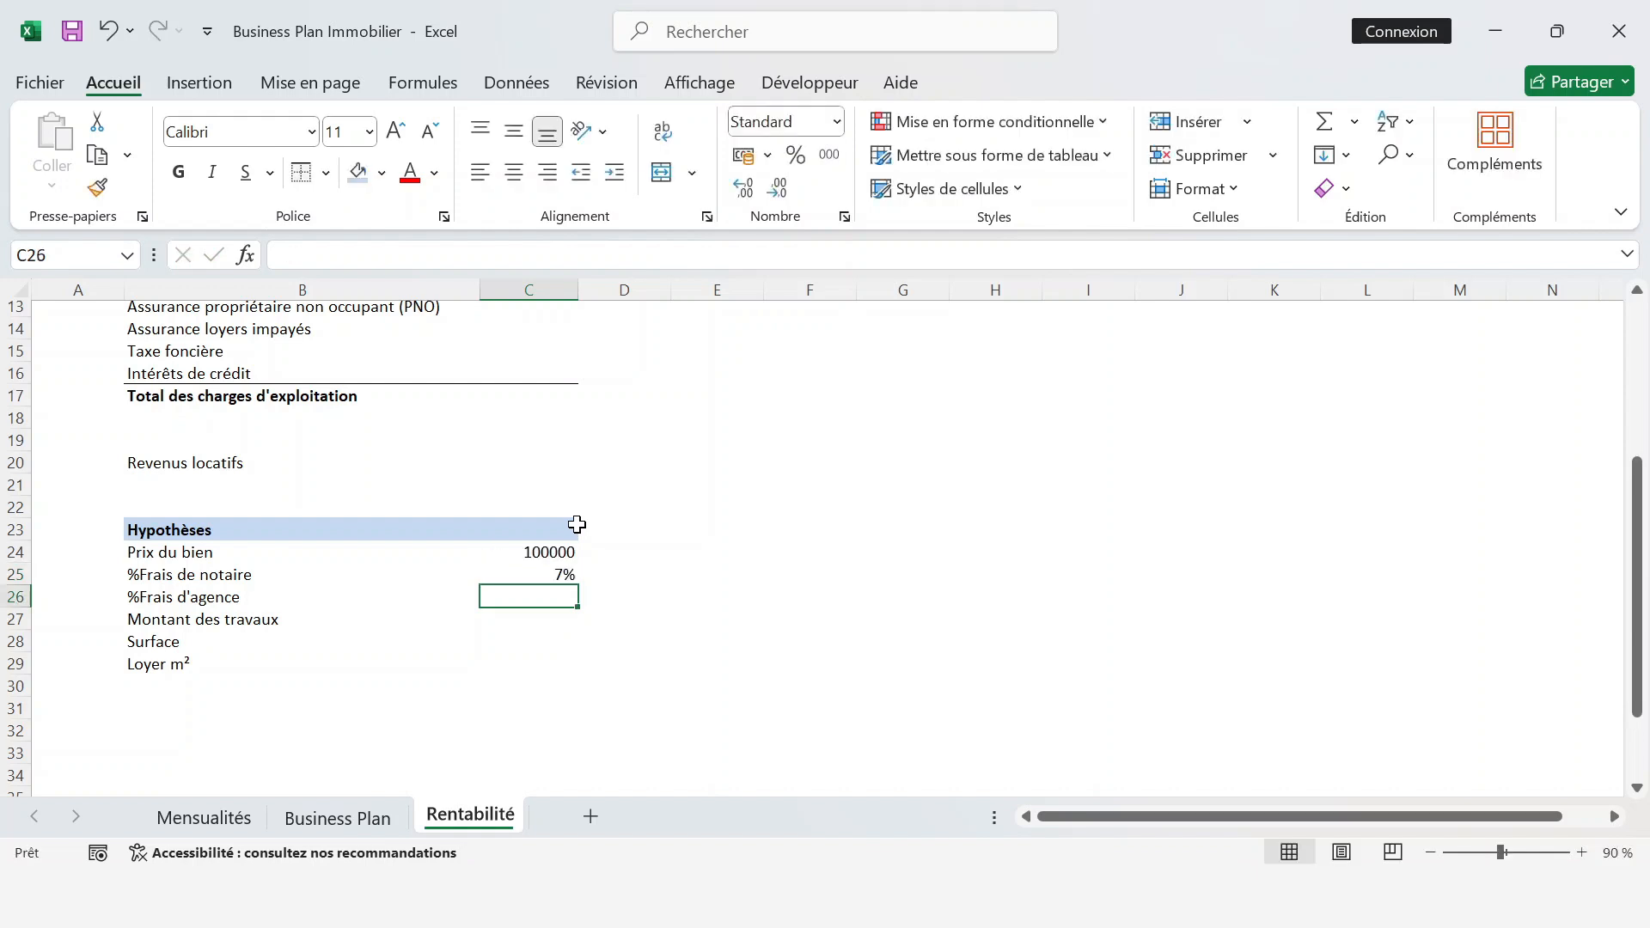
key(ctrl+shift+5)
text(5)
key(Return)
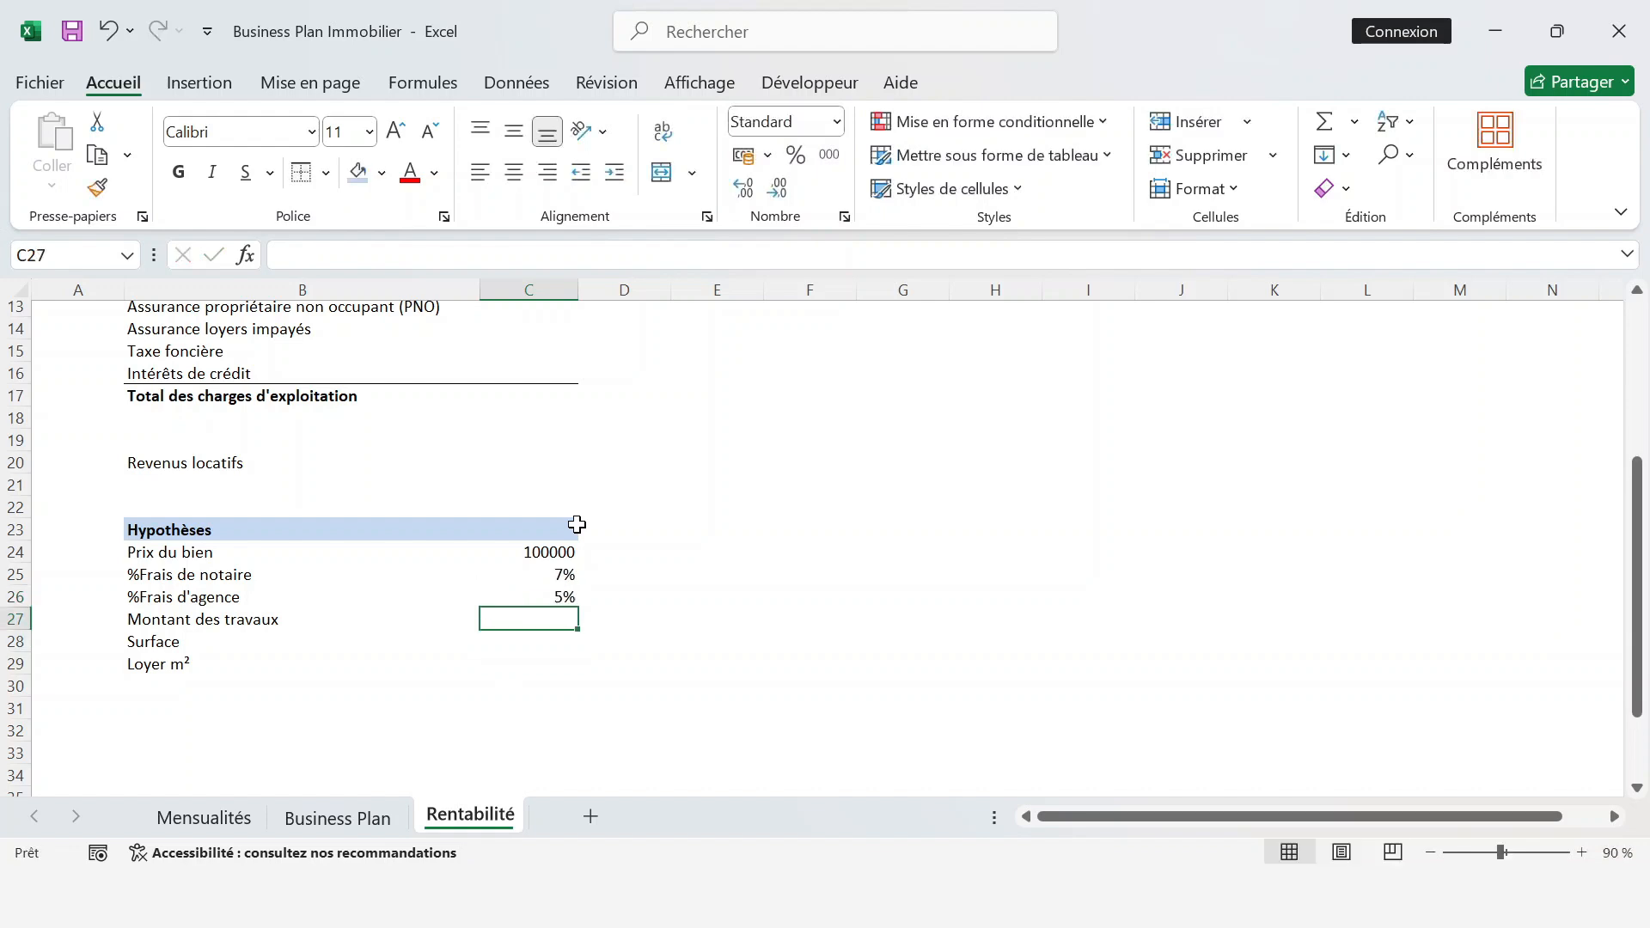
- Enter 20000 for the works amount, 40 for the surface and 13 for the rent per m² in C27:C29
text(20000)
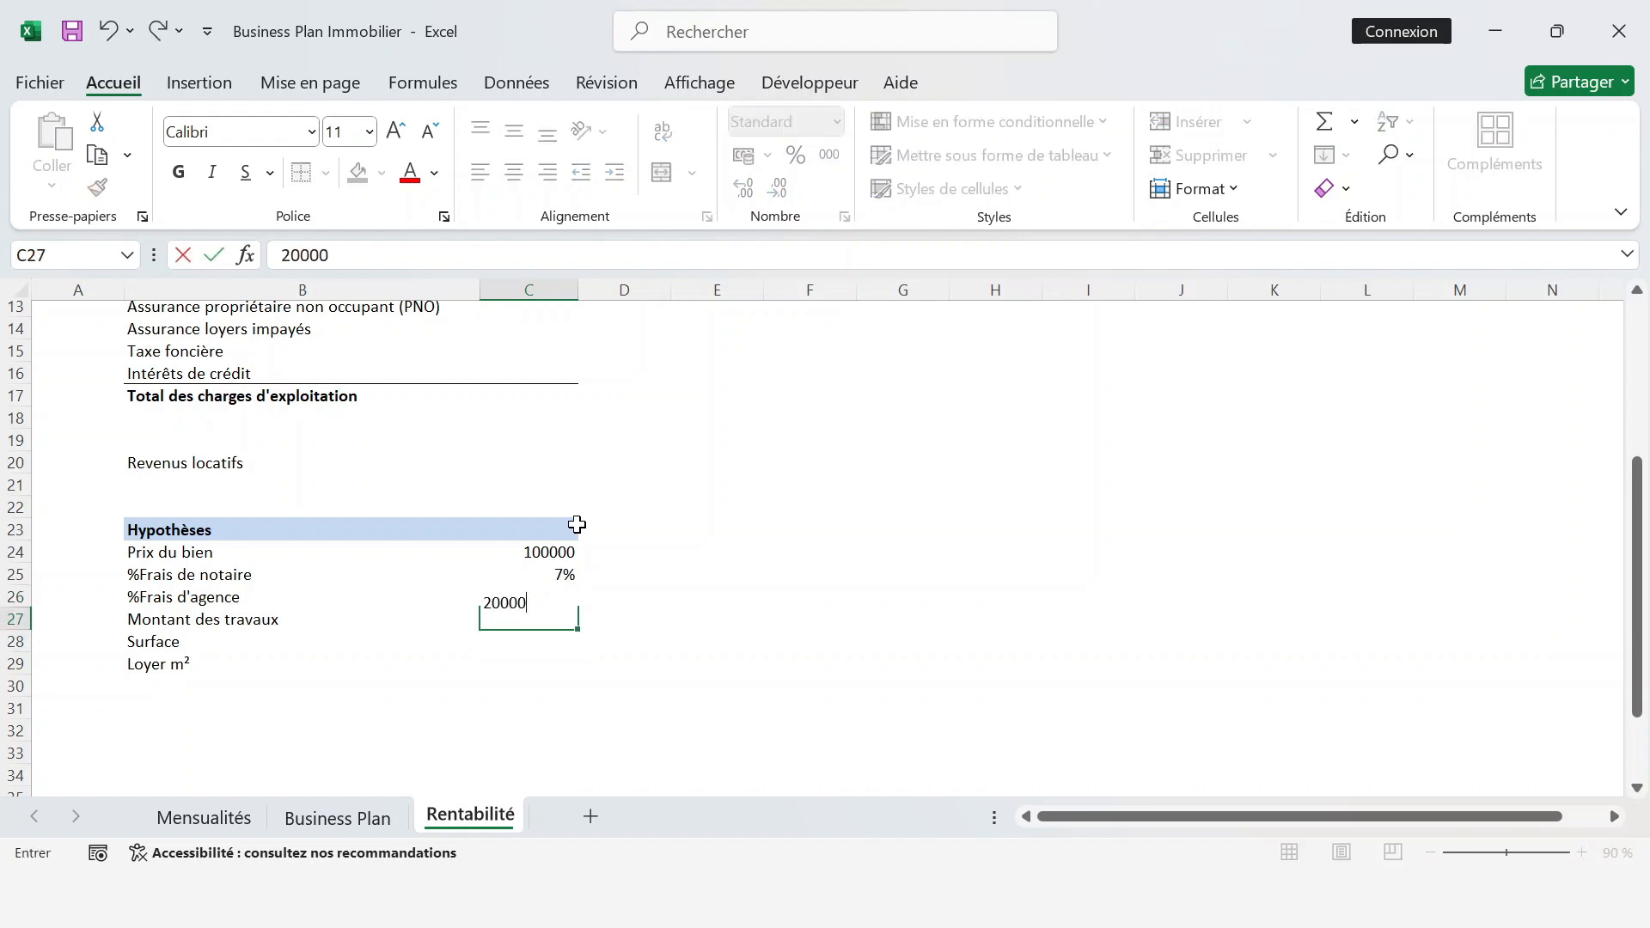
key(Return)
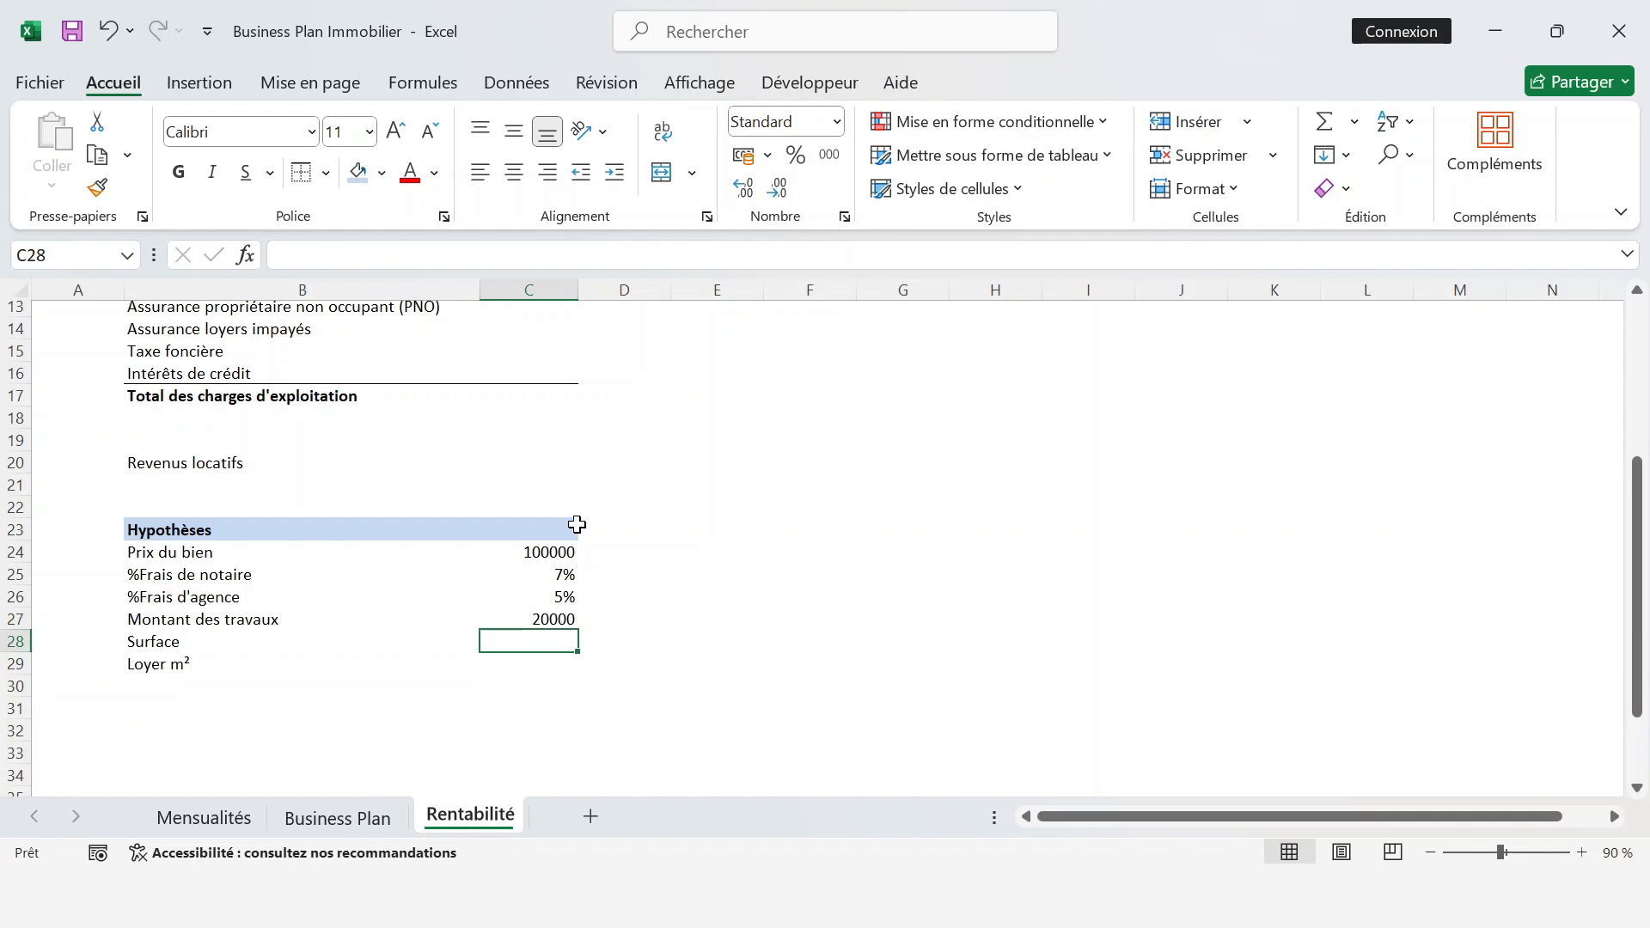
text(40)
key(Return)
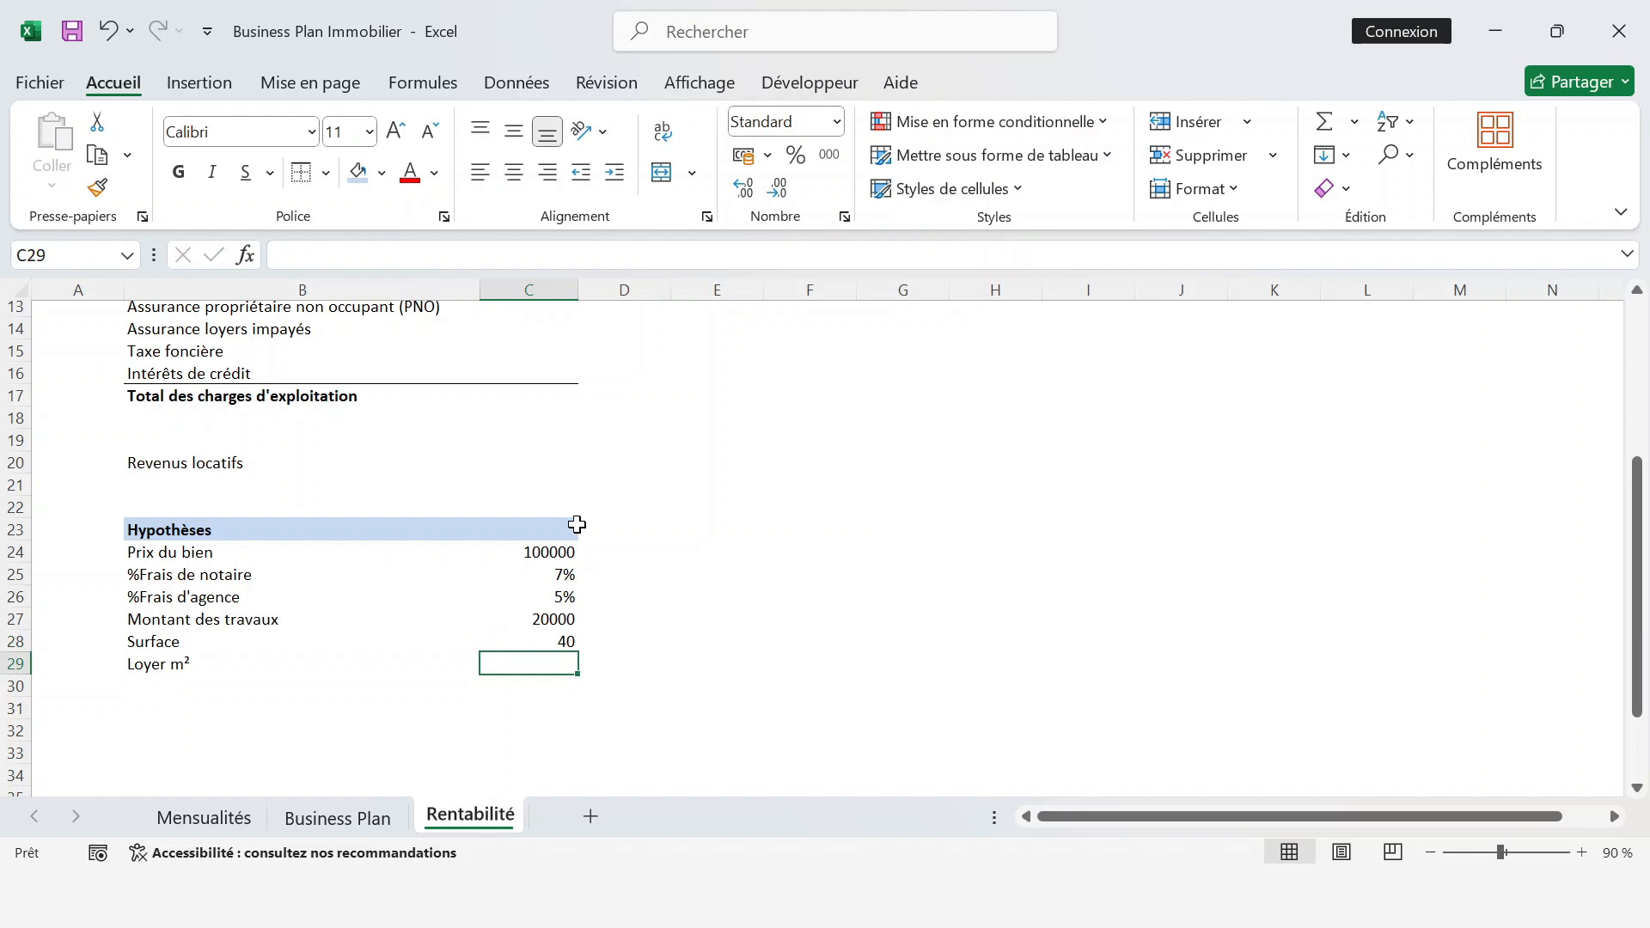
text(13)
key(Return)
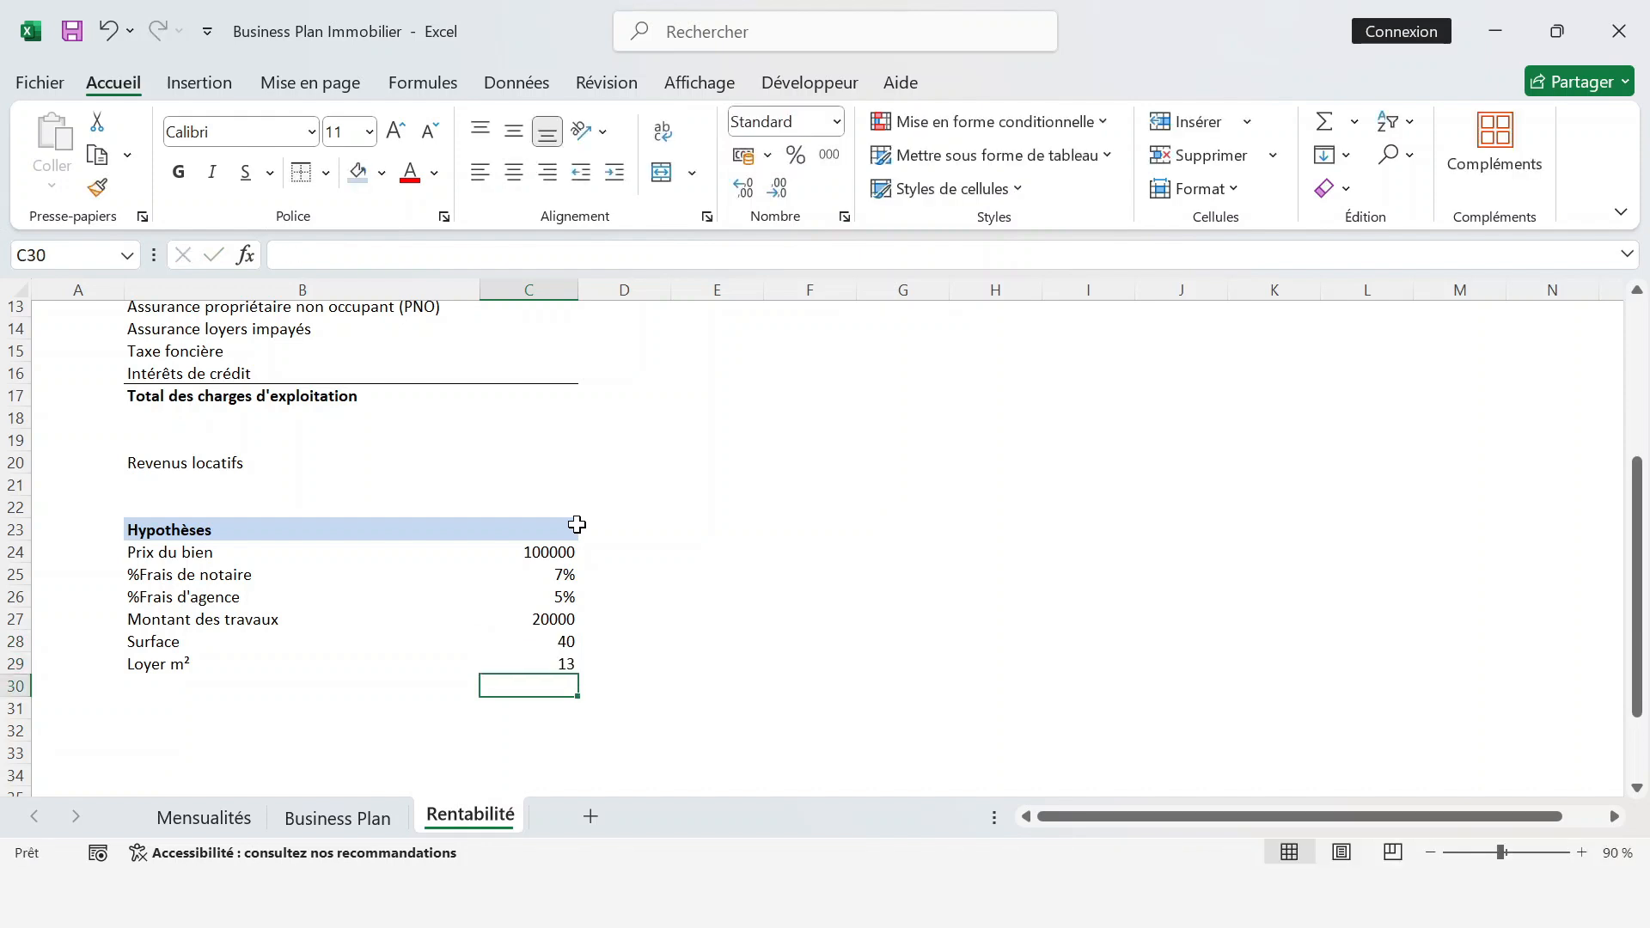
- Apply the euro currency format to the rent per m² (C29), works amount (C27) and property price (C24)
key(Up)
key(ctrl+shift+4)
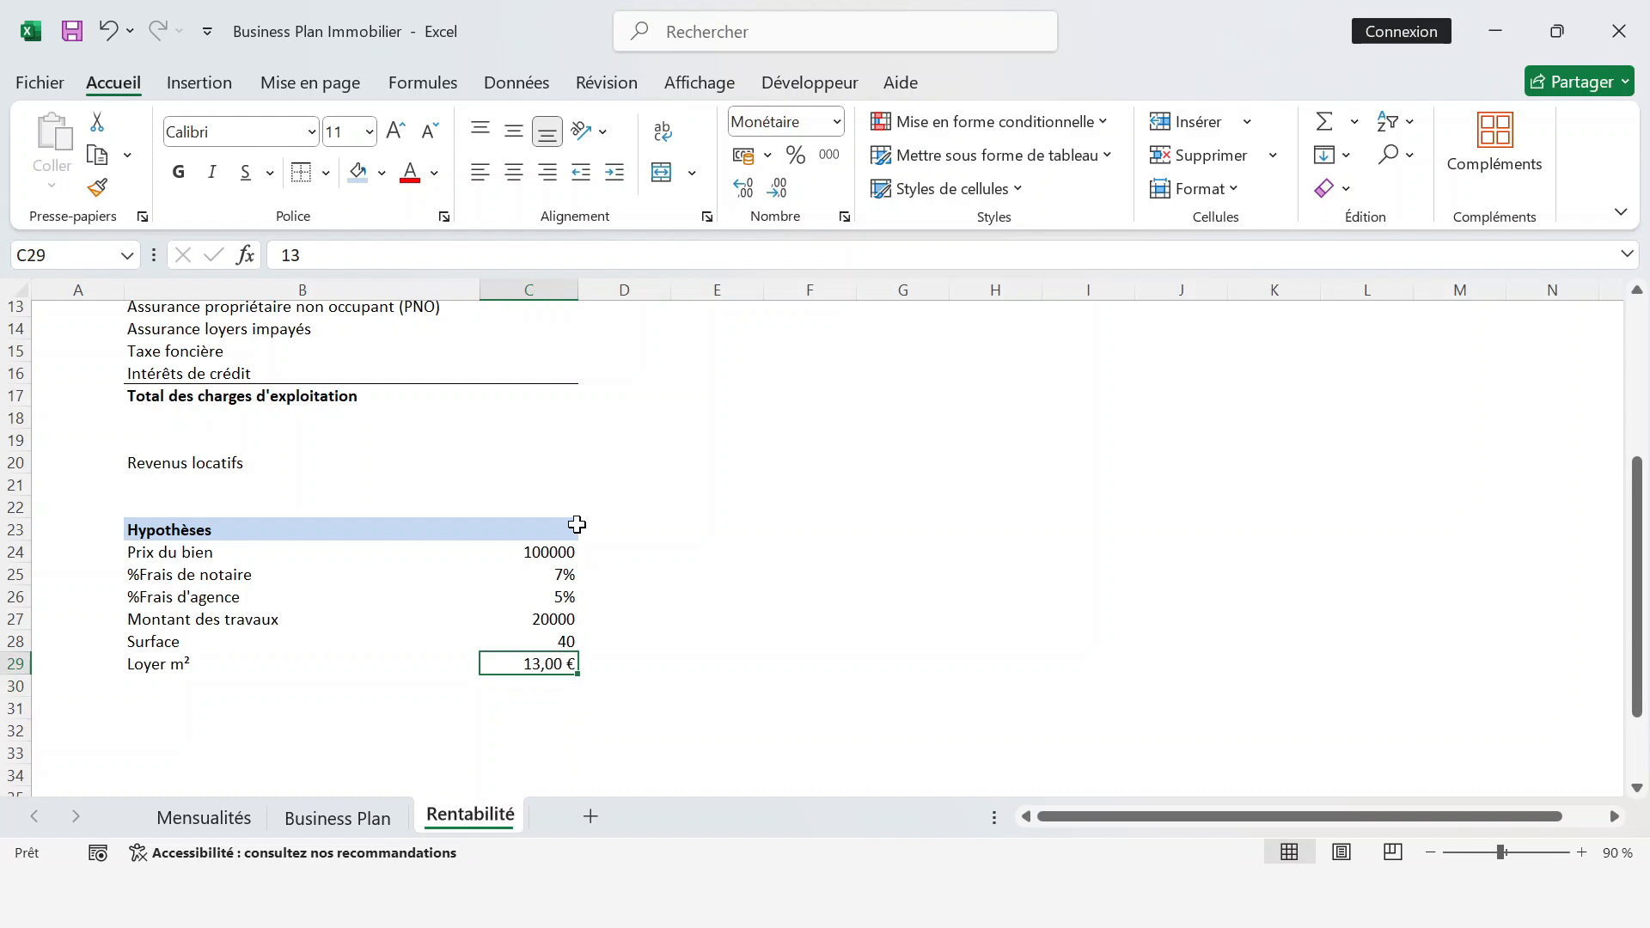
key(ctrl+m)
key(Up)
key(Up)
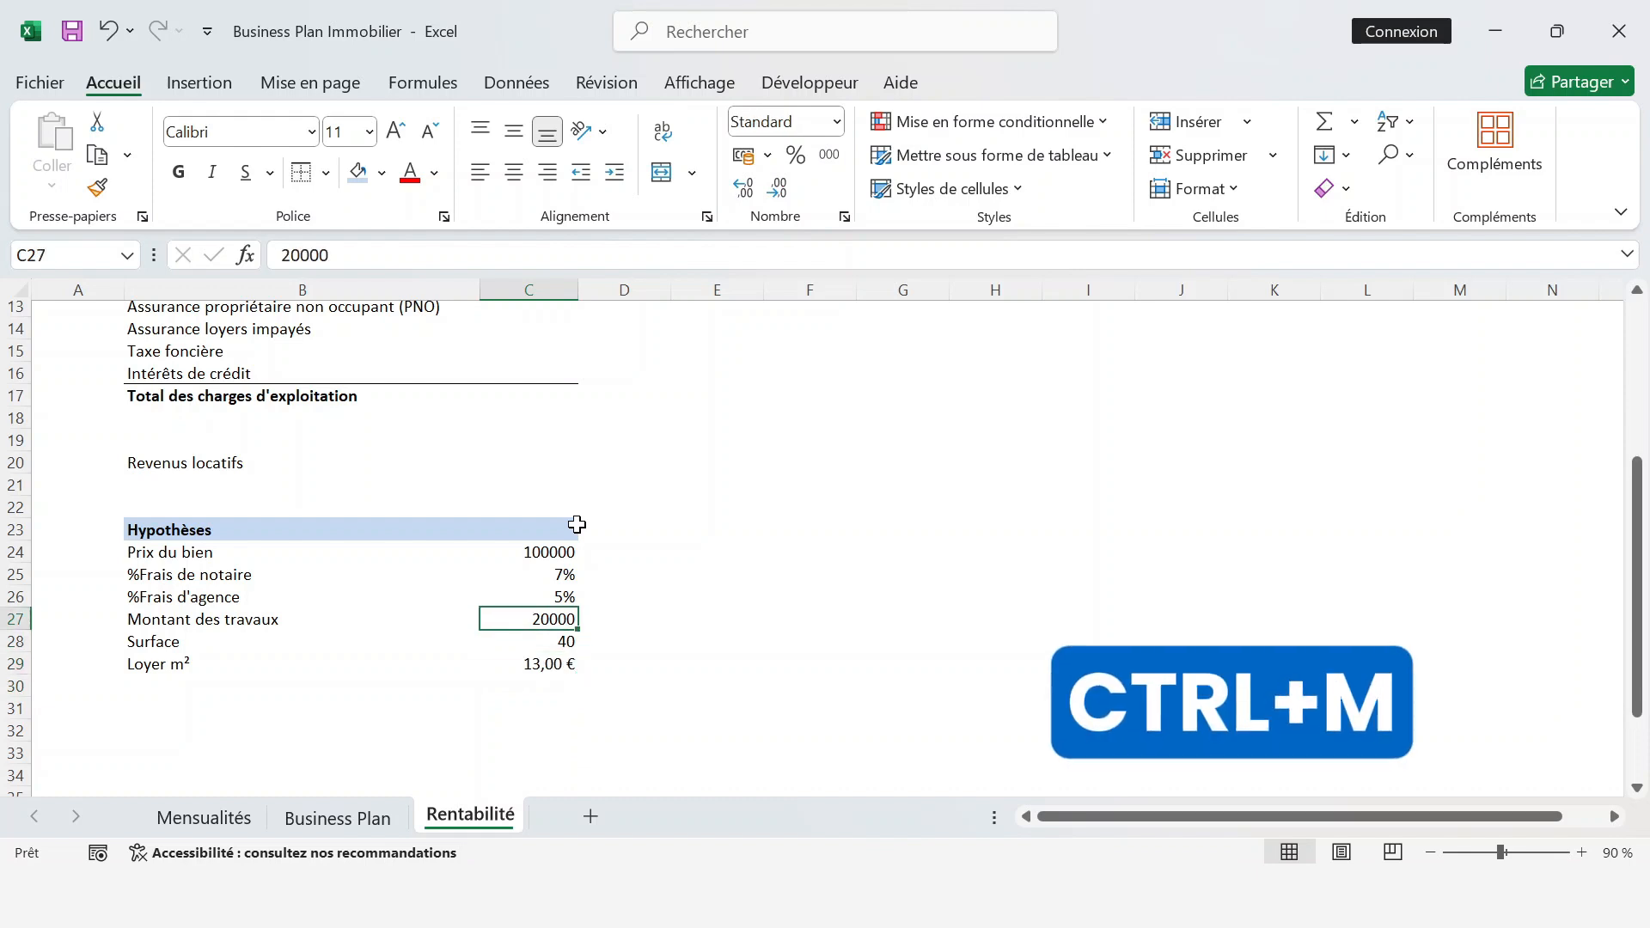
key(ctrl+shift+4)
key(Up)
key(Up)
key(Up)
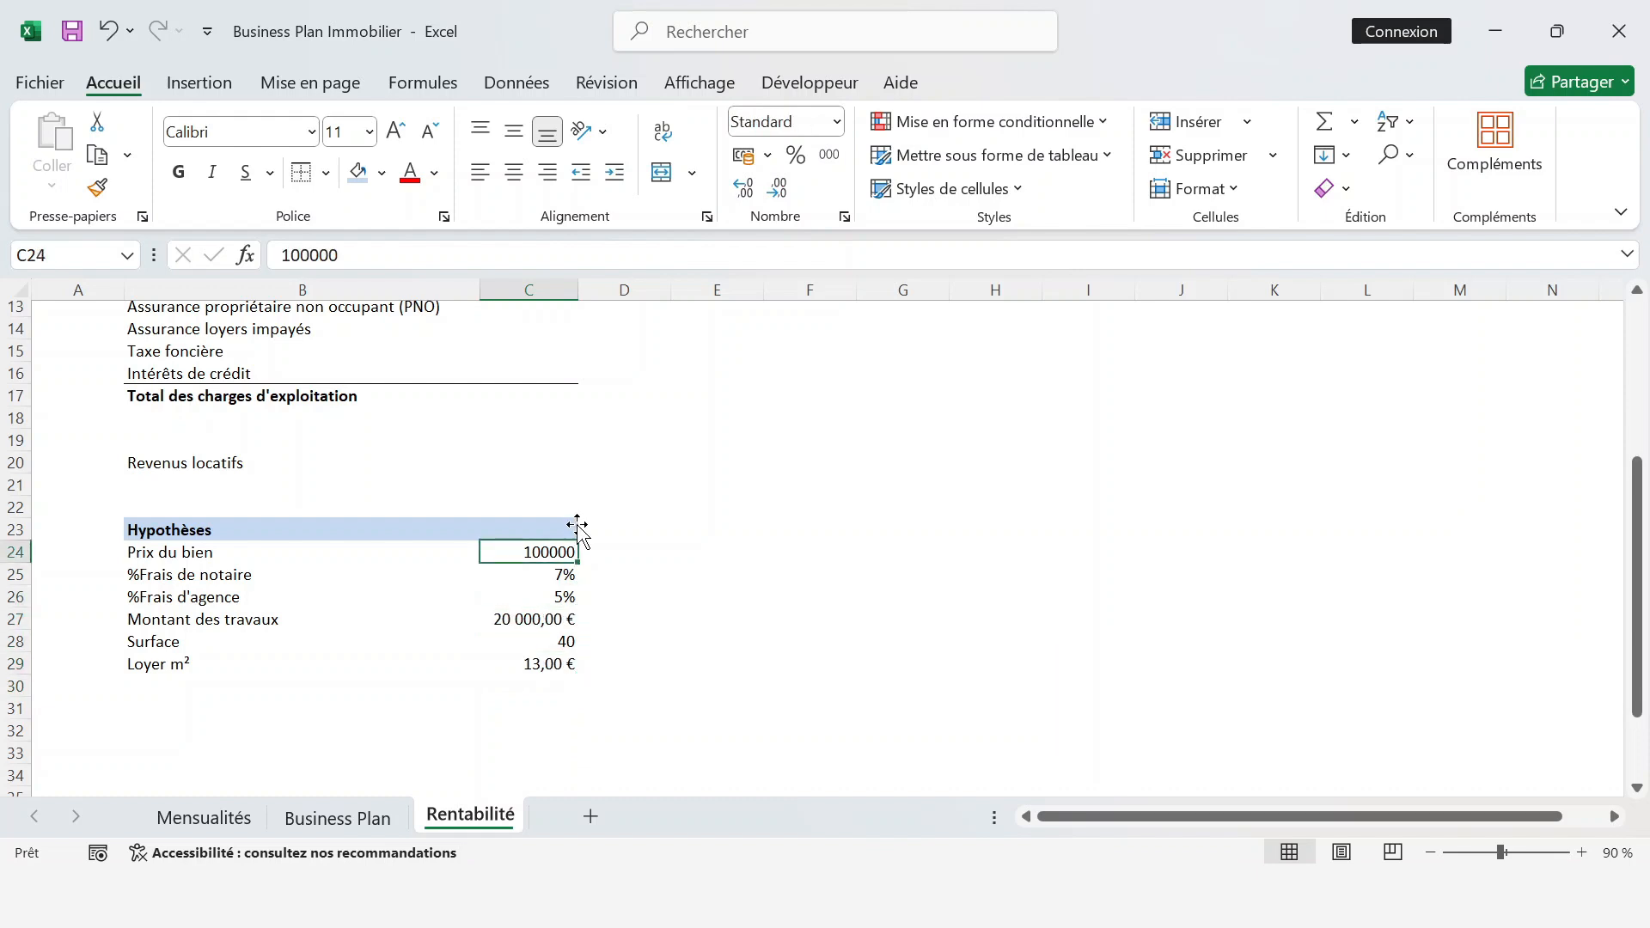
key(ctrl+shift+4)
- Remove both decimals from the euro amounts in C24, C27 and C29
double_click(782, 185)
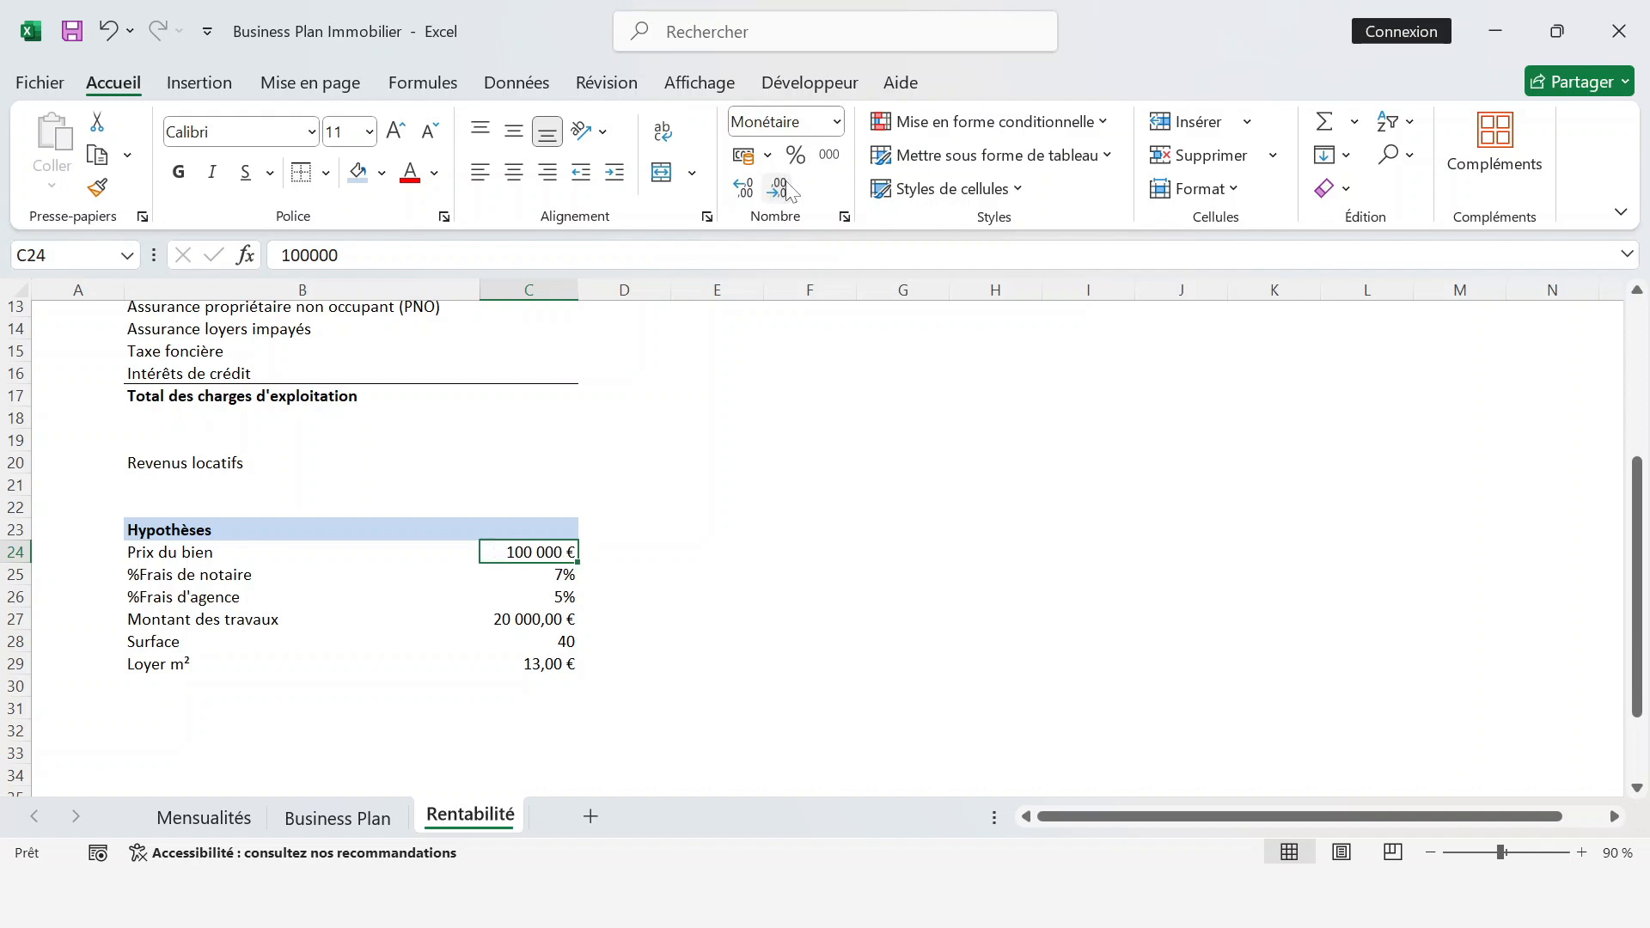
key(Down)
key(Down)
key(Down)
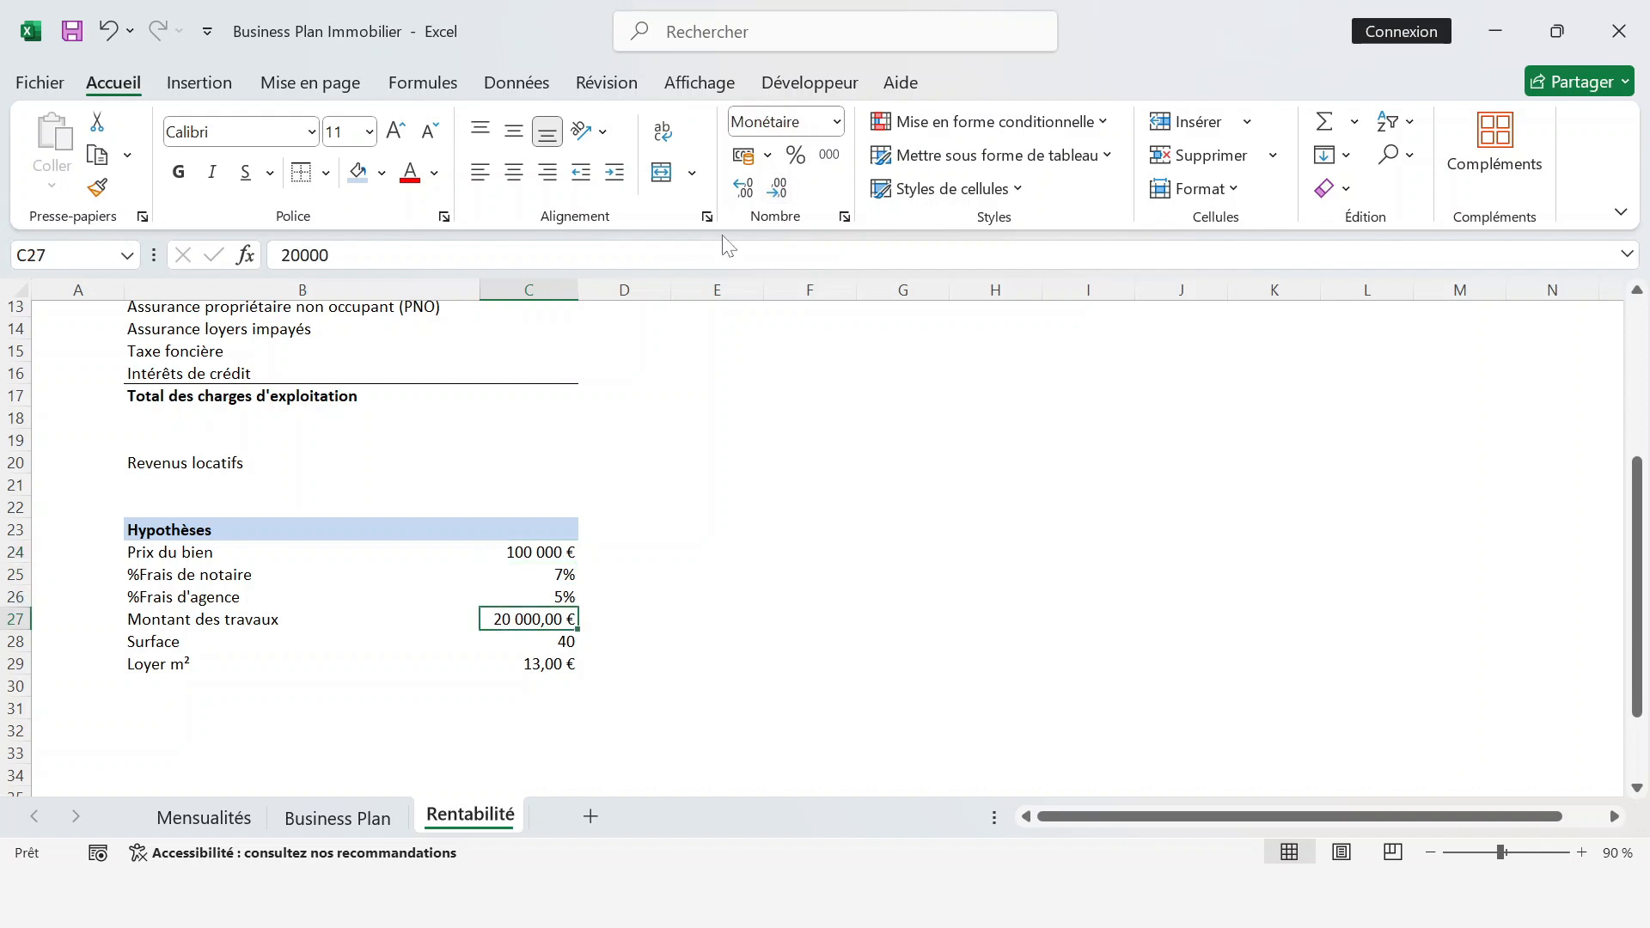
double_click(778, 191)
key(Down)
key(Down)
double_click(778, 188)
- Link the acquisition property price in C5 to the assumption in C24 with the formula =C24
scroll(637, 487, up, 3)
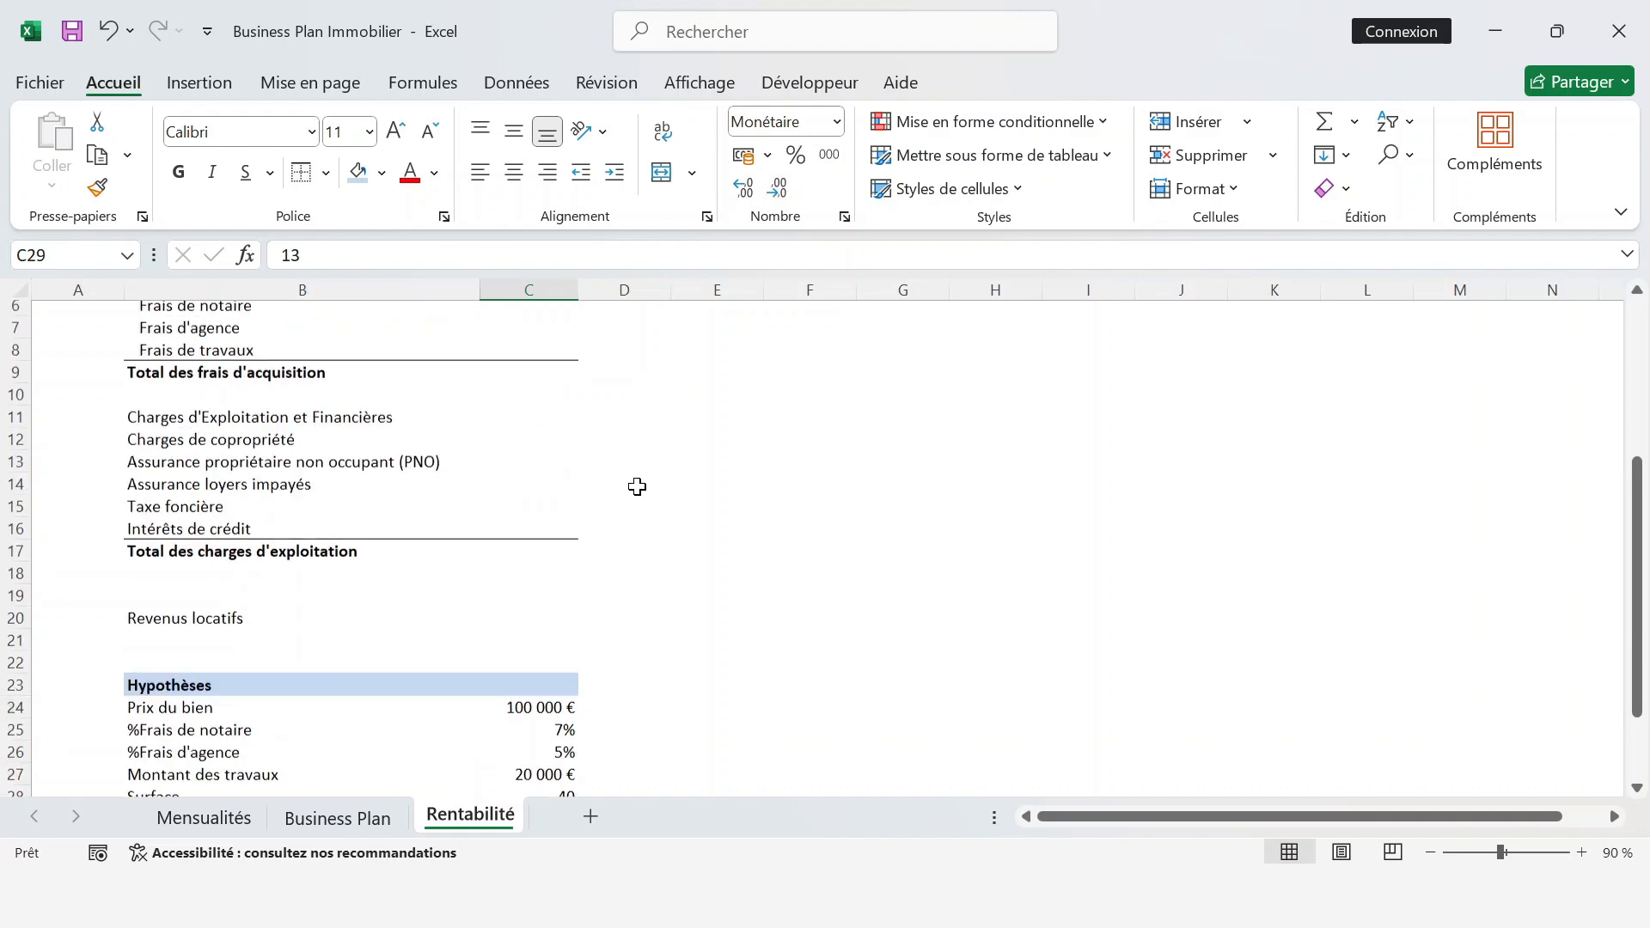
scroll(637, 487, down, 3)
scroll(449, 636, up, 5)
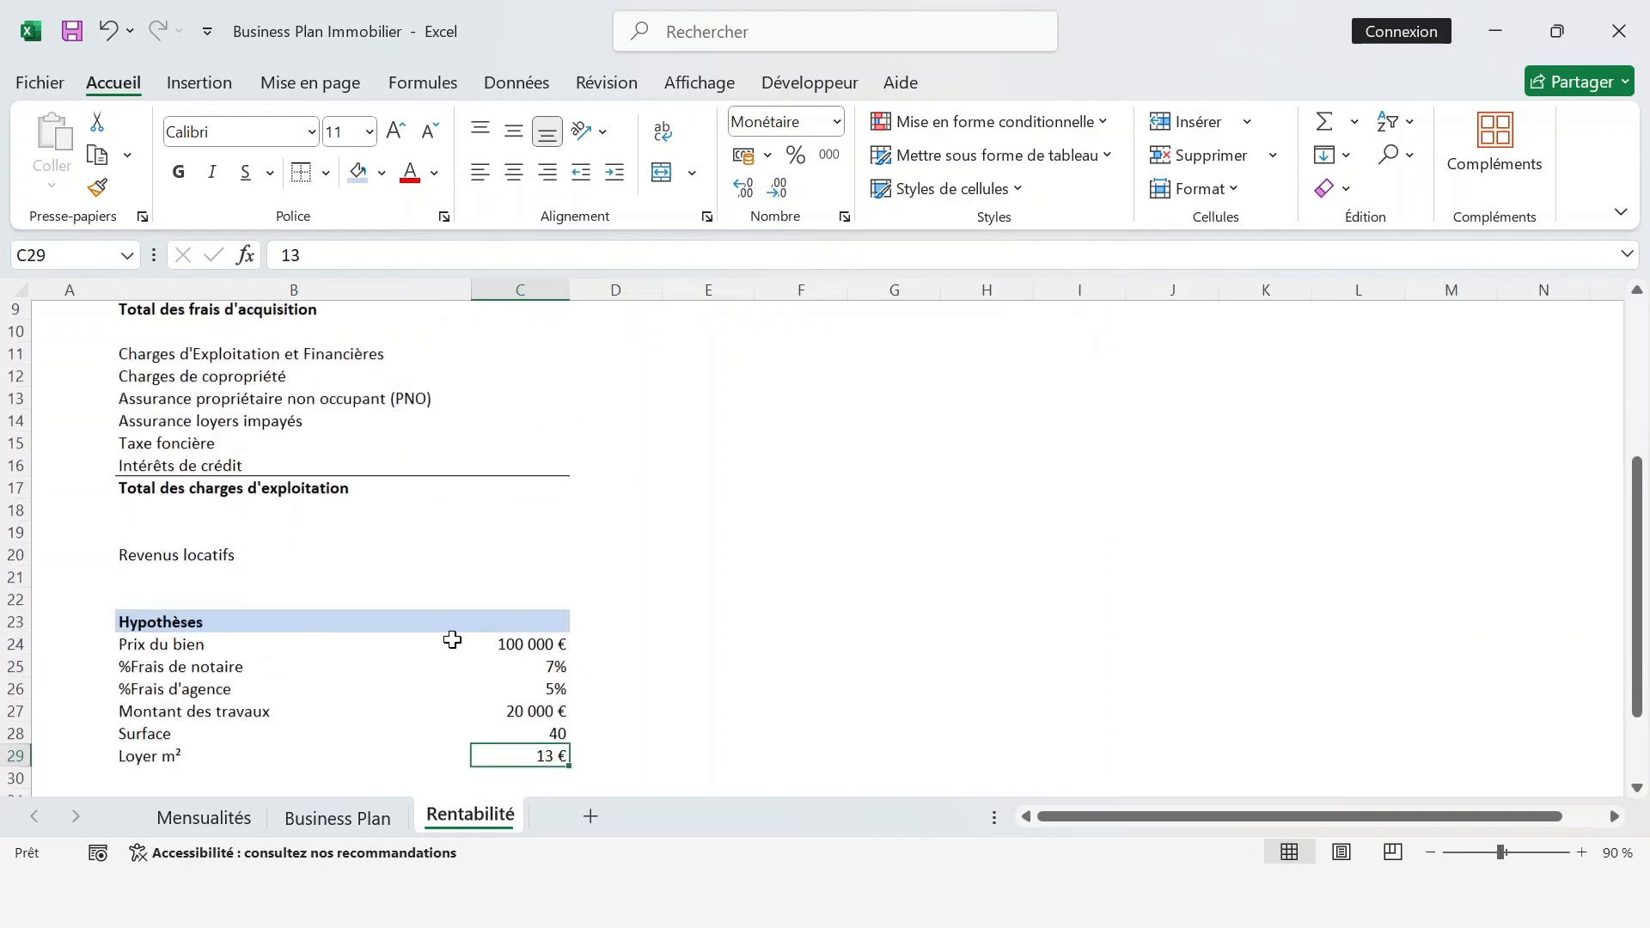
click(446, 409)
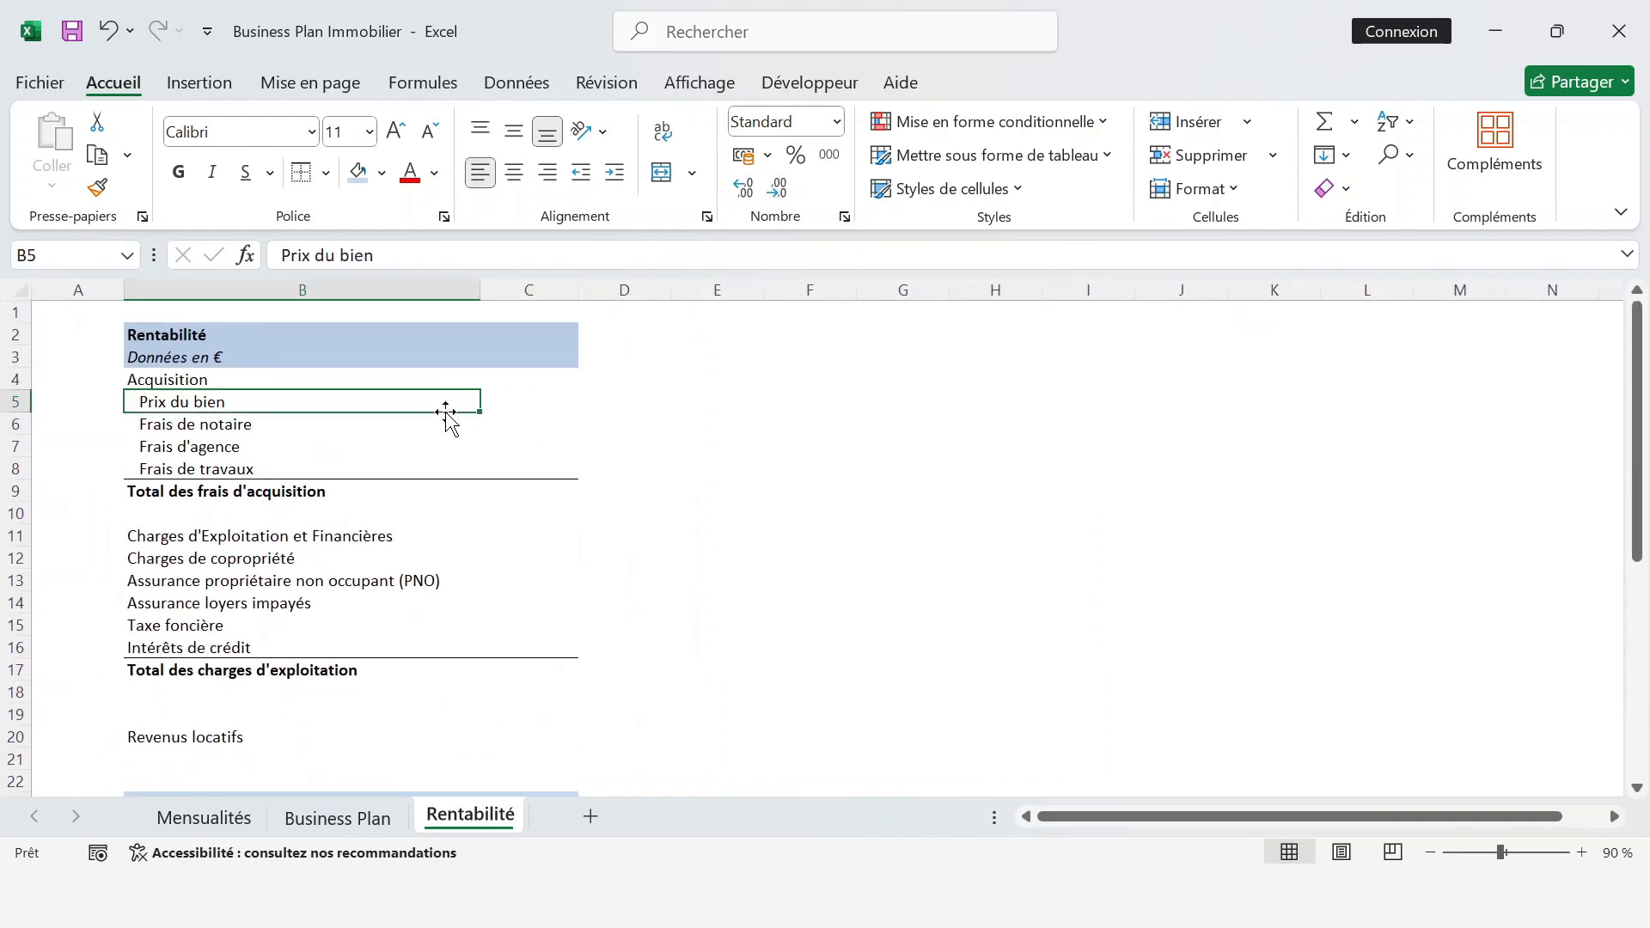
key(Right)
text(=)
key(Down)
key(Down)
key(Down)
key(Down)
key(Down)
key(Down)
key(Down)
key(Down)
key(Down)
key(Down)
key(Down)
key(Down)
key(Down)
key(Down)
key(Down)
key(Down)
key(Down)
key(Down)
key(Down)
key(Down)
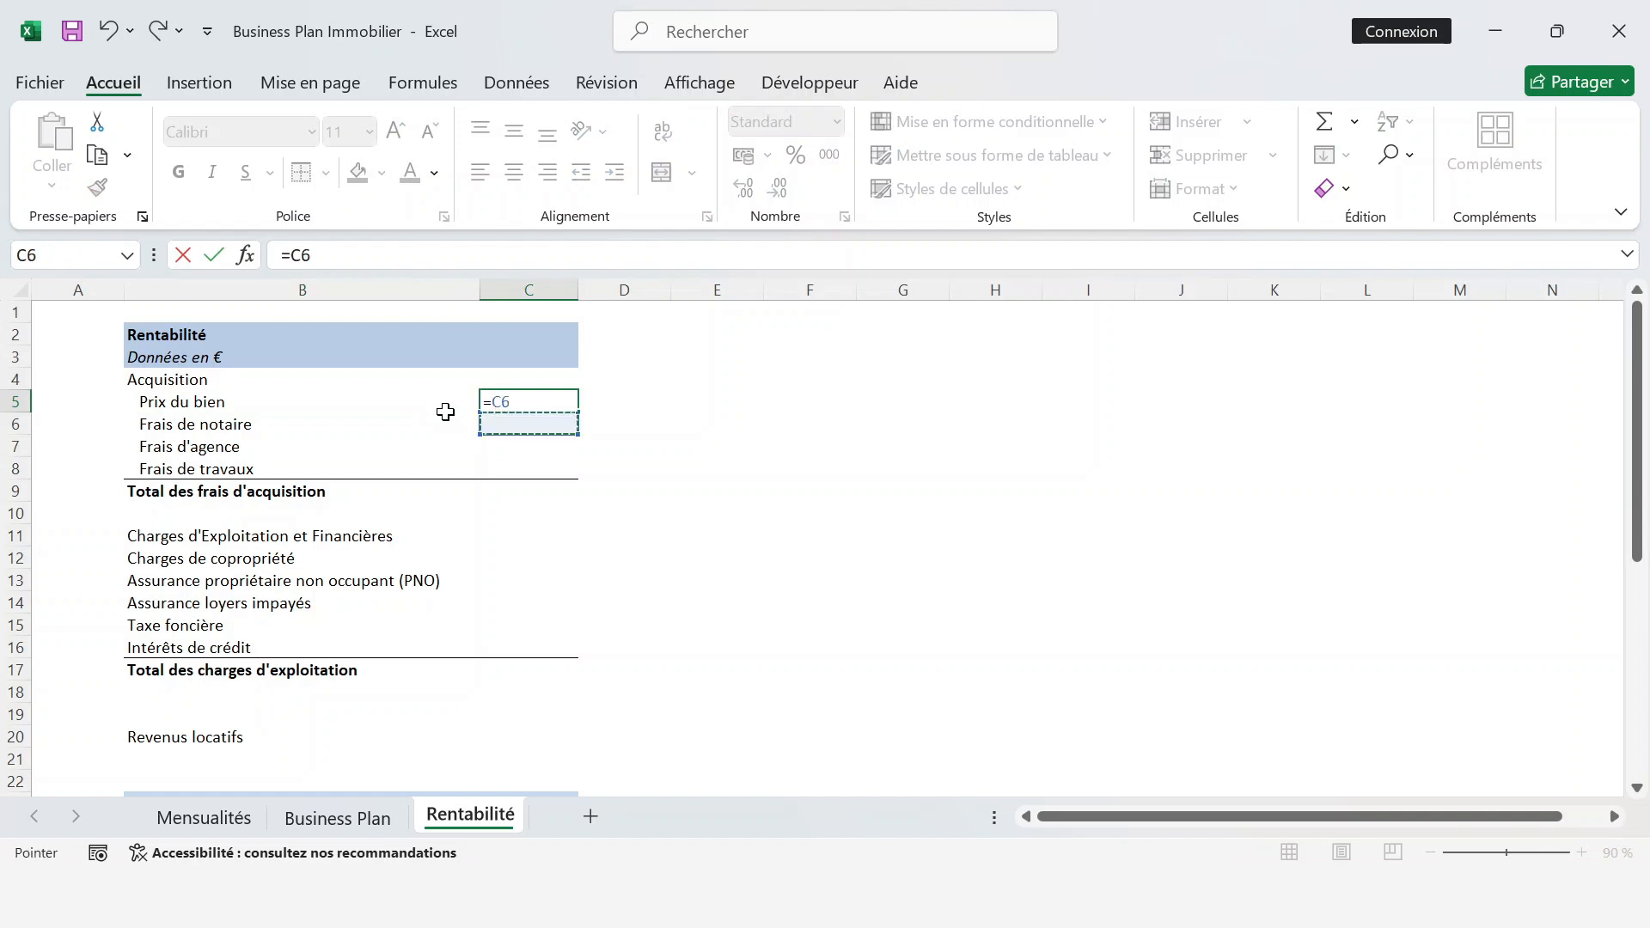
key(Down)
key(Up)
key(Up)
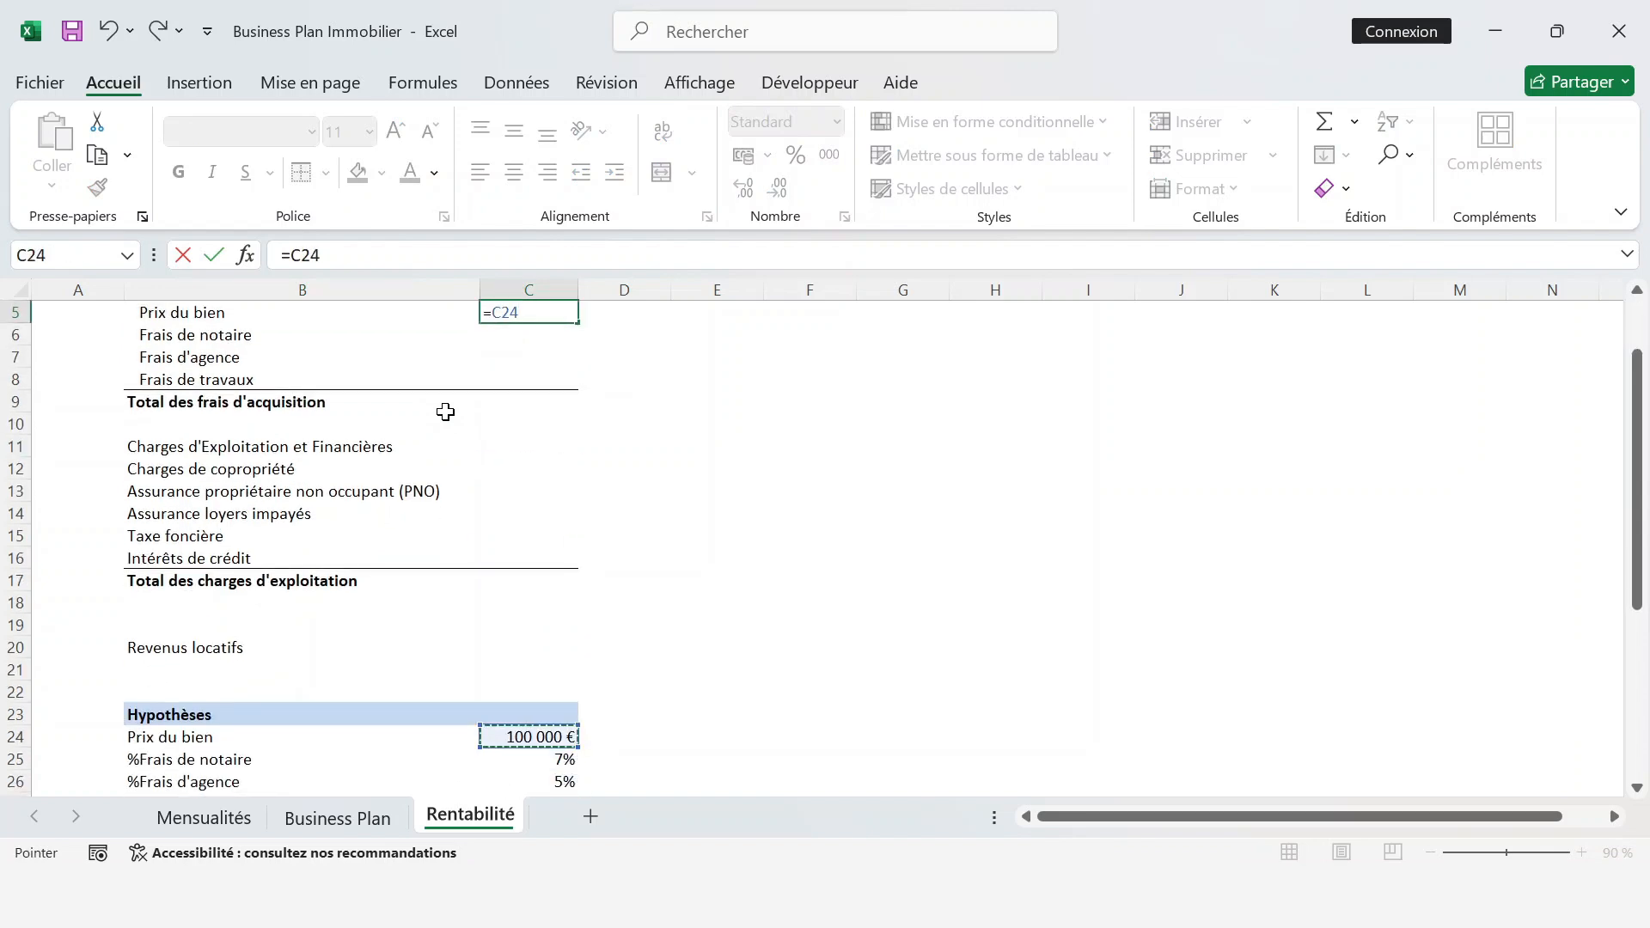
key(Return)
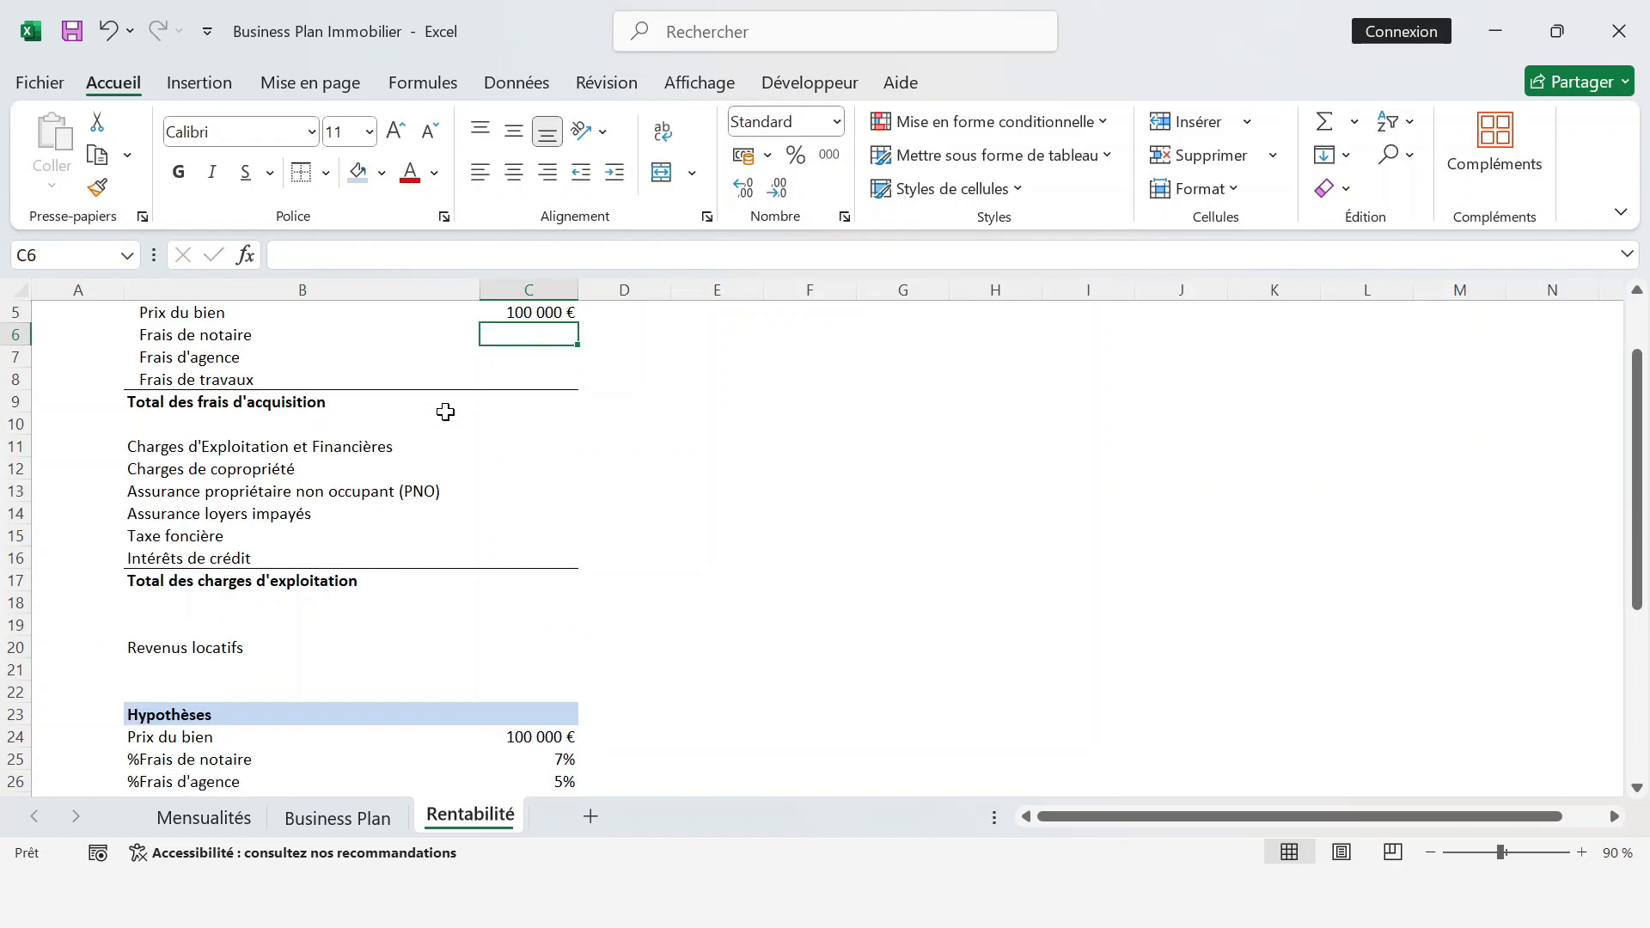
- Calculate the notary fees in C6 by multiplying the property price by the notary percentage, =C24*C25
text(=)
key(Down)
key(Down)
key(Down)
key(Down)
key(Down)
key(Down)
key(Down)
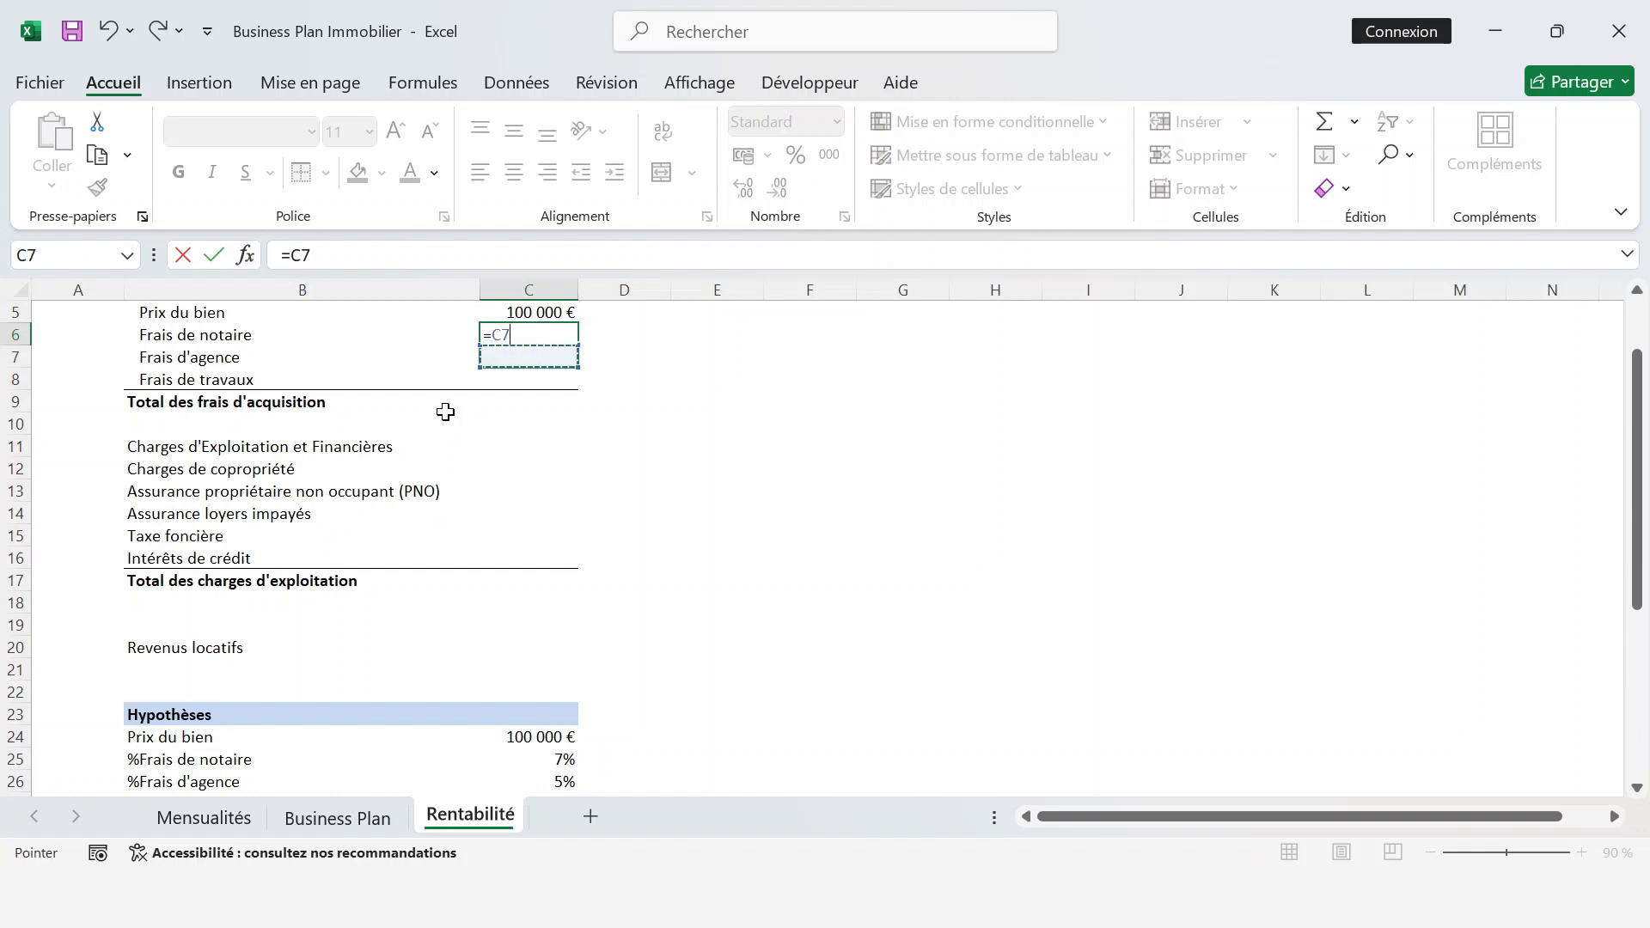
key(Down)
key(Down)
key(Down)
key(Down)
key(Down)
key(Down)
key(Down)
key(Down)
key(Down)
key(Down)
key(Down)
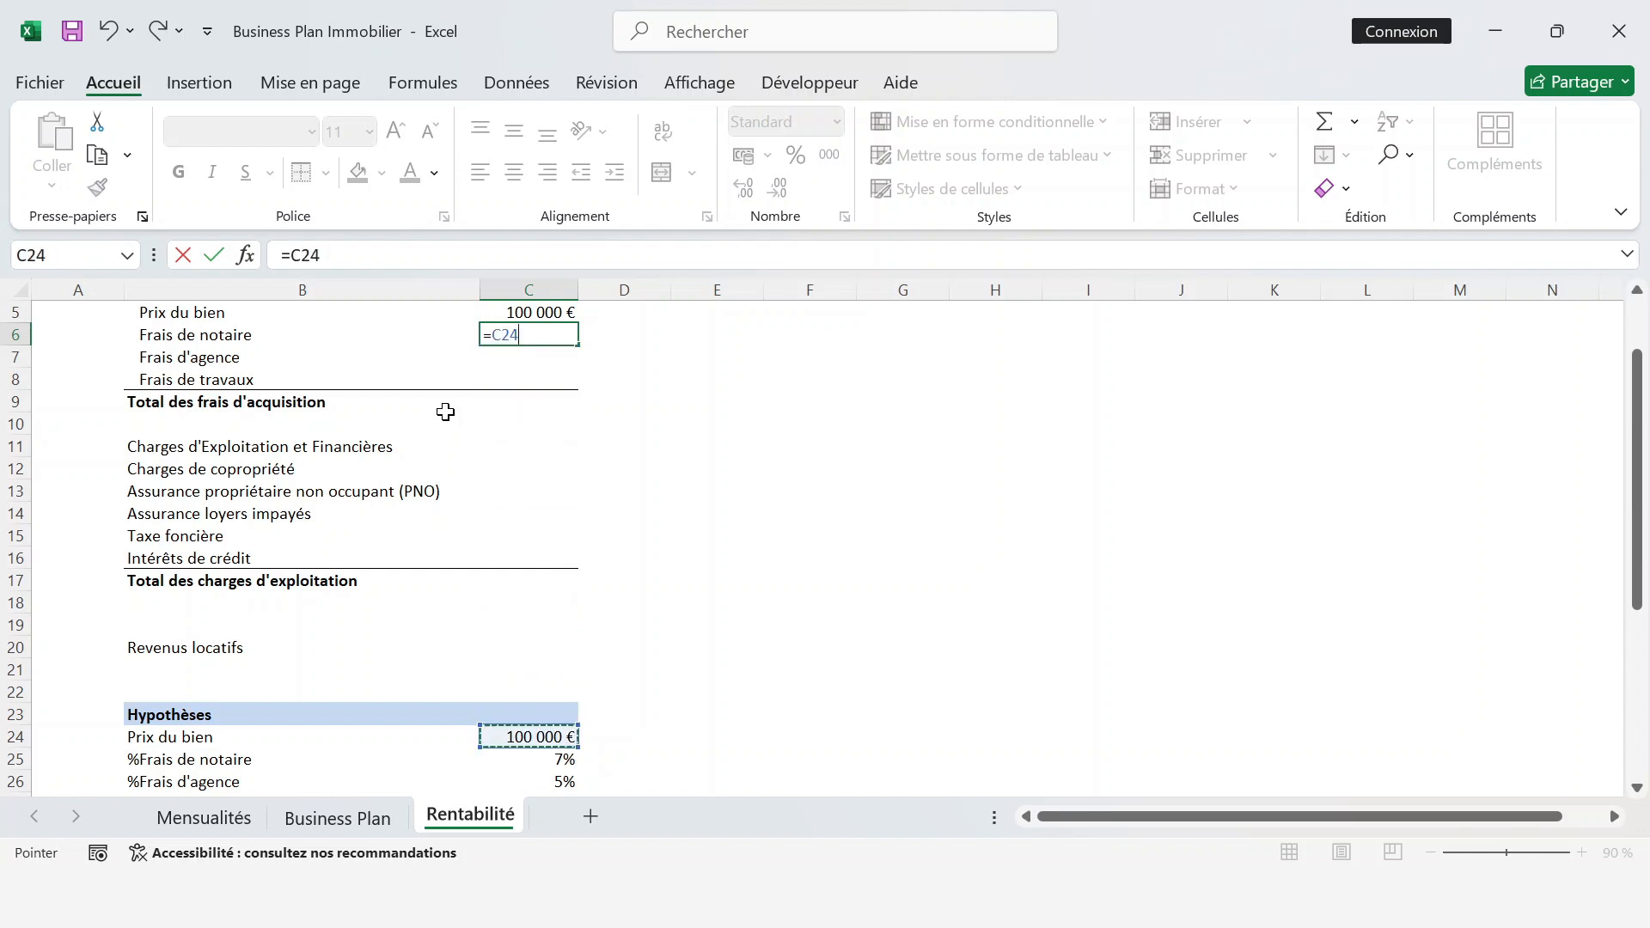
text(*)
key(Down)
key(Down)
key(Down)
key(Down)
key(Down)
key(Down)
key(Down)
key(Down)
key(Down)
key(Down)
key(Down)
key(Down)
key(Down)
key(Down)
key(Down)
key(Down)
key(Down)
key(Down)
key(Down)
key(Down)
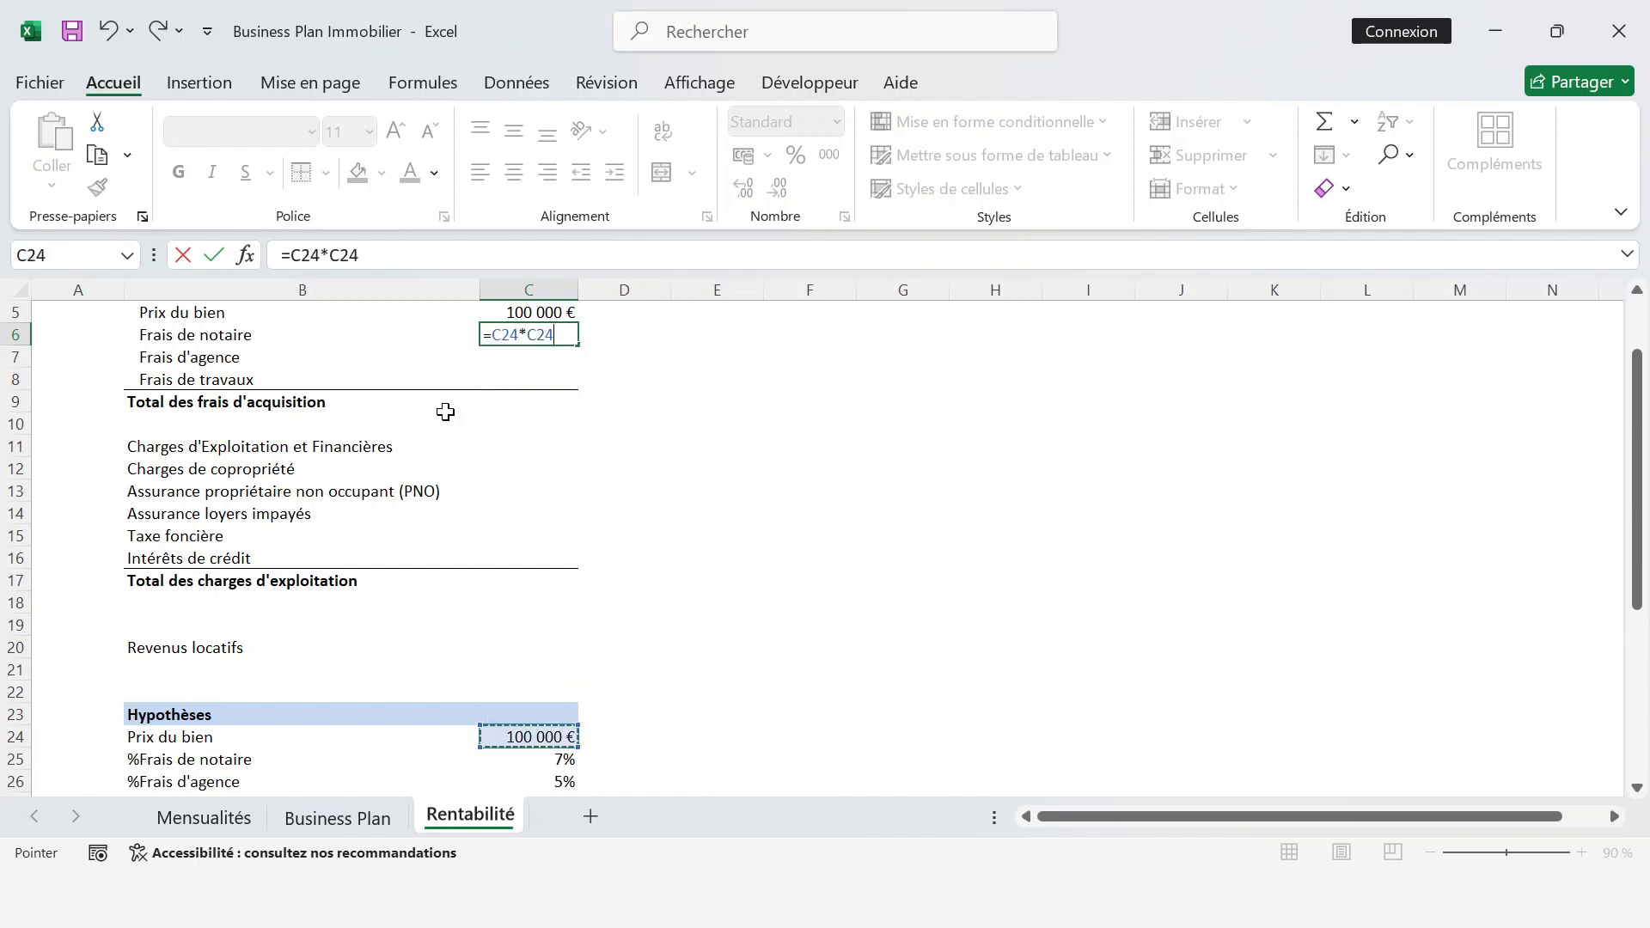
key(Up)
key(Return)
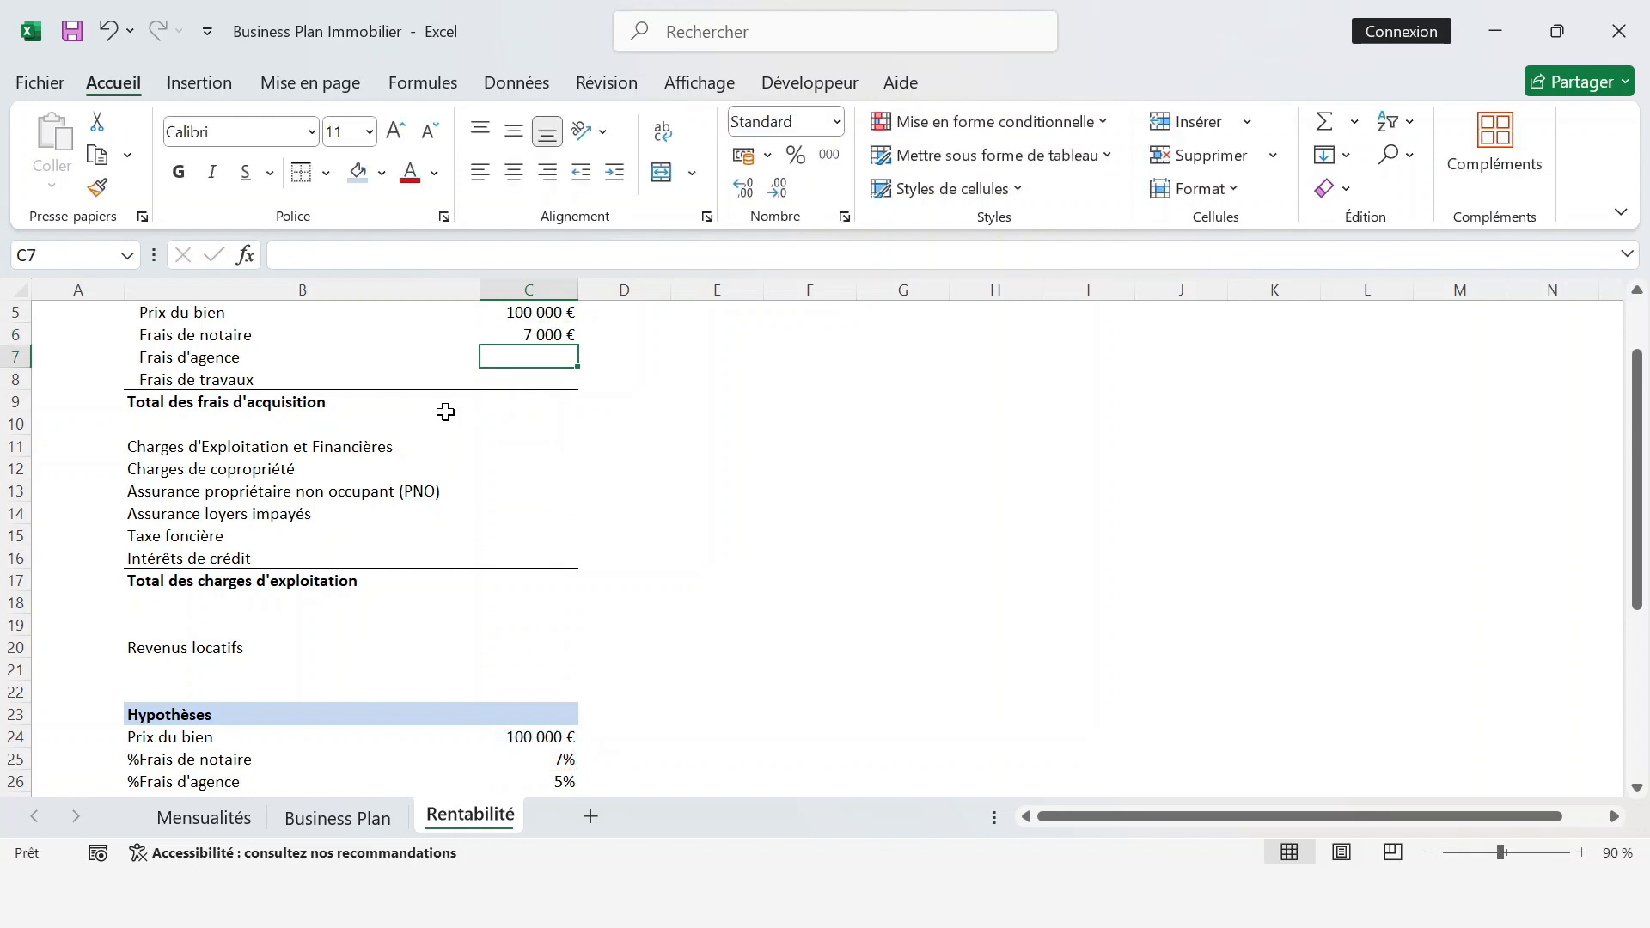
- Calculate the agency fees in C7 by multiplying the property price by the agency percentage, =C24*C26
text(=)
key(Down)
key(Down)
key(Down)
key(Down)
key(Down)
key(Down)
key(Down)
key(Down)
key(Down)
key(Down)
key(Down)
key(Down)
key(Down)
key(Down)
key(Down)
key(Down)
key(Down)
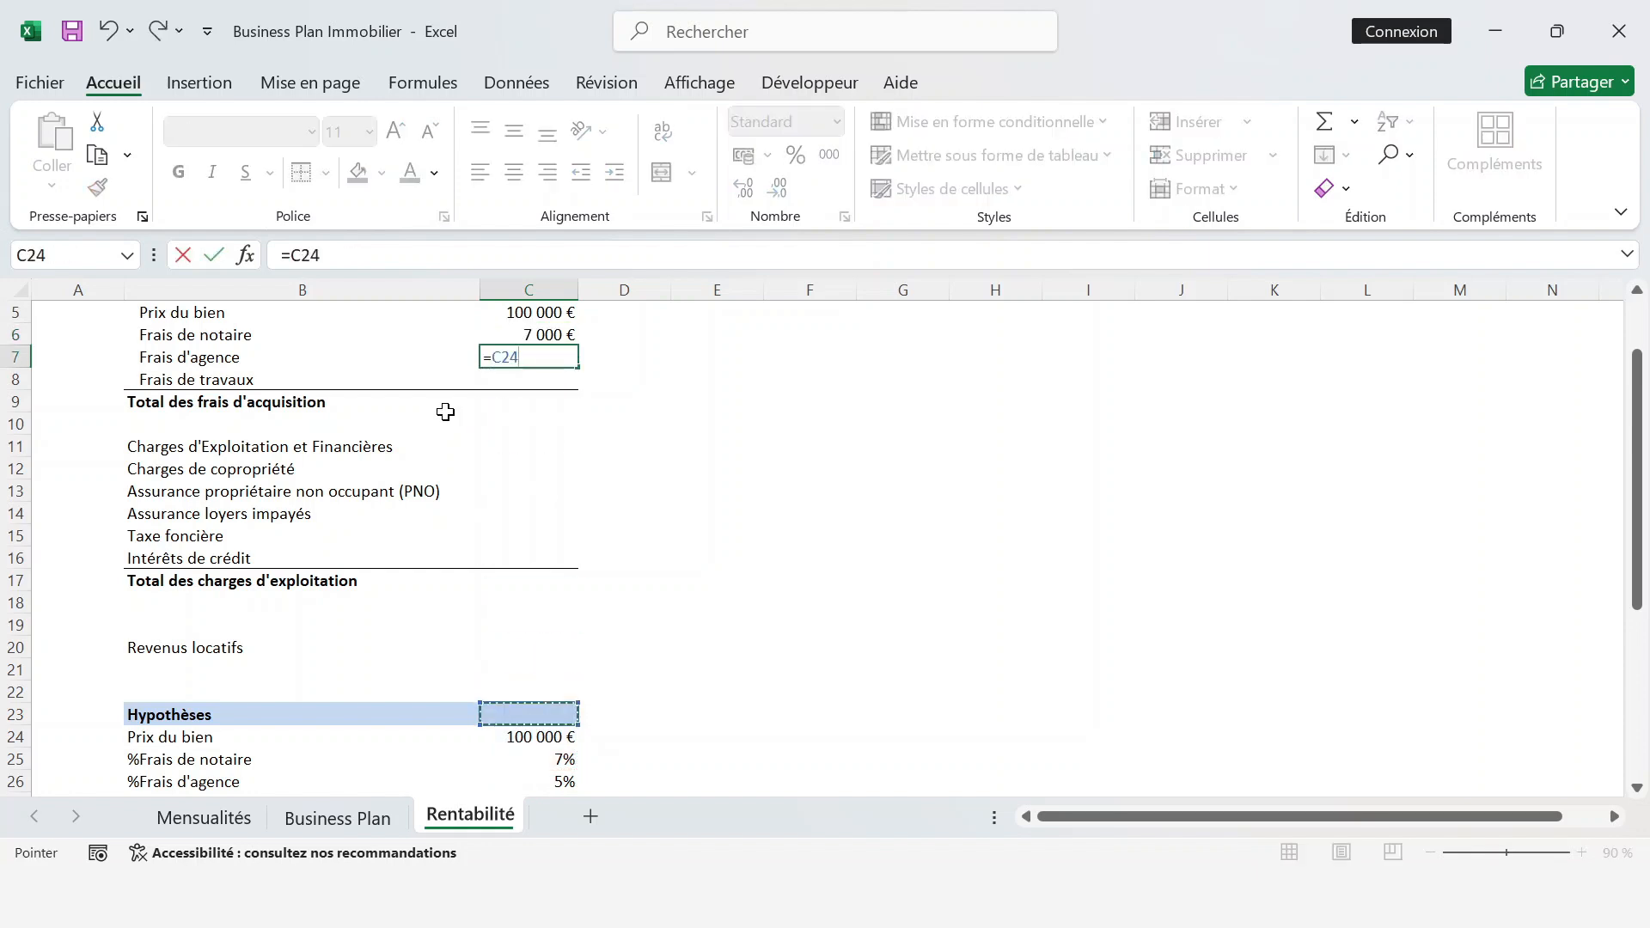
text(*)
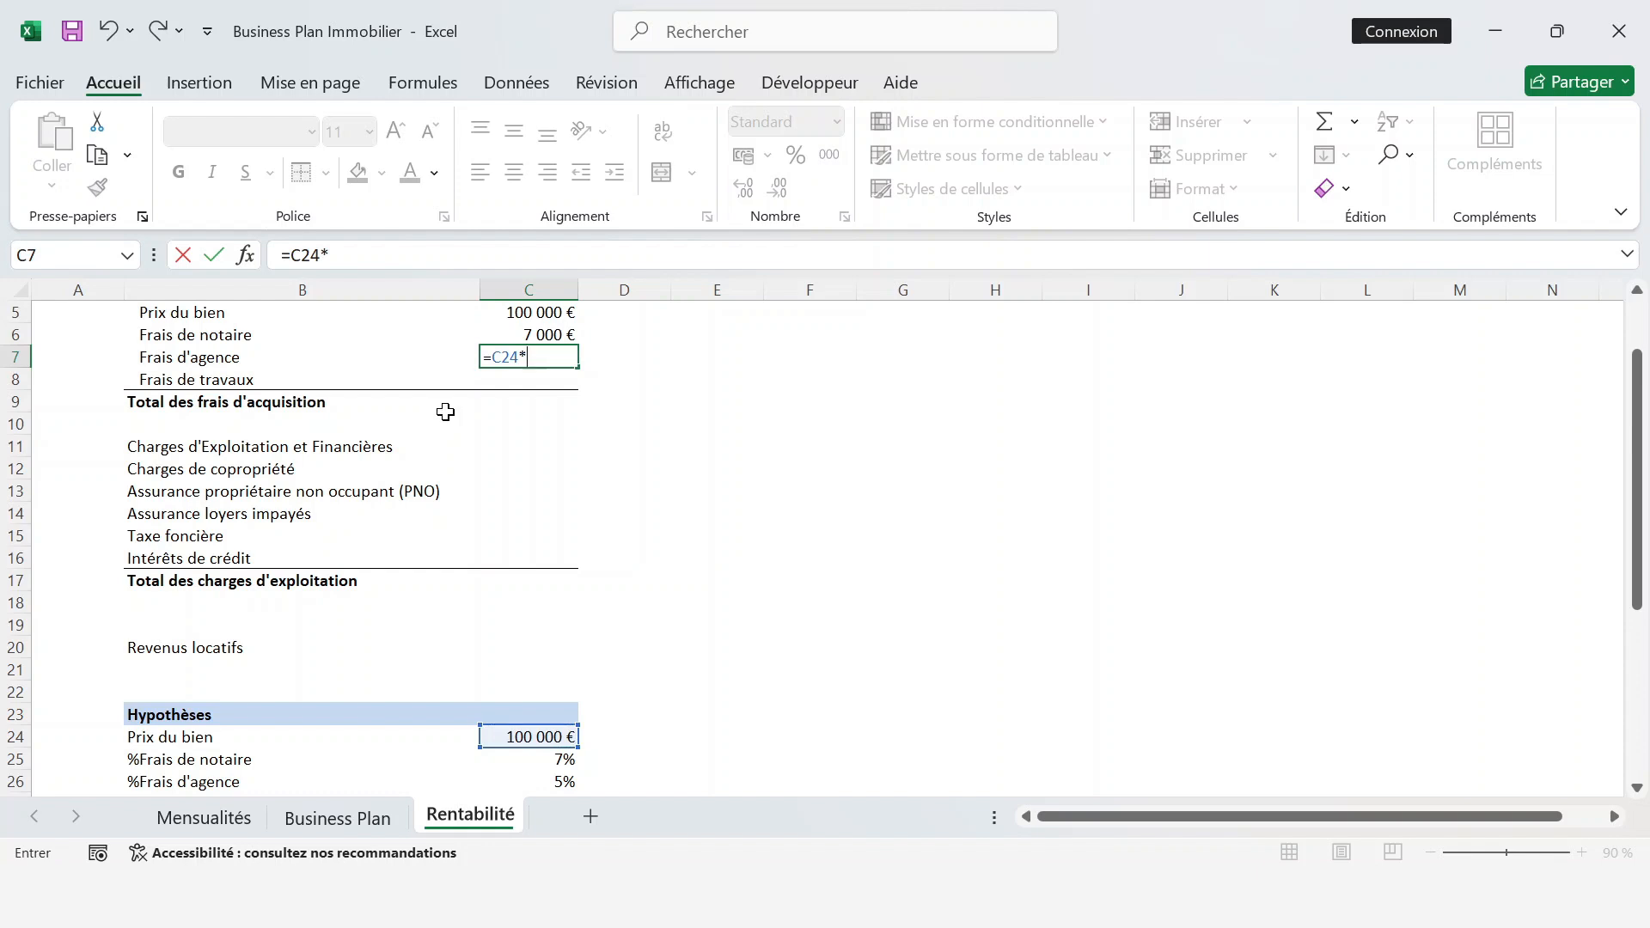
key(Down)
key(Down)
key(Down)
key(Down)
key(Down)
key(Down)
key(Down)
key(Down)
key(Down)
key(Down)
key(Down)
key(Down)
key(Down)
key(Down)
key(Down)
key(Down)
key(Down)
key(Down)
key(Down)
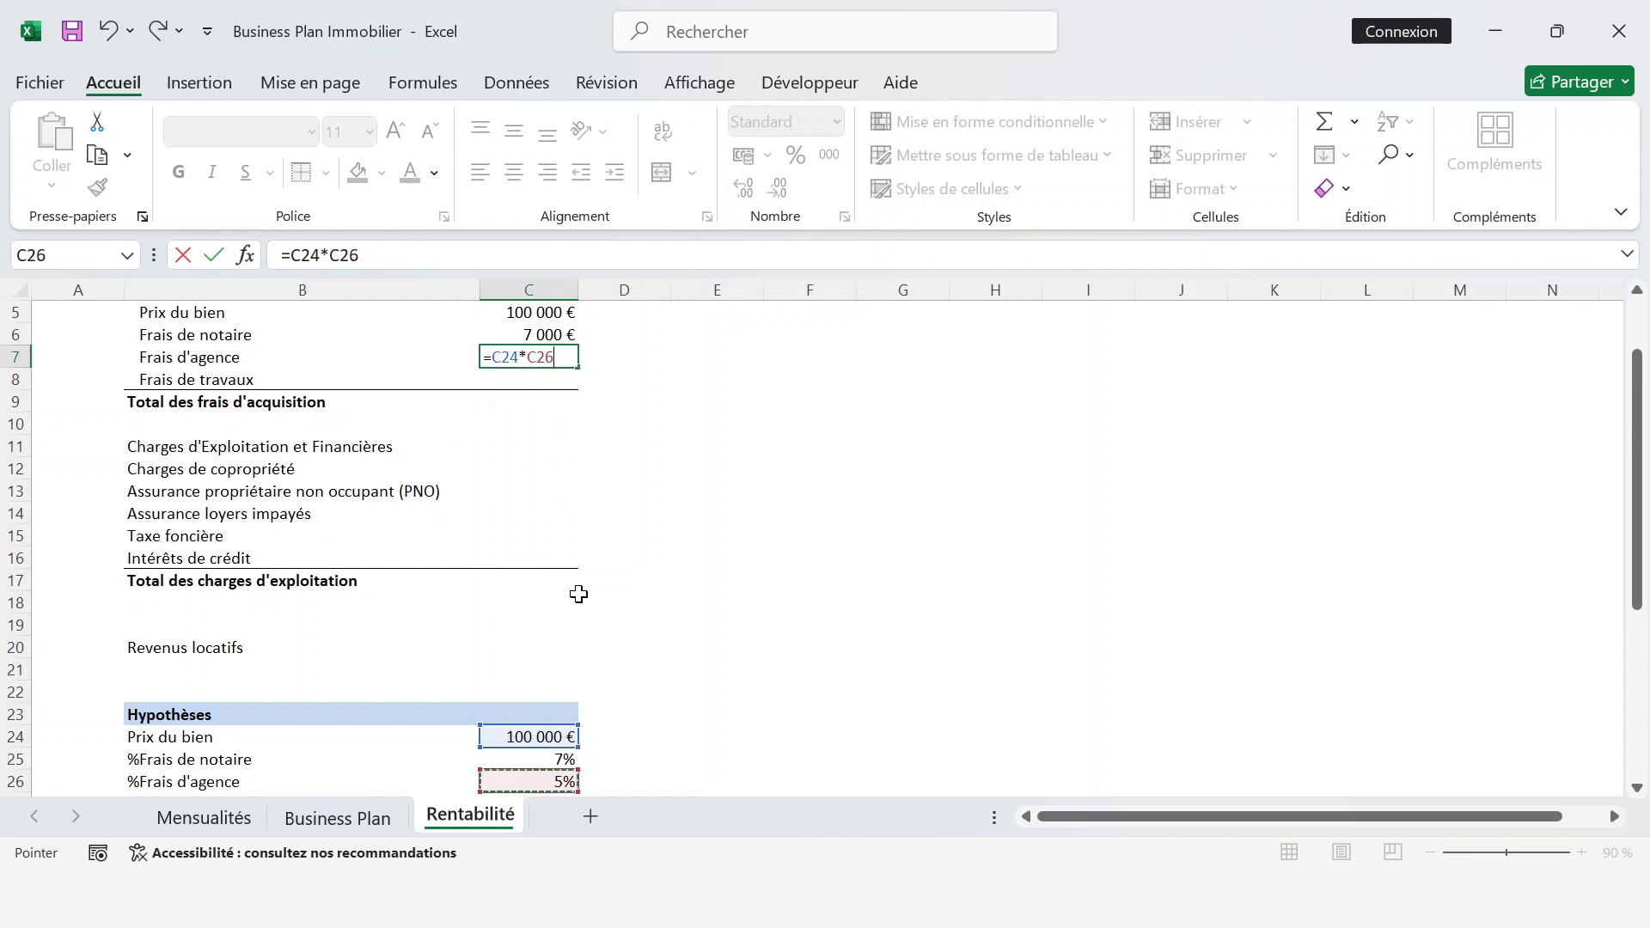
key(Return)
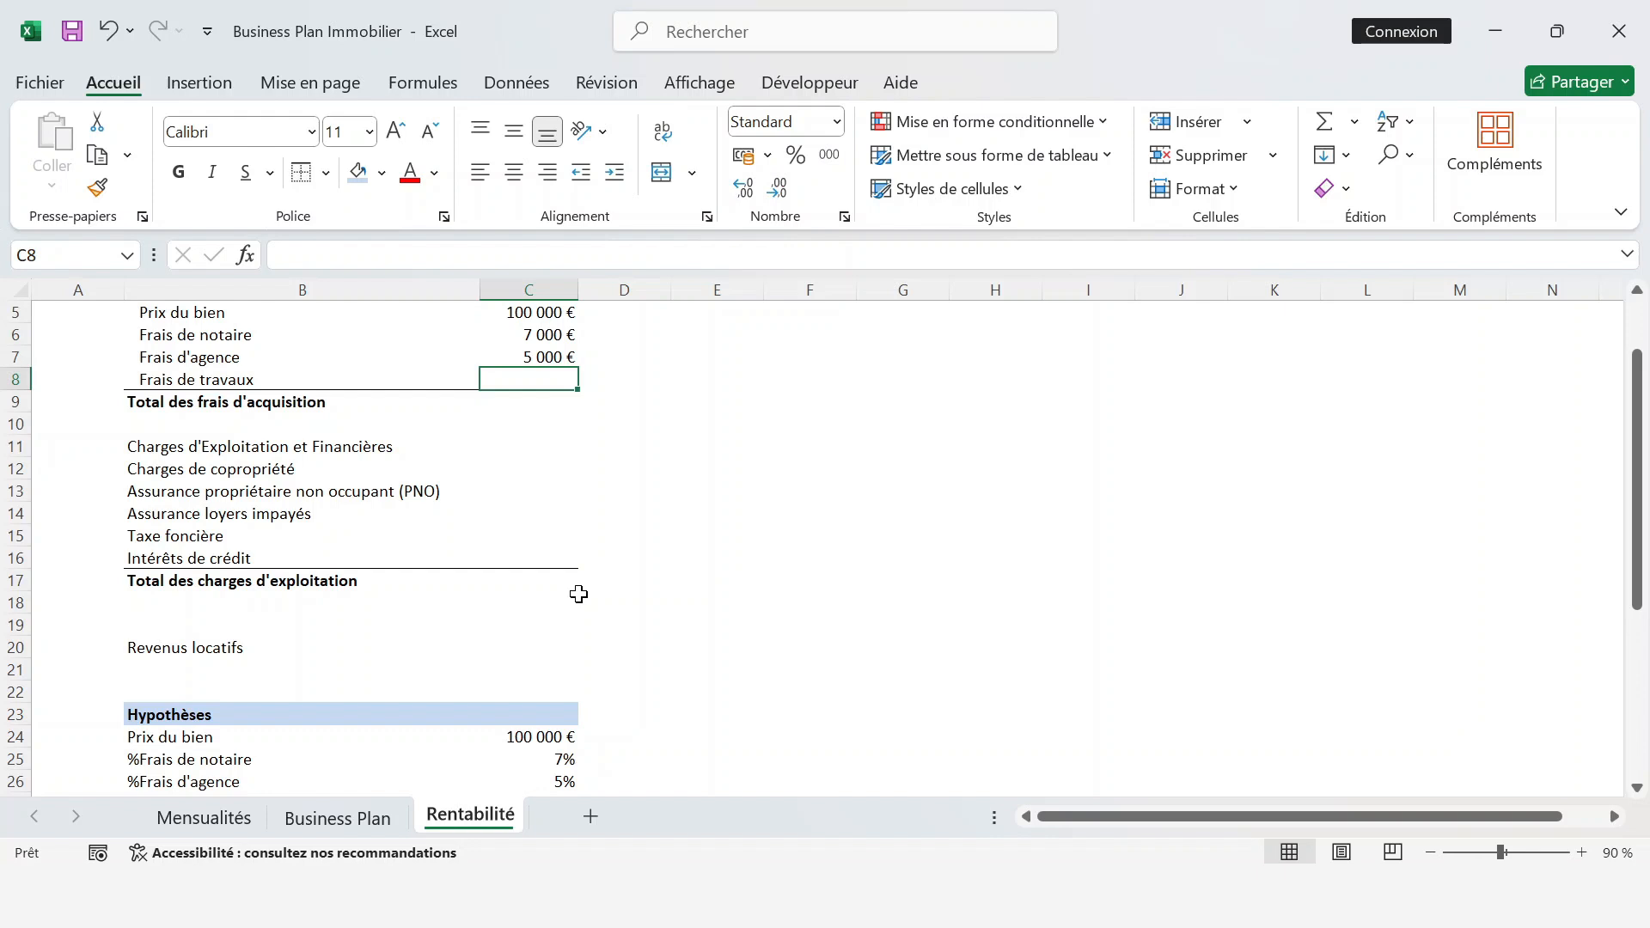
- Link the works cost in C8 to the works amount in the assumptions with =C27
text(=)
key(Down)
key(Down)
key(Down)
key(Down)
key(Down)
key(Down)
key(Down)
key(Down)
key(Down)
key(Down)
key(Down)
key(Down)
key(Down)
key(Down)
key(Down)
key(Down)
key(Down)
key(Down)
key(Down)
key(Down)
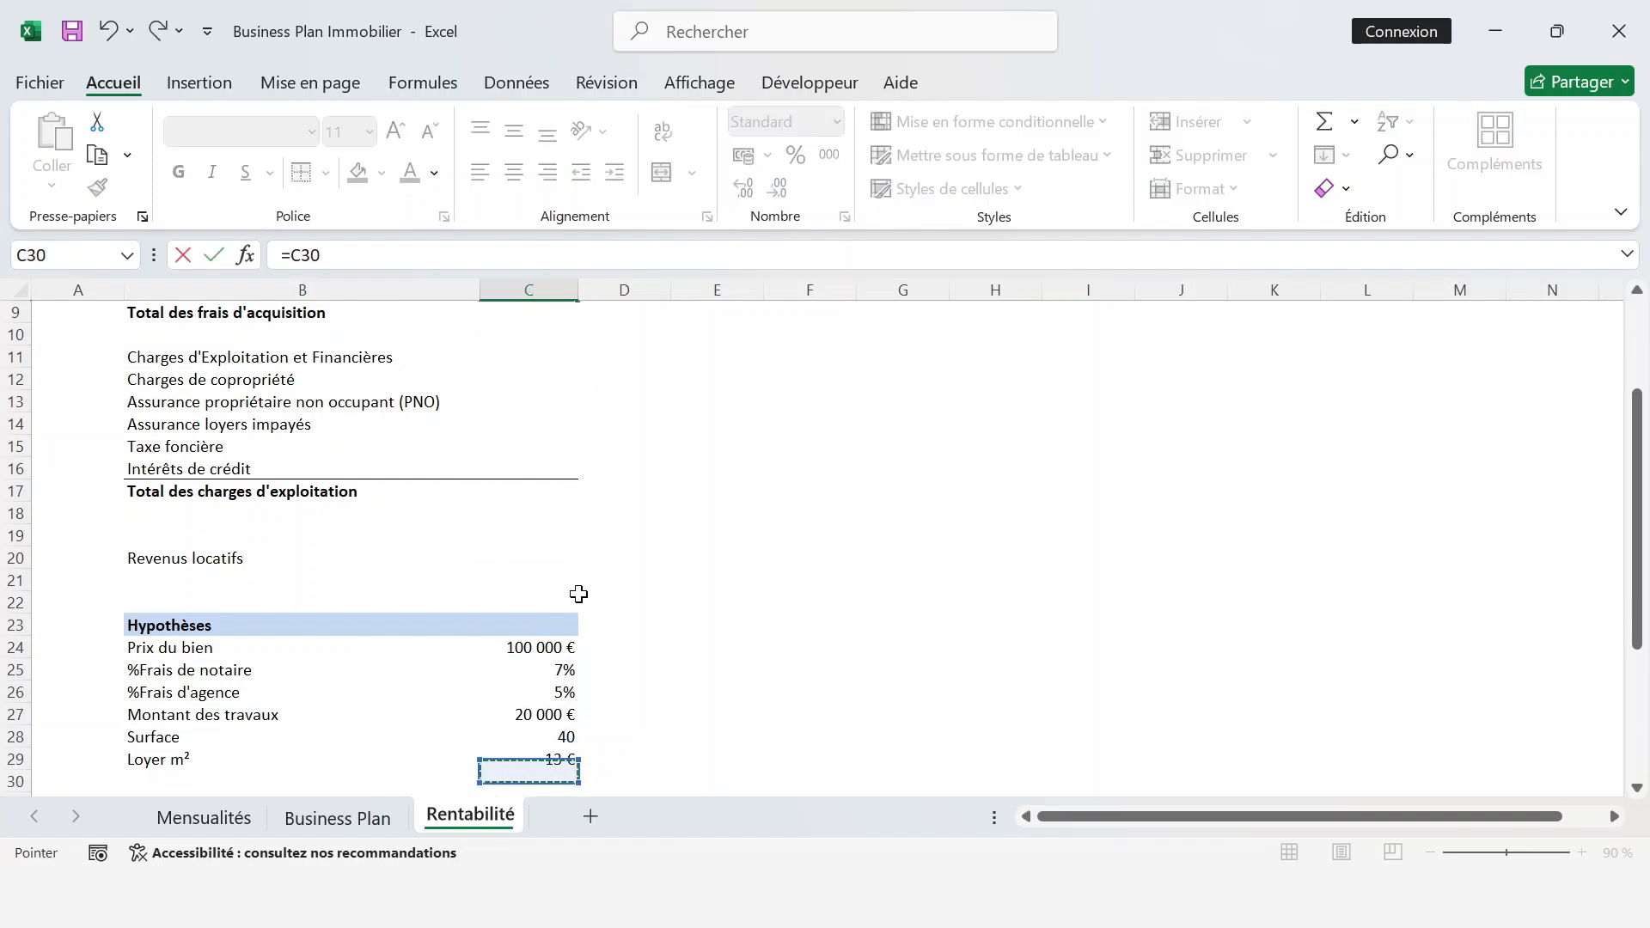
key(Up)
key(Up)
key(Up)
key(Return)
- Total the acquisition costs in C9 with =SOMME(C5:C8) and make the result bold
scroll(578, 594, up, 3)
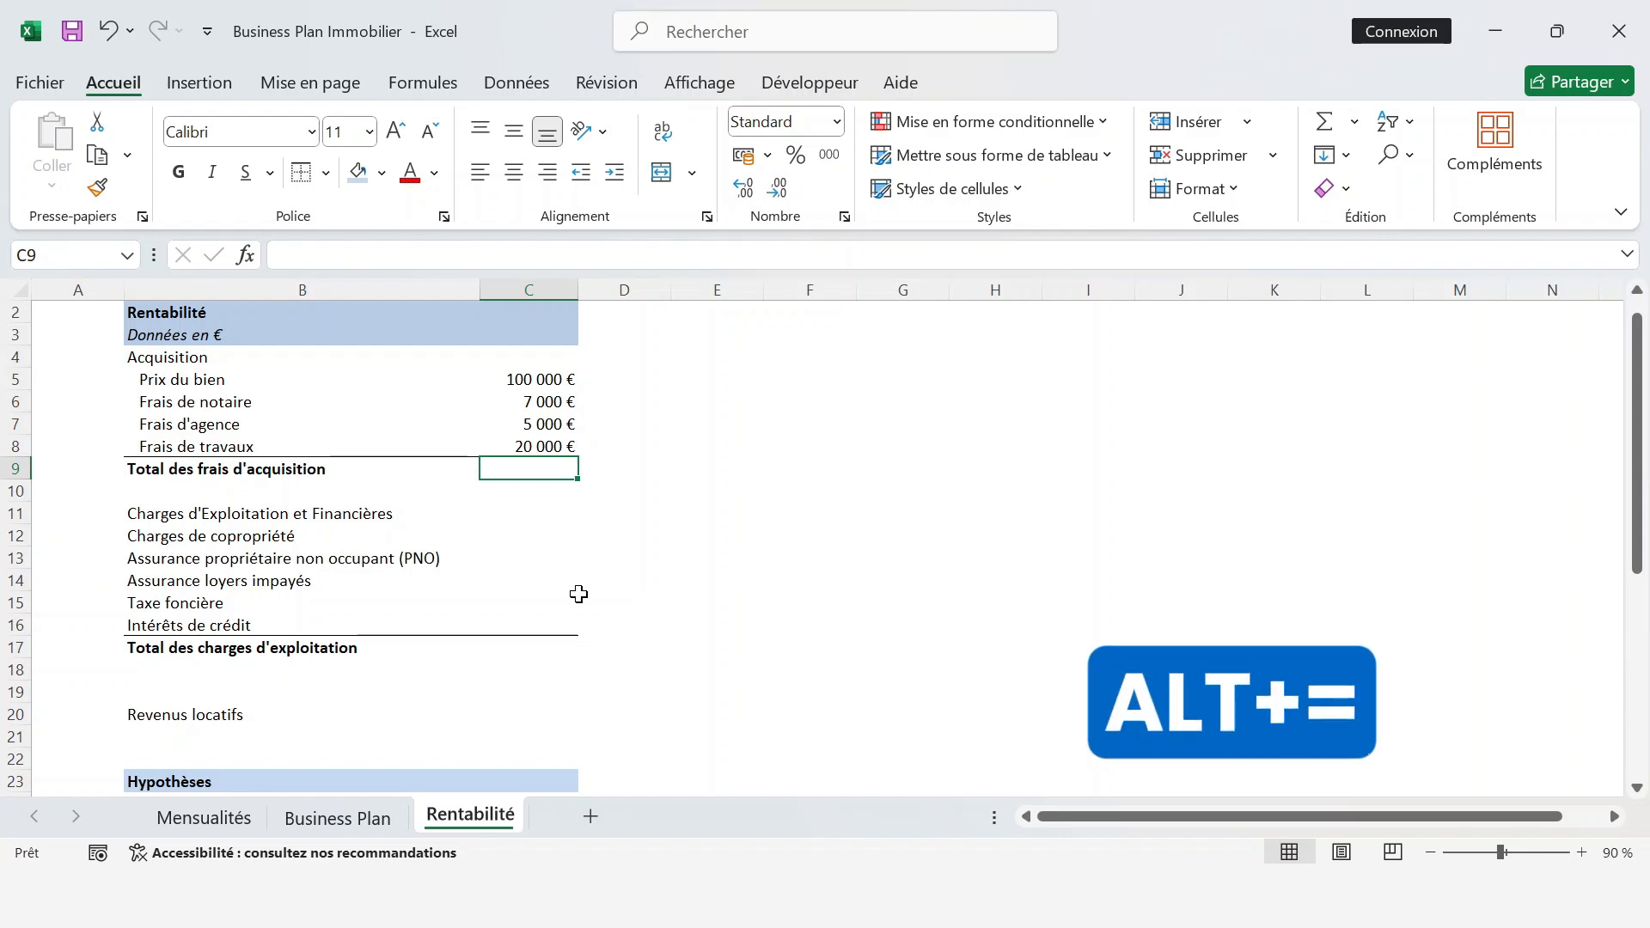
key(alt+equal)
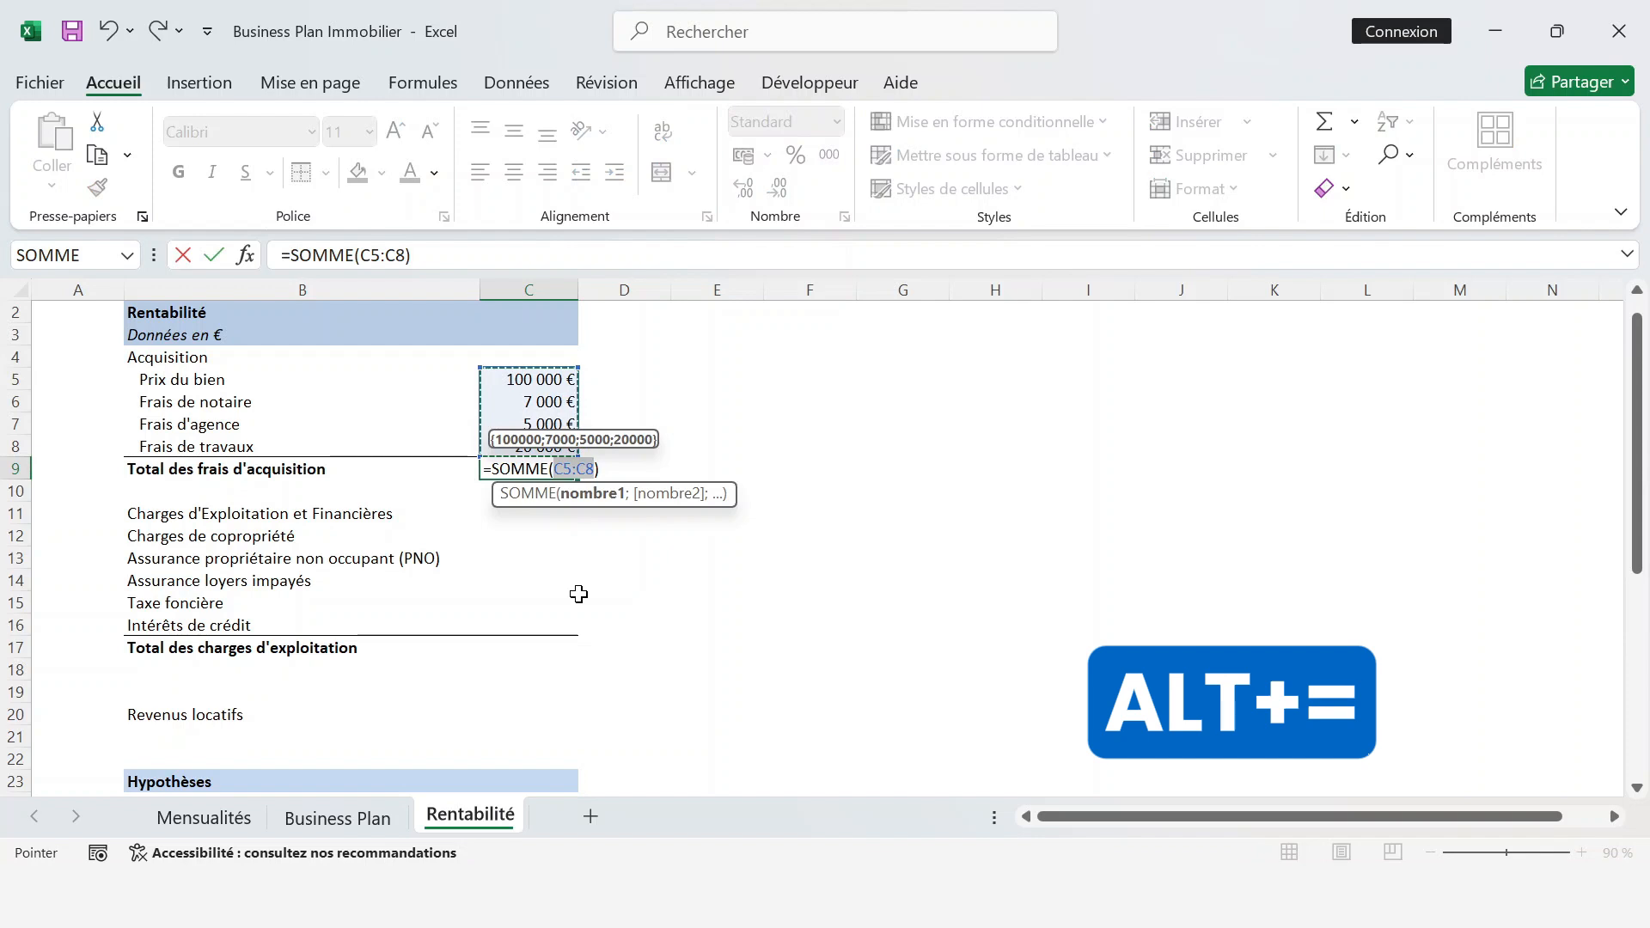
key(Return)
key(Up)
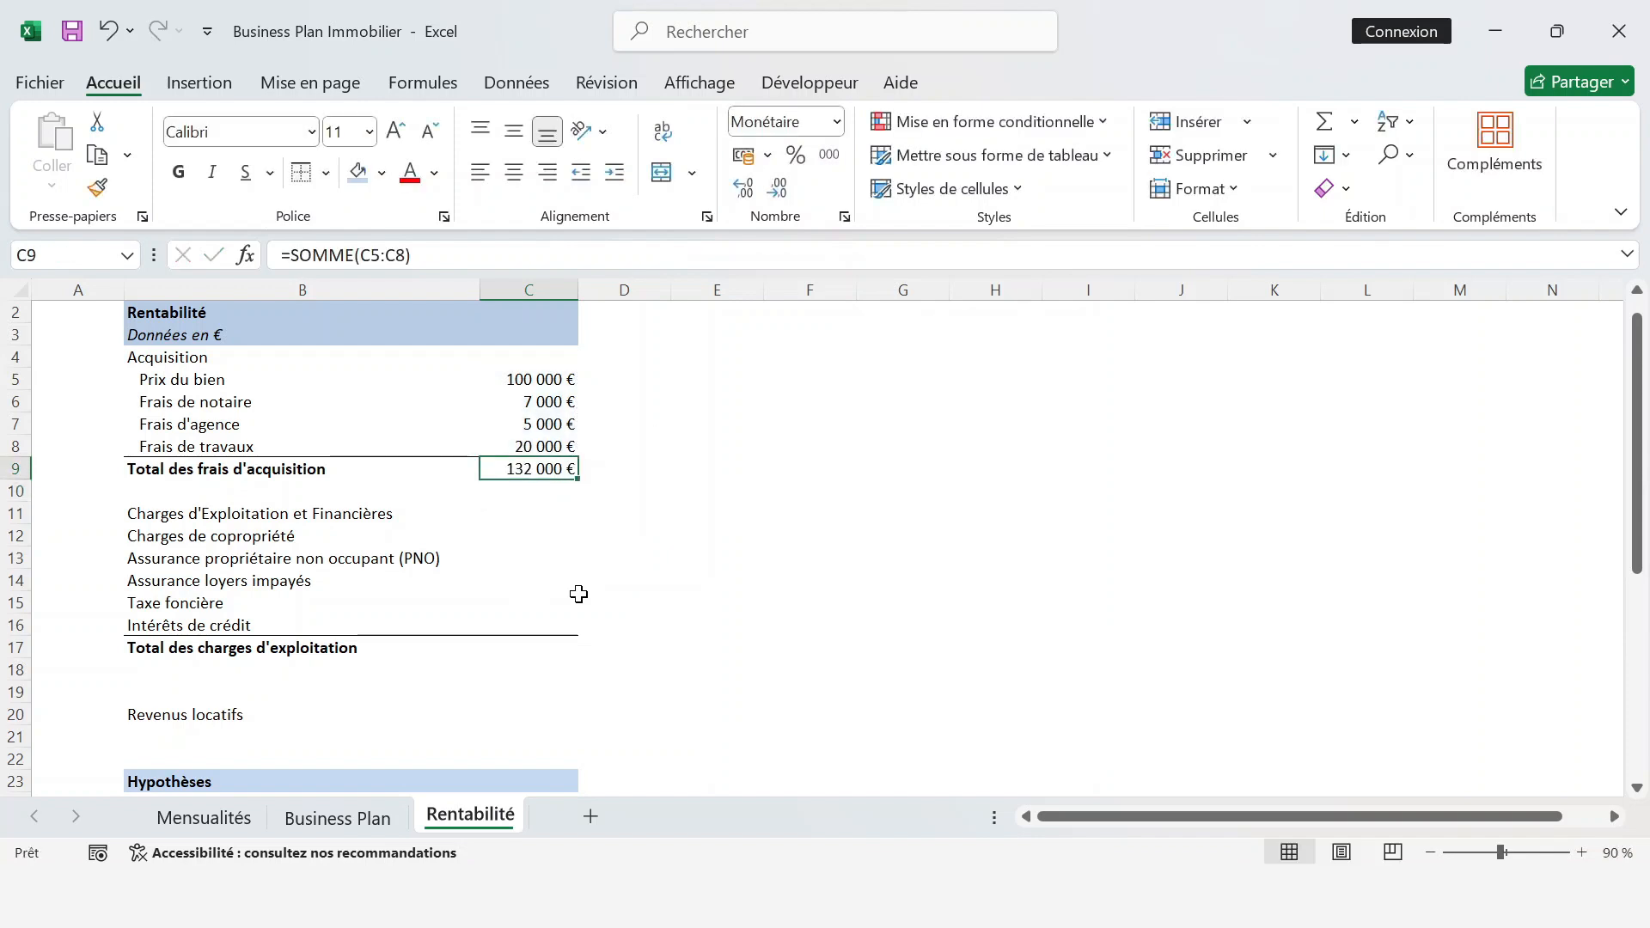
key(ctrl+g)
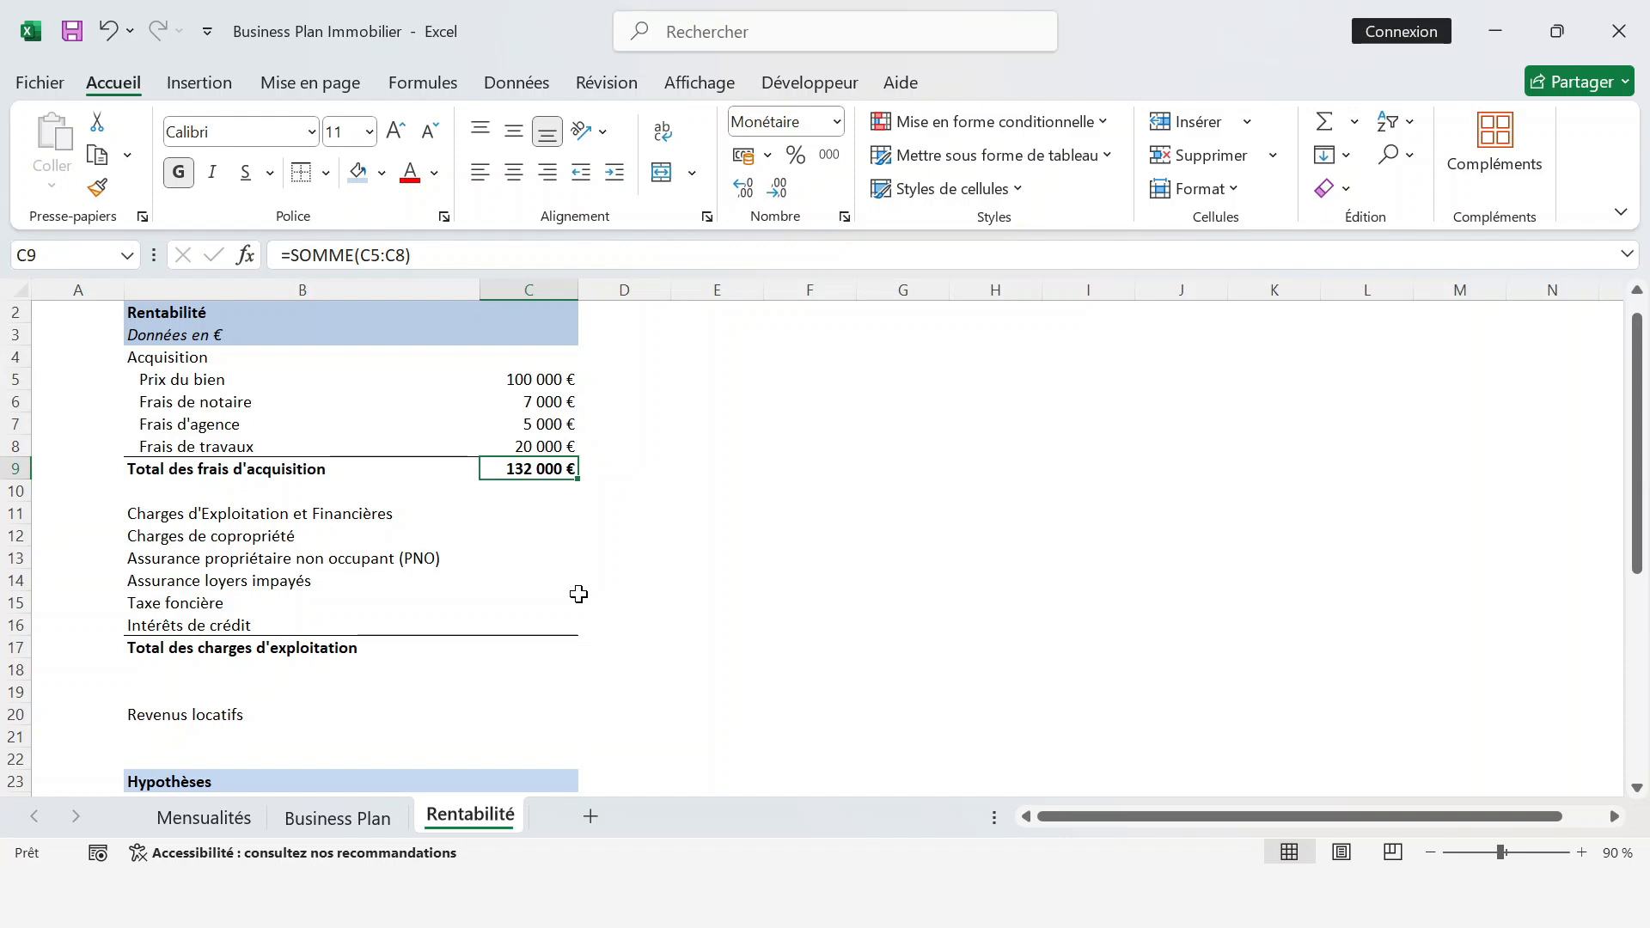
- Indent the charge labels in B12:B16, from Charges de copropriété to Intérêts de crédit, by one level
scroll(579, 594, down, 1)
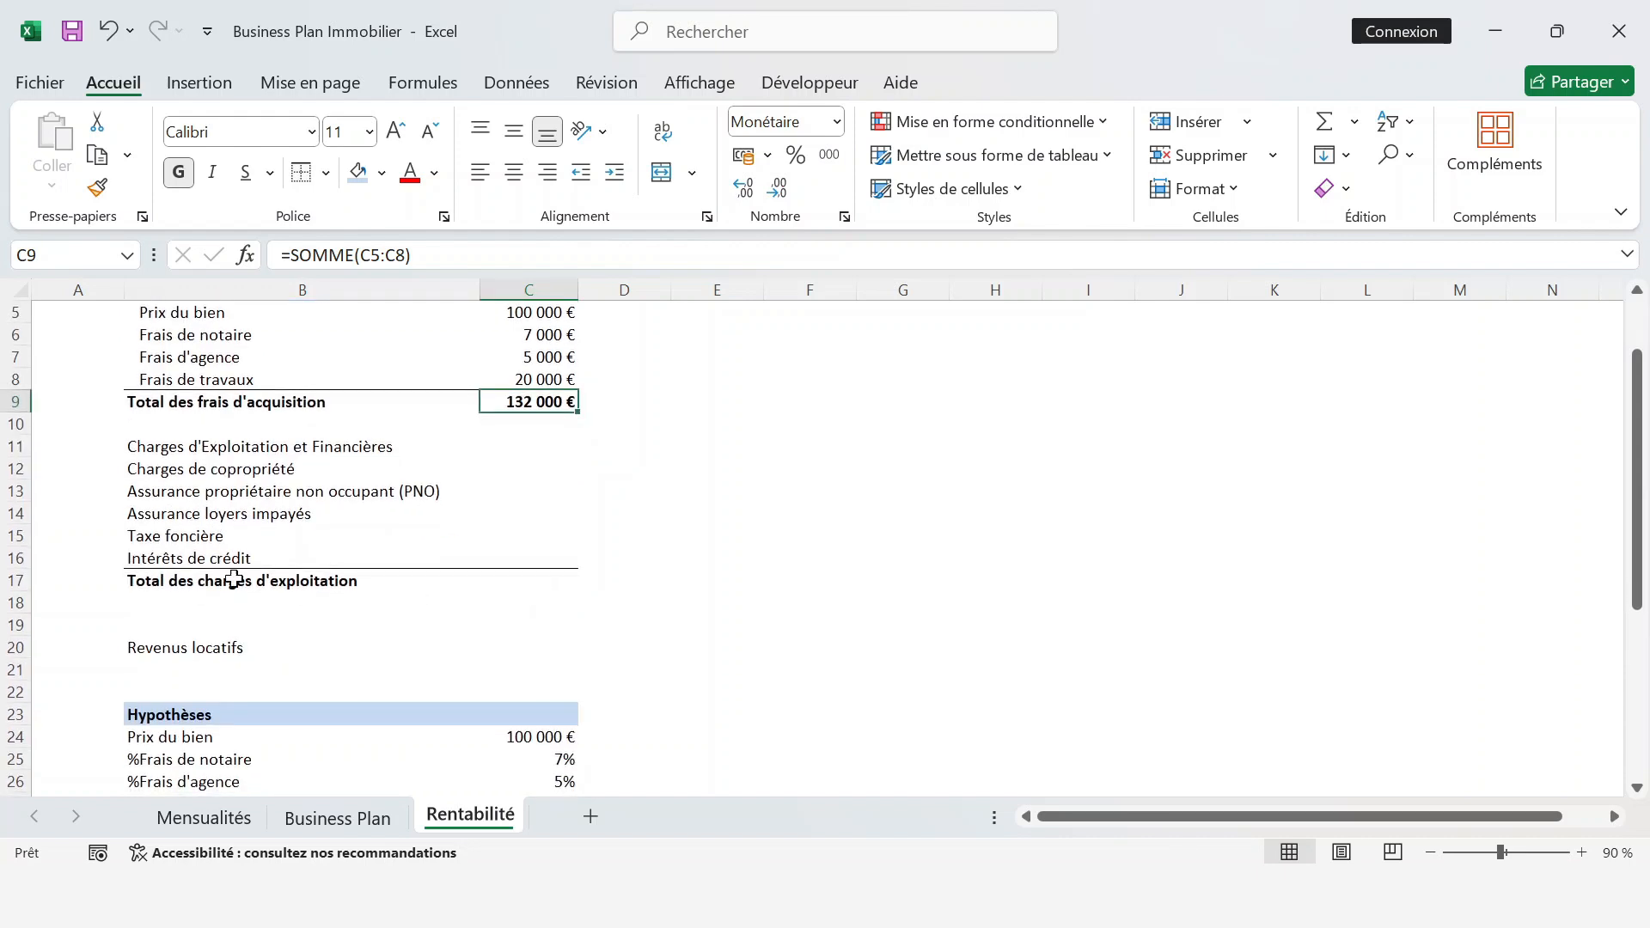
drag(228, 477, 227, 555)
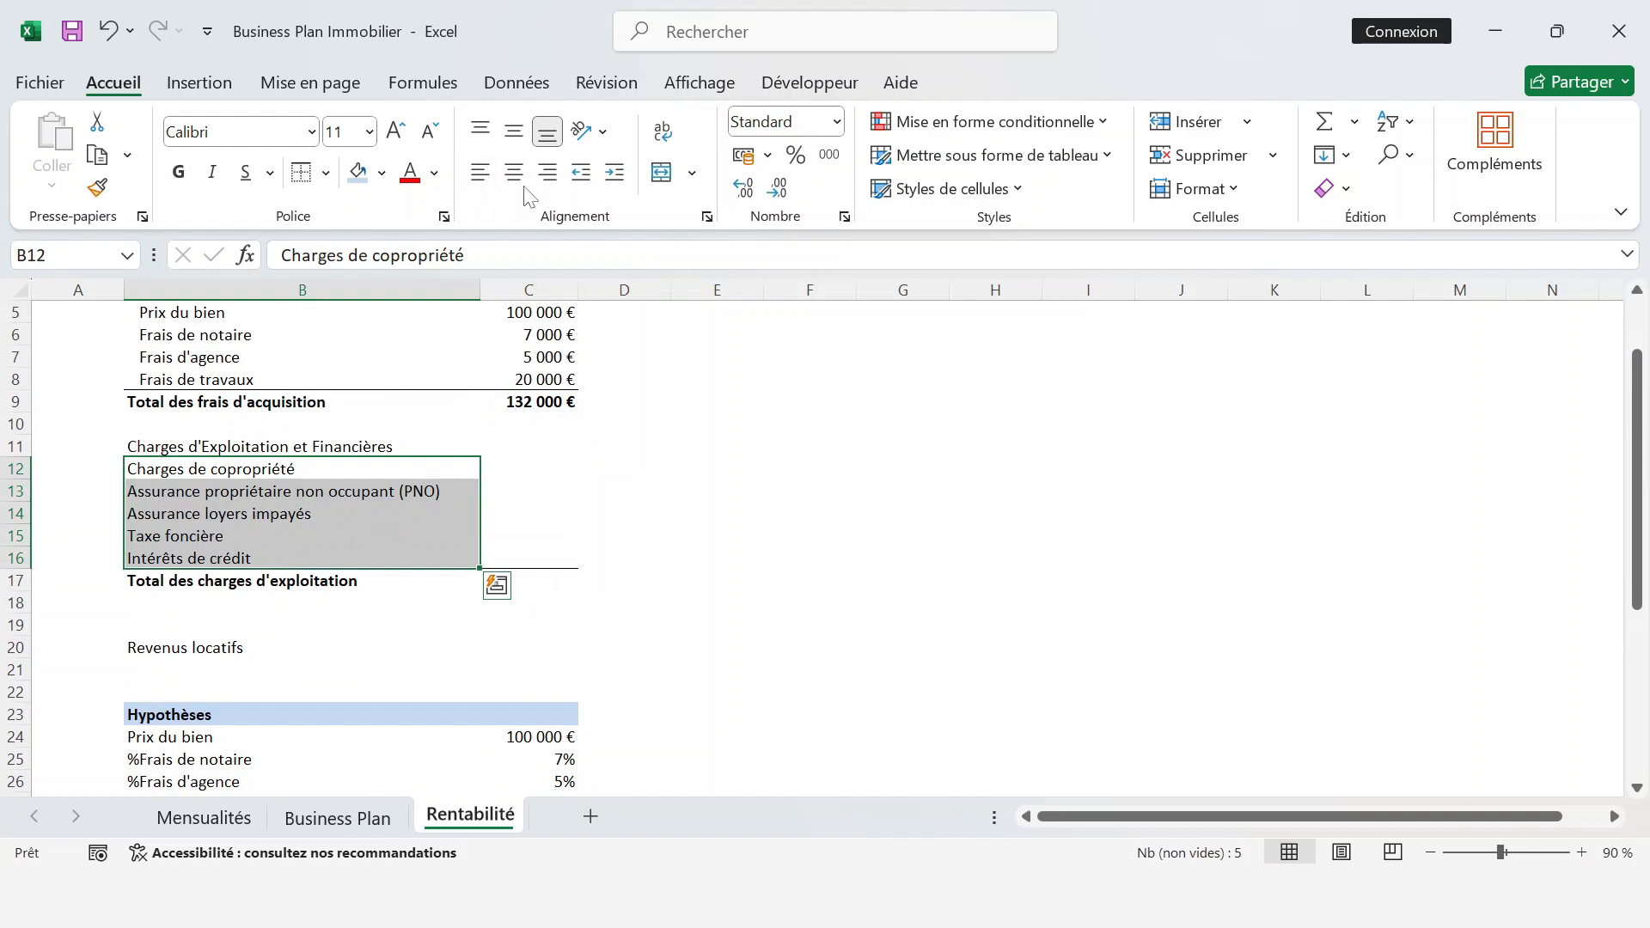
click(616, 173)
scroll(610, 532, up, 2)
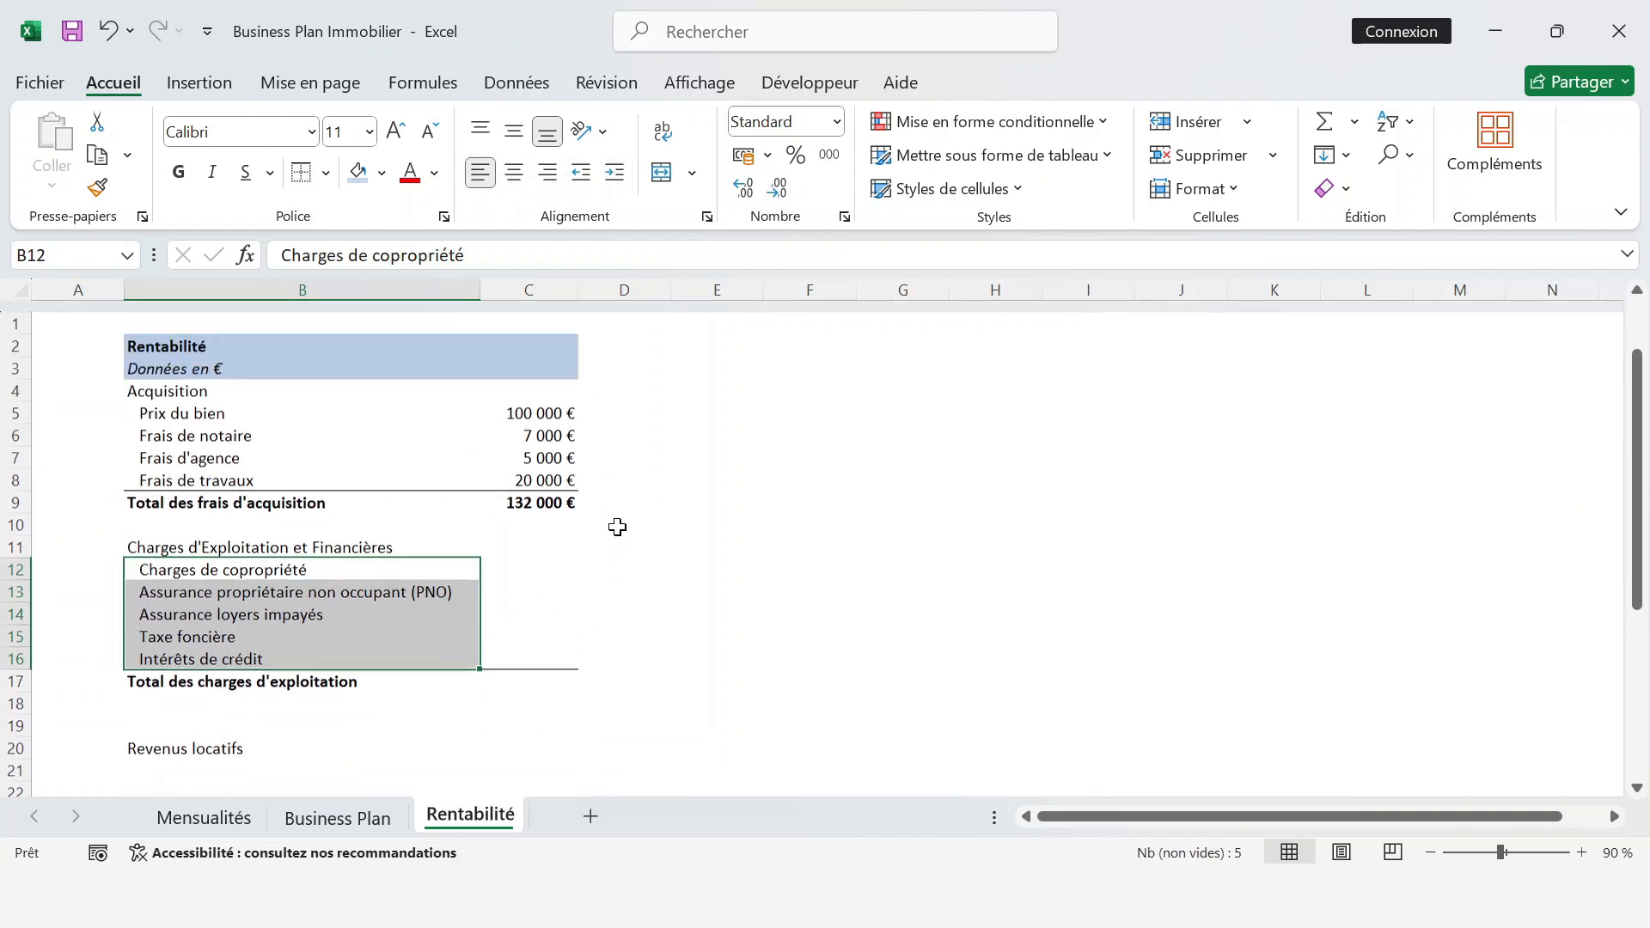
- Format the assumptions rows B24:C29 with a light blue fill and bold dark blue text
scroll(613, 527, down, 4)
drag(159, 601, 516, 721)
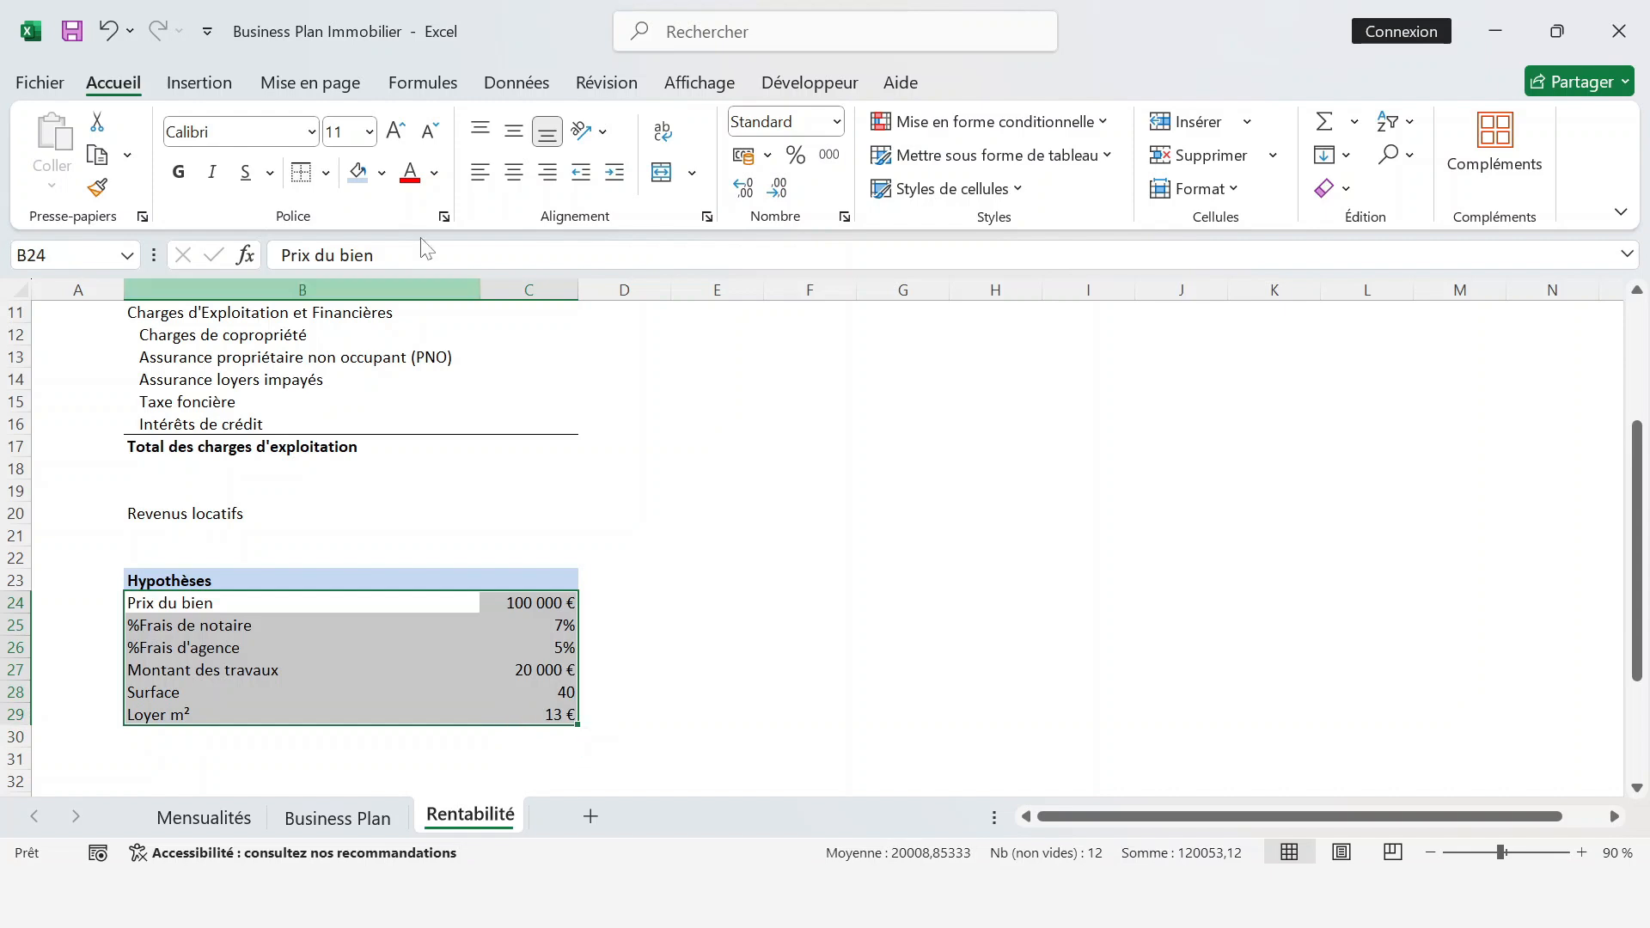
click(359, 180)
key(ctrl+g)
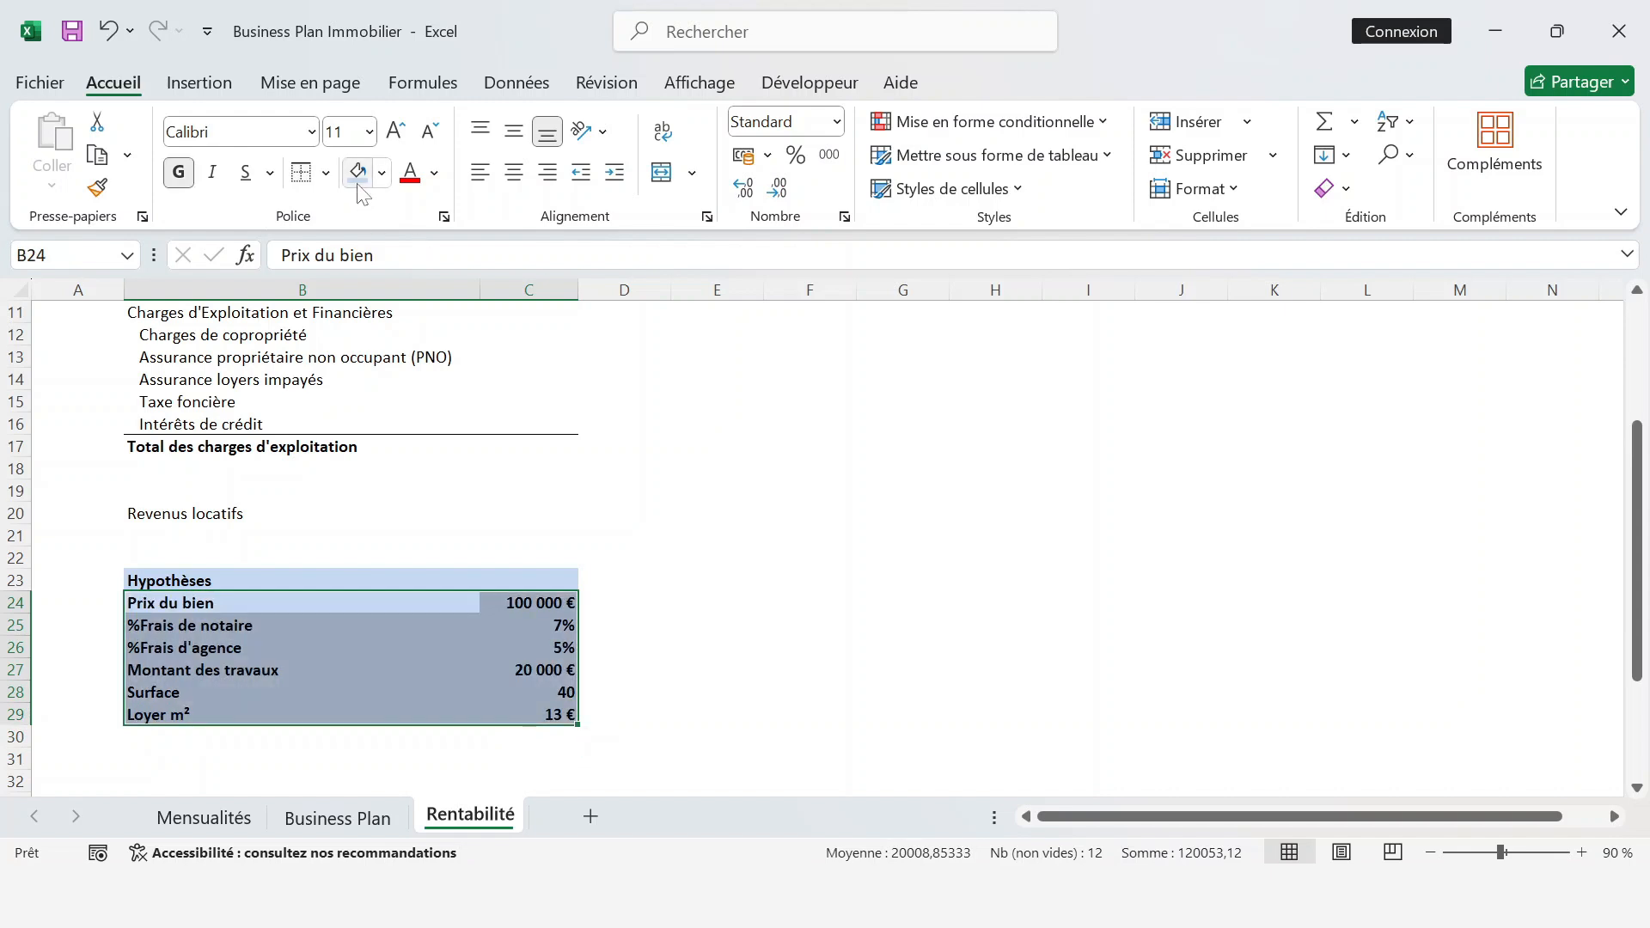
scroll(602, 558, down, 1)
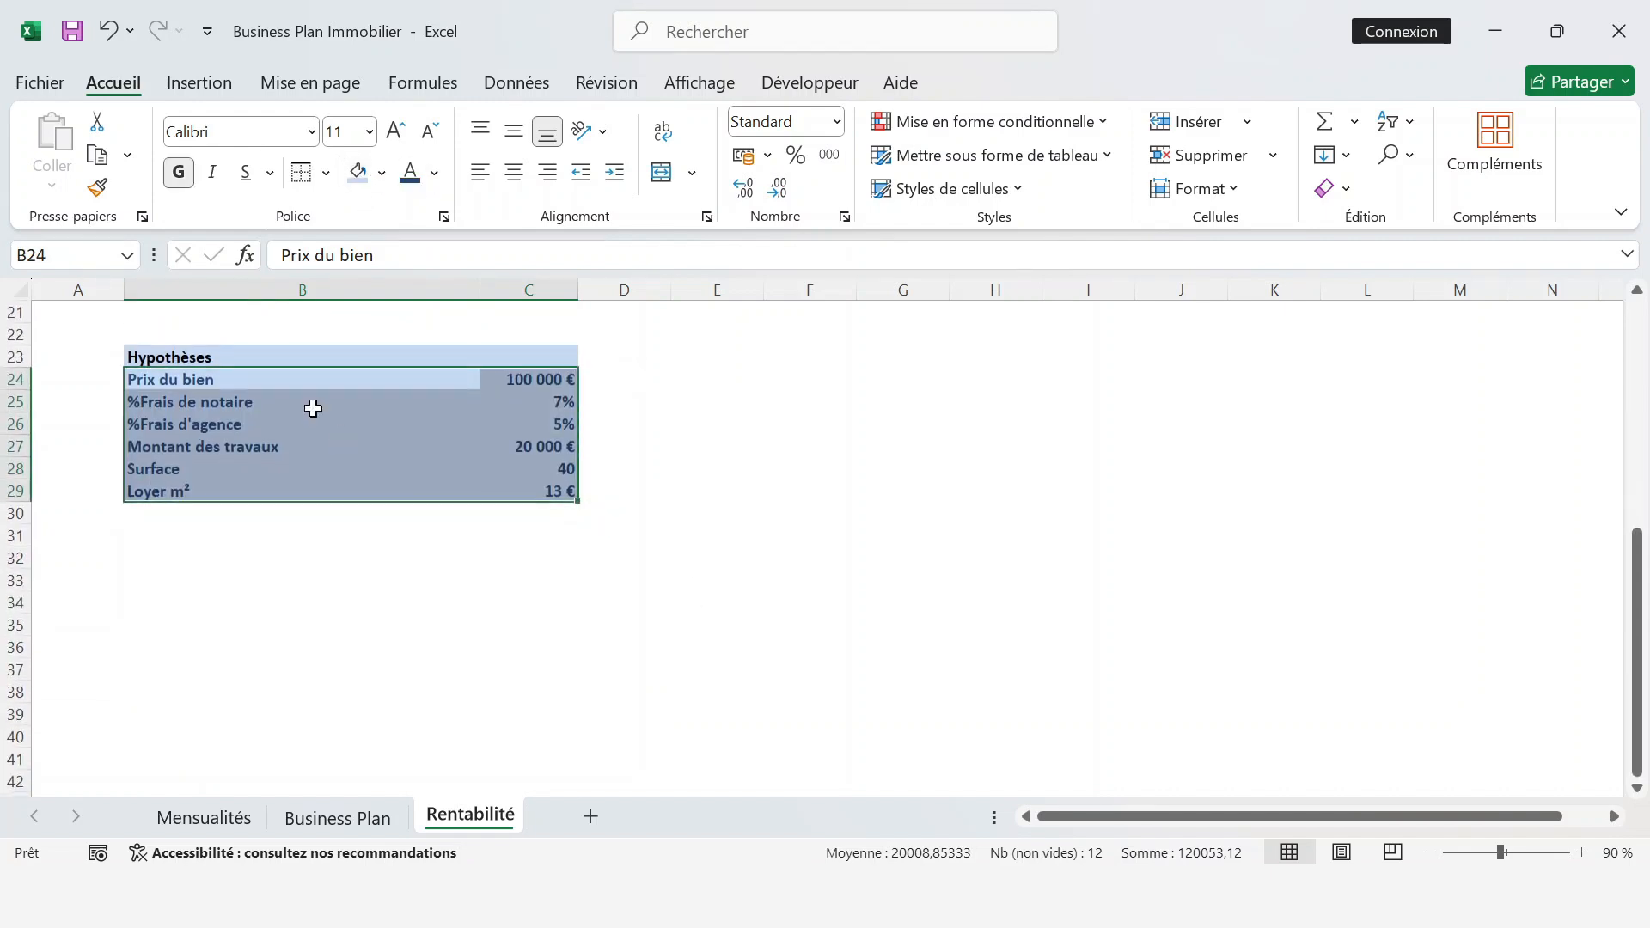
click(659, 427)
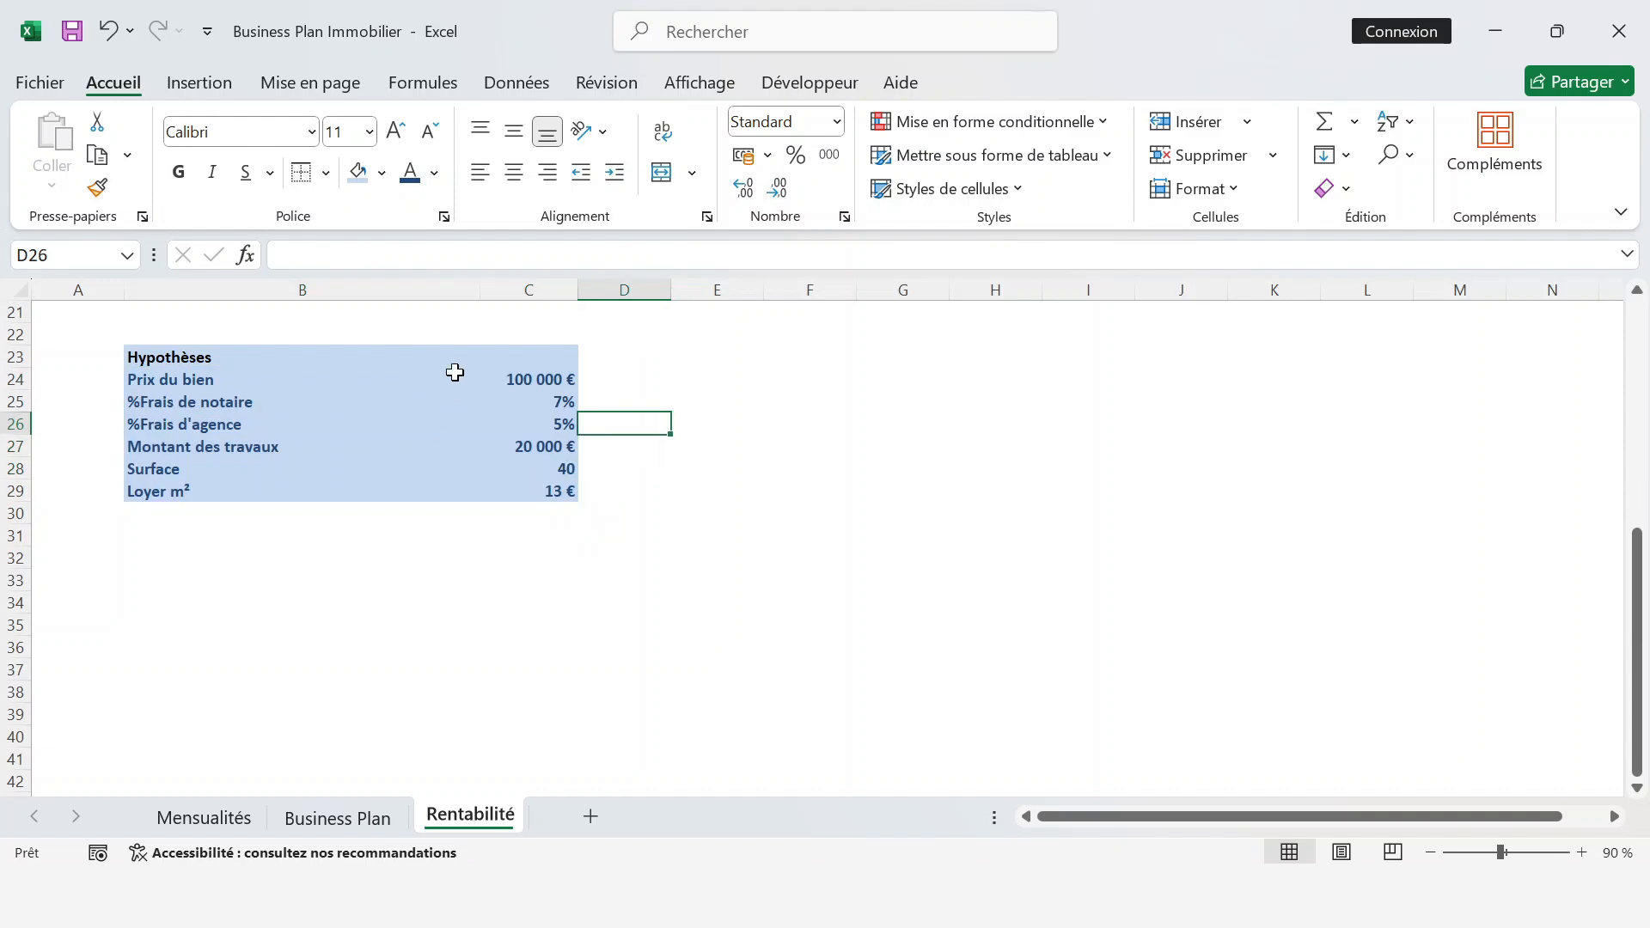
- Copy the charges heading and labels from B11:B16 into the assumptions section, starting at B30 below Loyer m²
click(164, 535)
key(Up)
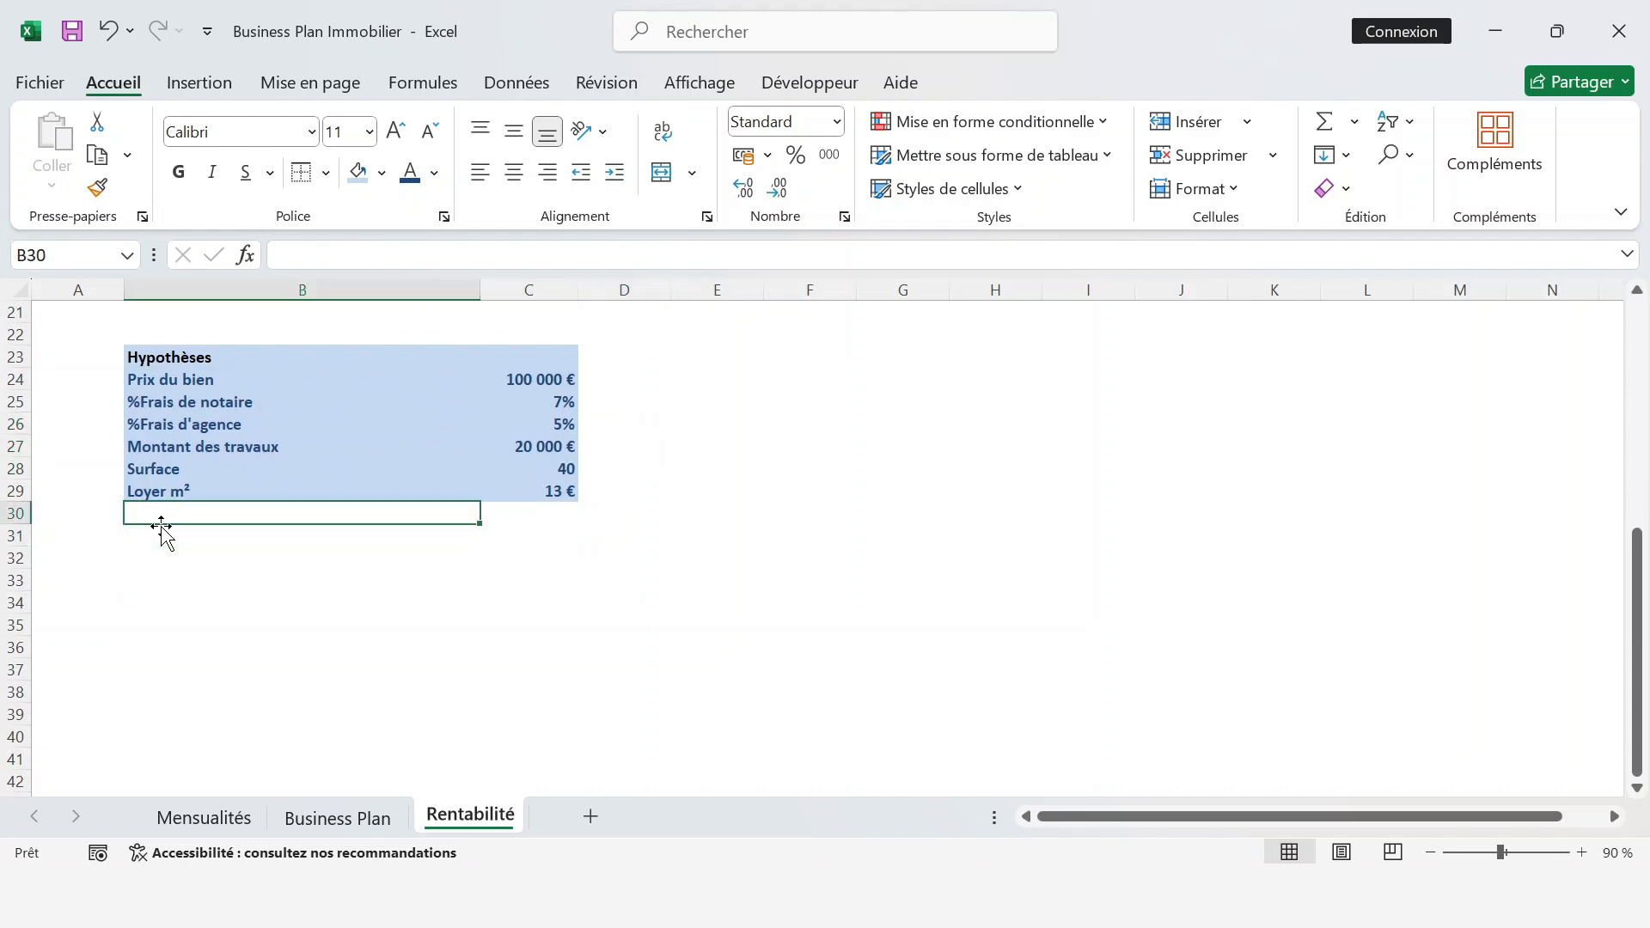
scroll(161, 526, up, 4)
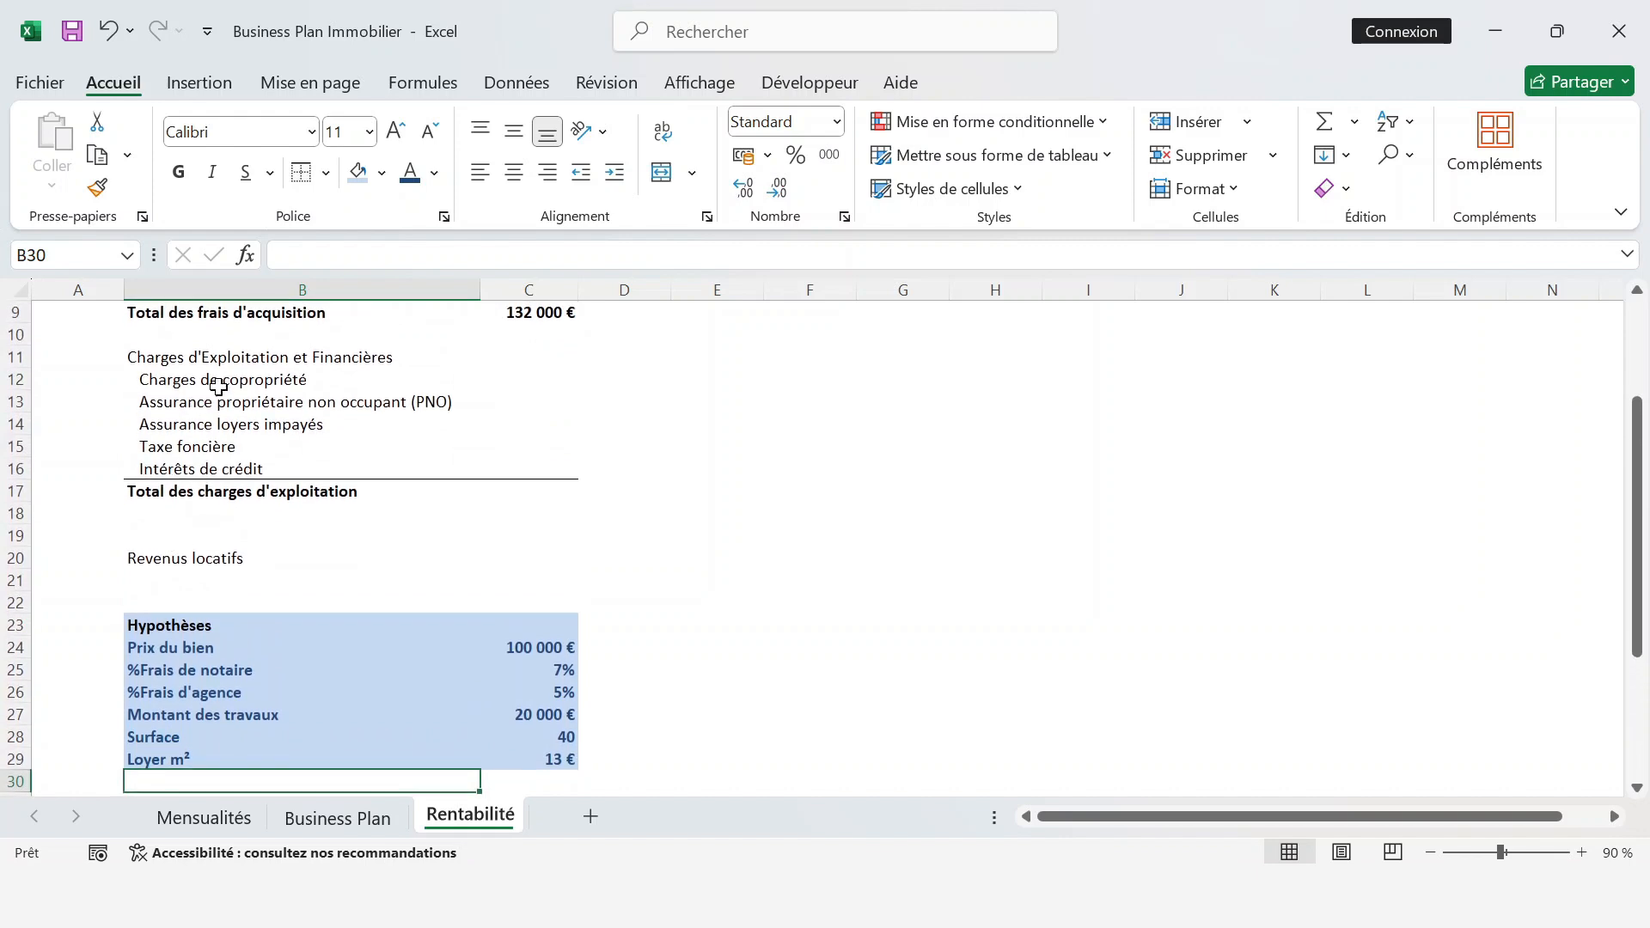
drag(258, 357, 246, 462)
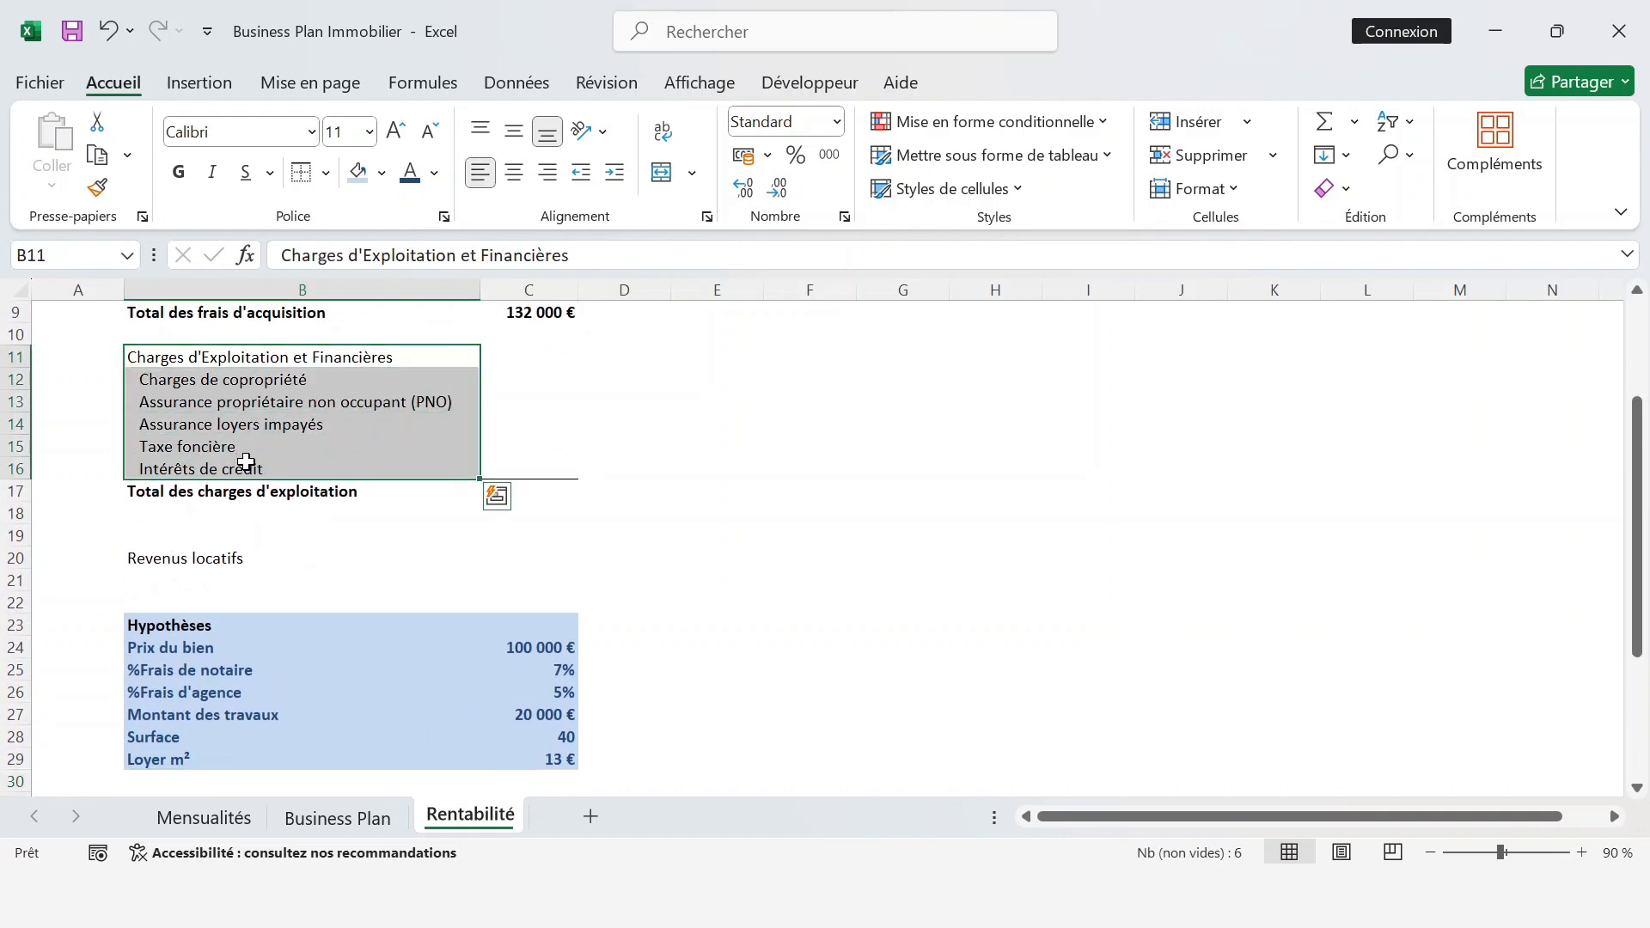
key(ctrl+c)
scroll(240, 460, down, 4)
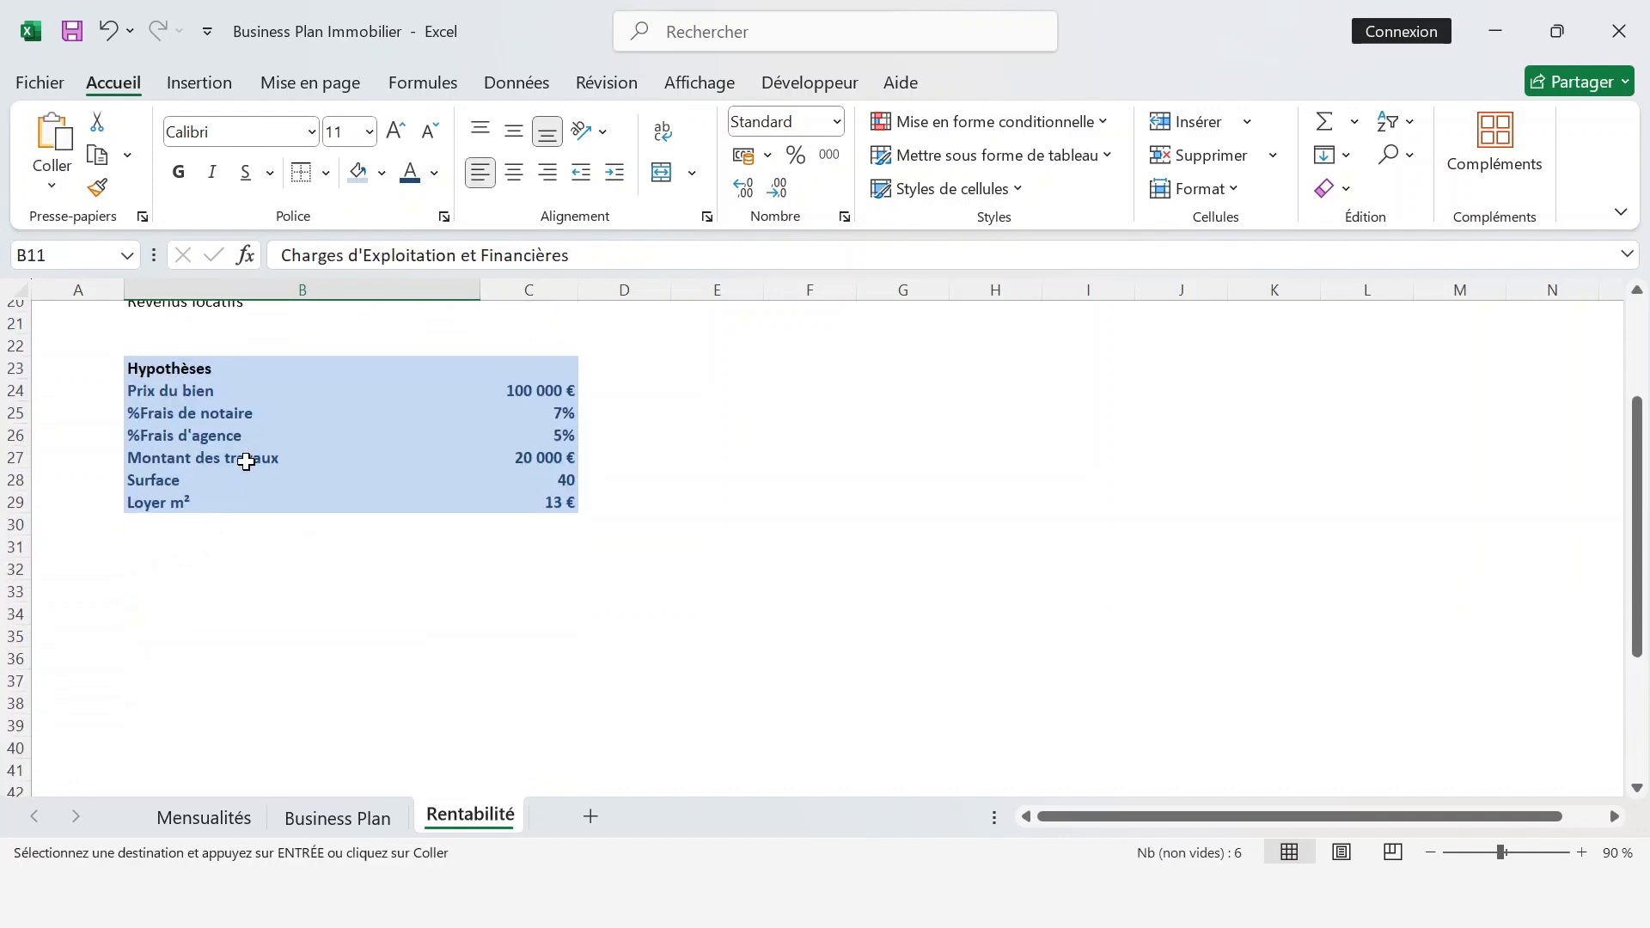
click(163, 536)
key(ctrl+v)
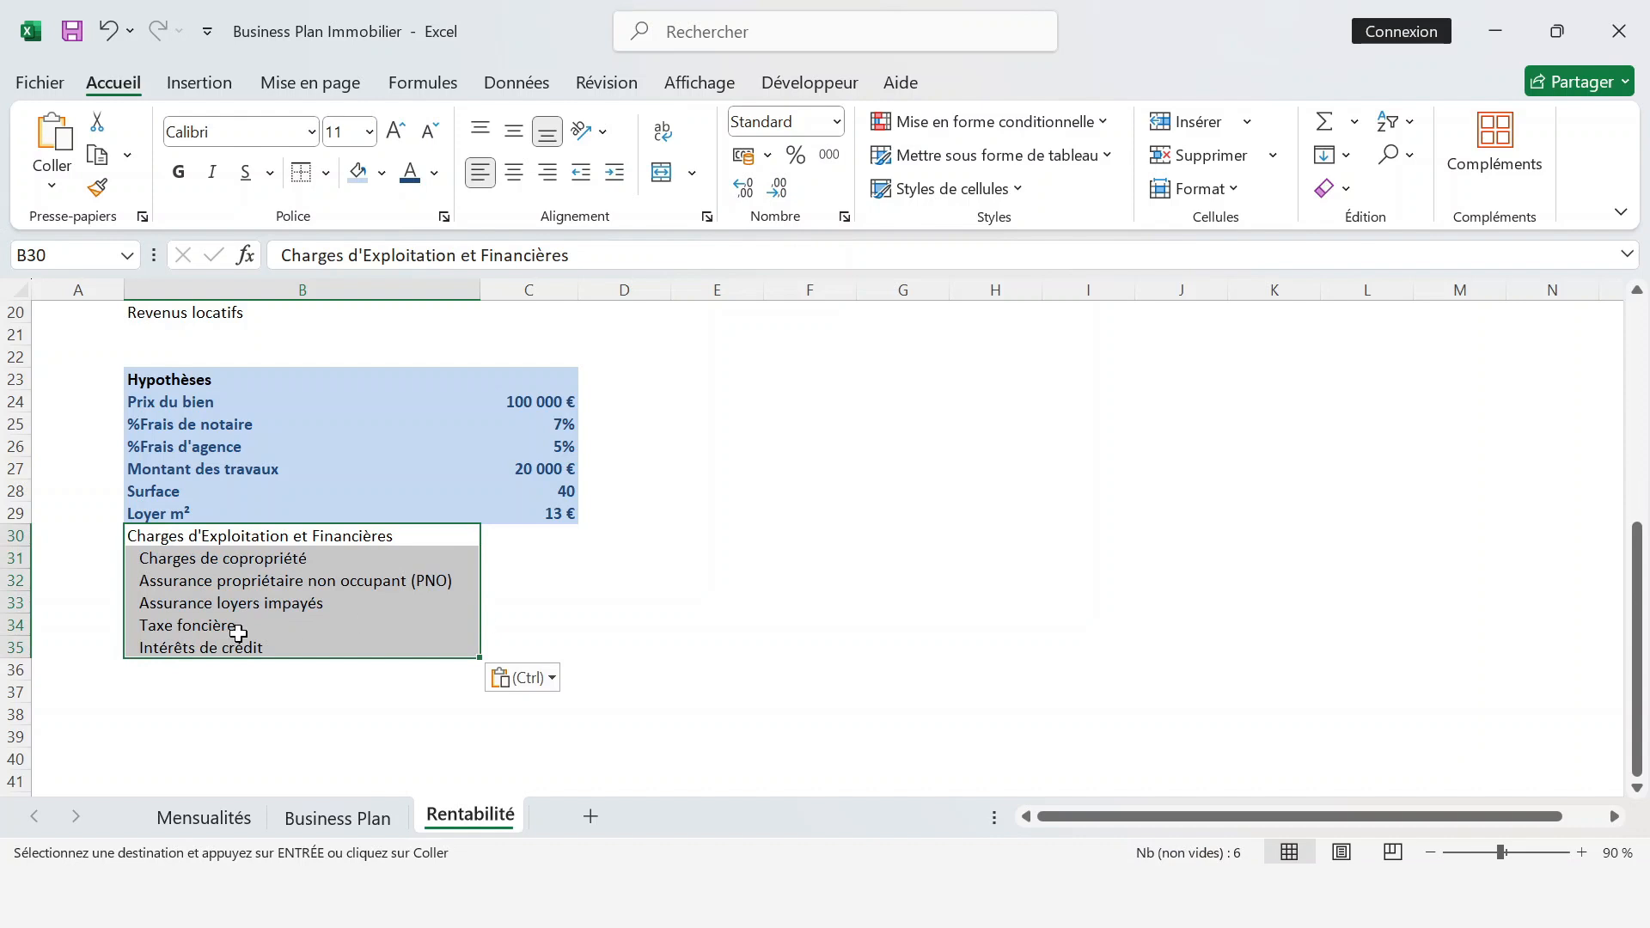
- Prefix the two insurance labels in B32 and B33 of the assumptions with a % sign
click(372, 582)
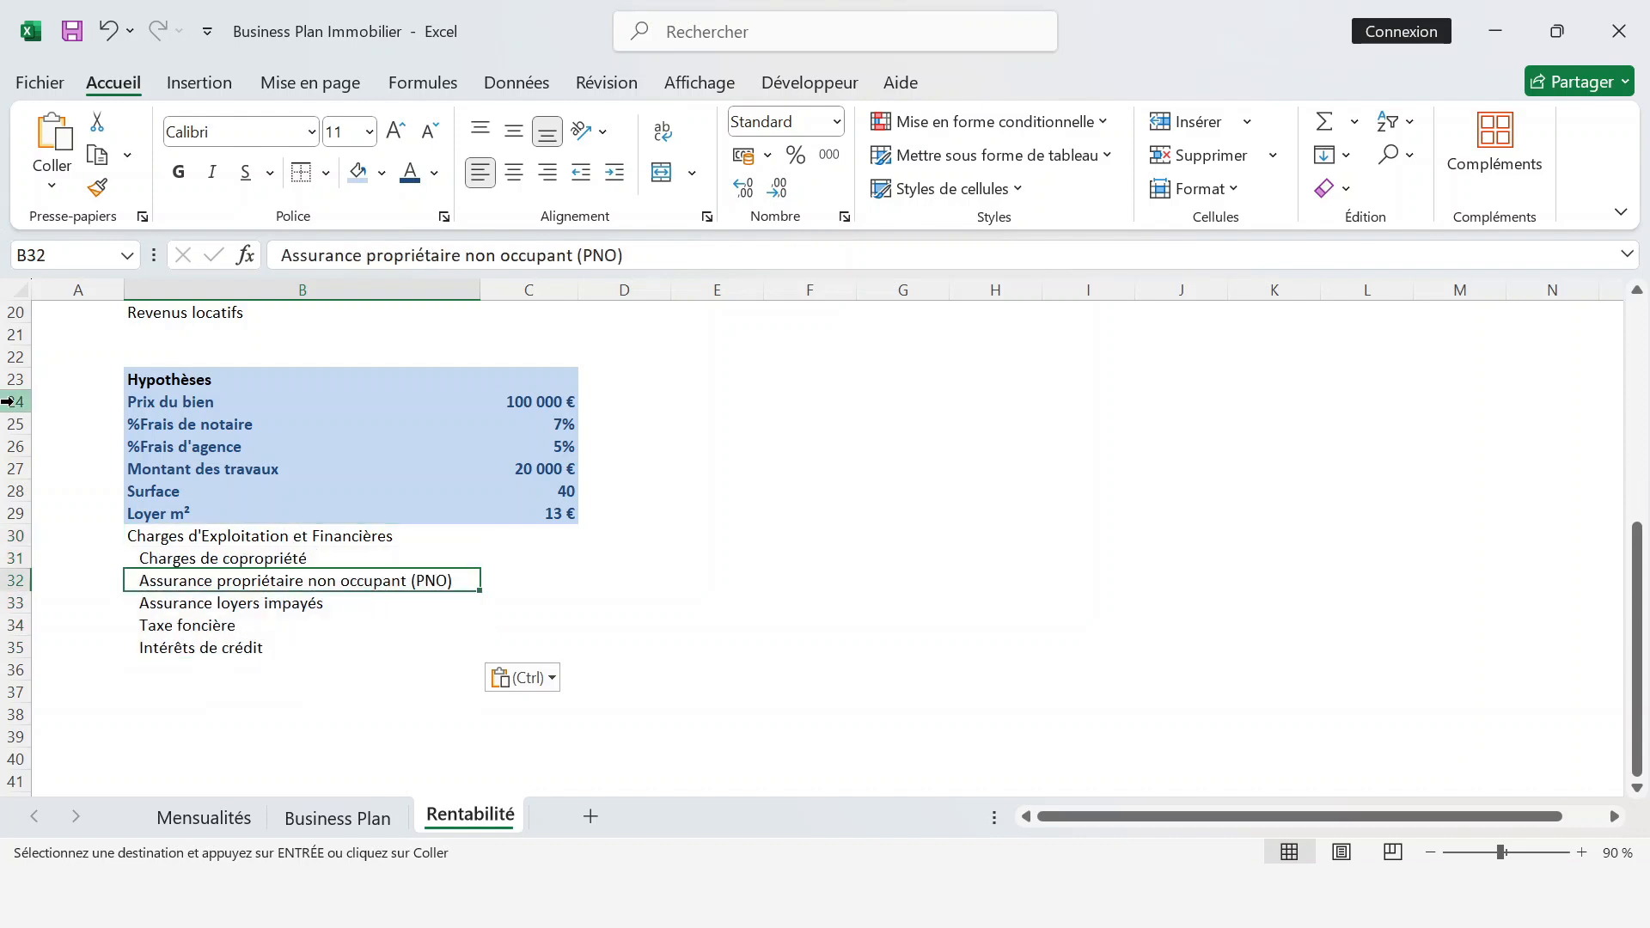
key(Escape)
key(F2)
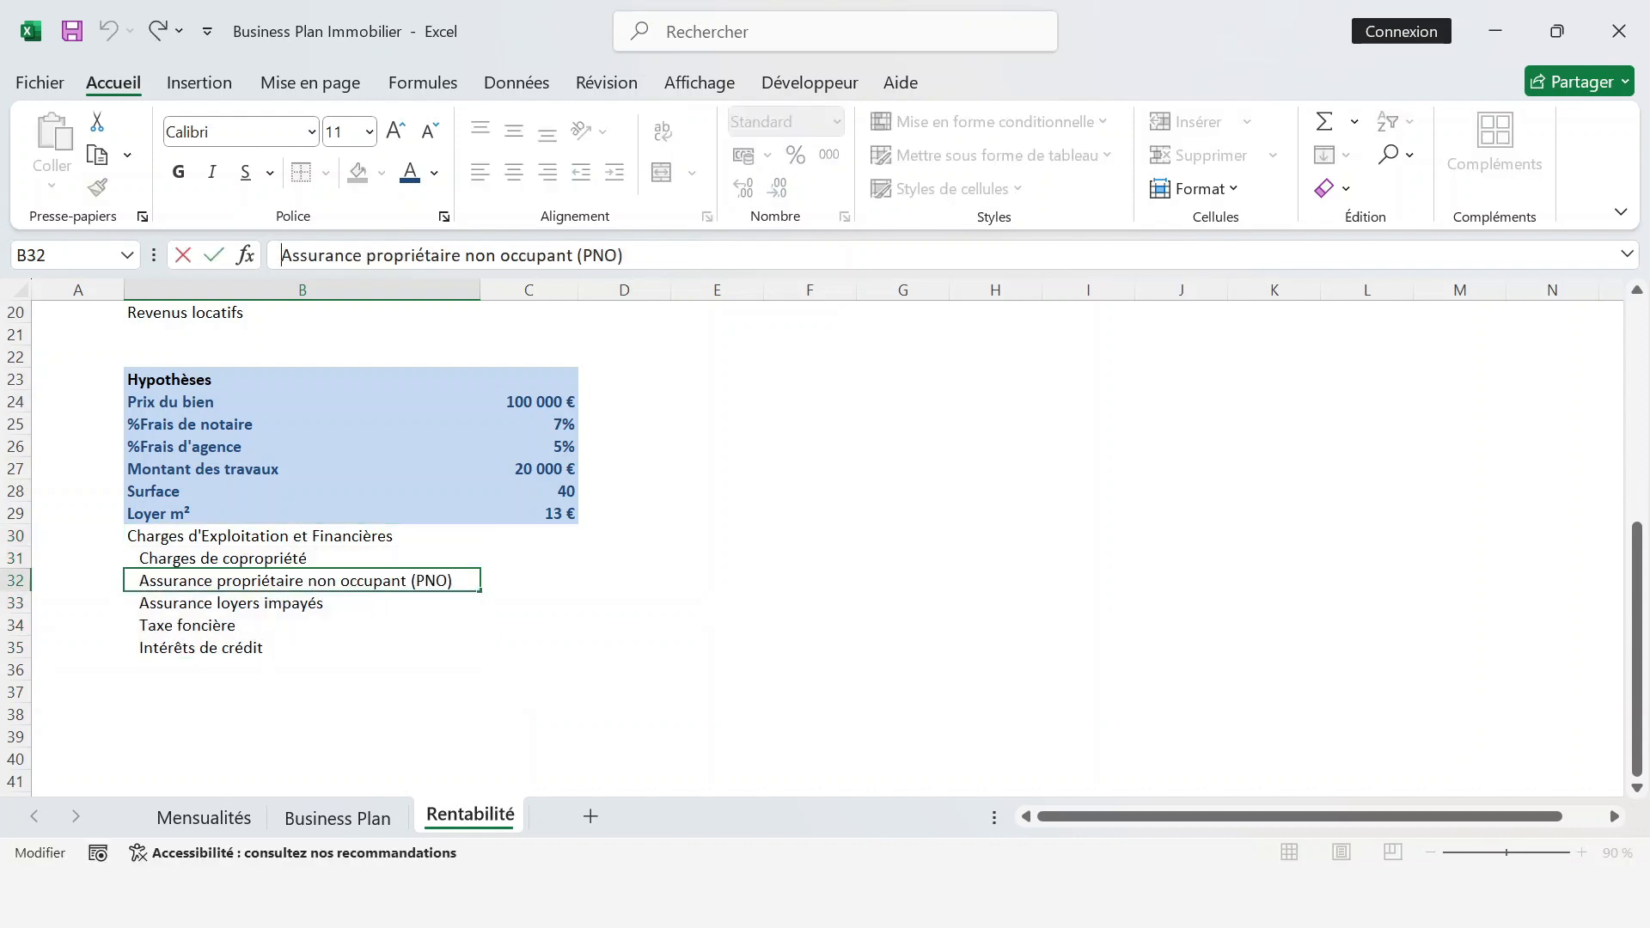
key(Home)
text(%)
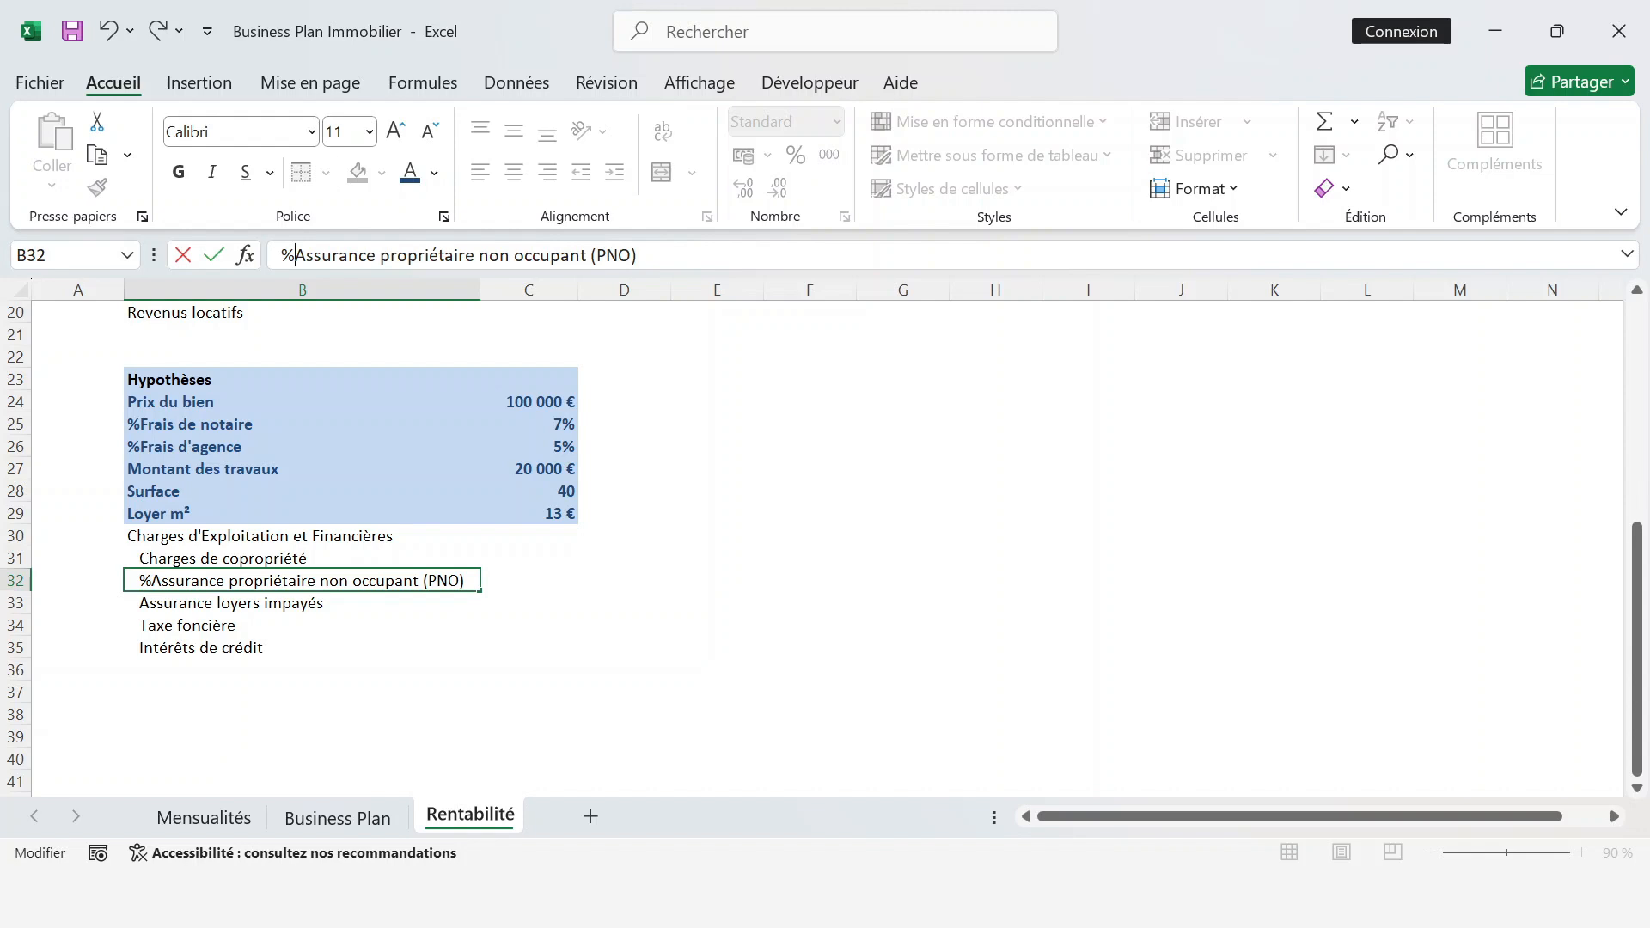
key(Return)
key(F2)
key(Home)
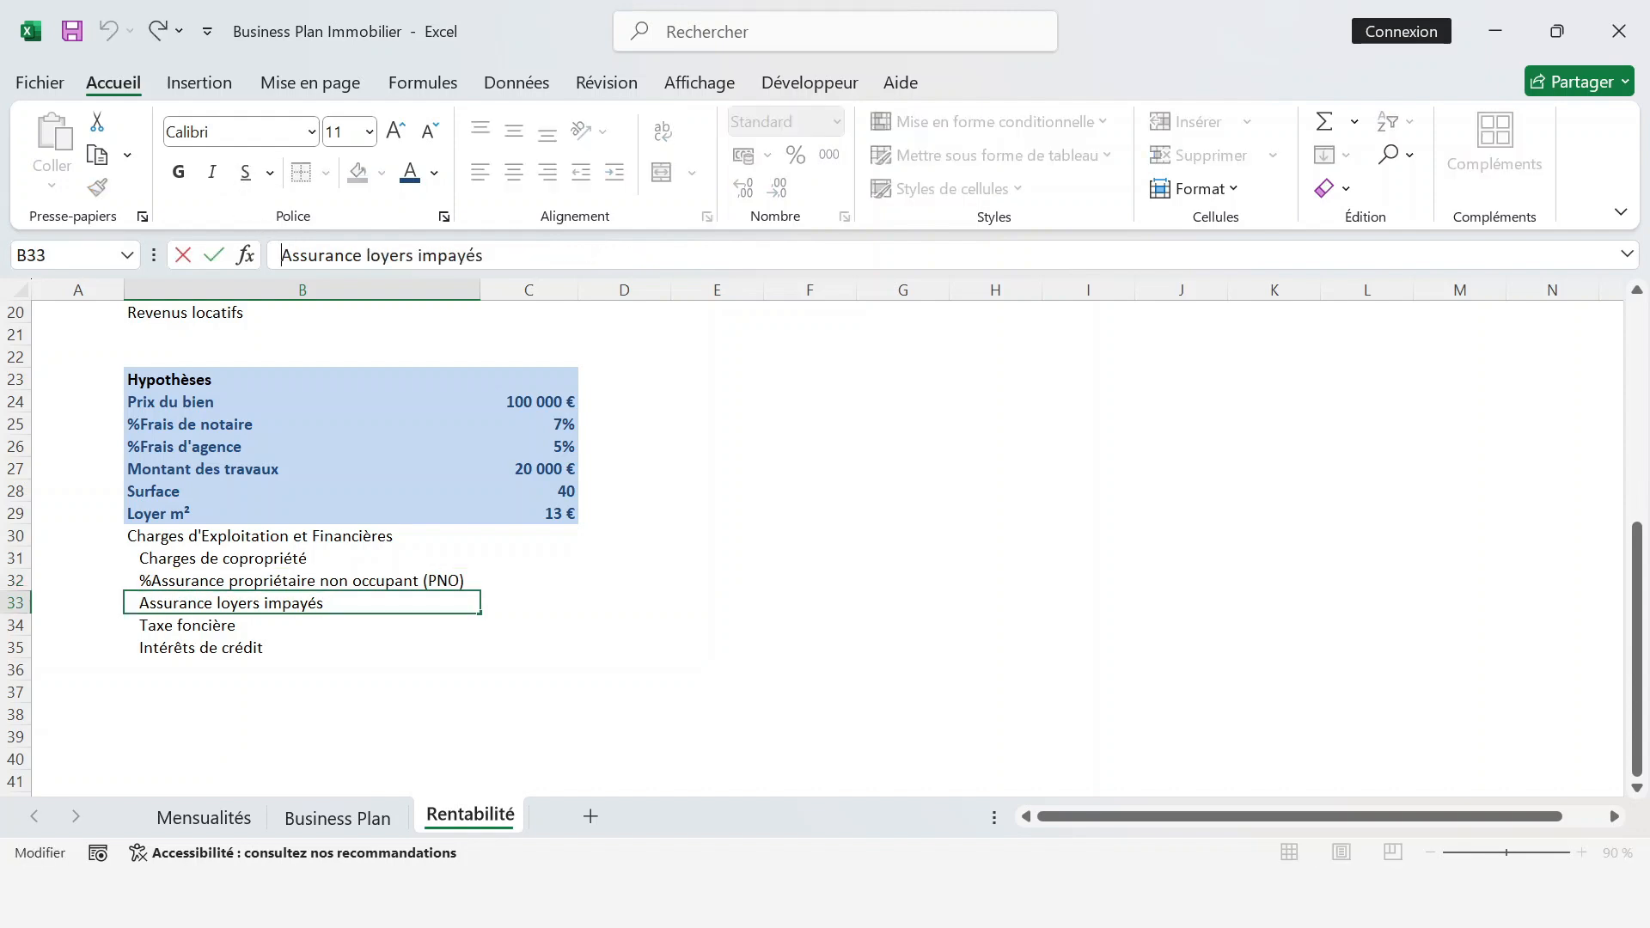
text(%)
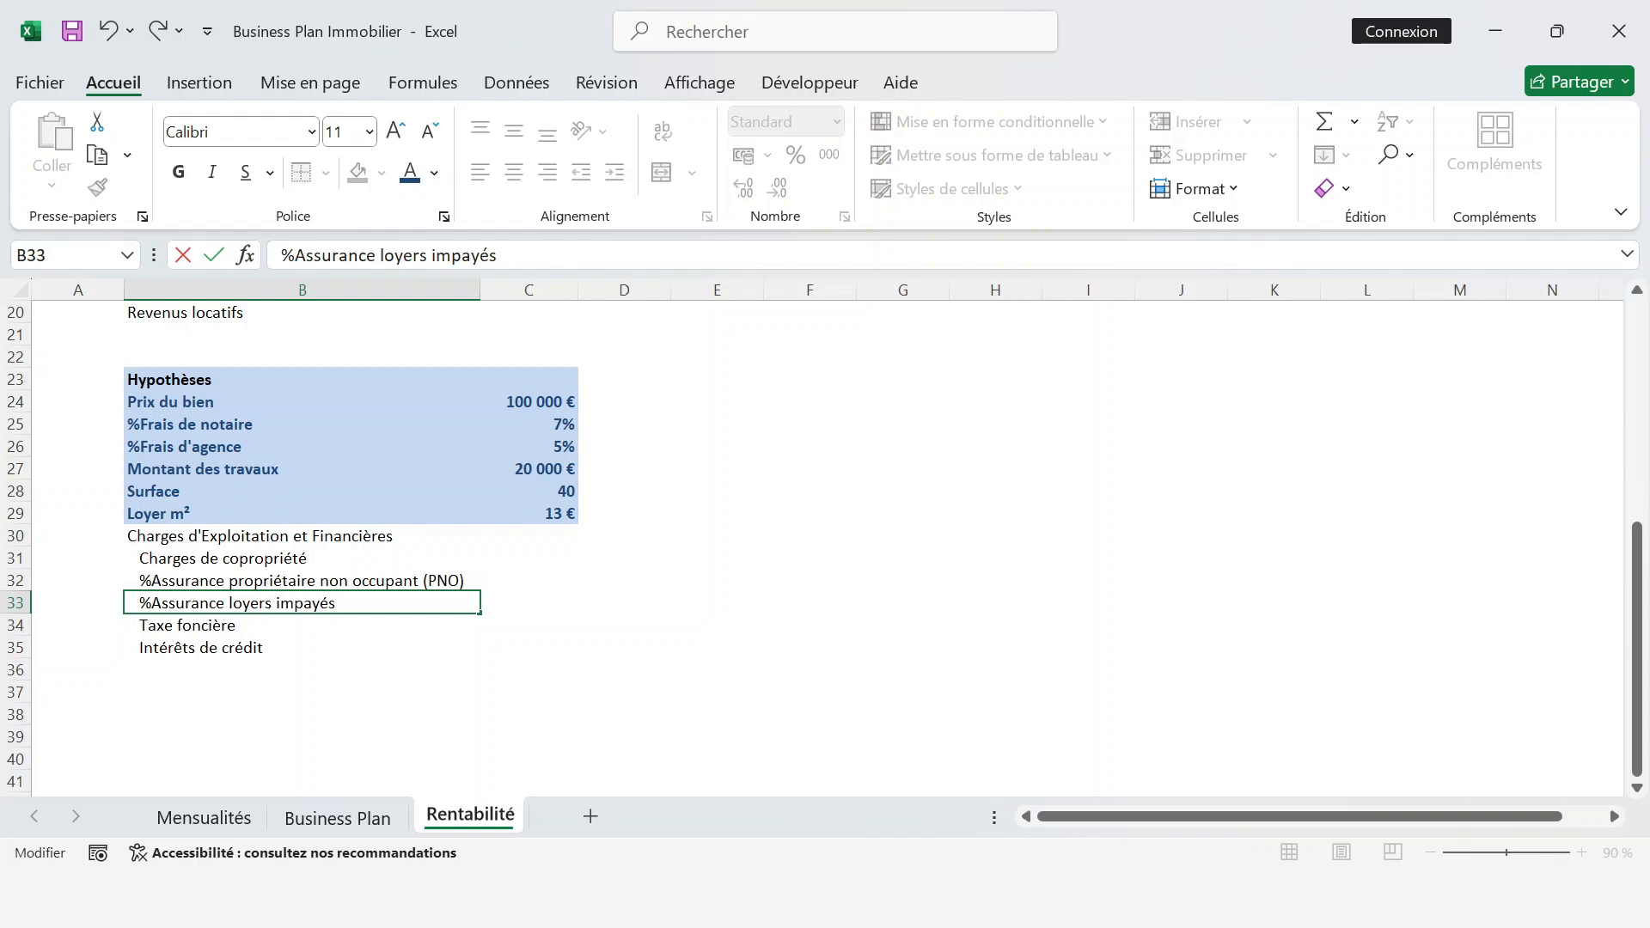
key(Return)
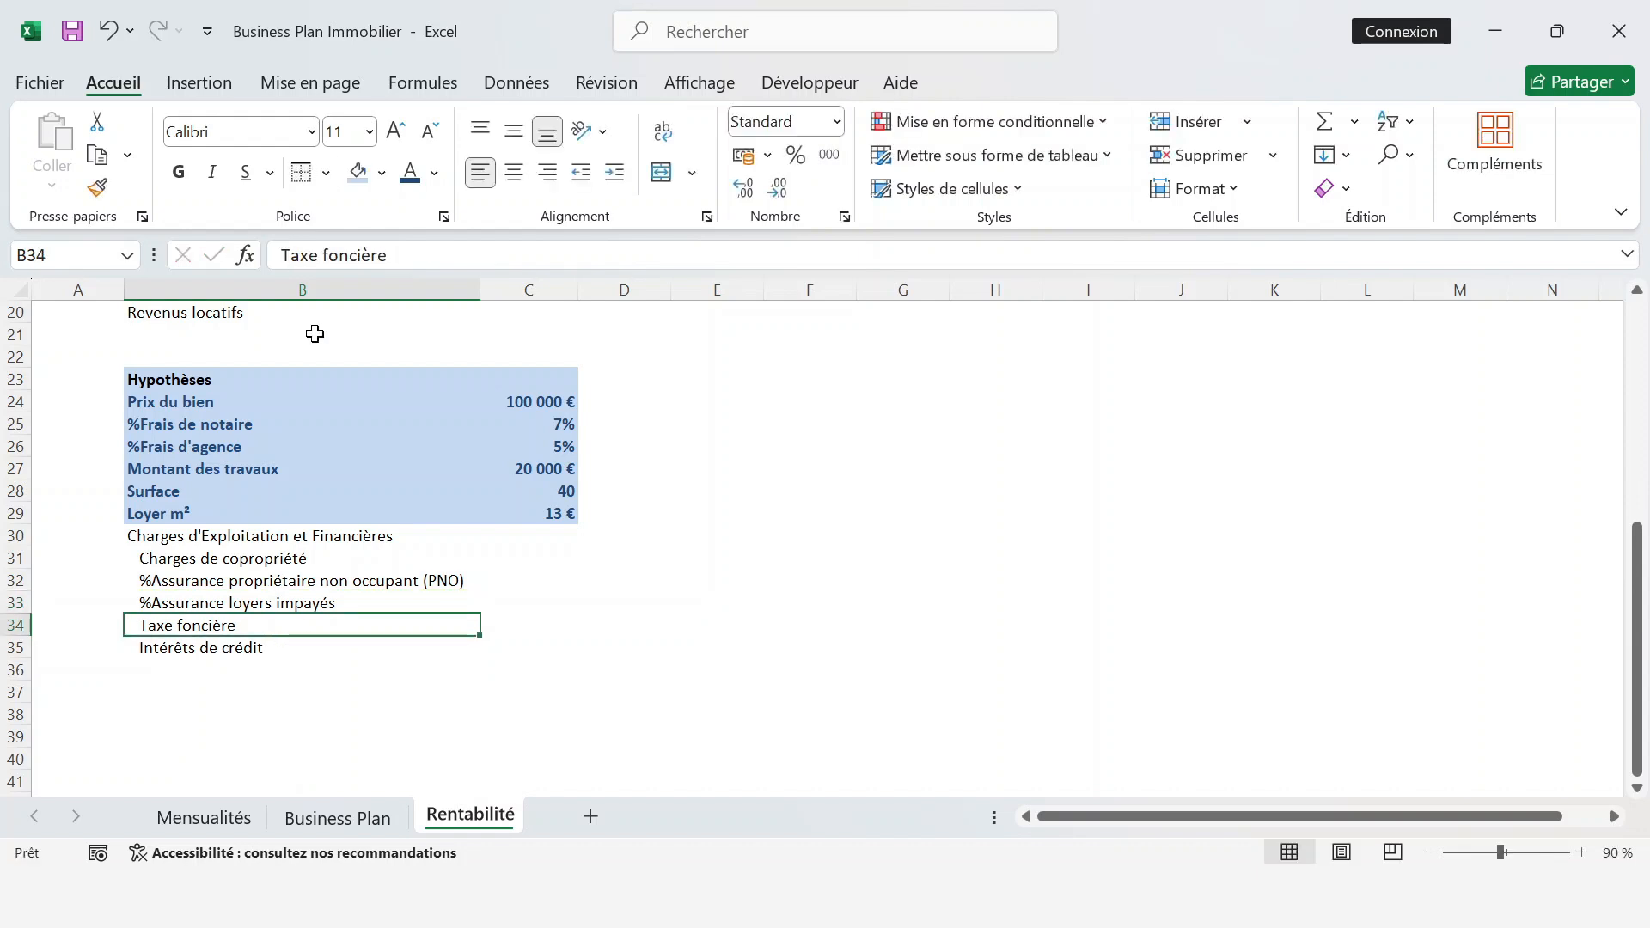
- Format C32:C33 as percentages and enter 2,5% for the PNO insurance and 3,5% for the unpaid-rent insurance
click(514, 585)
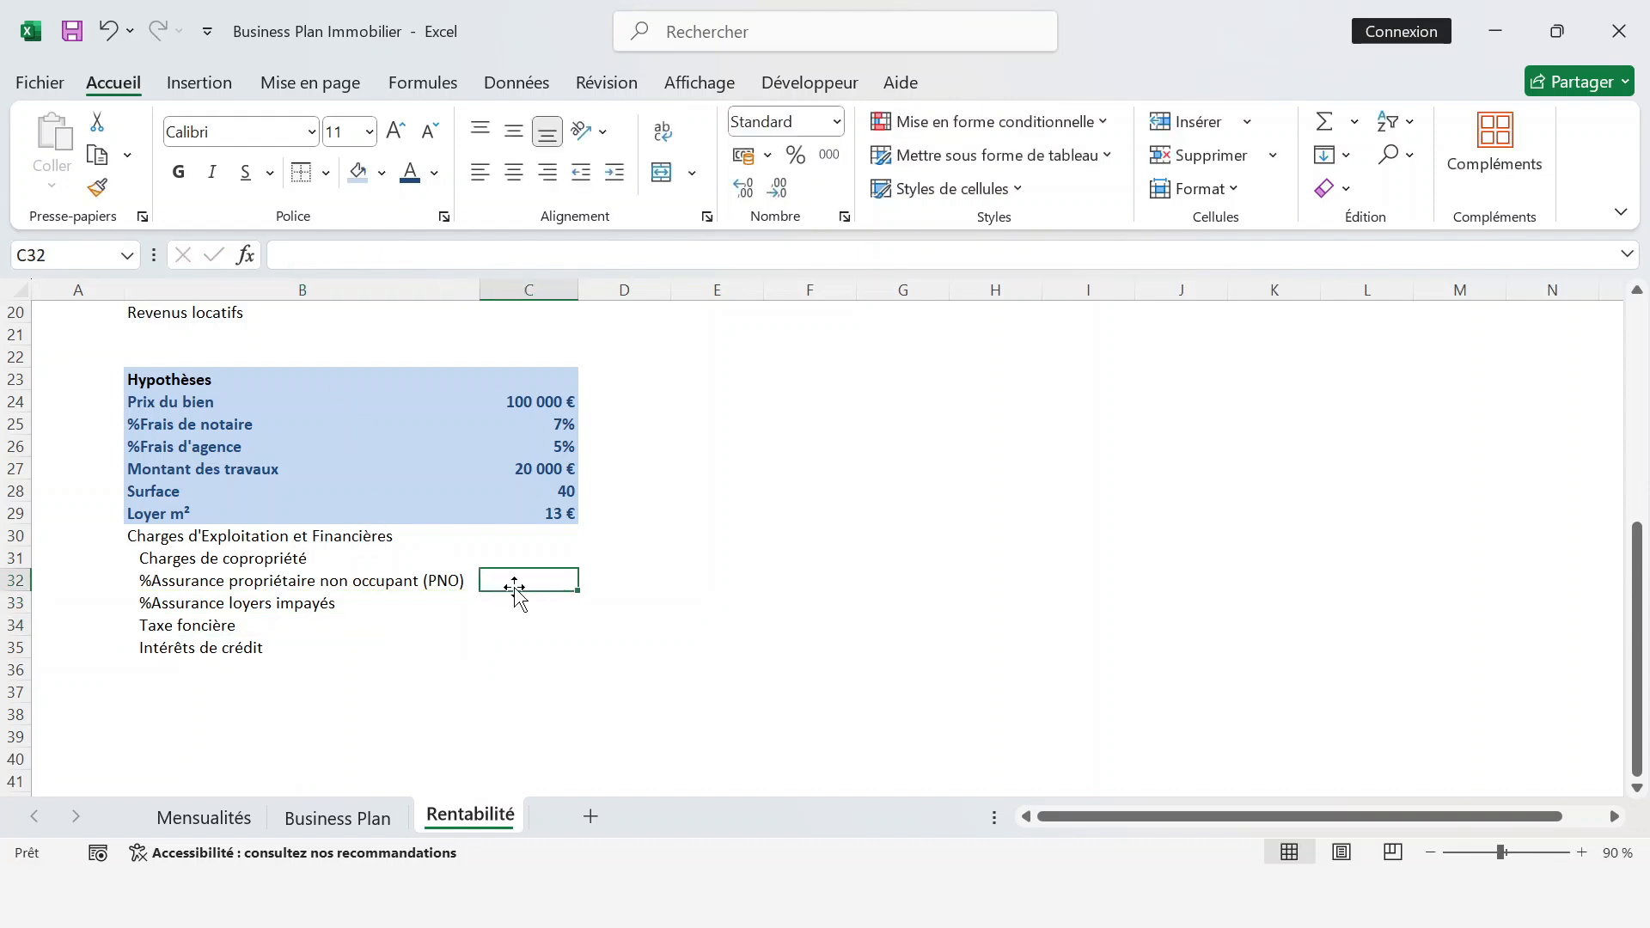
drag(516, 589, 514, 604)
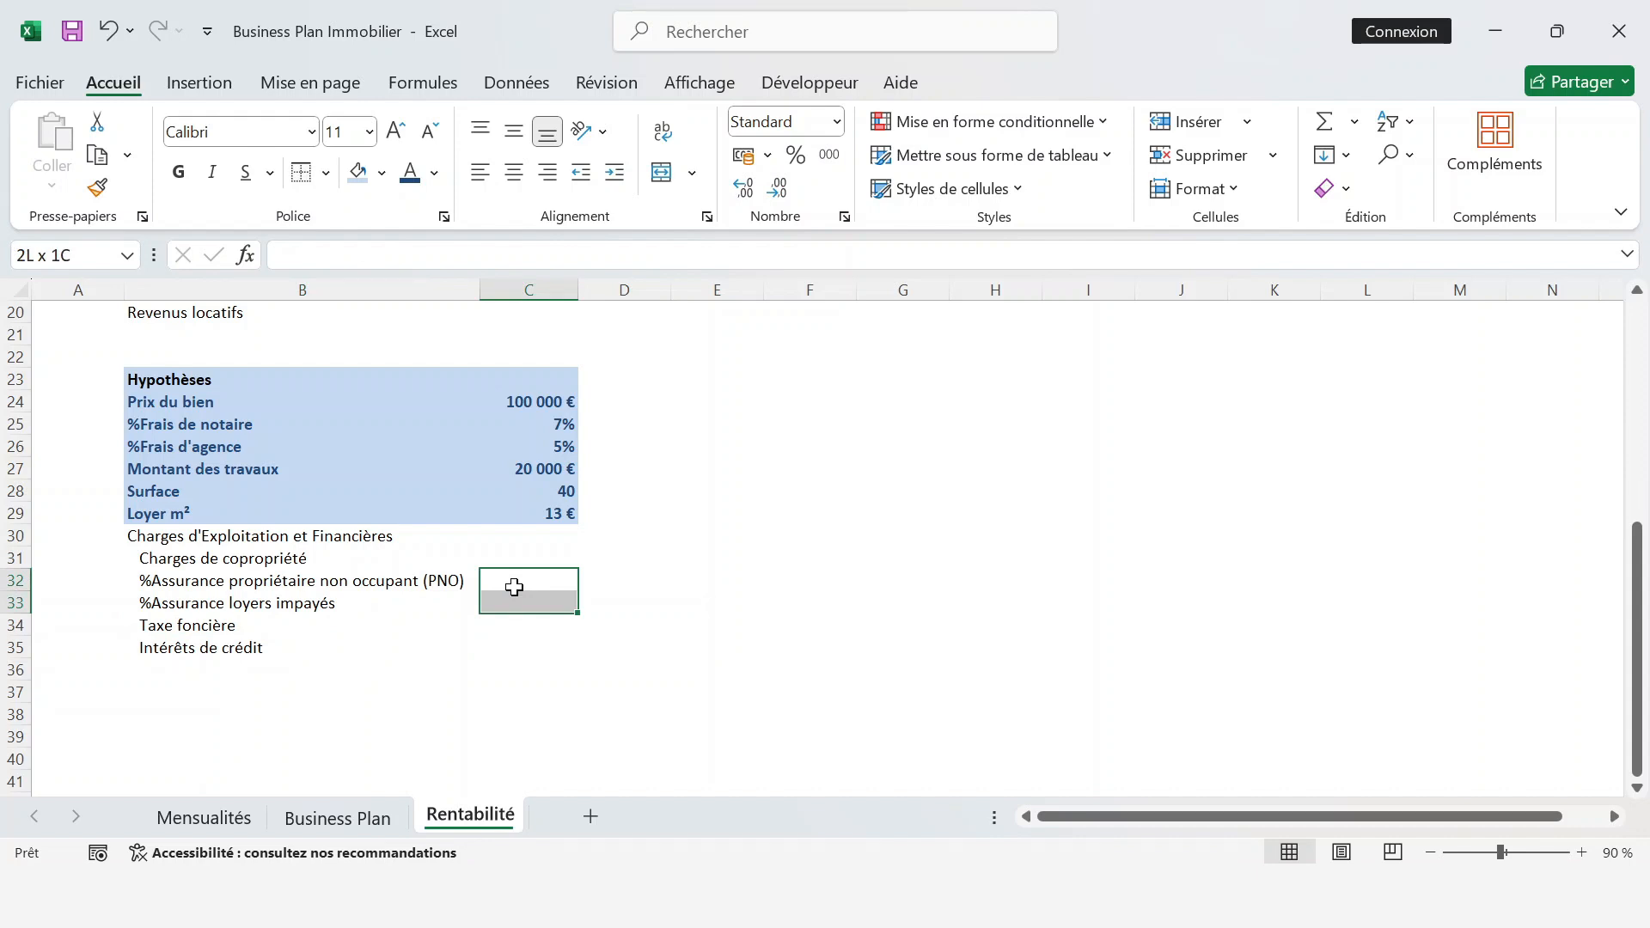
key(ctrl+shift+5)
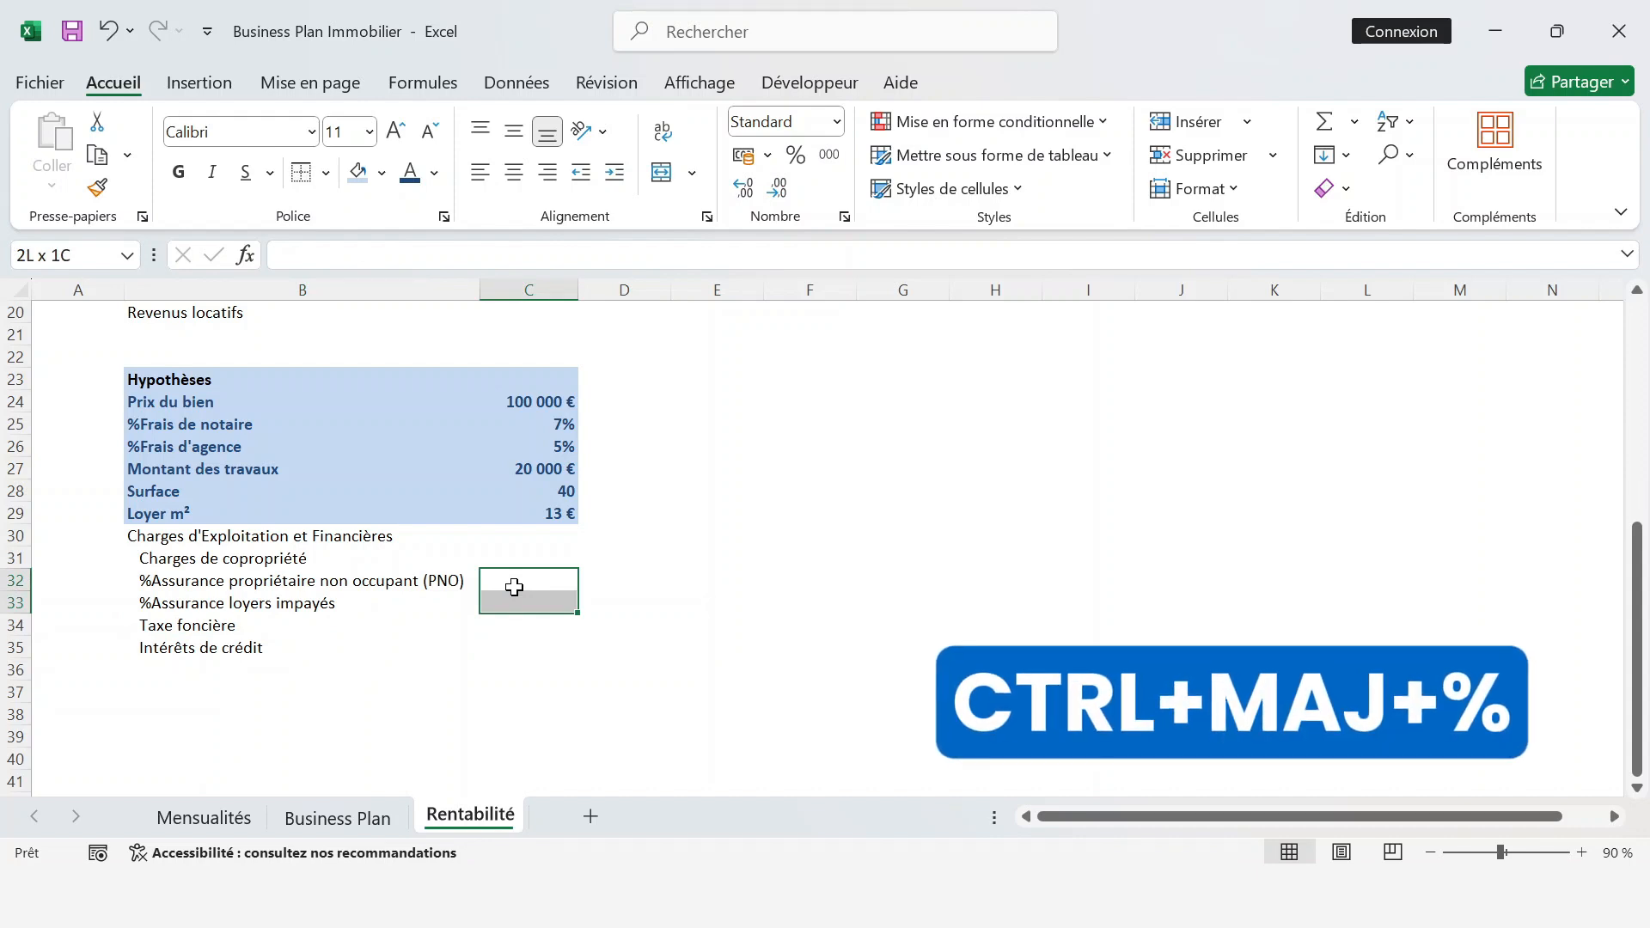
click(516, 591)
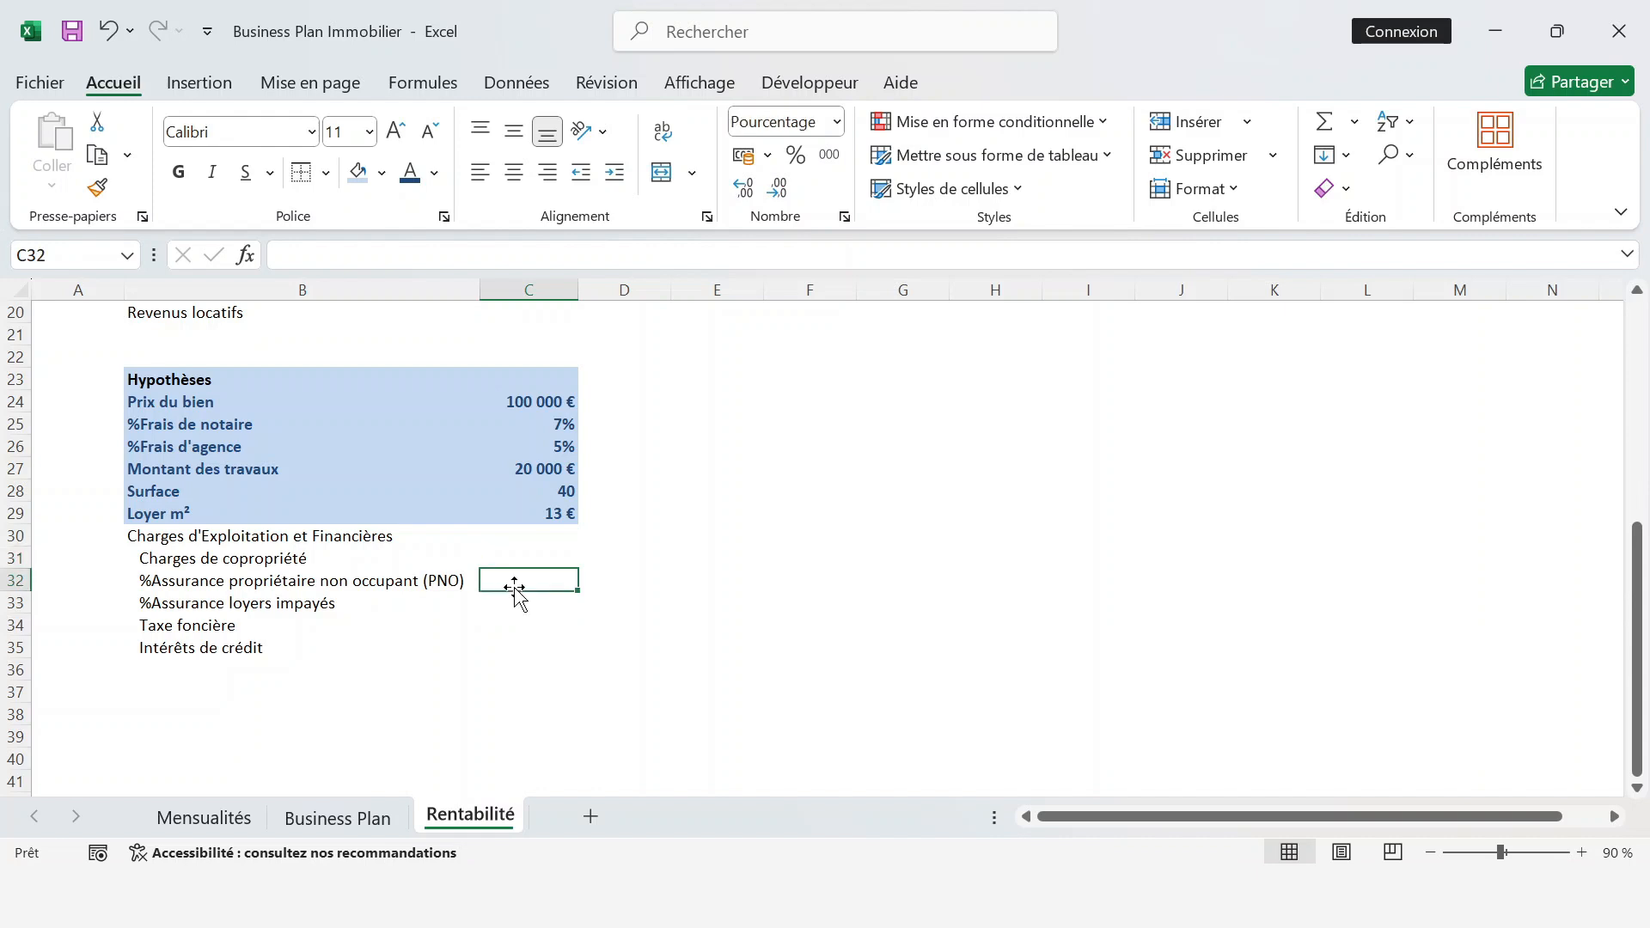
text(2)
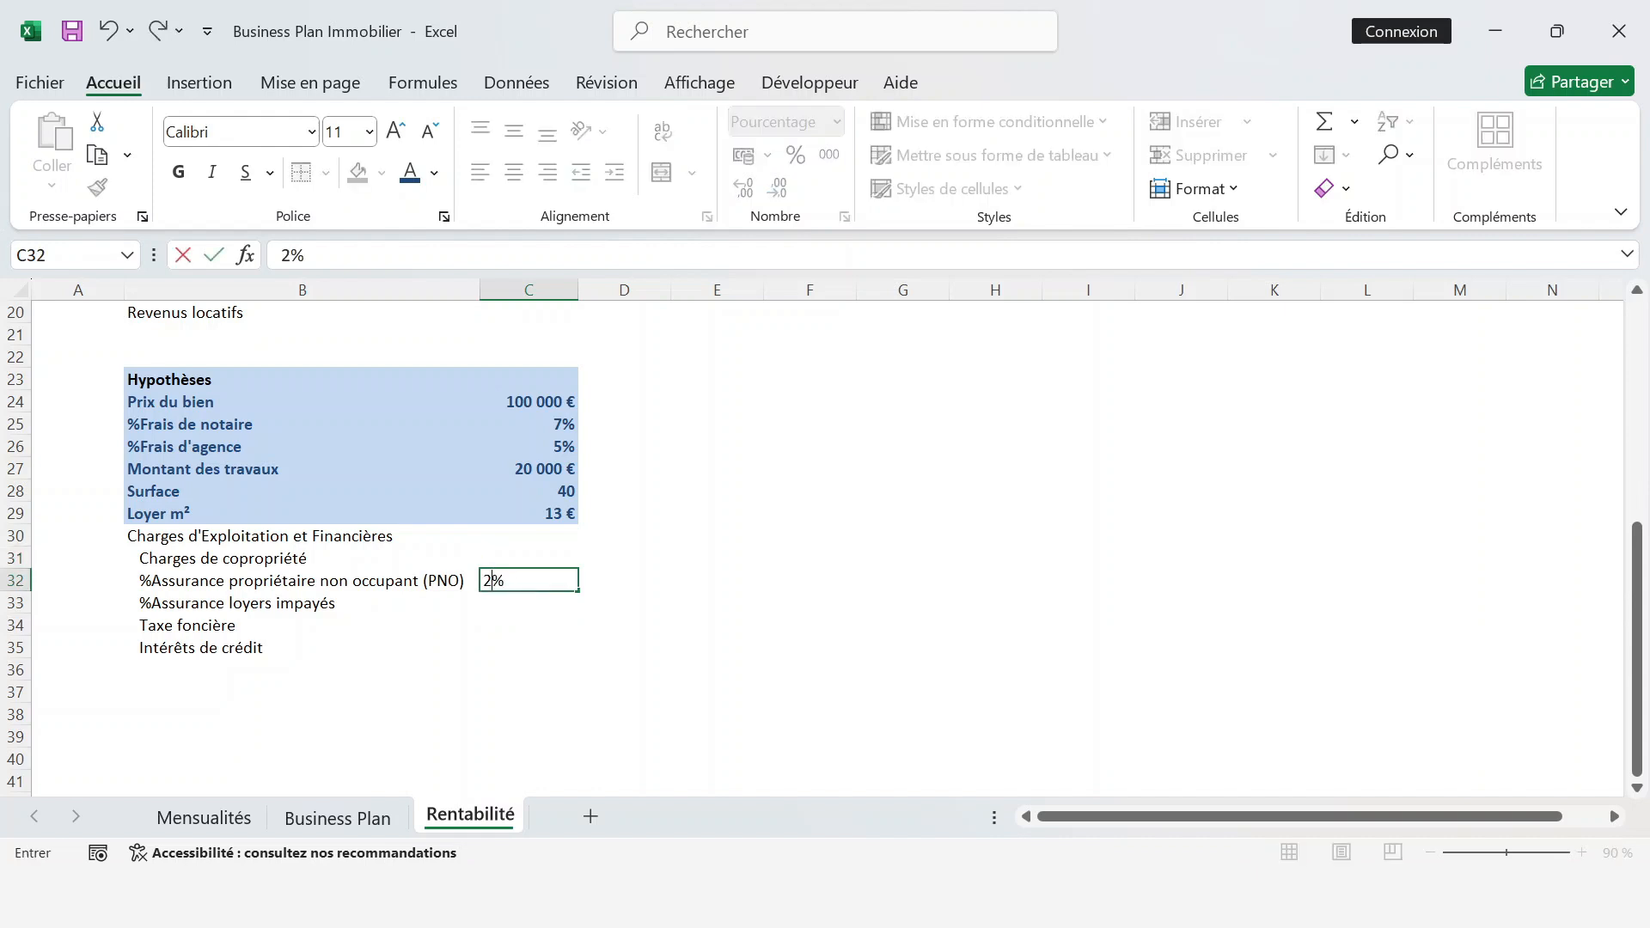
text(,5)
key(Return)
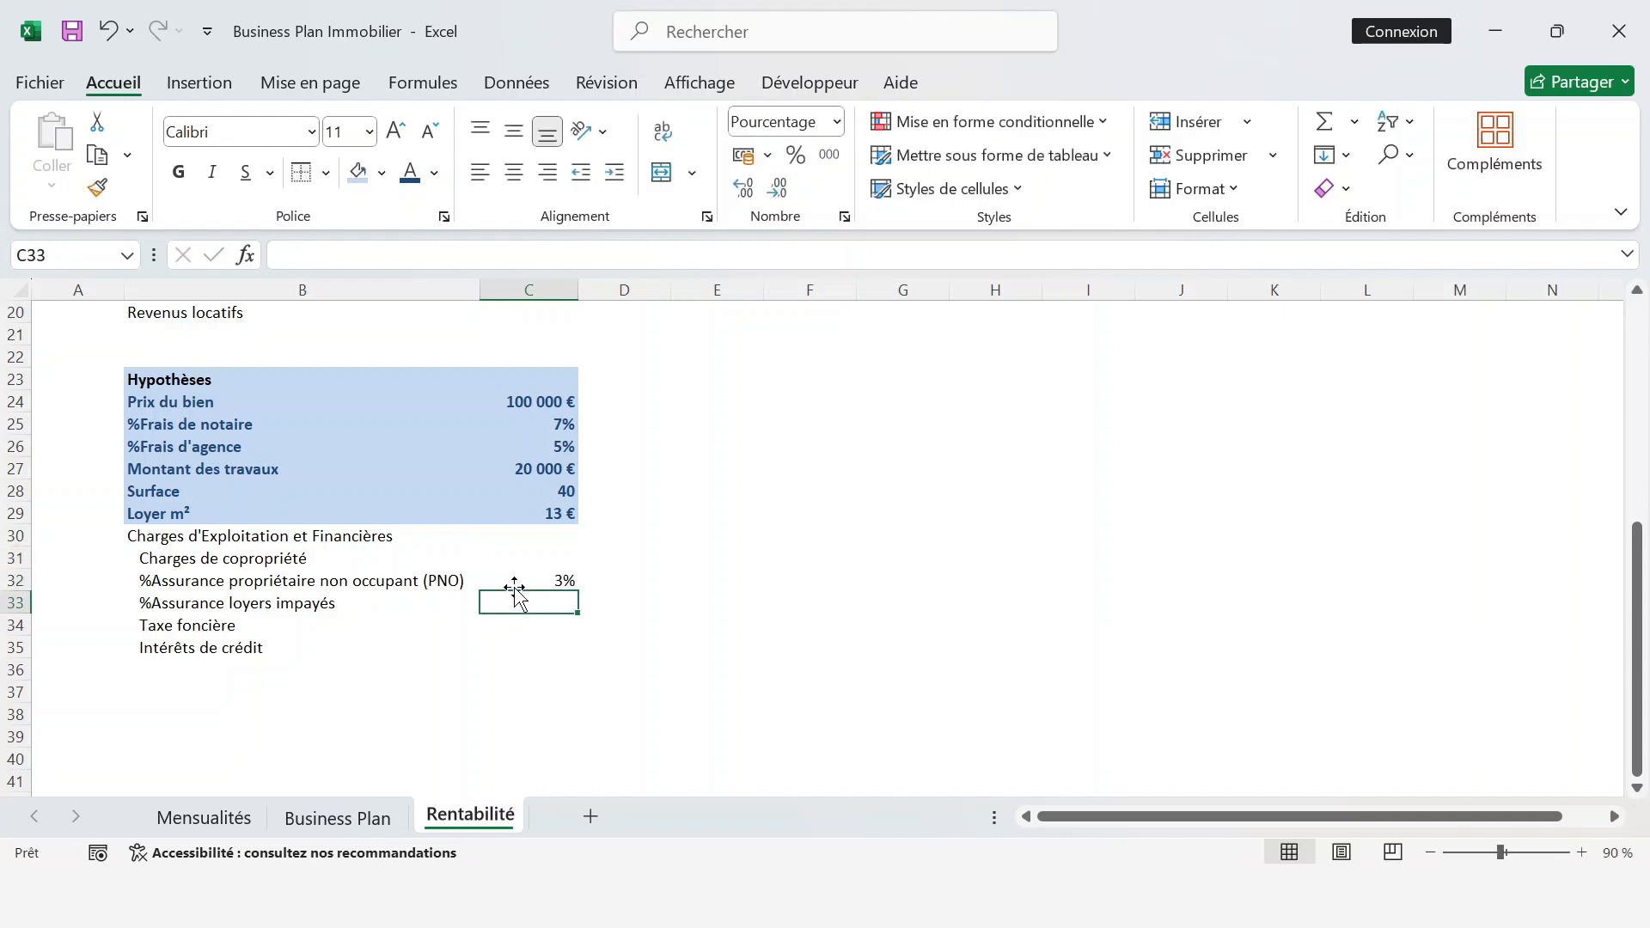
text(3,5)
key(Return)
- Display the insurance rates in C32:C33 with one decimal place
click(516, 590)
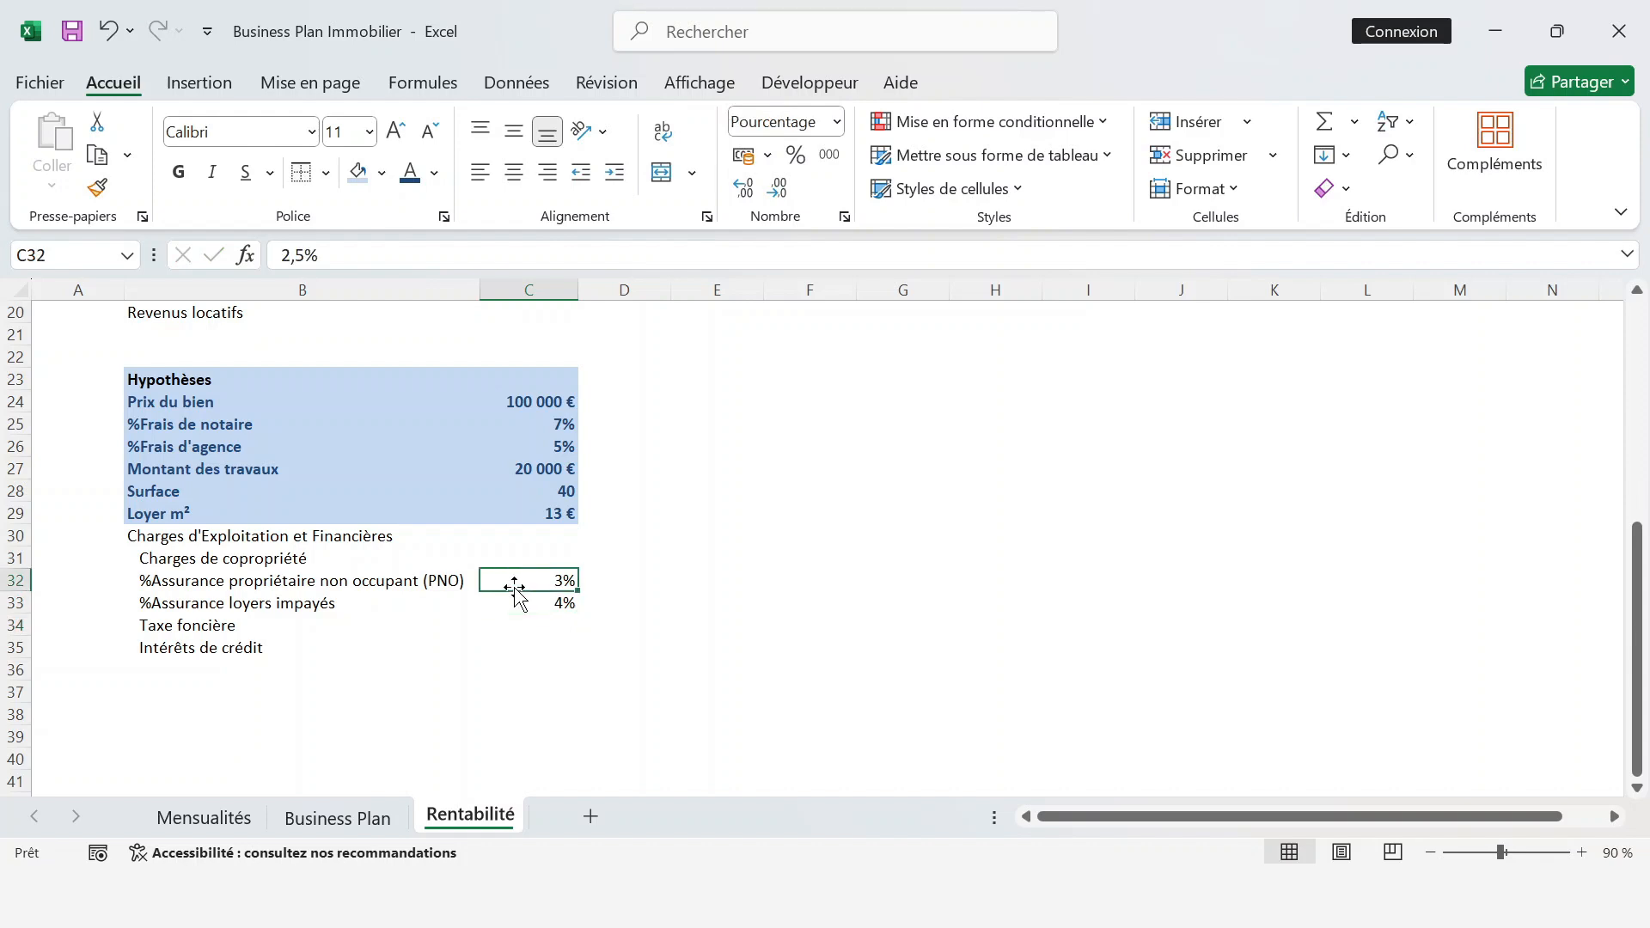
drag(515, 590, 520, 606)
click(746, 190)
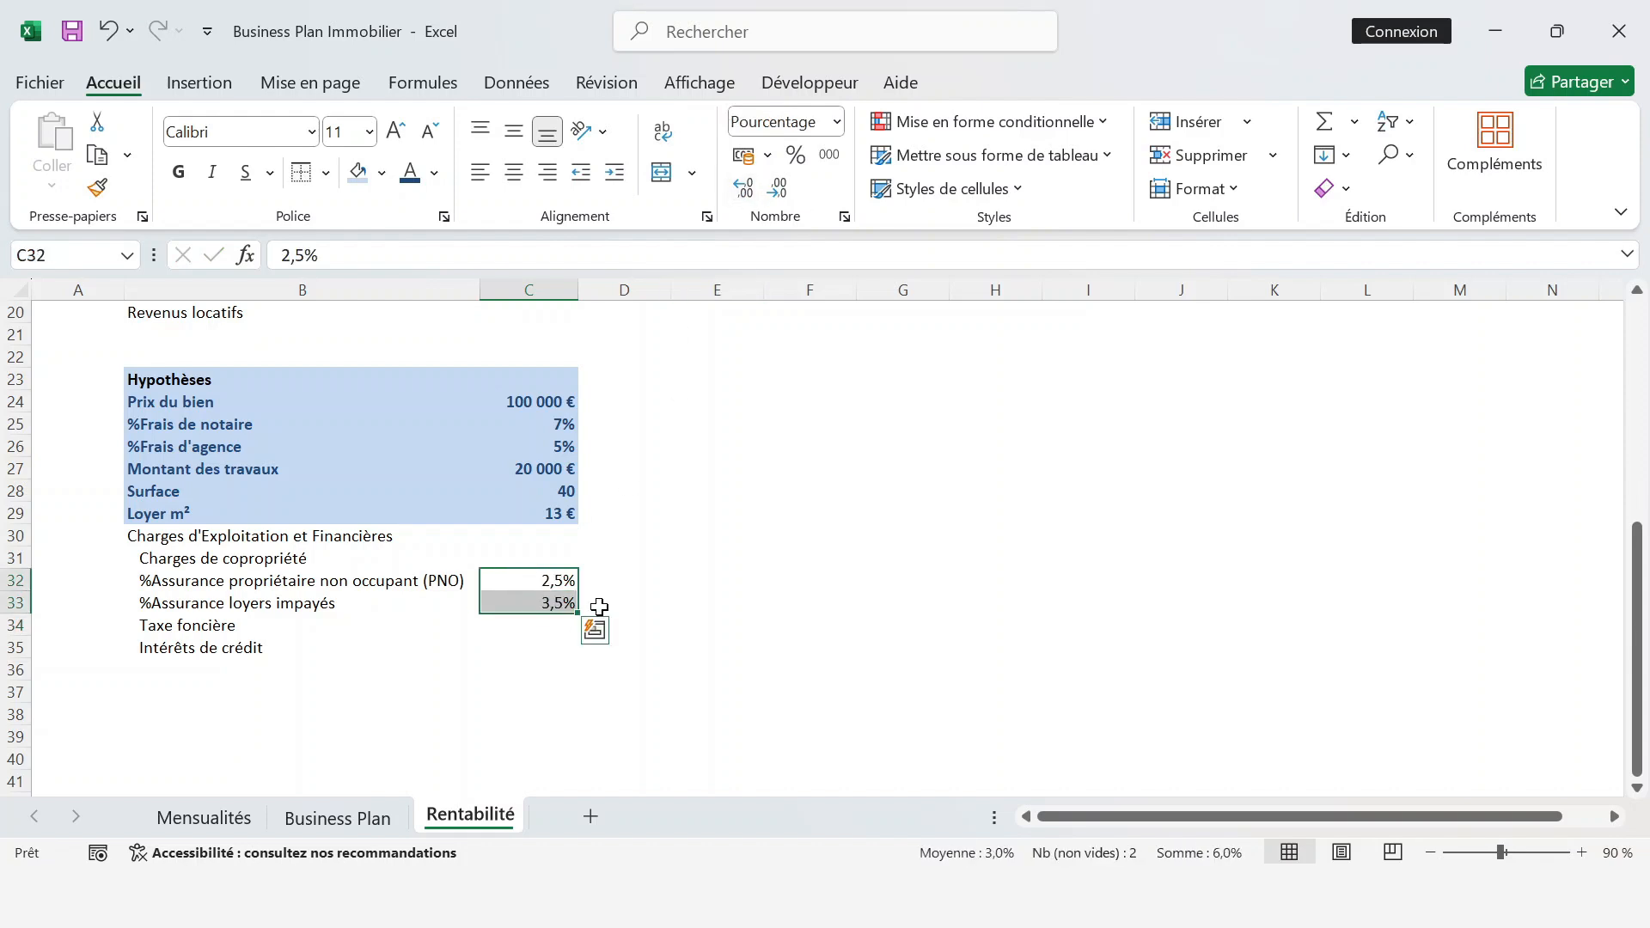
- Enter 900 as the Charges de copropriété amount in C31
scroll(592, 535, up, 1)
scroll(593, 536, down, 1)
scroll(593, 535, up, 1)
click(549, 694)
key(Up)
key(Up)
key(Up)
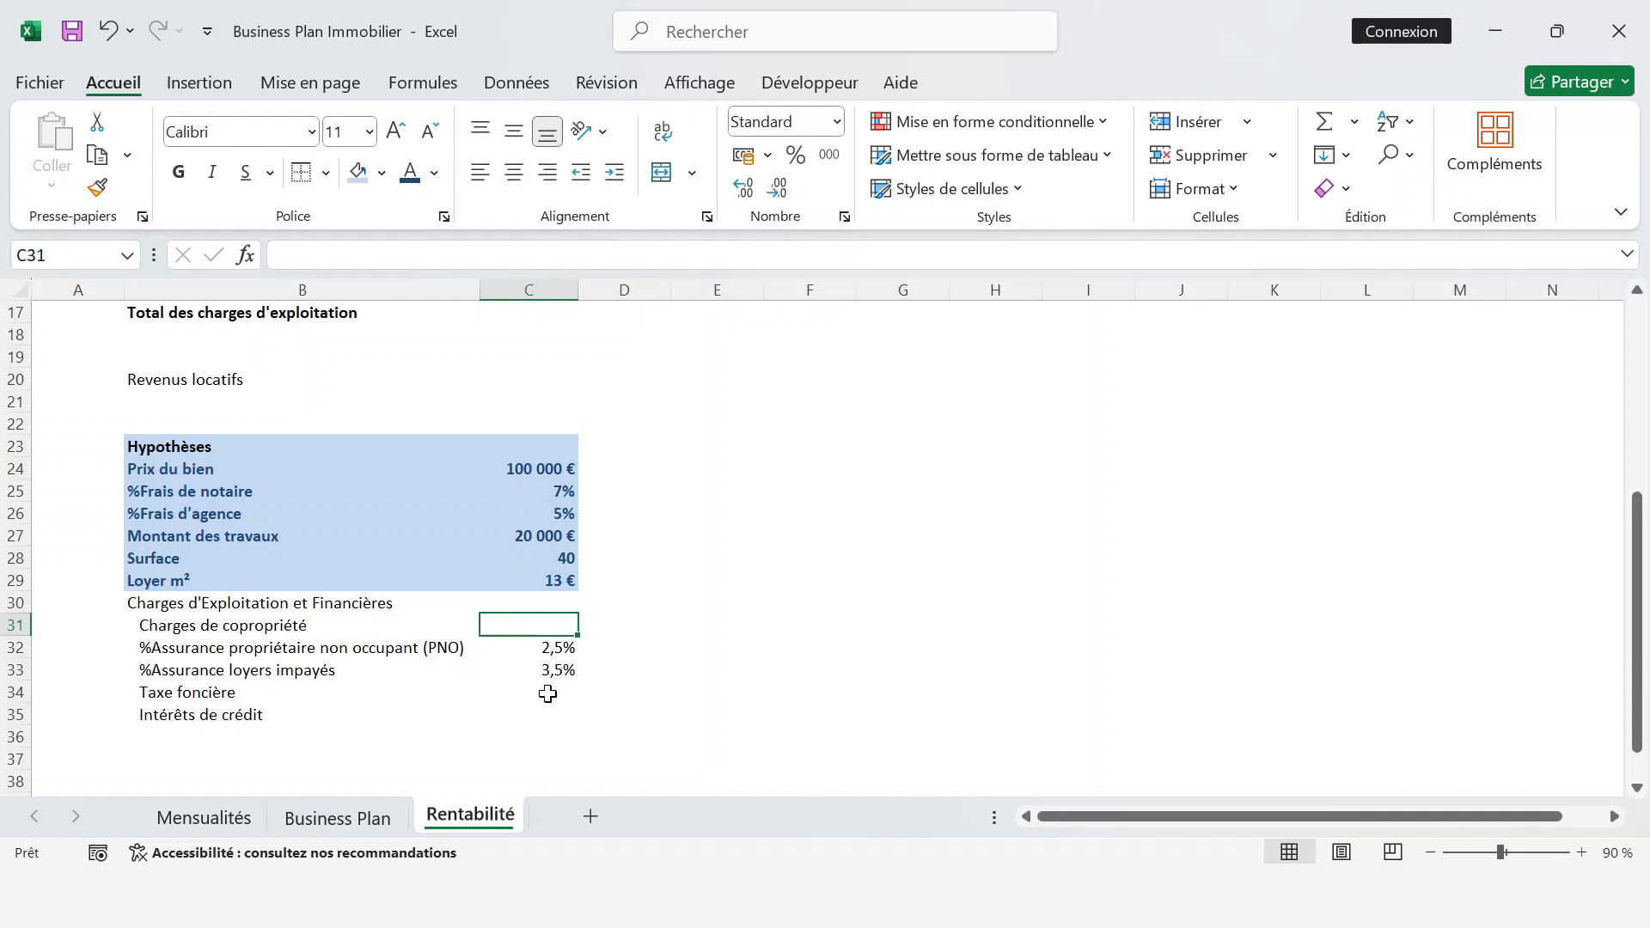
text(900)
key(Return)
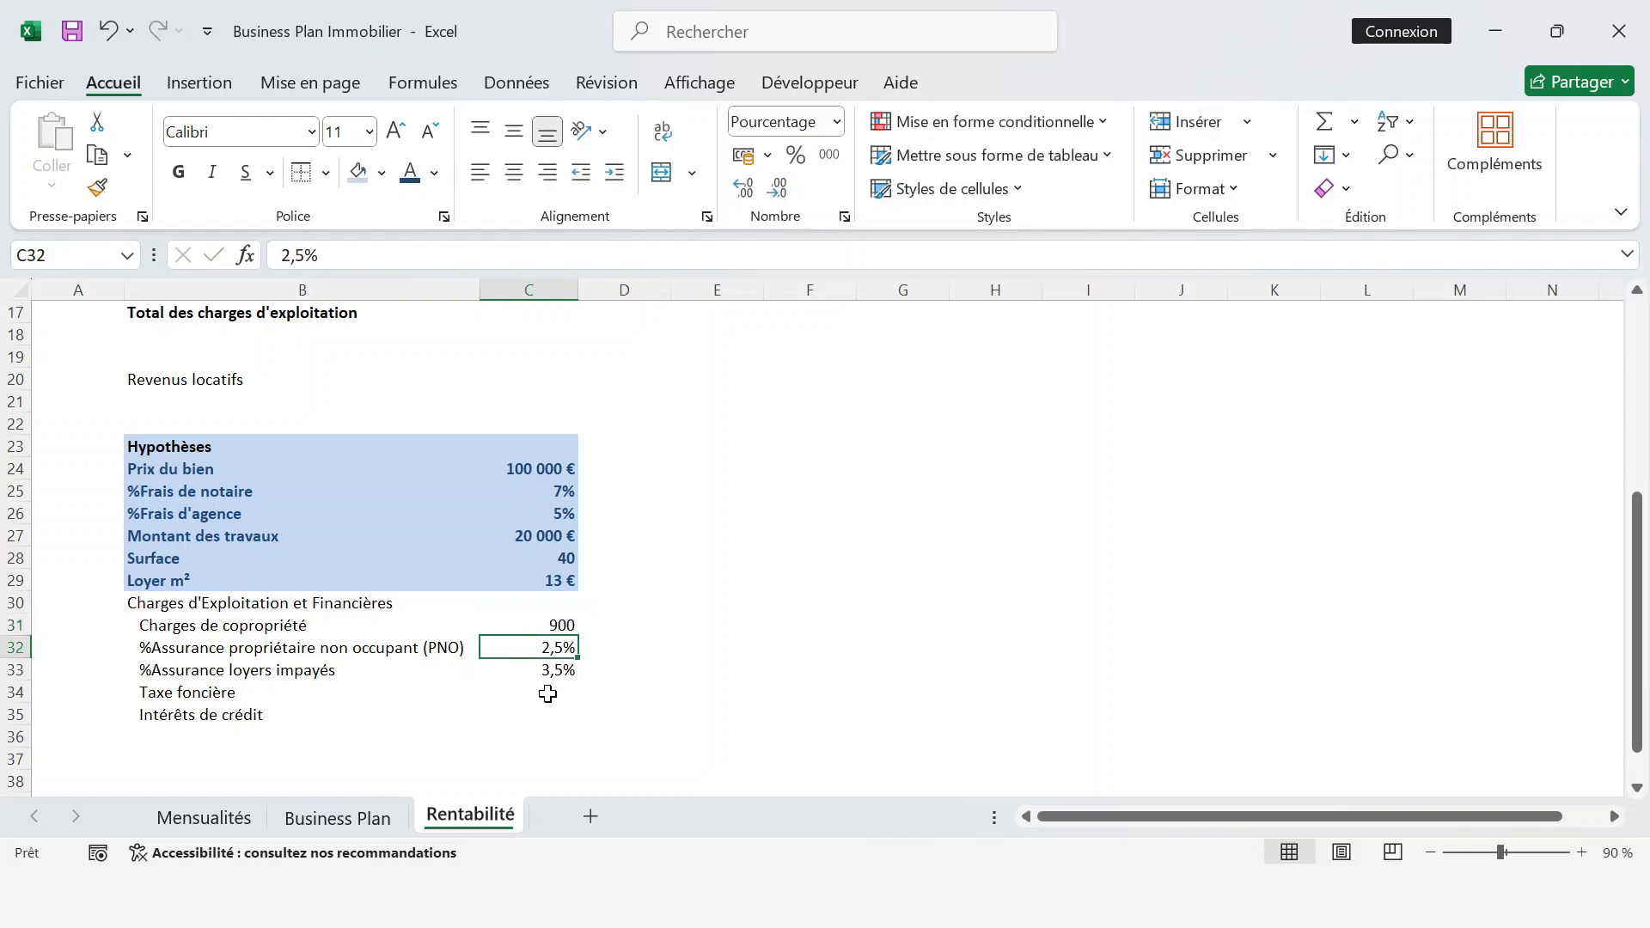
- Enter 1000 as the Taxe foncière amount in C34
key(Down)
key(Down)
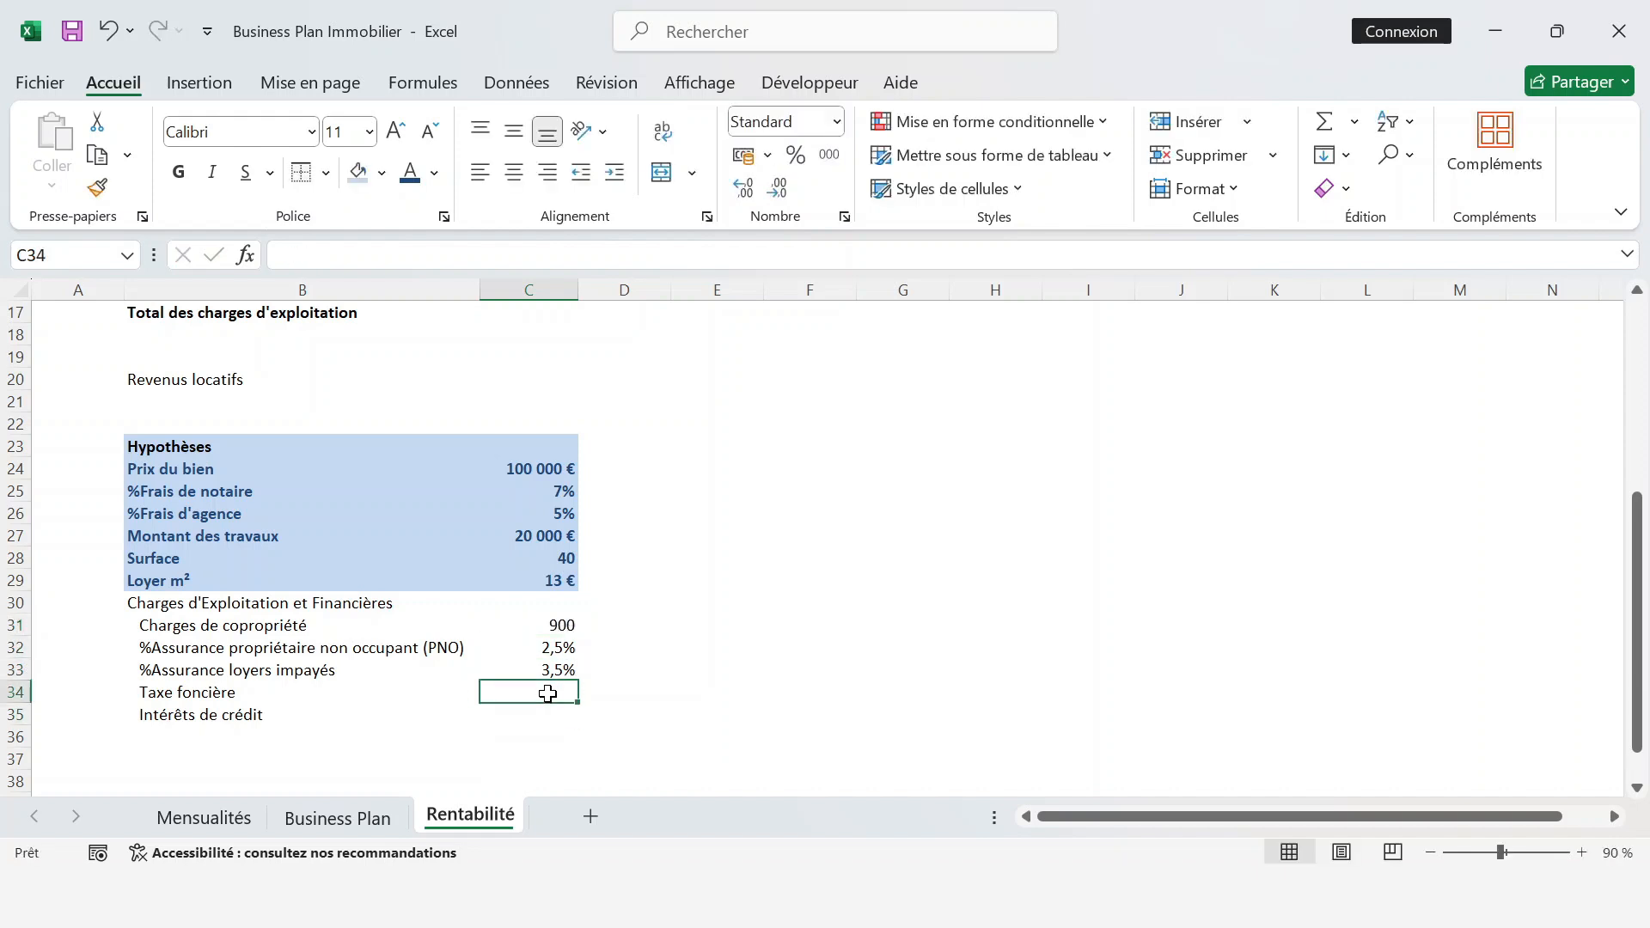
text(8)
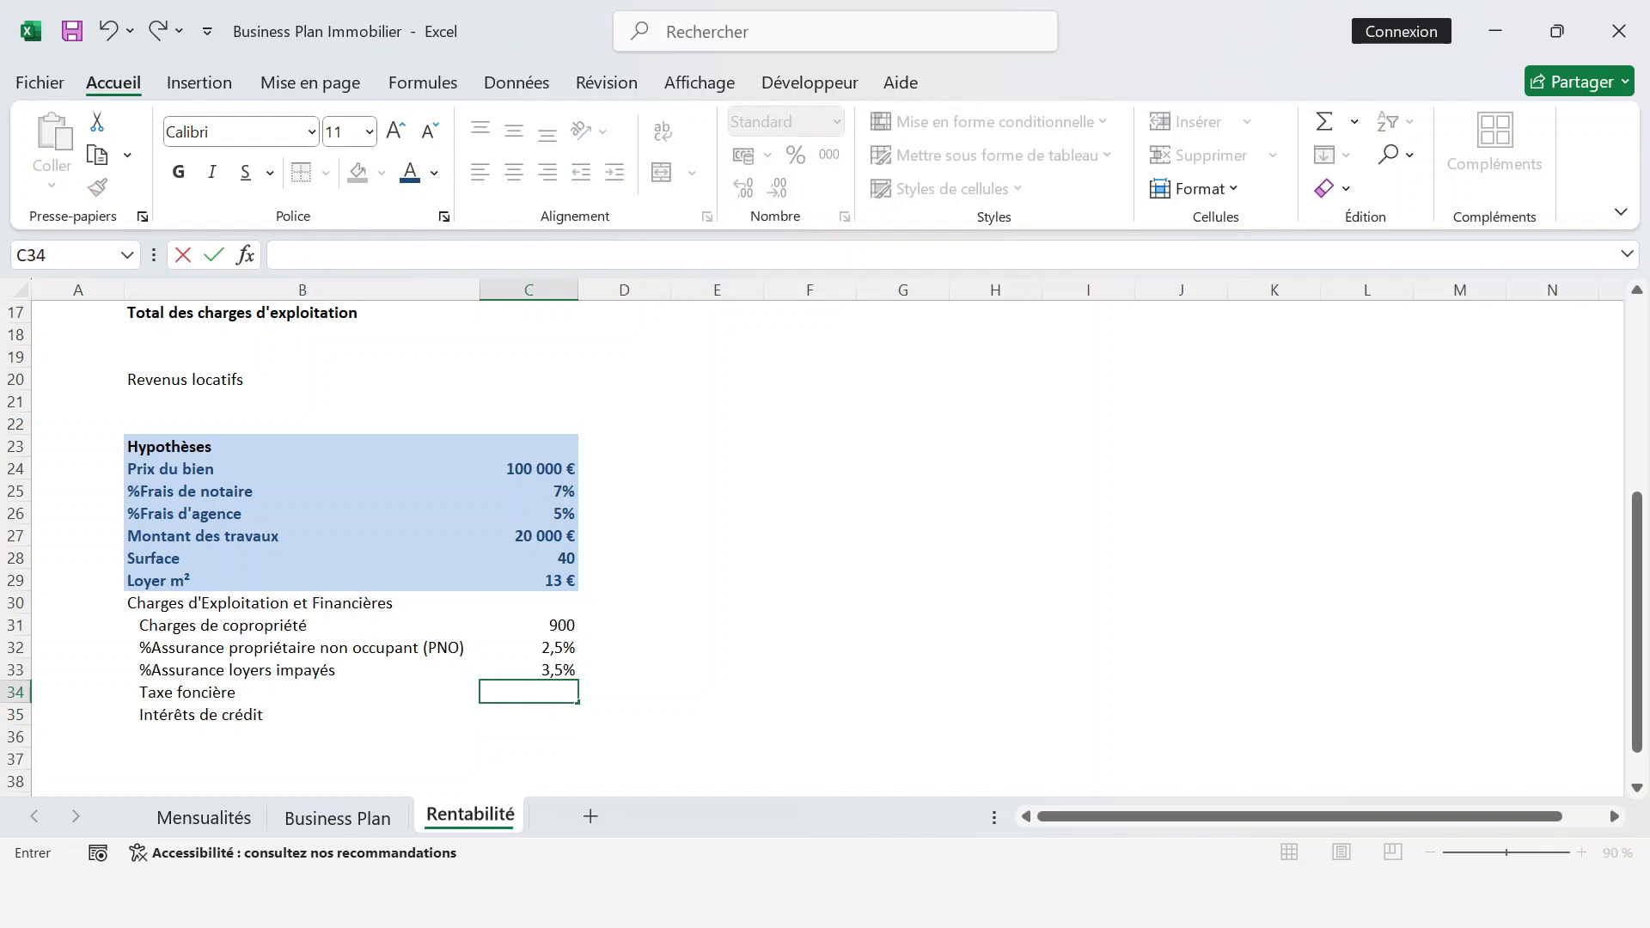
text(1000)
key(ctrl+Return)
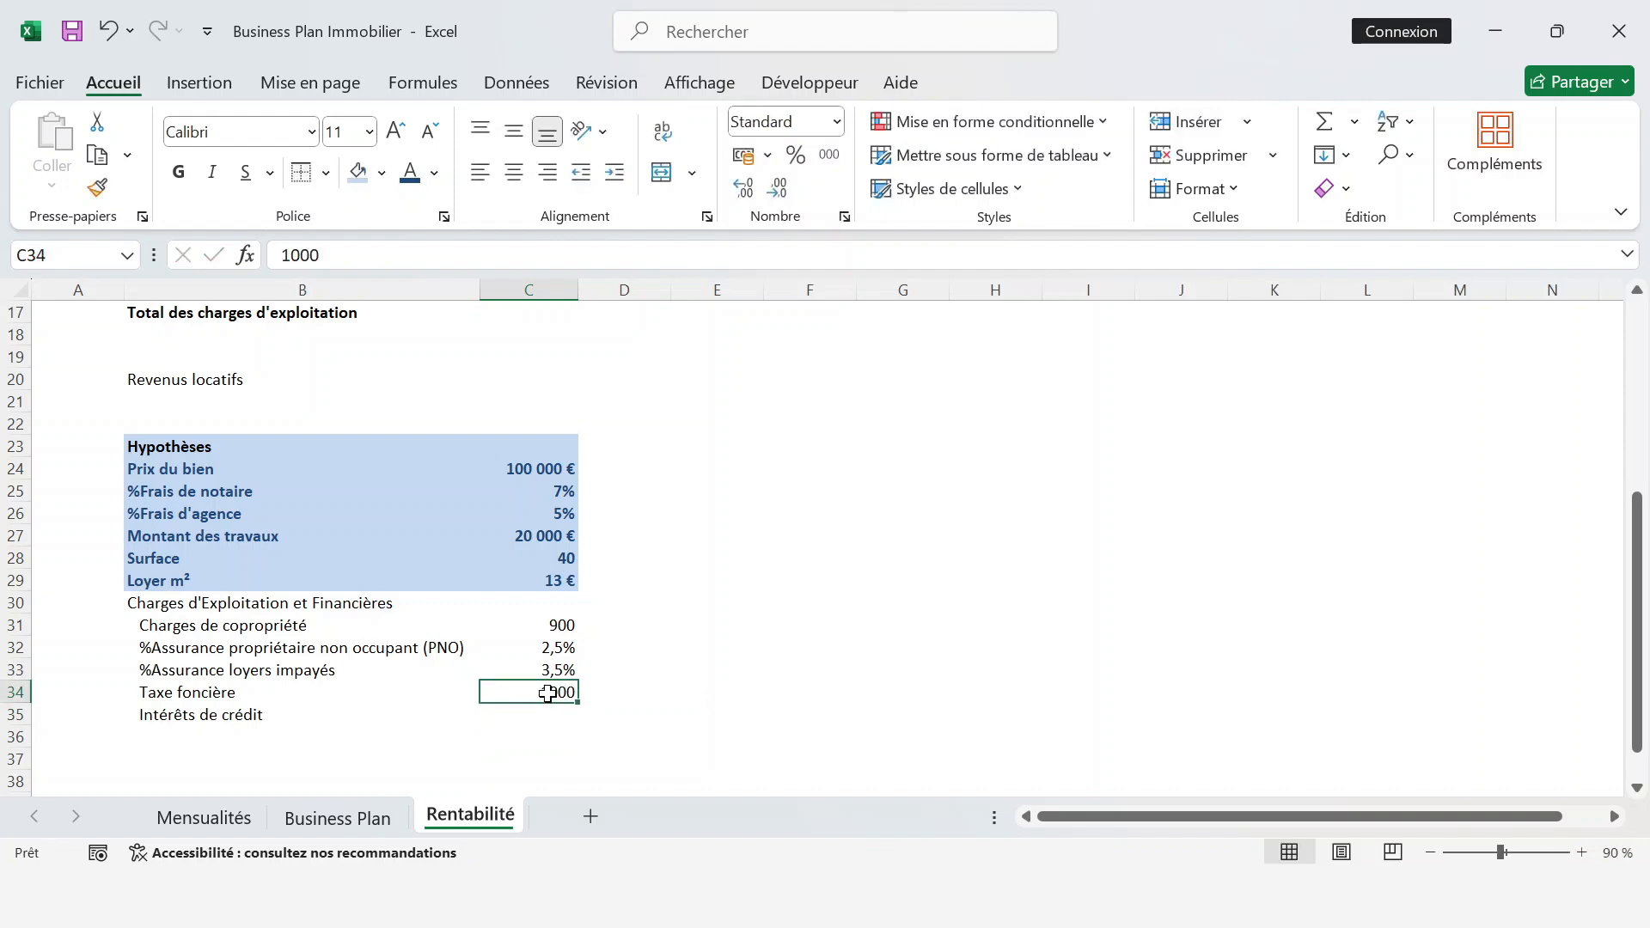
- Link Intérêts de crédit in C35 to the cumulative interest at month 12 on the Mensualités sheet with =Mensualités!F24
key(Down)
scroll(549, 695, down, 3)
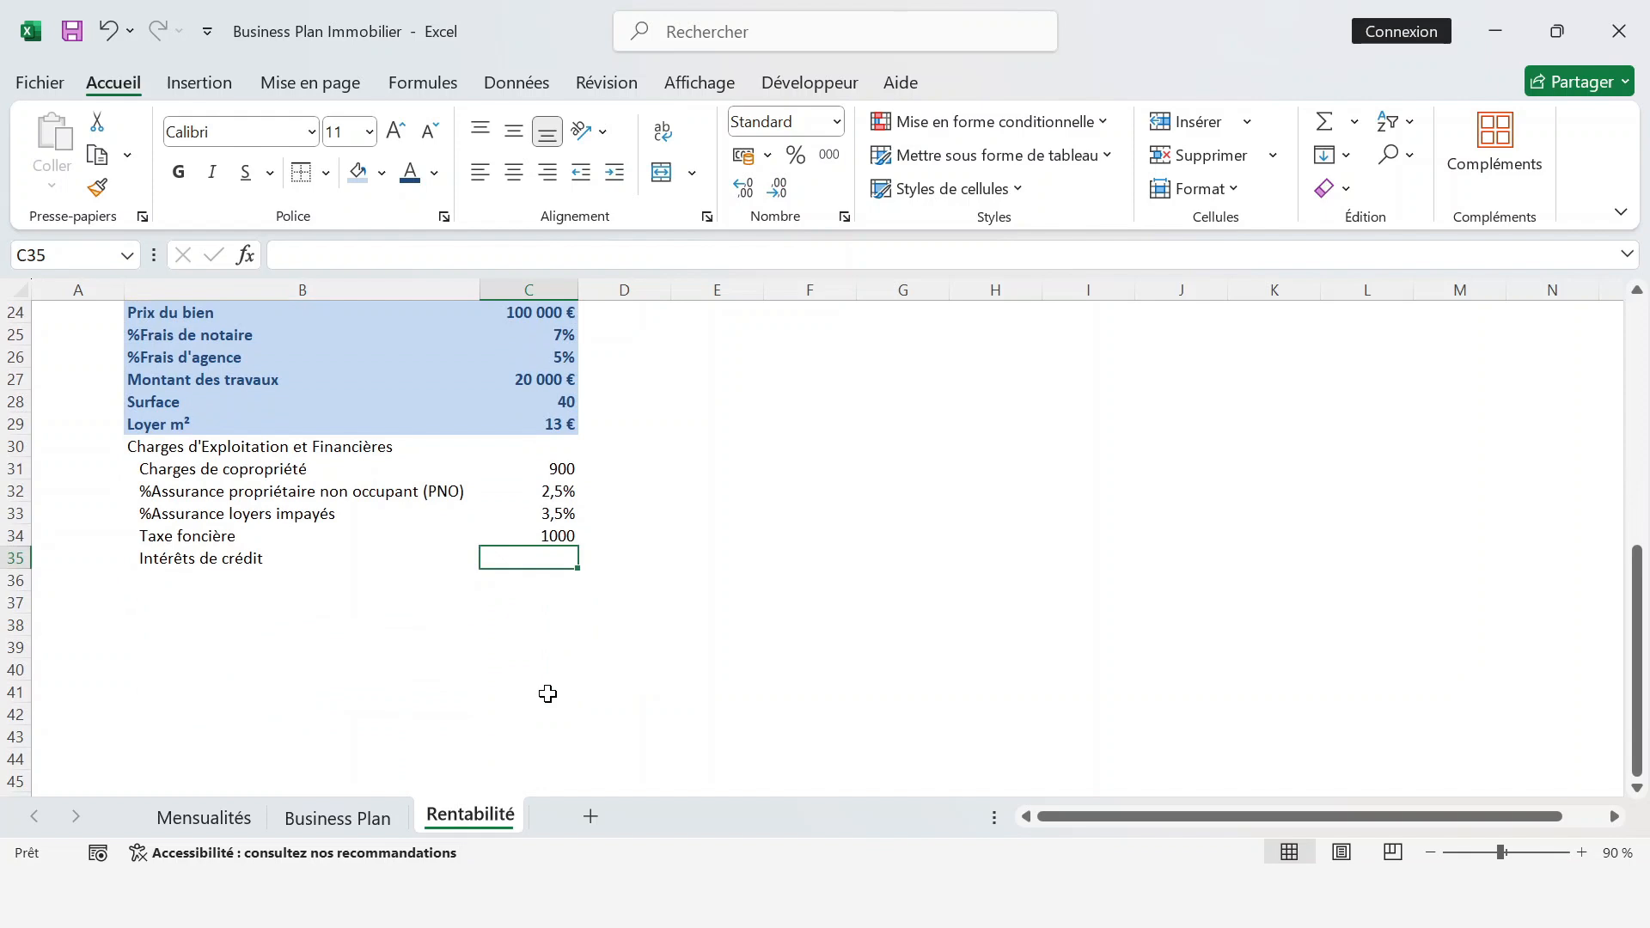
text(+)
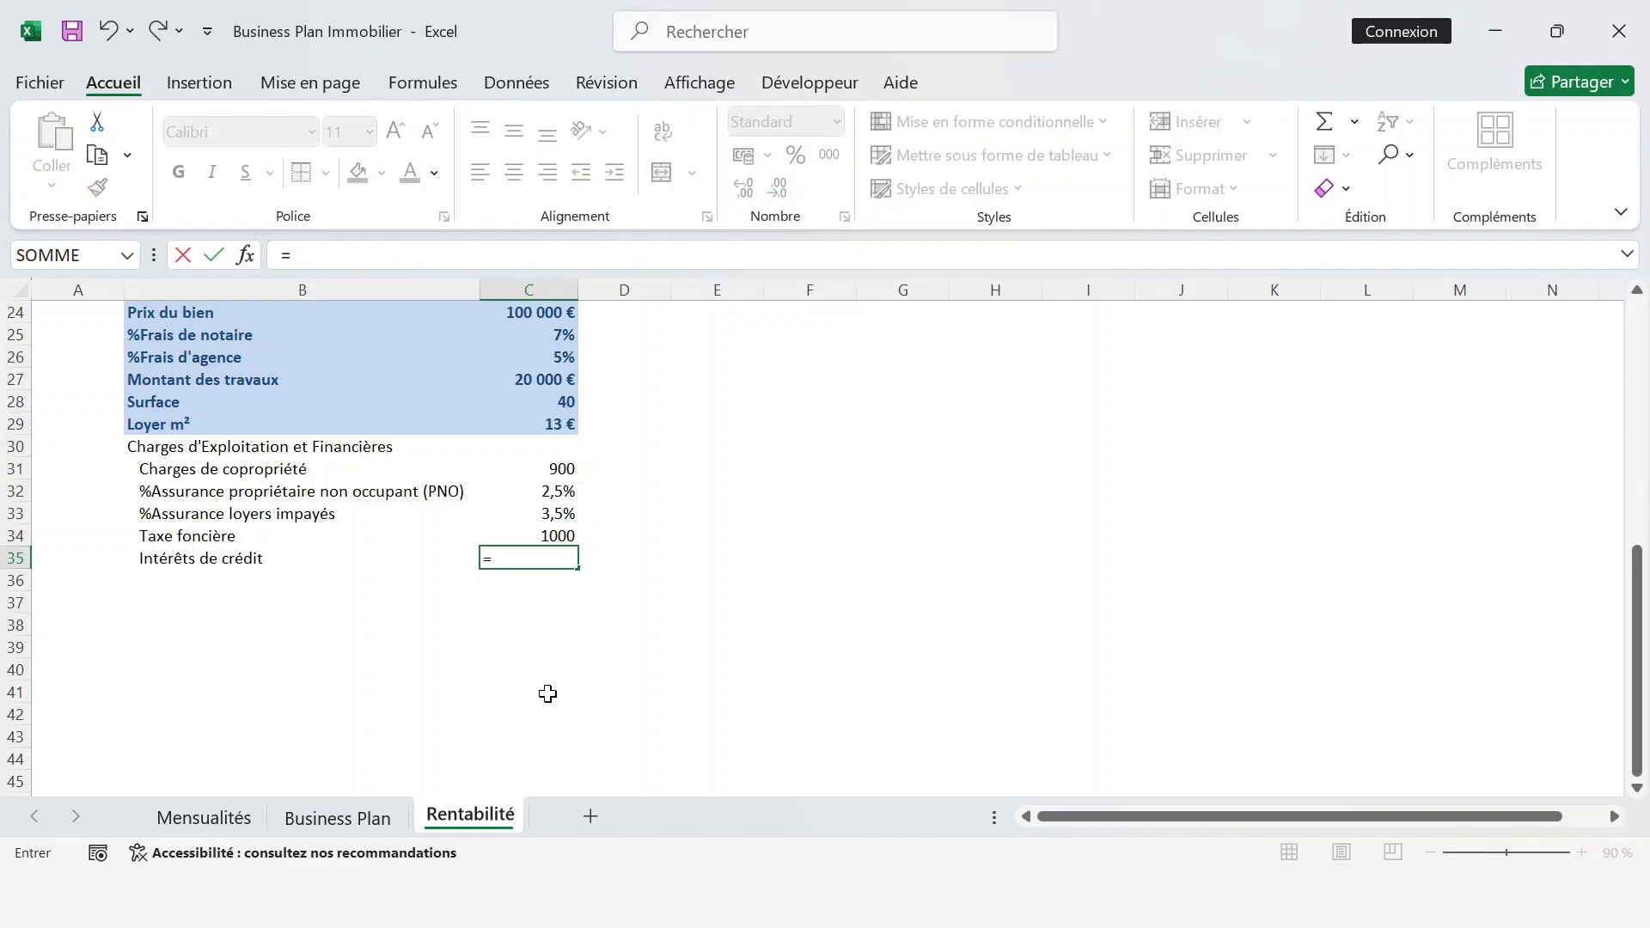
click(204, 818)
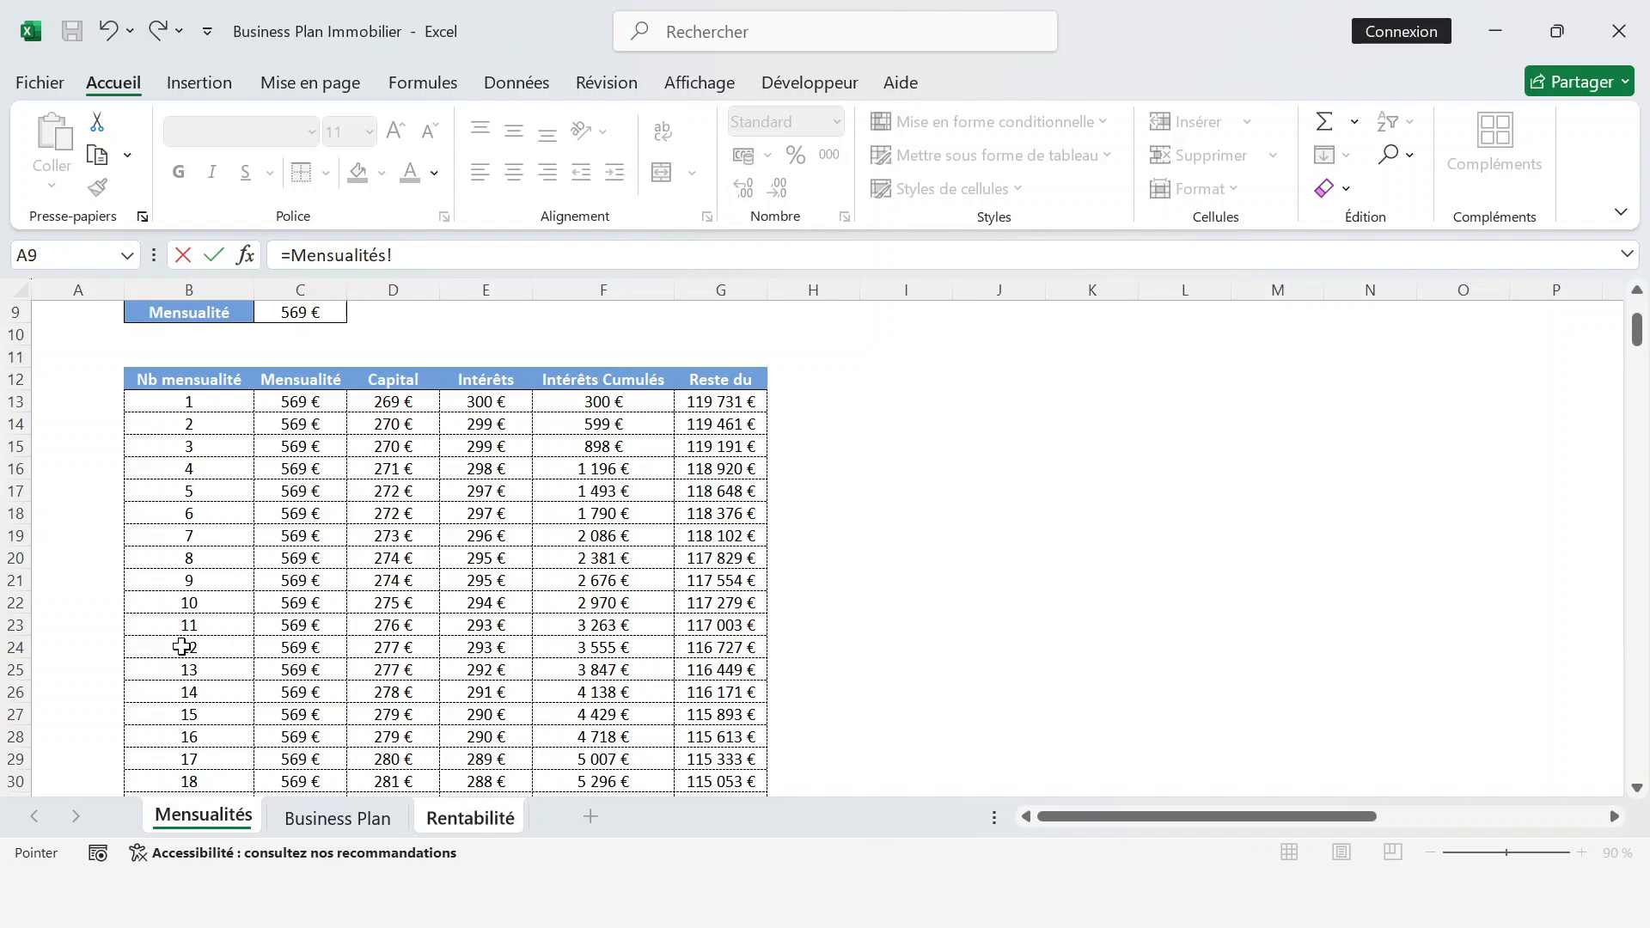
click(622, 649)
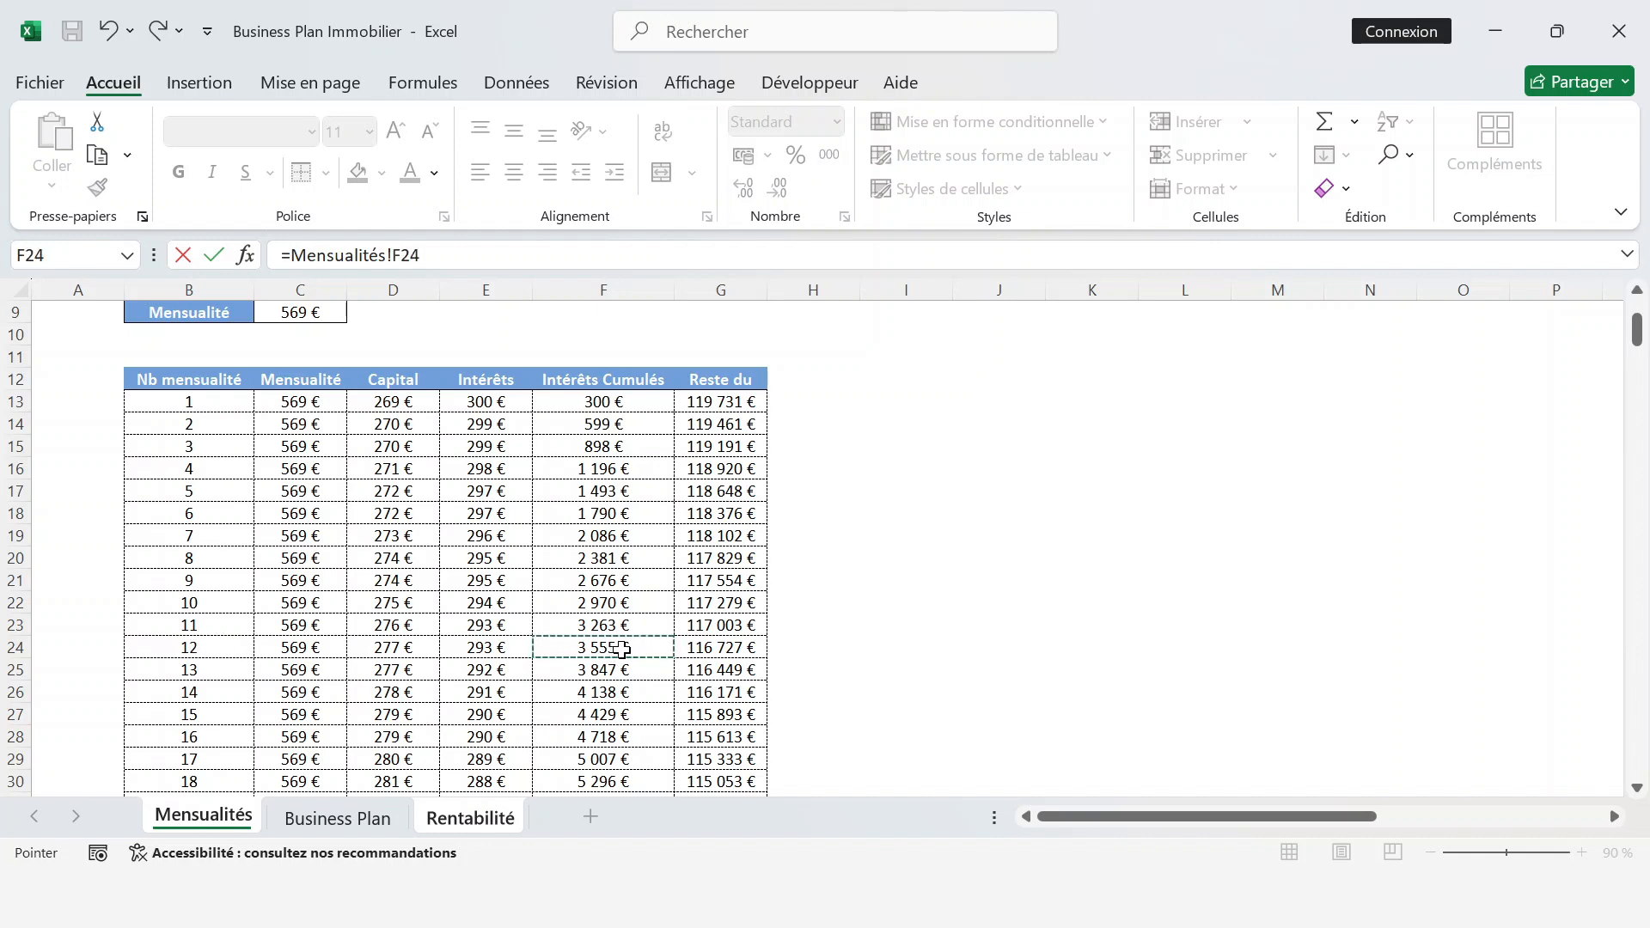
scroll(526, 486, up, 3)
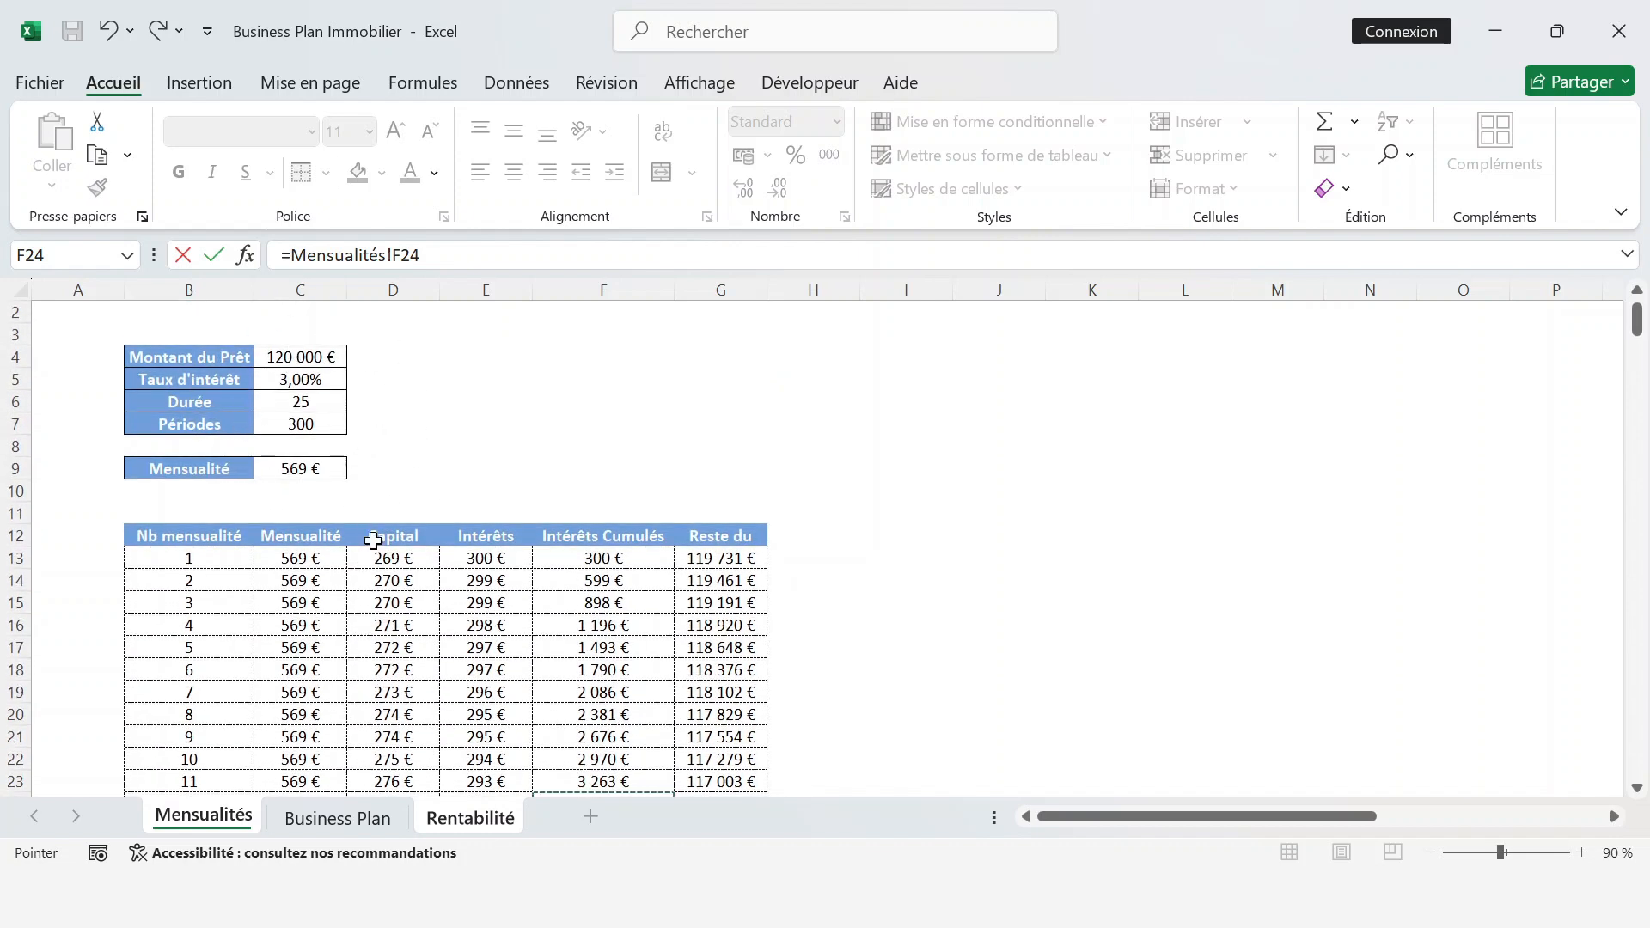
scroll(382, 628, down, 1)
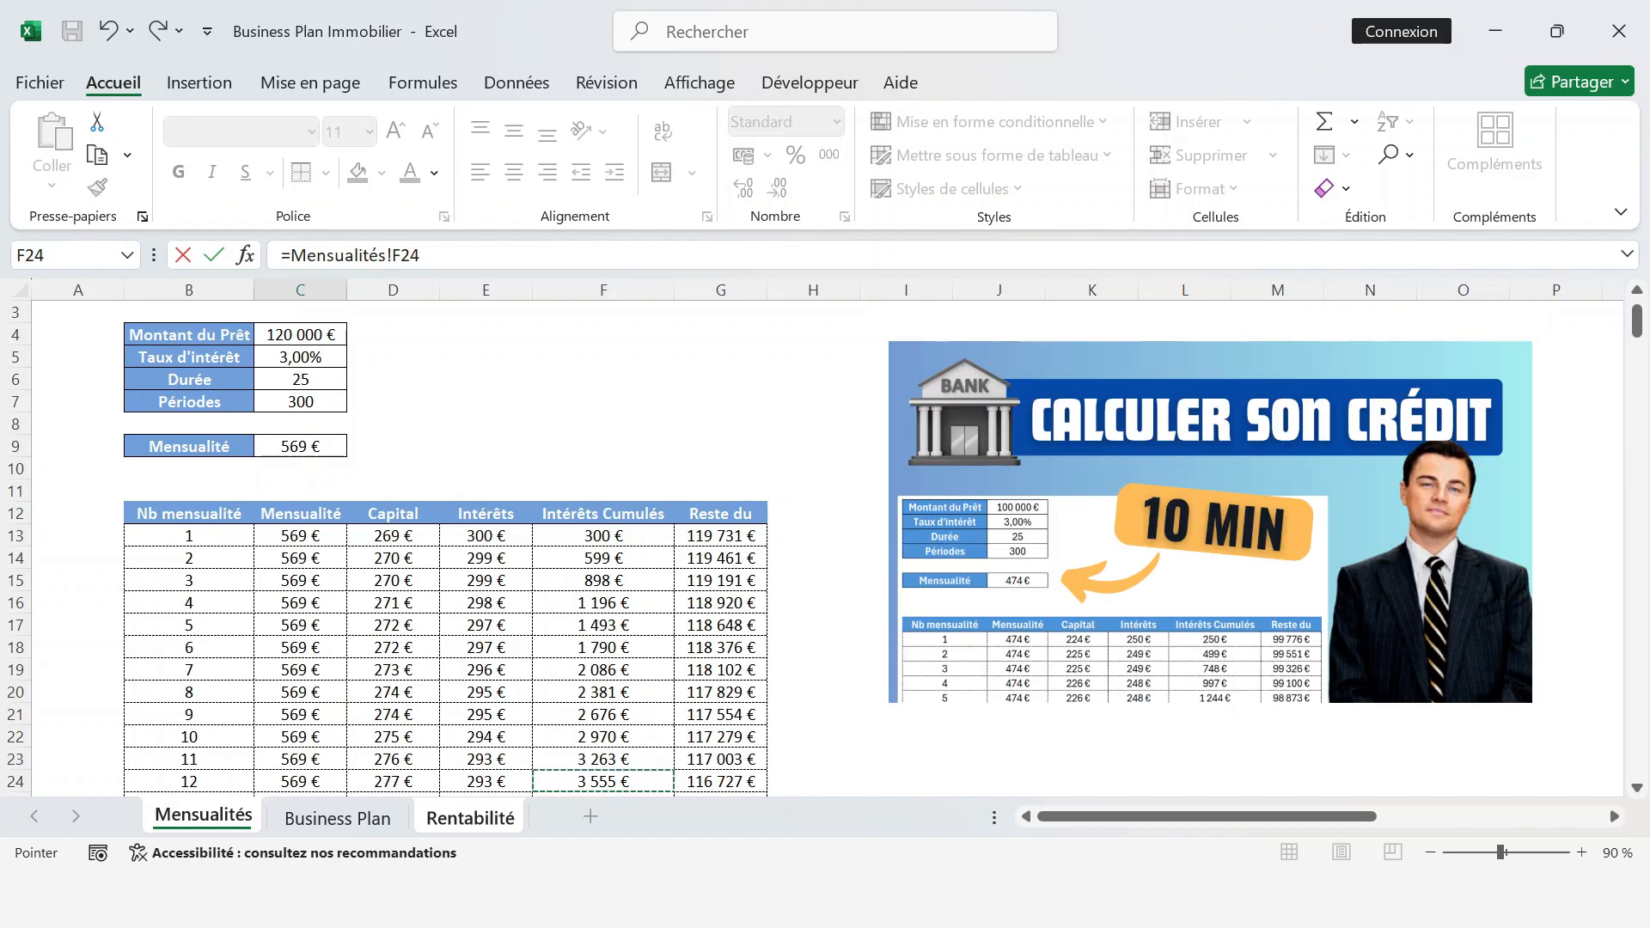
scroll(434, 722, down, 3)
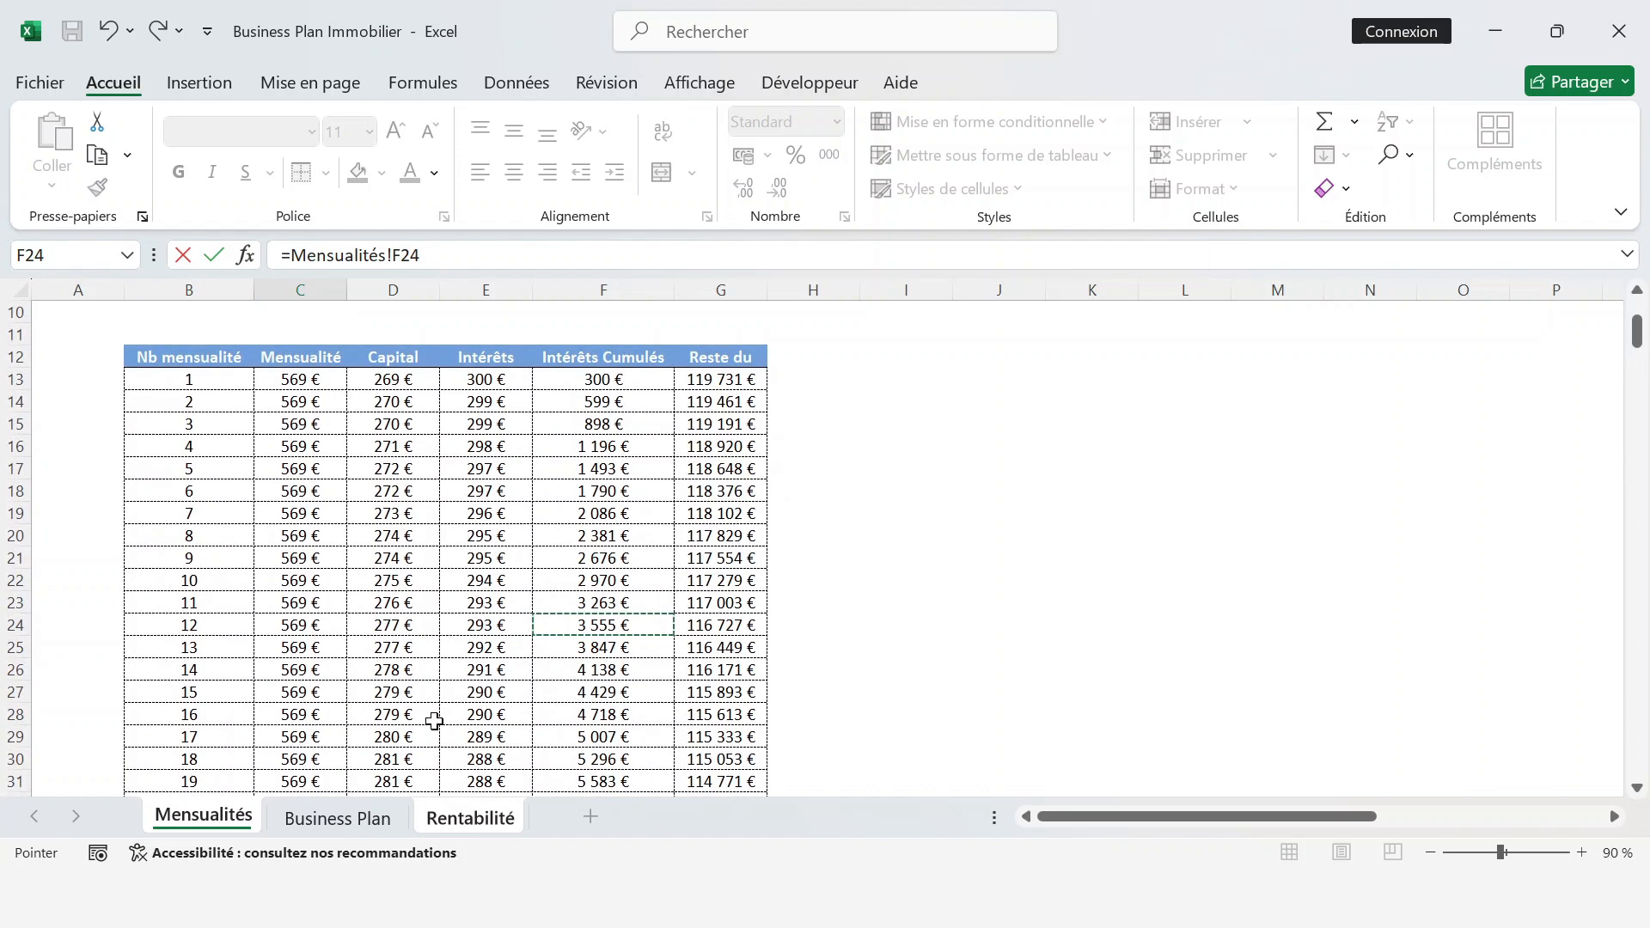
key(Return)
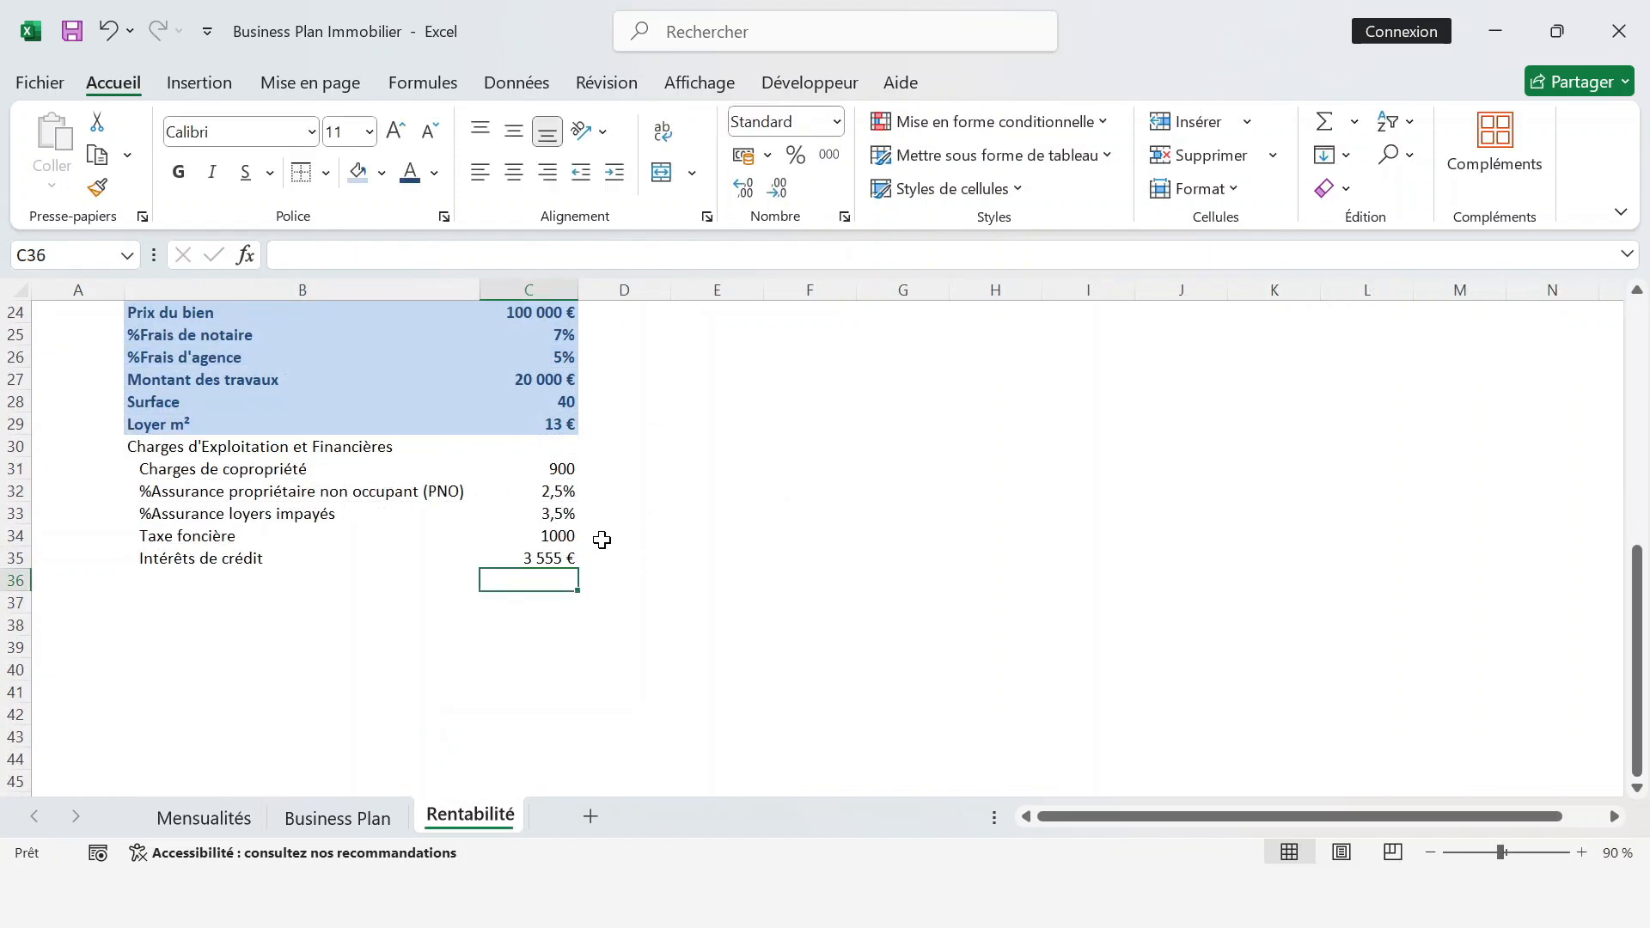
- Format the charges assumptions in B30:C35 with dark blue text and a light blue fill
drag(252, 445, 576, 560)
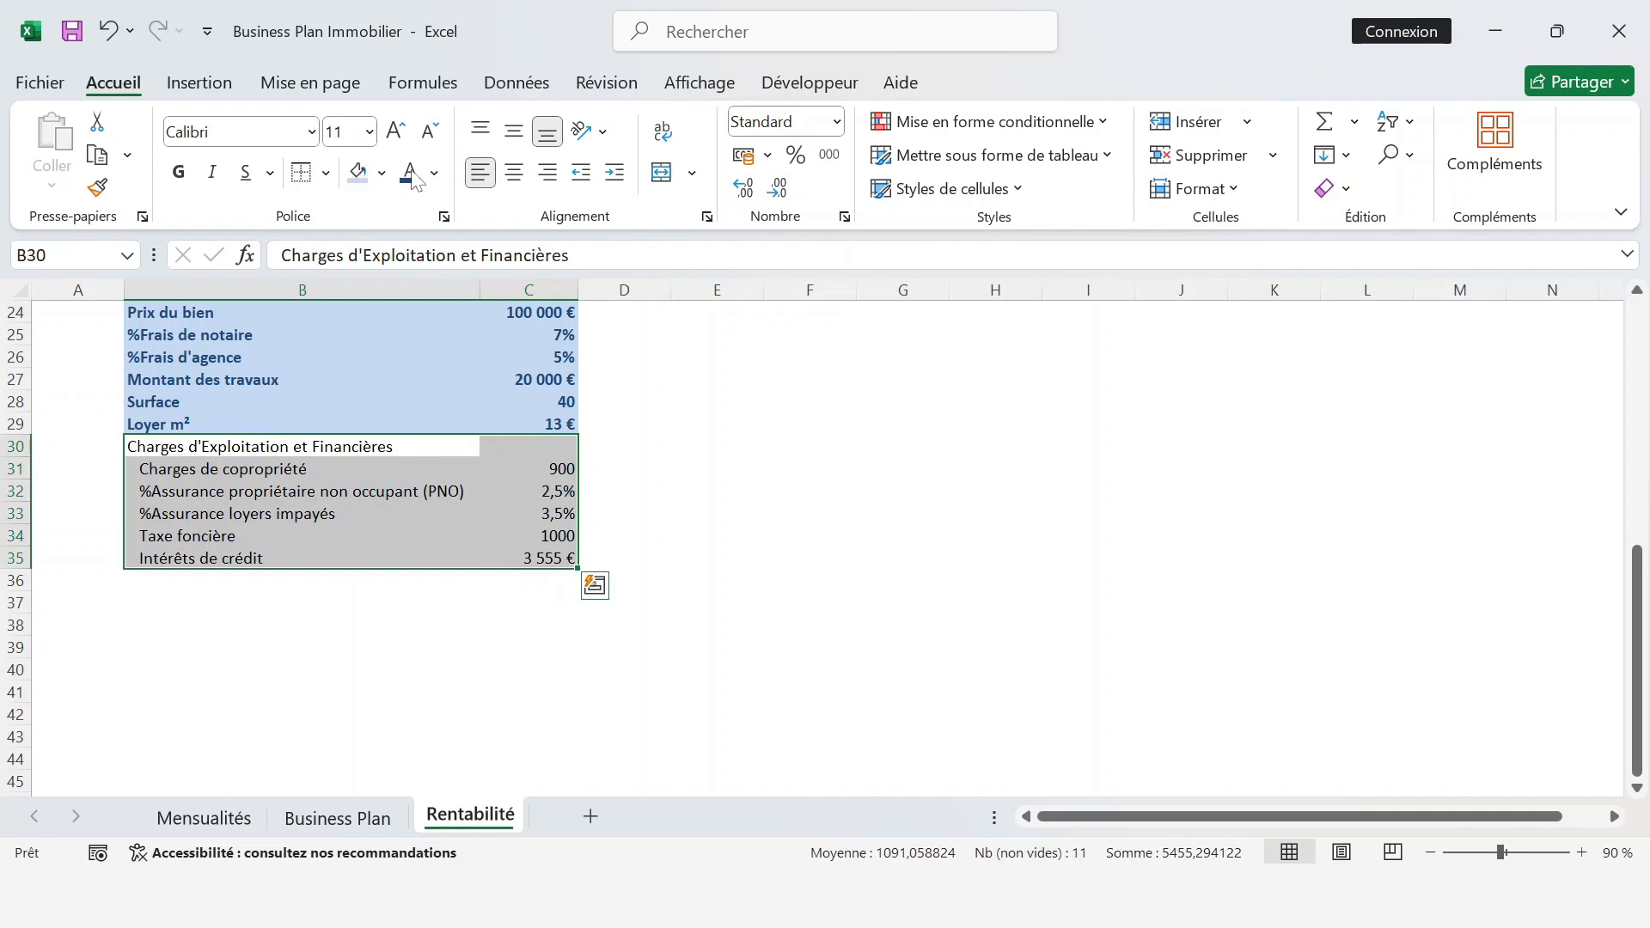
click(412, 178)
scroll(453, 347, down, 1)
click(344, 388)
key(Up)
key(shift+Right)
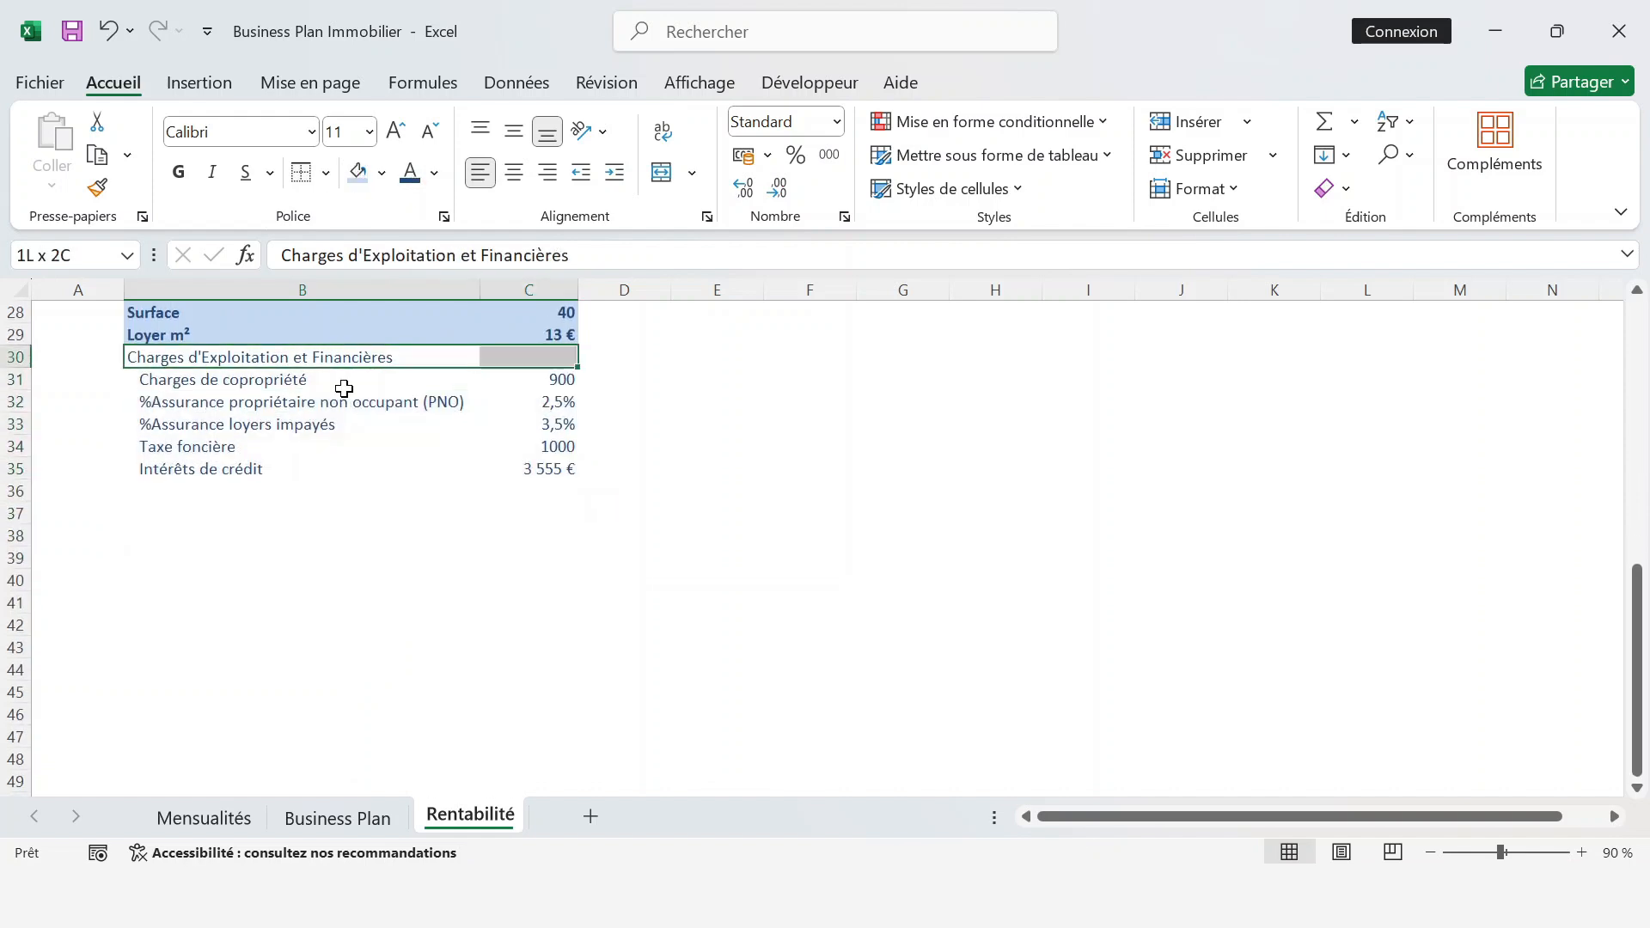
key(shift+Down)
key(shift+Down)
key(shift+Down)
key(shift+Down)
key(shift+Down)
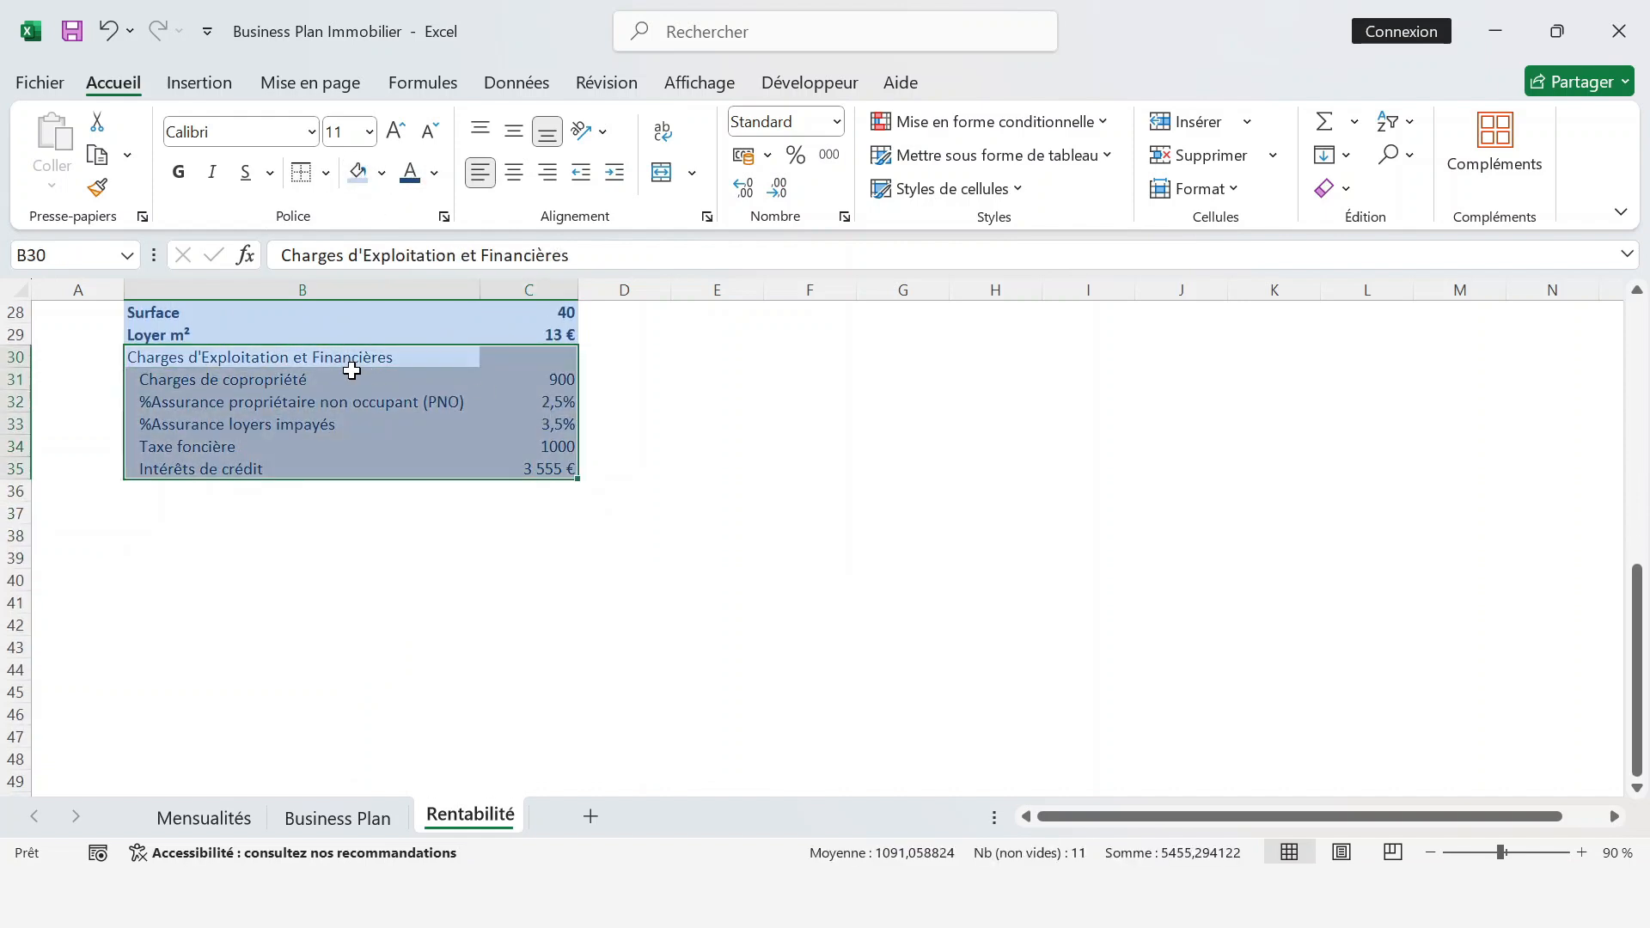
- Make the charges assumptions in B30:C35 bold and format C31 and C34 as euro currency without decimals
key(ctrl+g)
click(552, 379)
key(ctrl+shift+dollar)
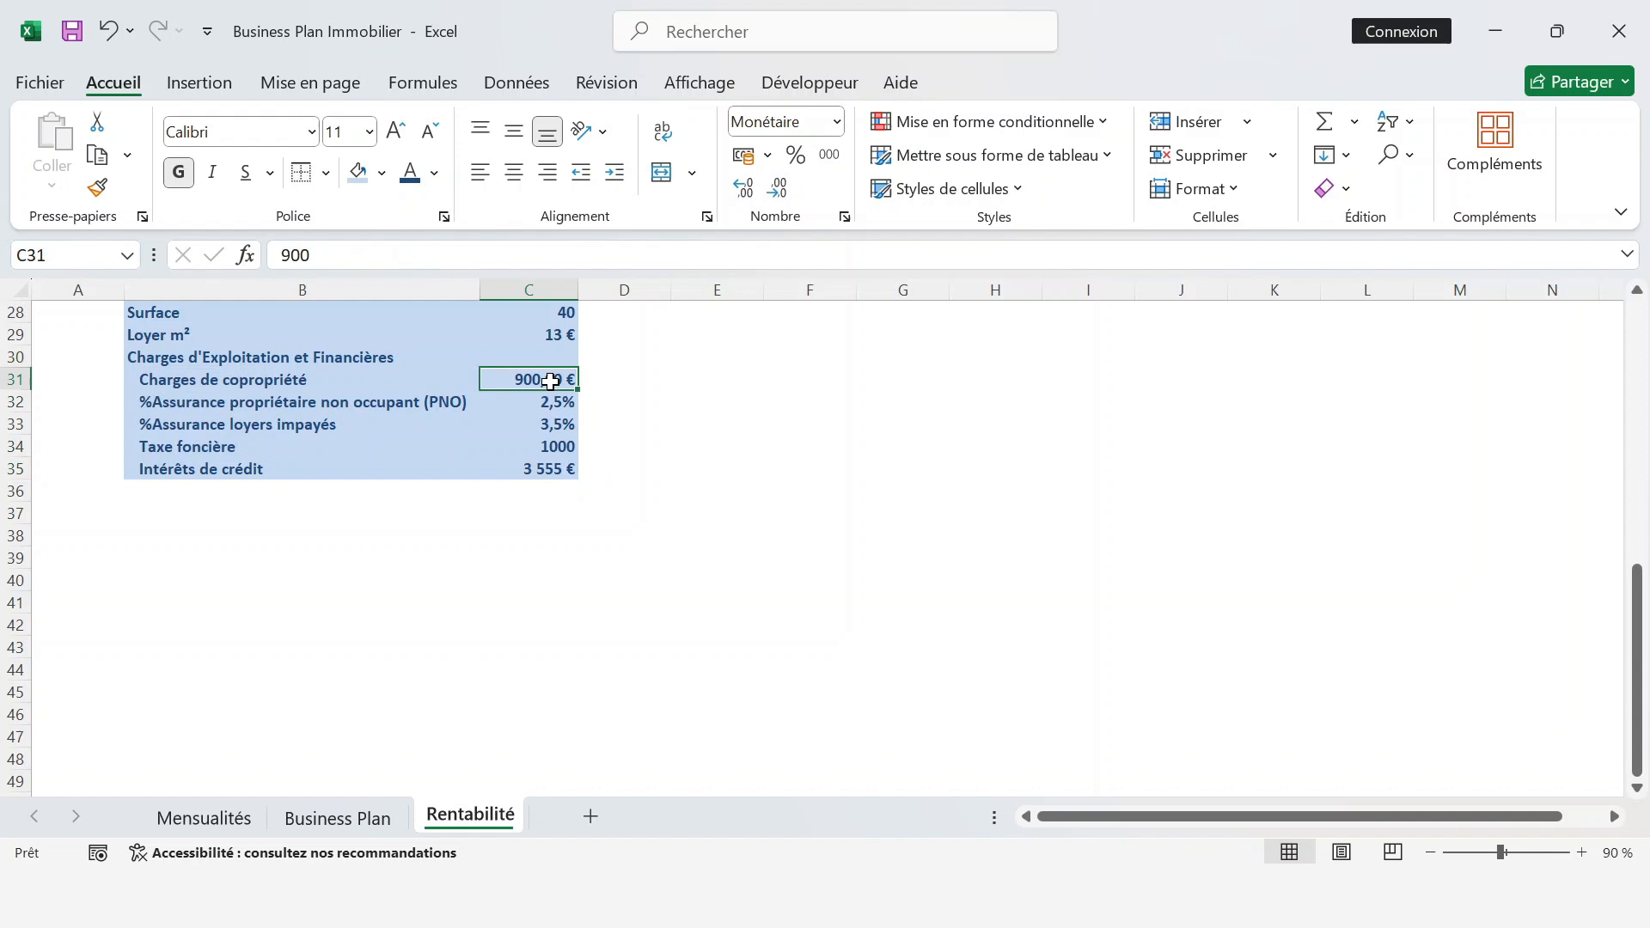
double_click(777, 189)
key(Down)
key(Down)
key(Down)
key(ctrl+shift+dollar)
double_click(779, 189)
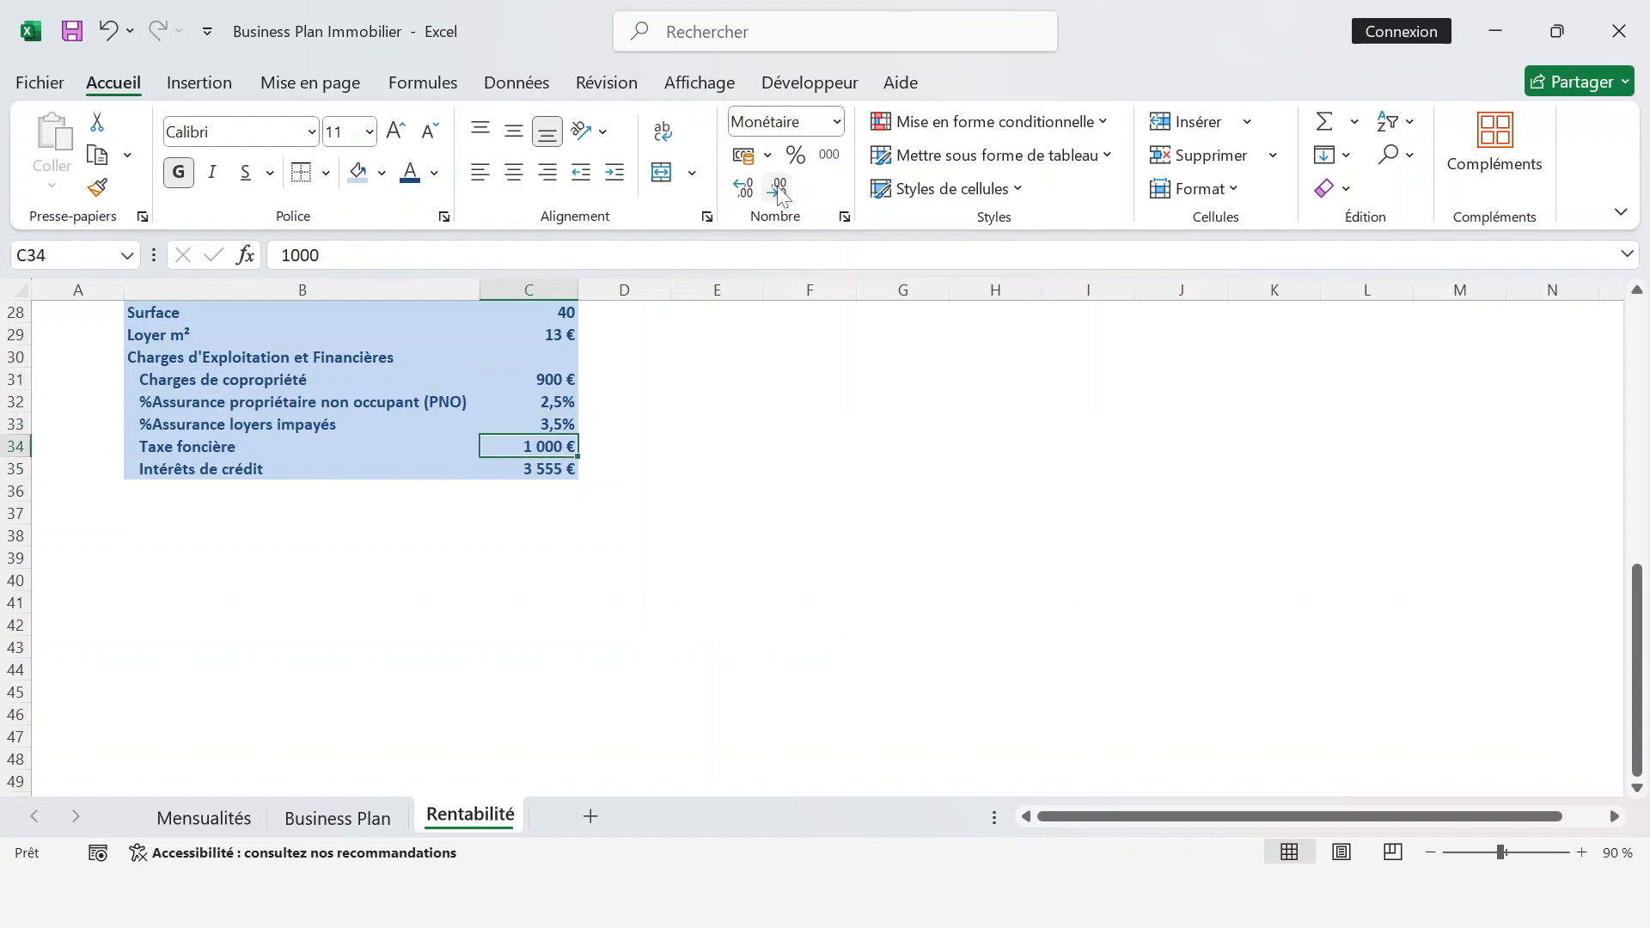
- Make the Revenus locatifs row in B20:C20 bold
scroll(656, 450, up, 5)
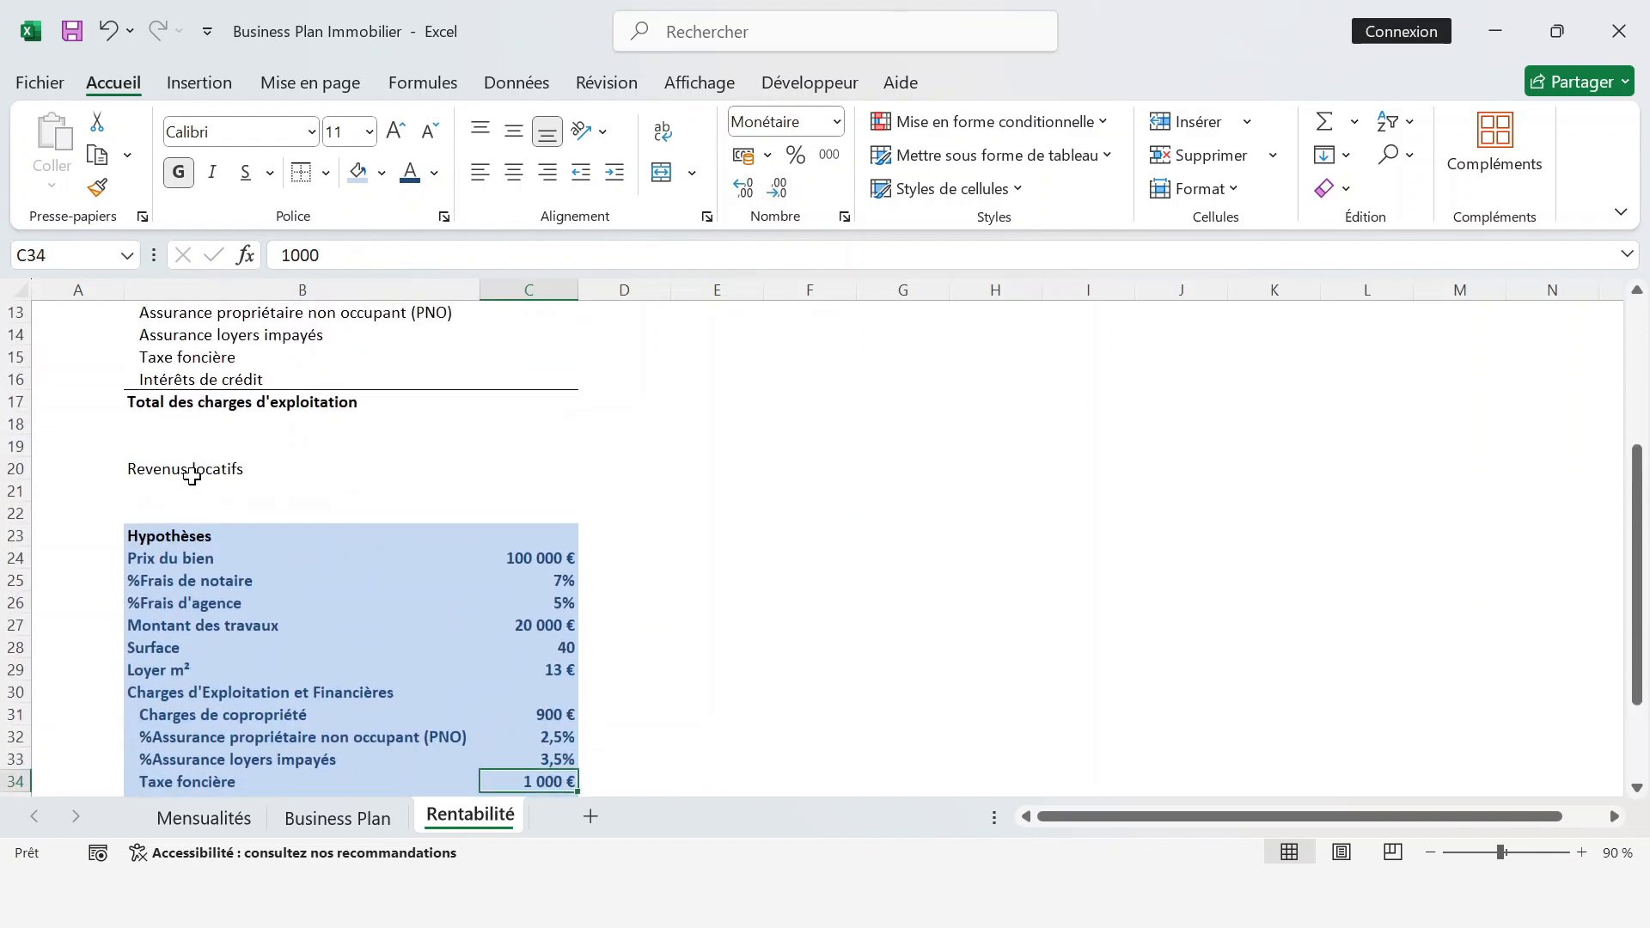
click(192, 476)
key(shift+Right)
key(ctrl+g)
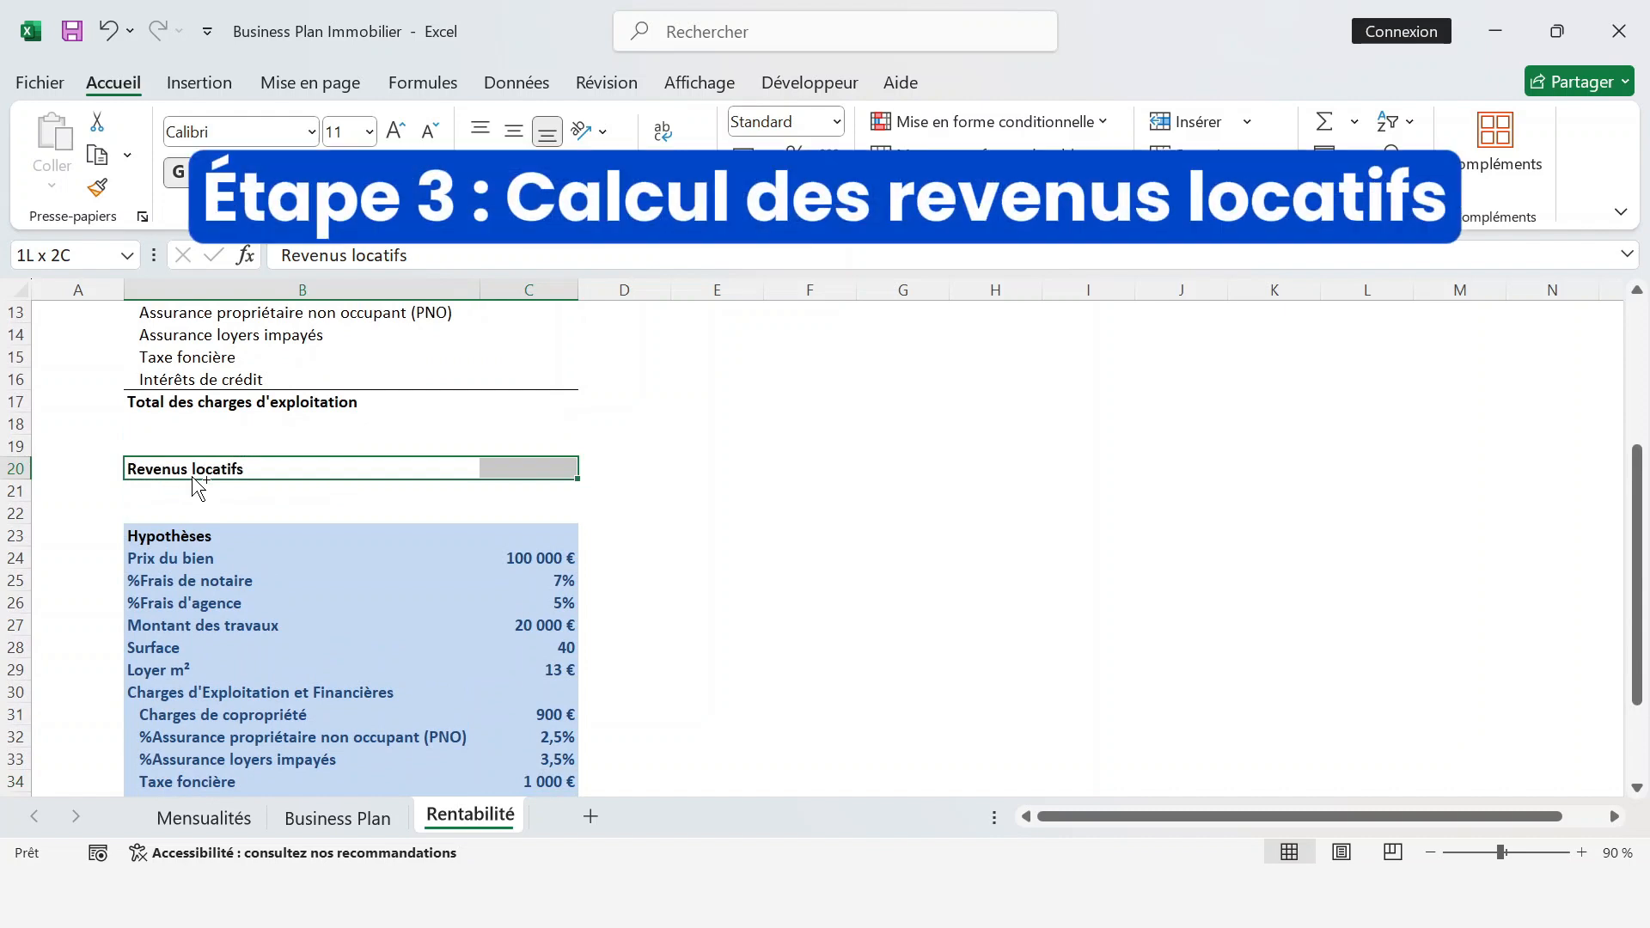
- Calculate Revenus locatifs in C20 as the surface multiplied by the rent per m² with =C28*C29
key(Down)
key(Up)
key(Right)
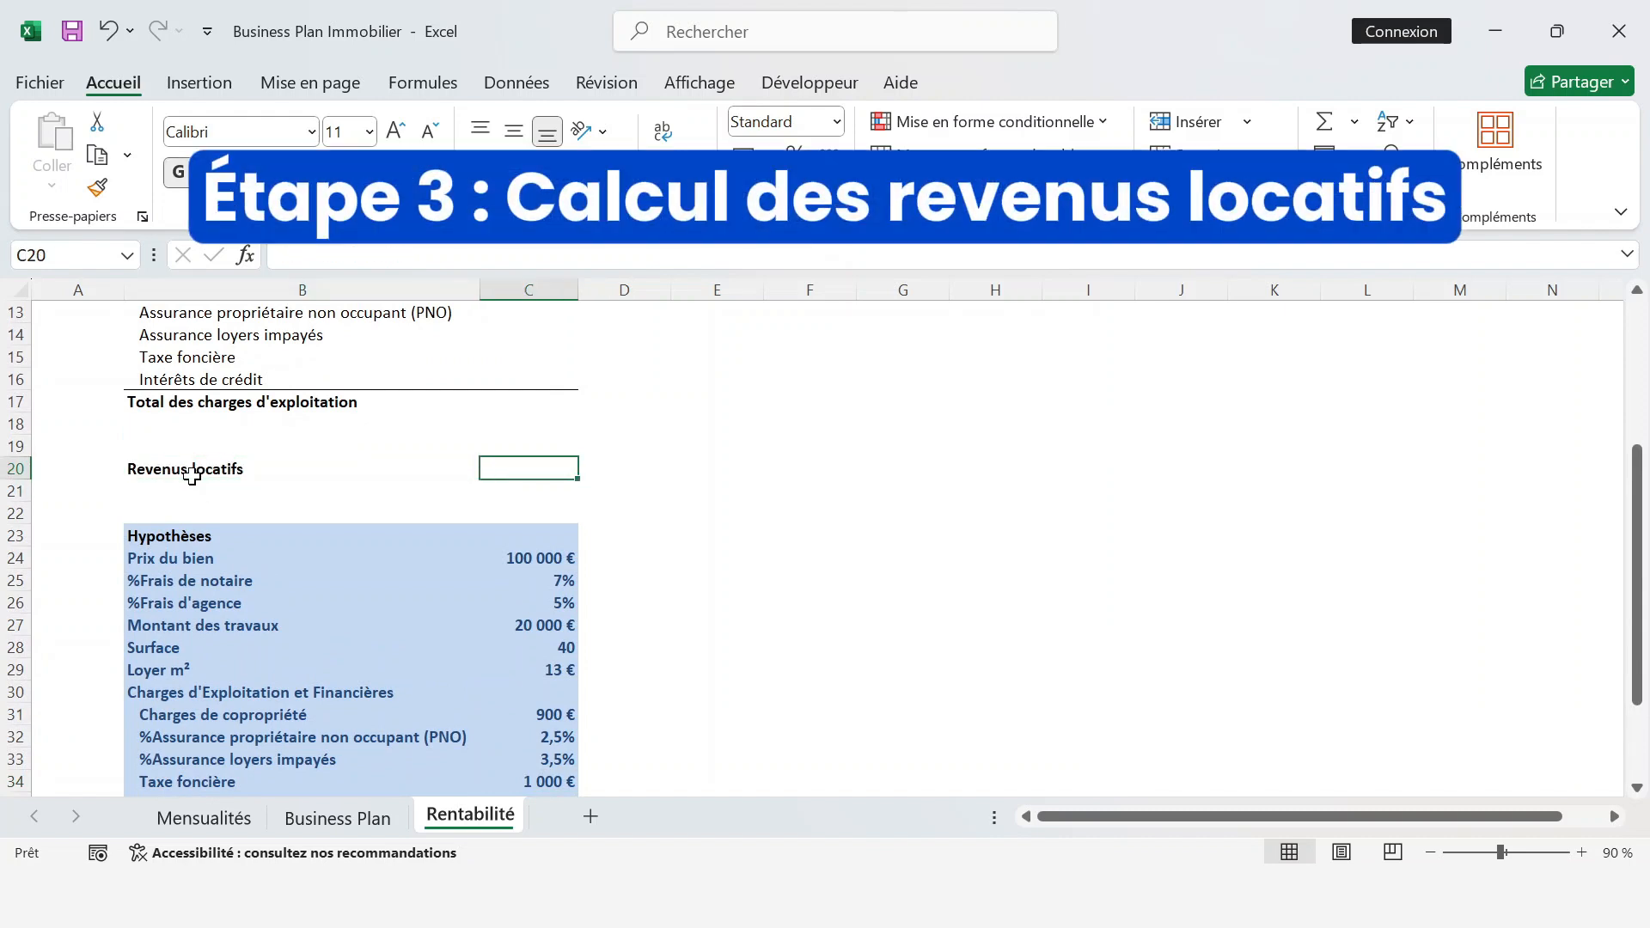
text(=)
key(Down)
key(Down)
key(Down)
key(Down)
key(Down)
key(Down)
key(Down)
key(Down)
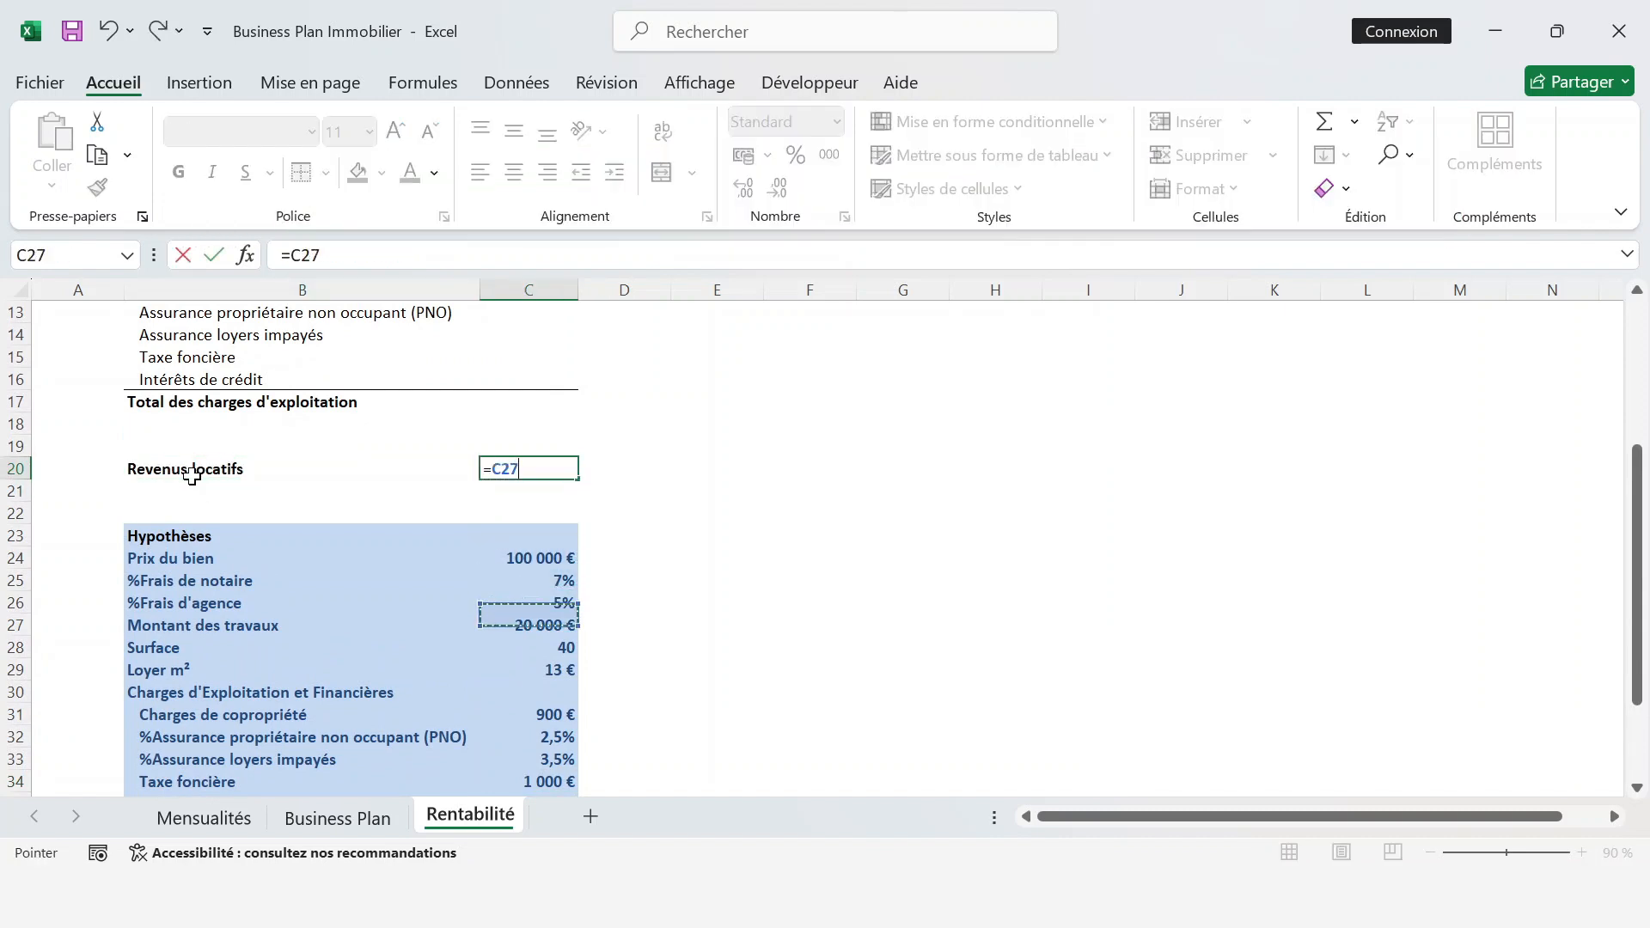
text(*)
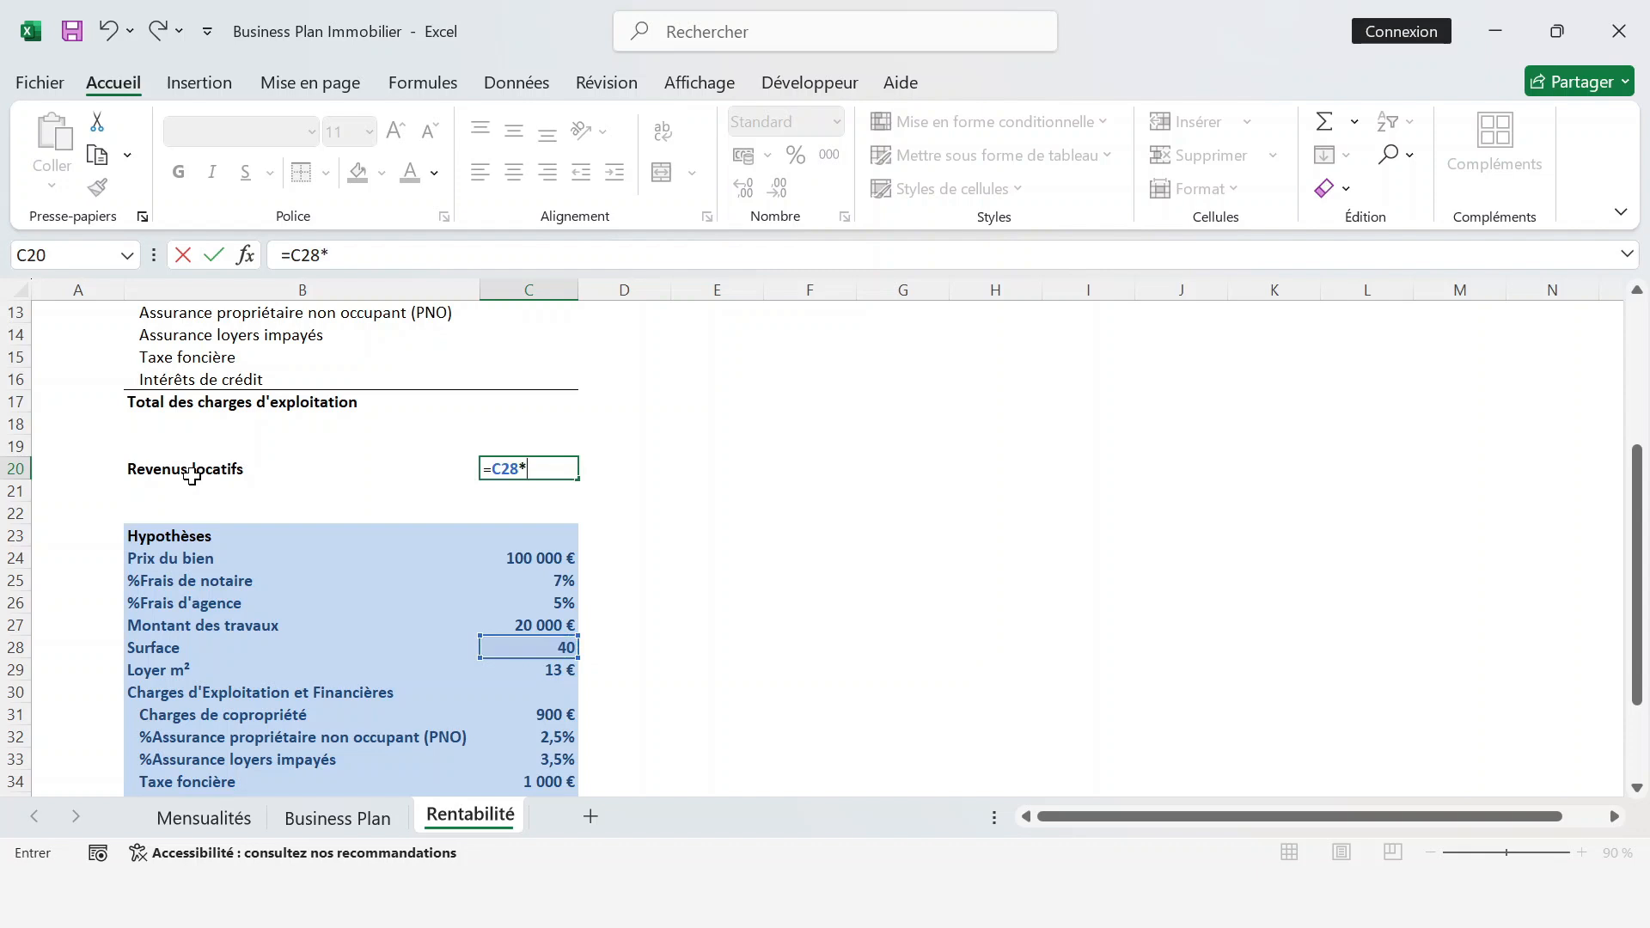
key(Down)
key(Down)
key(Down)
key(Down)
key(Down)
key(Down)
key(Down)
key(Down)
key(Down)
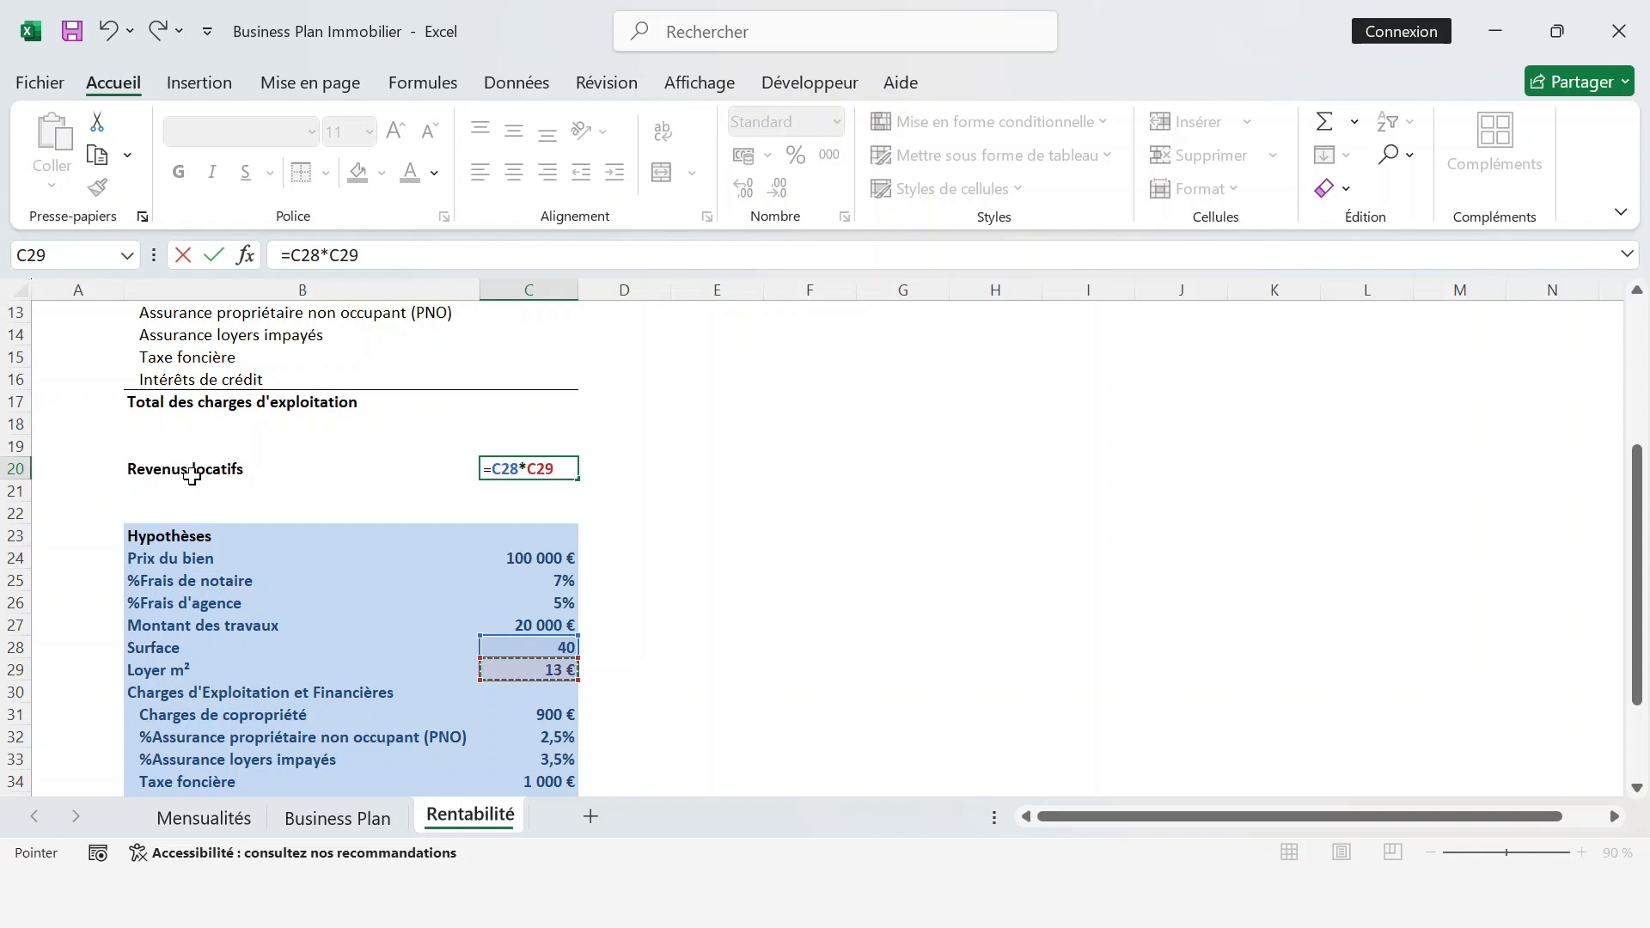
key(Return)
- Annualise the Revenus locatifs formula in C20 by extending it to =C28*C29*12
key(Up)
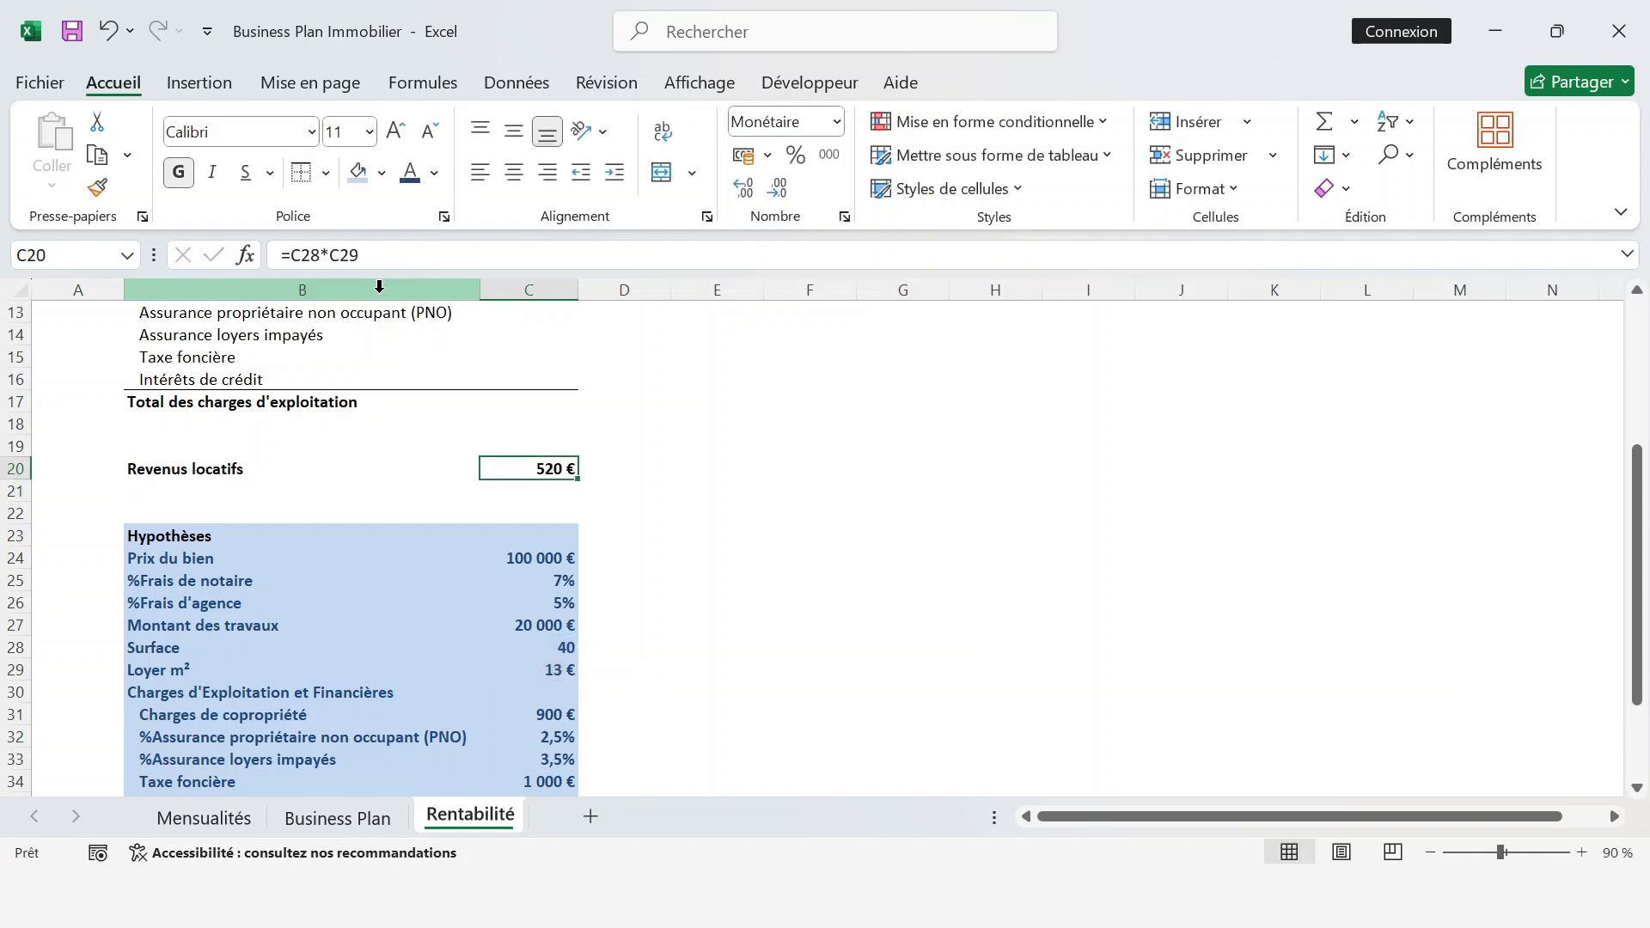
key(F2)
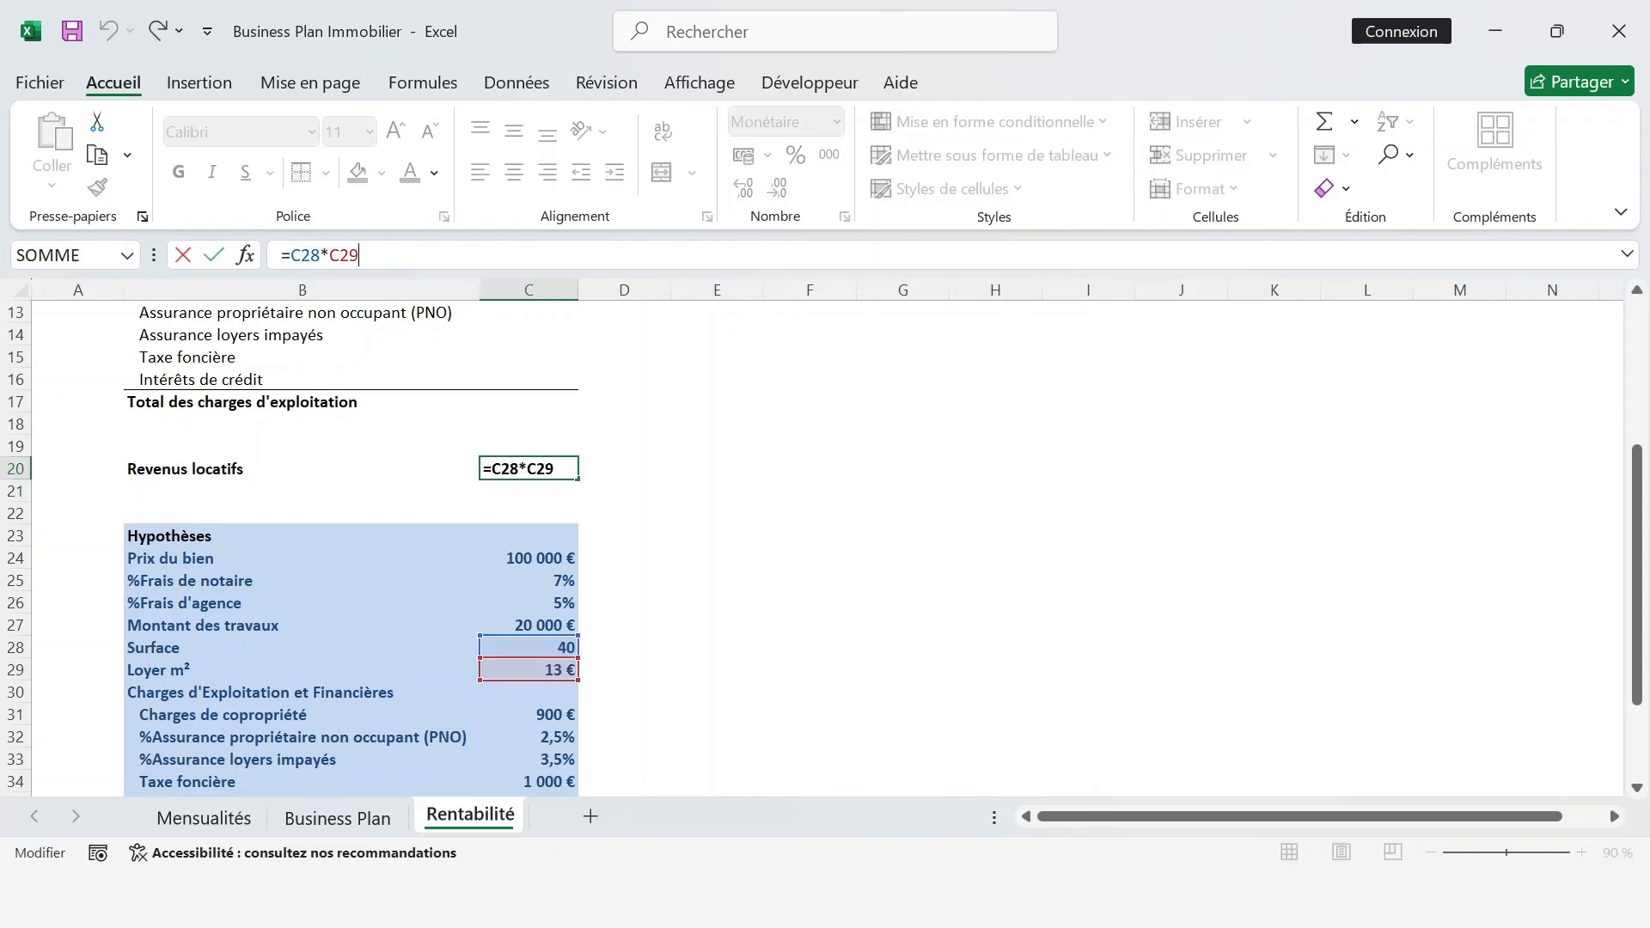
text(*12)
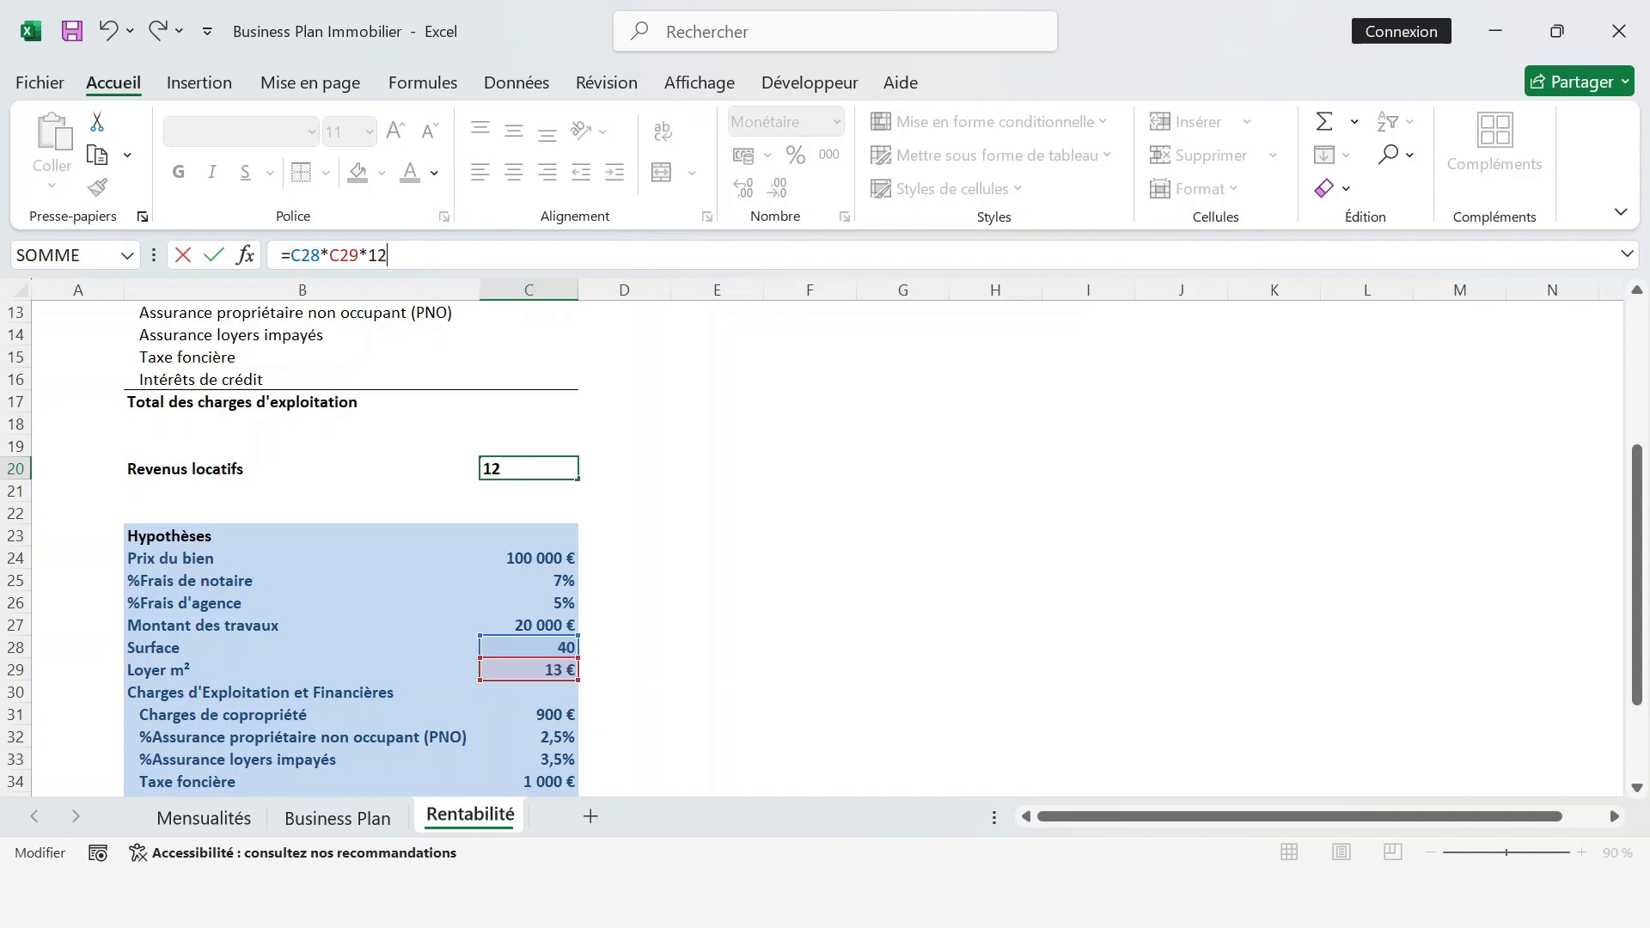
key(Return)
- Set the Surface assumption in C28 to 80
scroll(613, 582, down, 1)
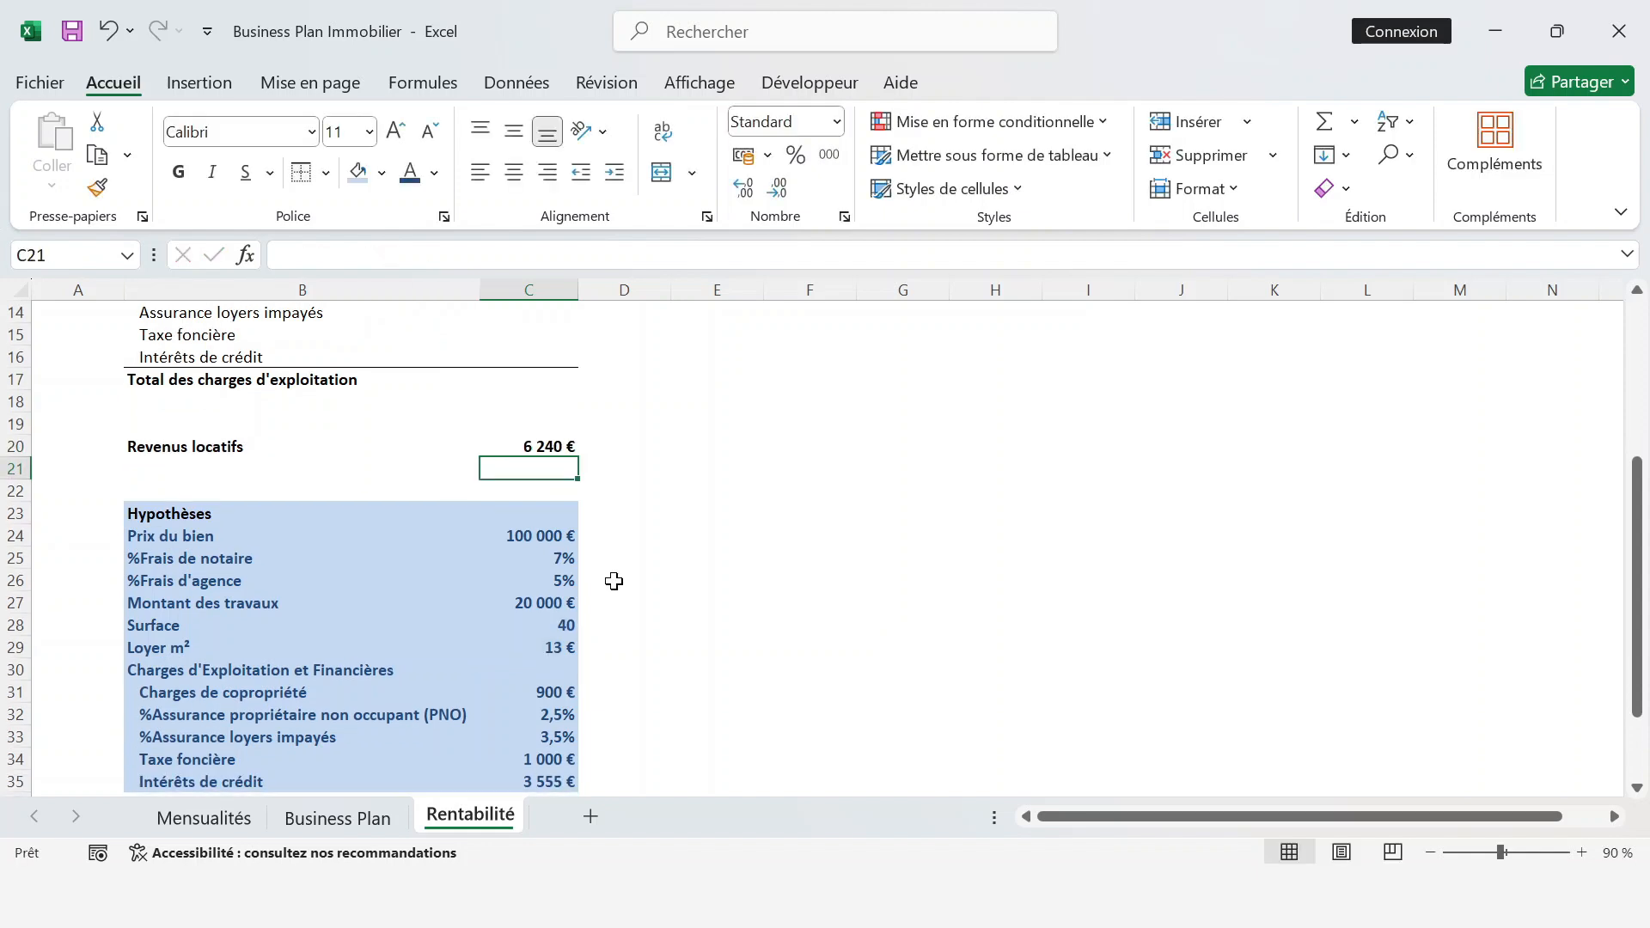
scroll(545, 487, up, 2)
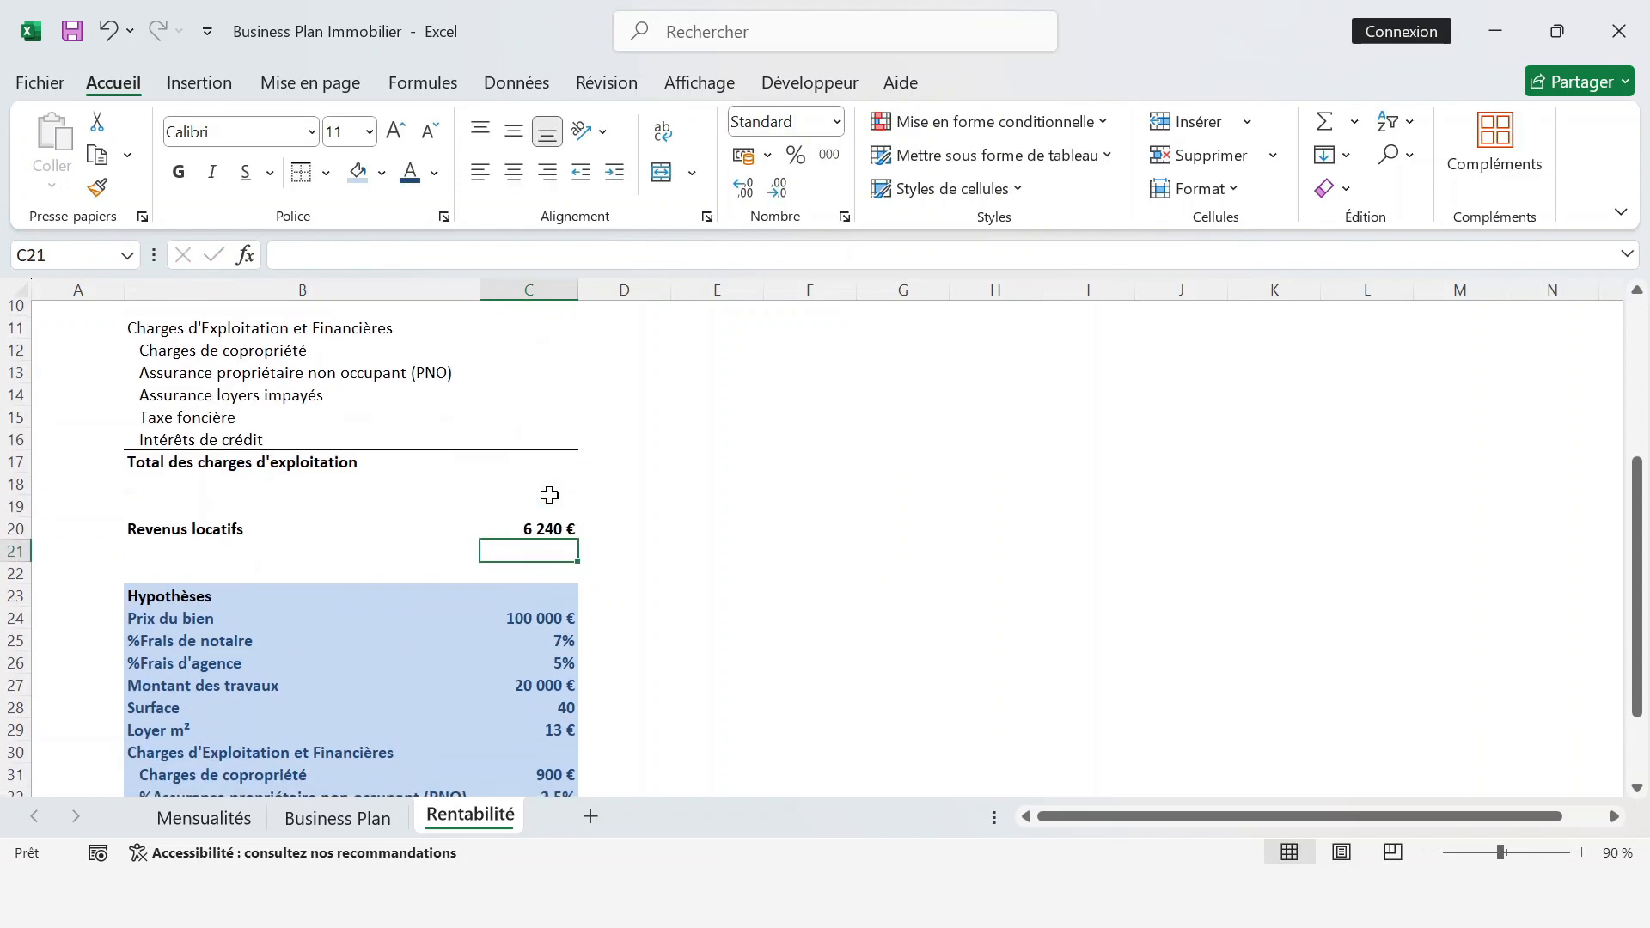
scroll(551, 693, down, 3)
scroll(533, 636, up, 1)
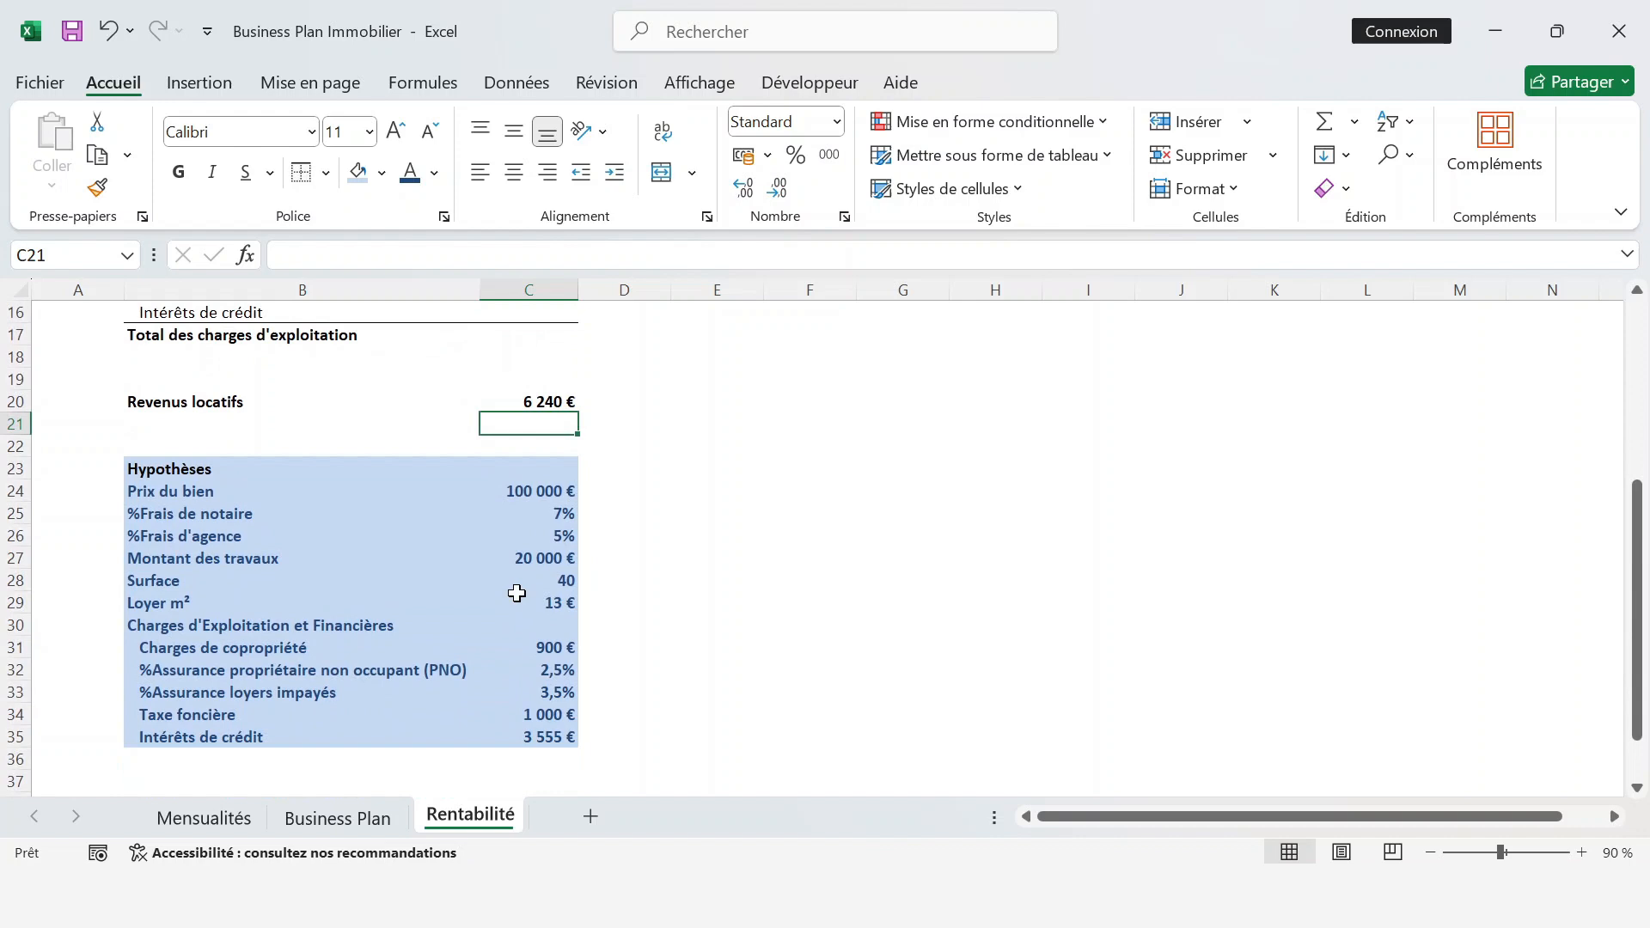
click(561, 580)
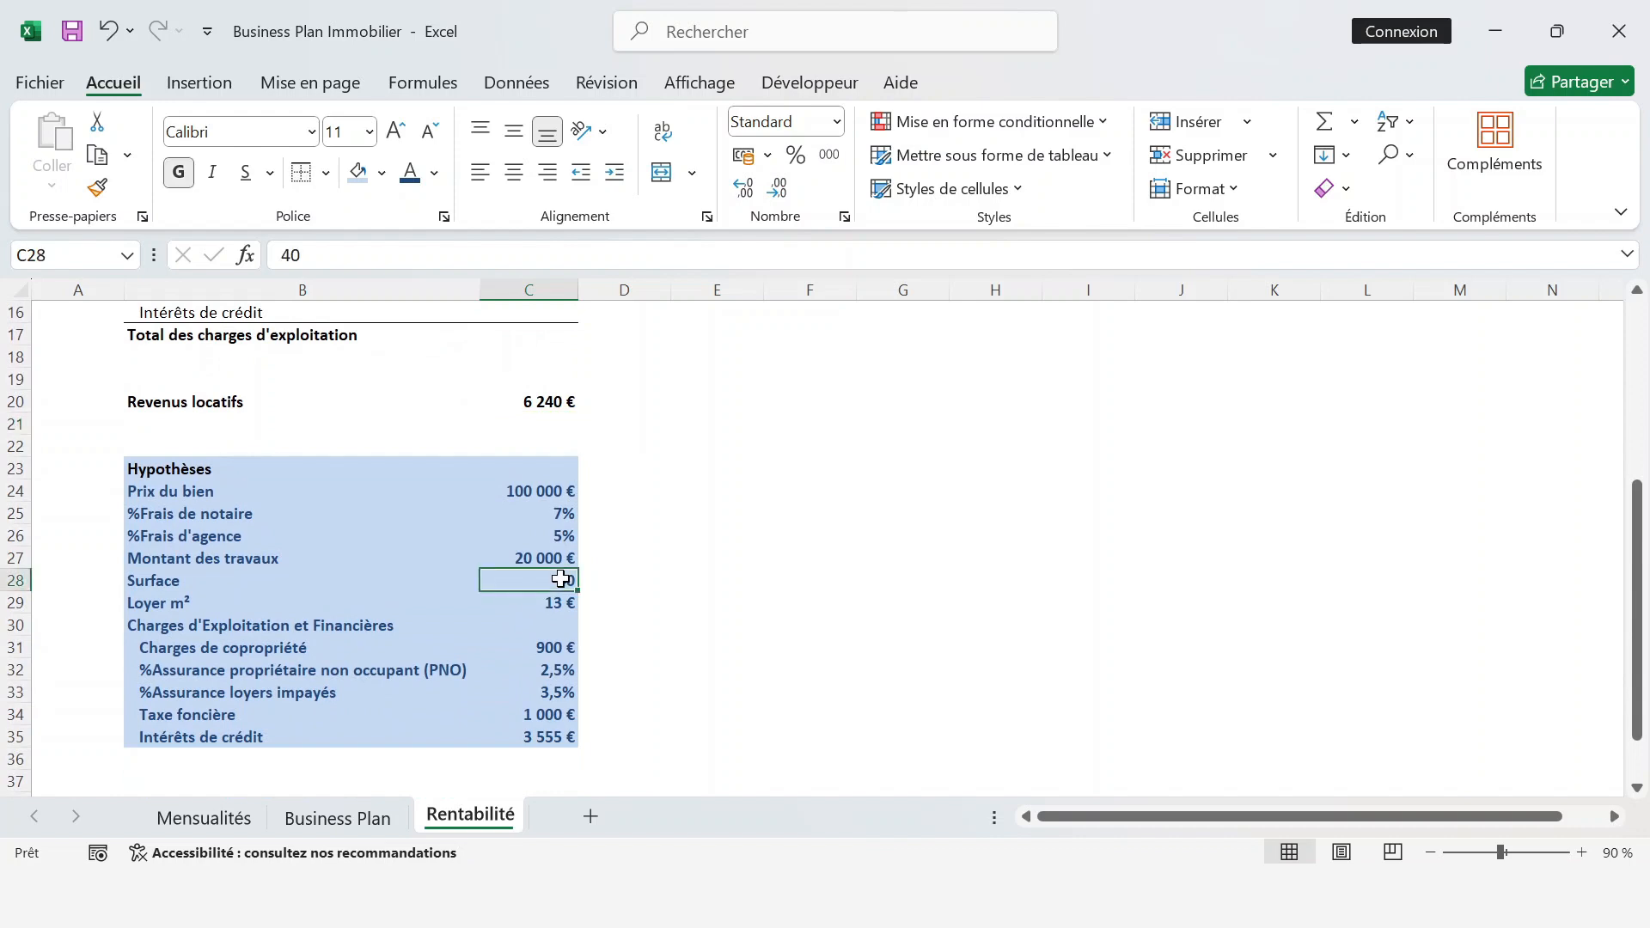
text(80)
key(Return)
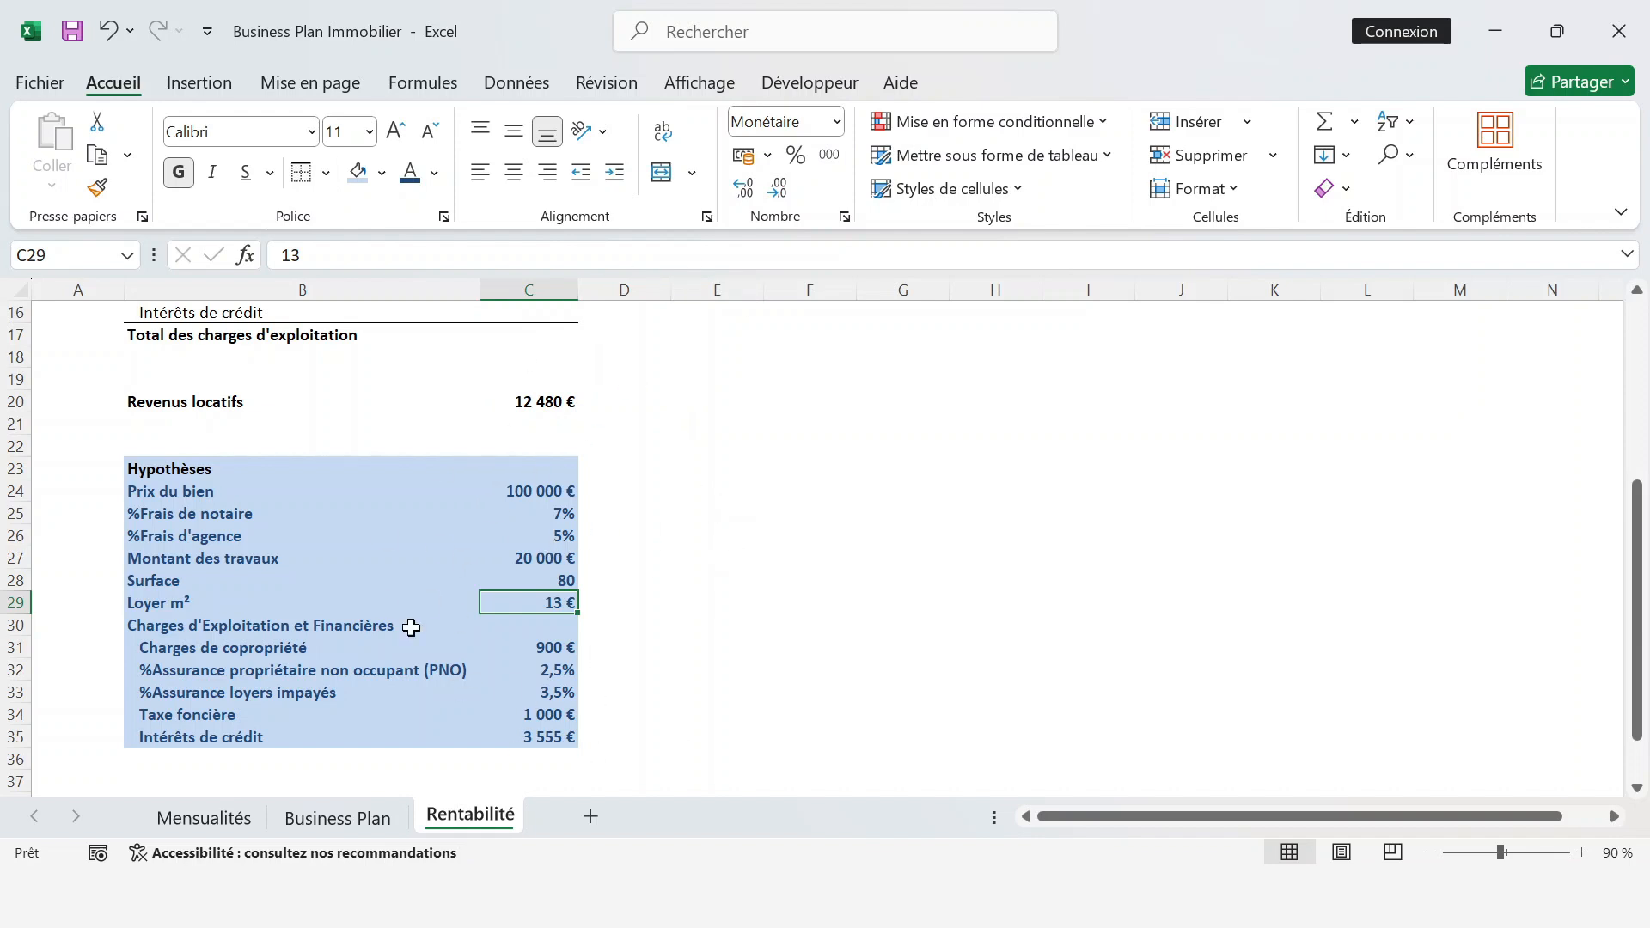
- Link Charges de copropriété in C12 to its assumption with =C31
scroll(753, 475, up, 4)
scroll(653, 472, down, 1)
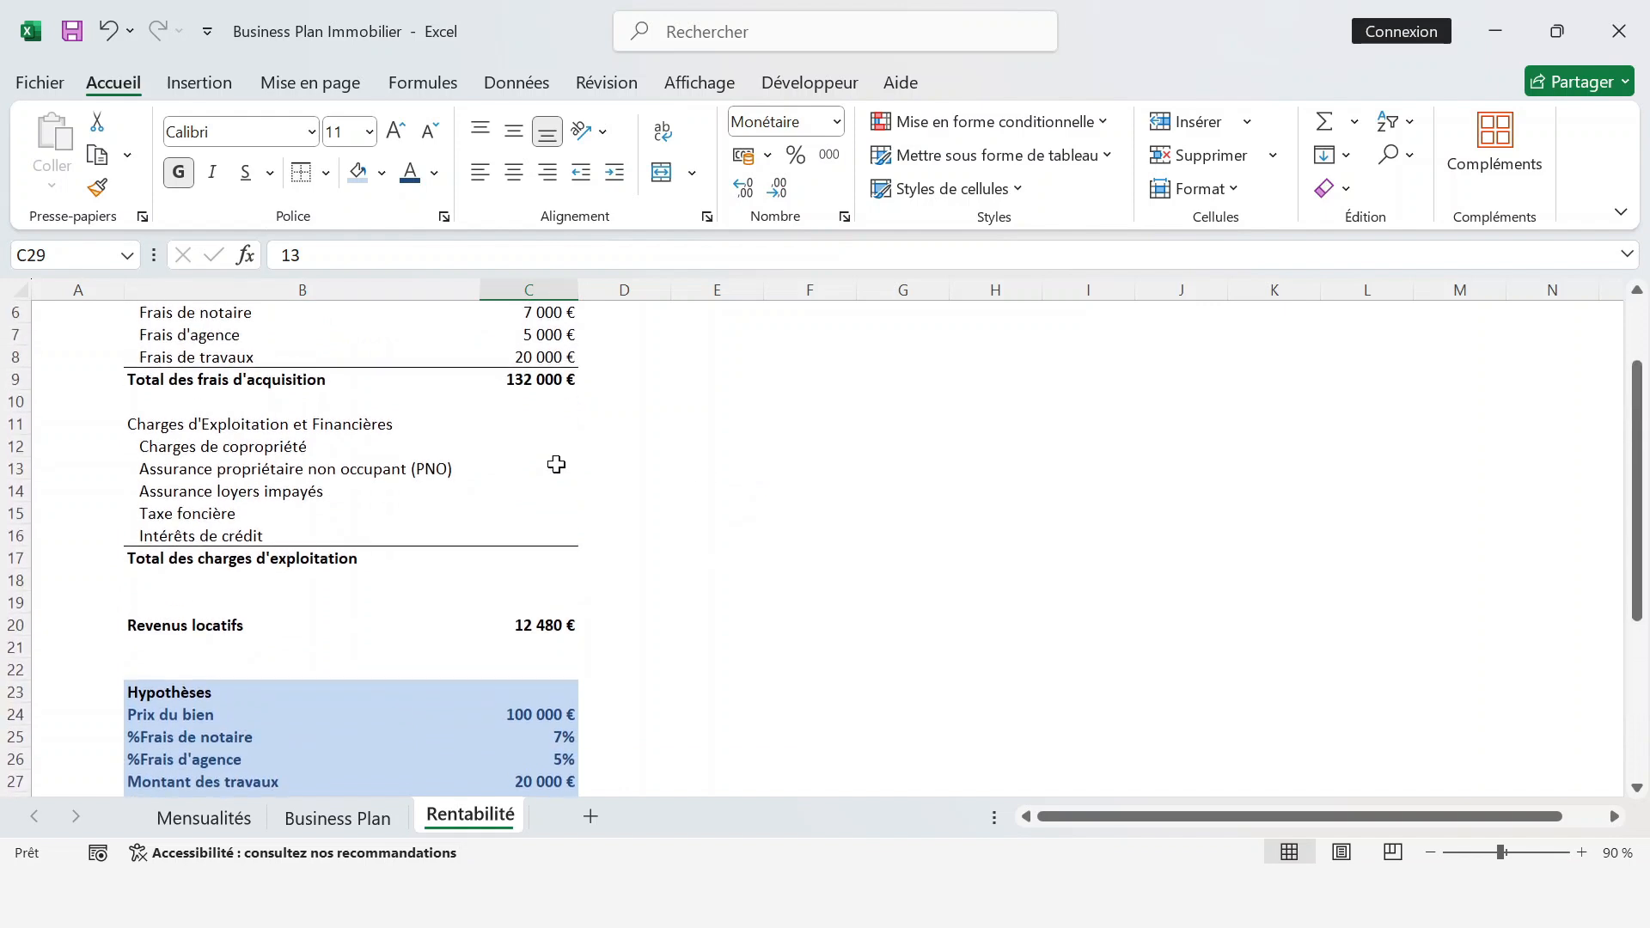
click(510, 439)
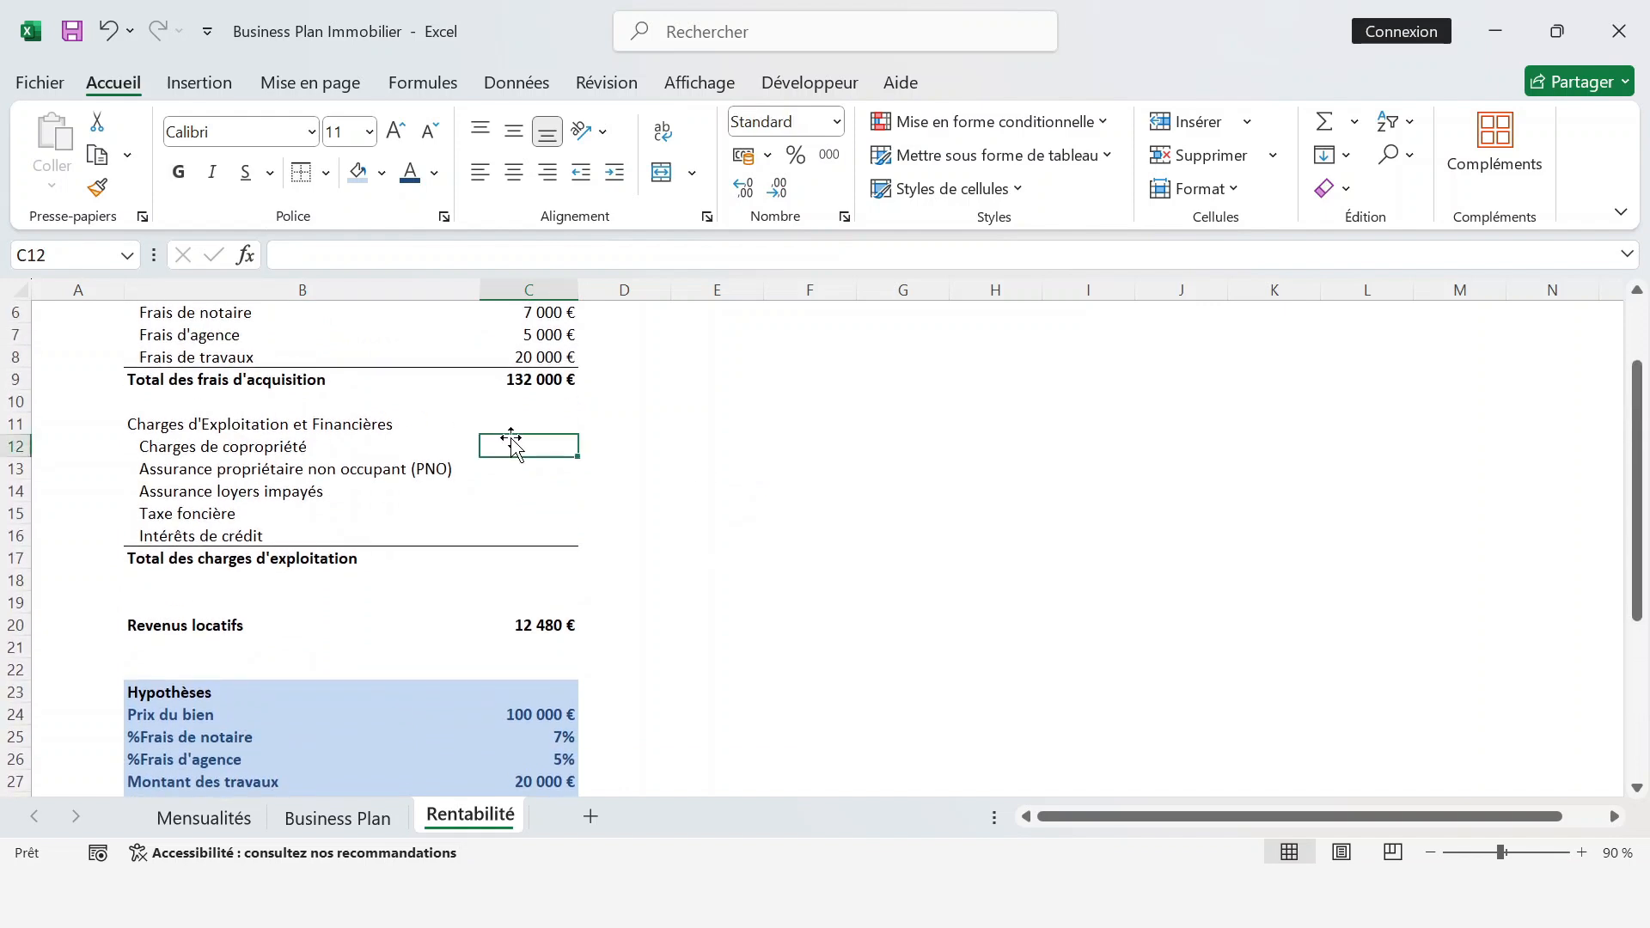
text(=)
key(Down)
key(Down)
key(Down)
key(Down)
key(Down)
key(Down)
key(Down)
key(Down)
key(Down)
key(Down)
key(Down)
key(Down)
key(Down)
key(Down)
key(Down)
key(Down)
key(Down)
key(Down)
key(Down)
key(Down)
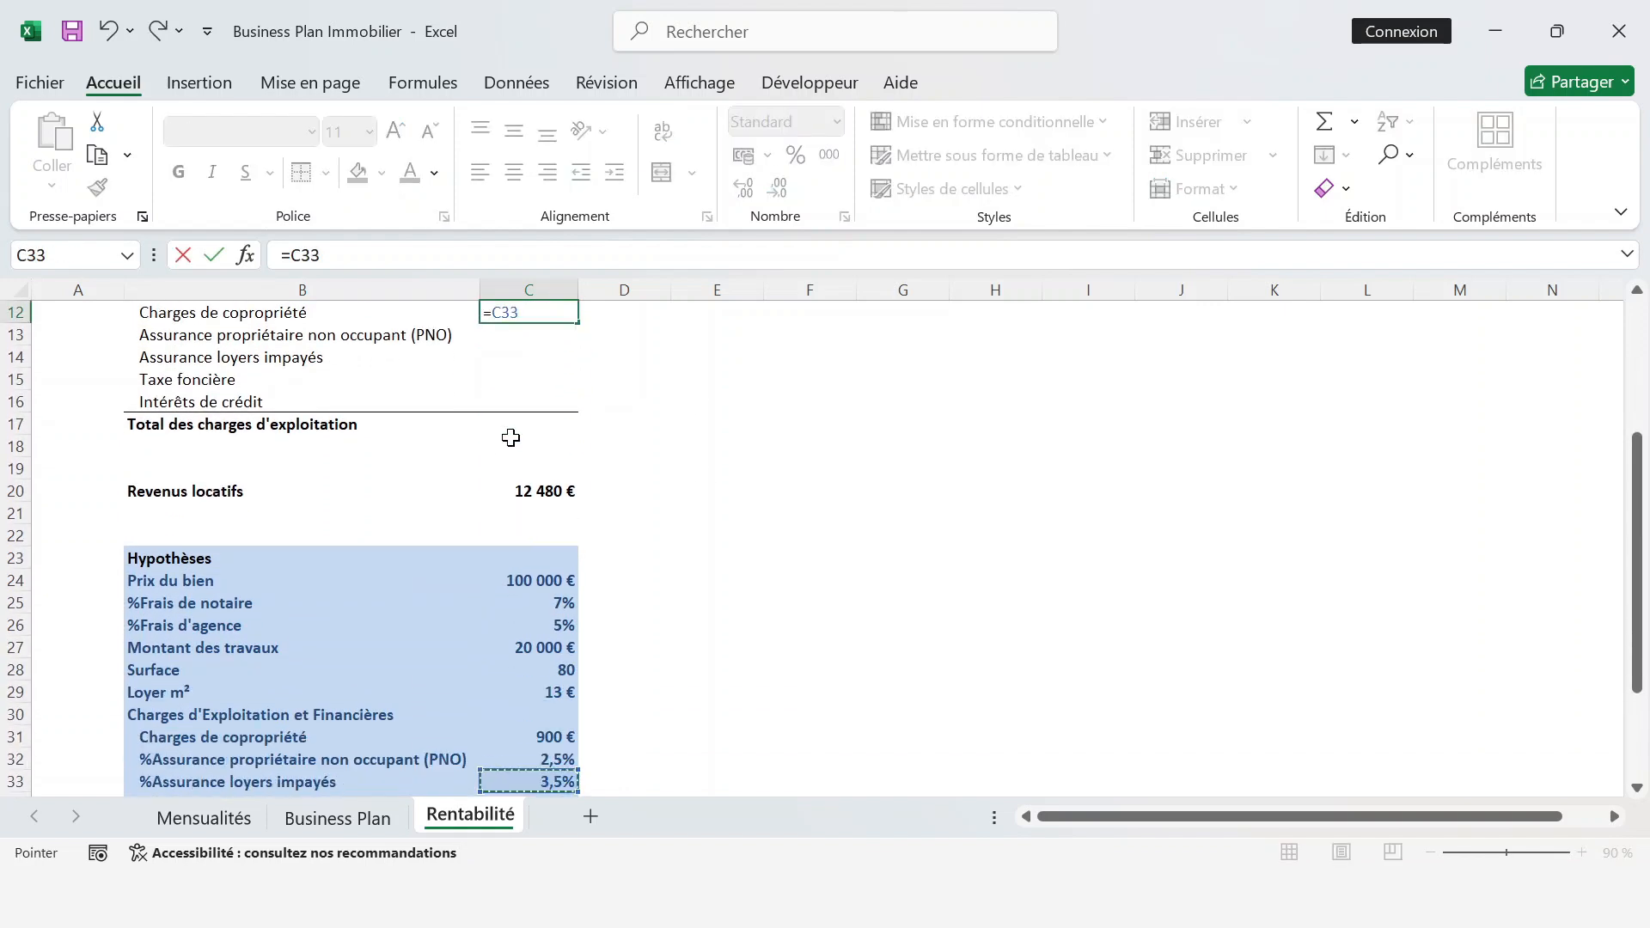
key(Up)
key(Up)
key(Return)
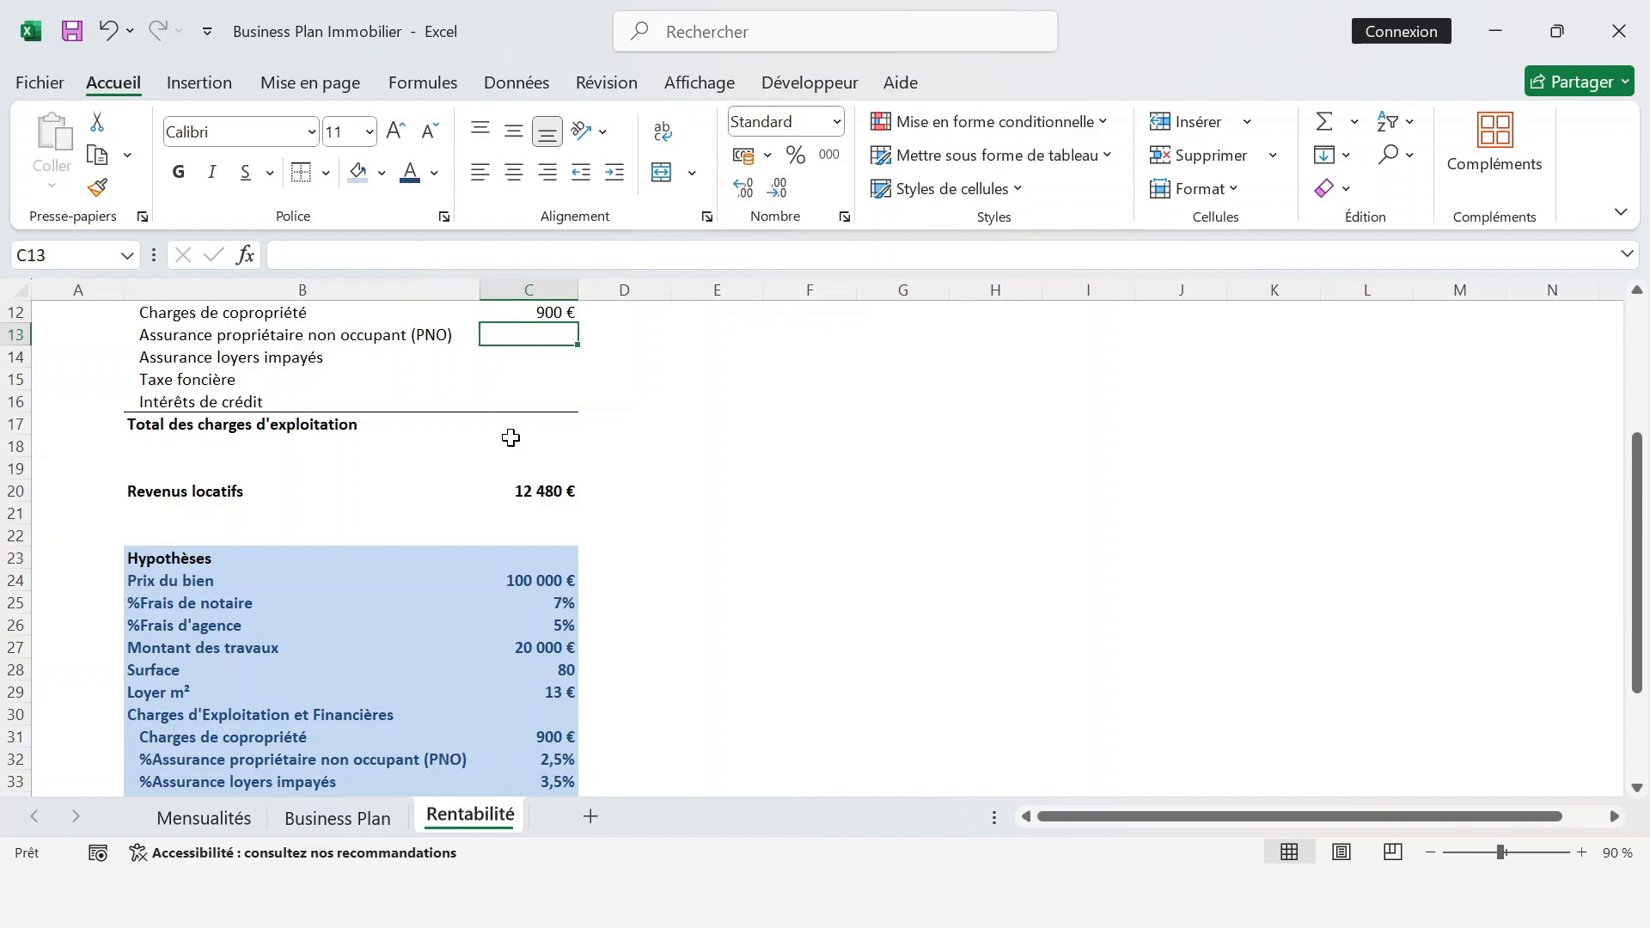
- Calculate Assurance propriétaire non occupant (PNO) in C13 as rental income times its rate with =C20*C32
text(=)
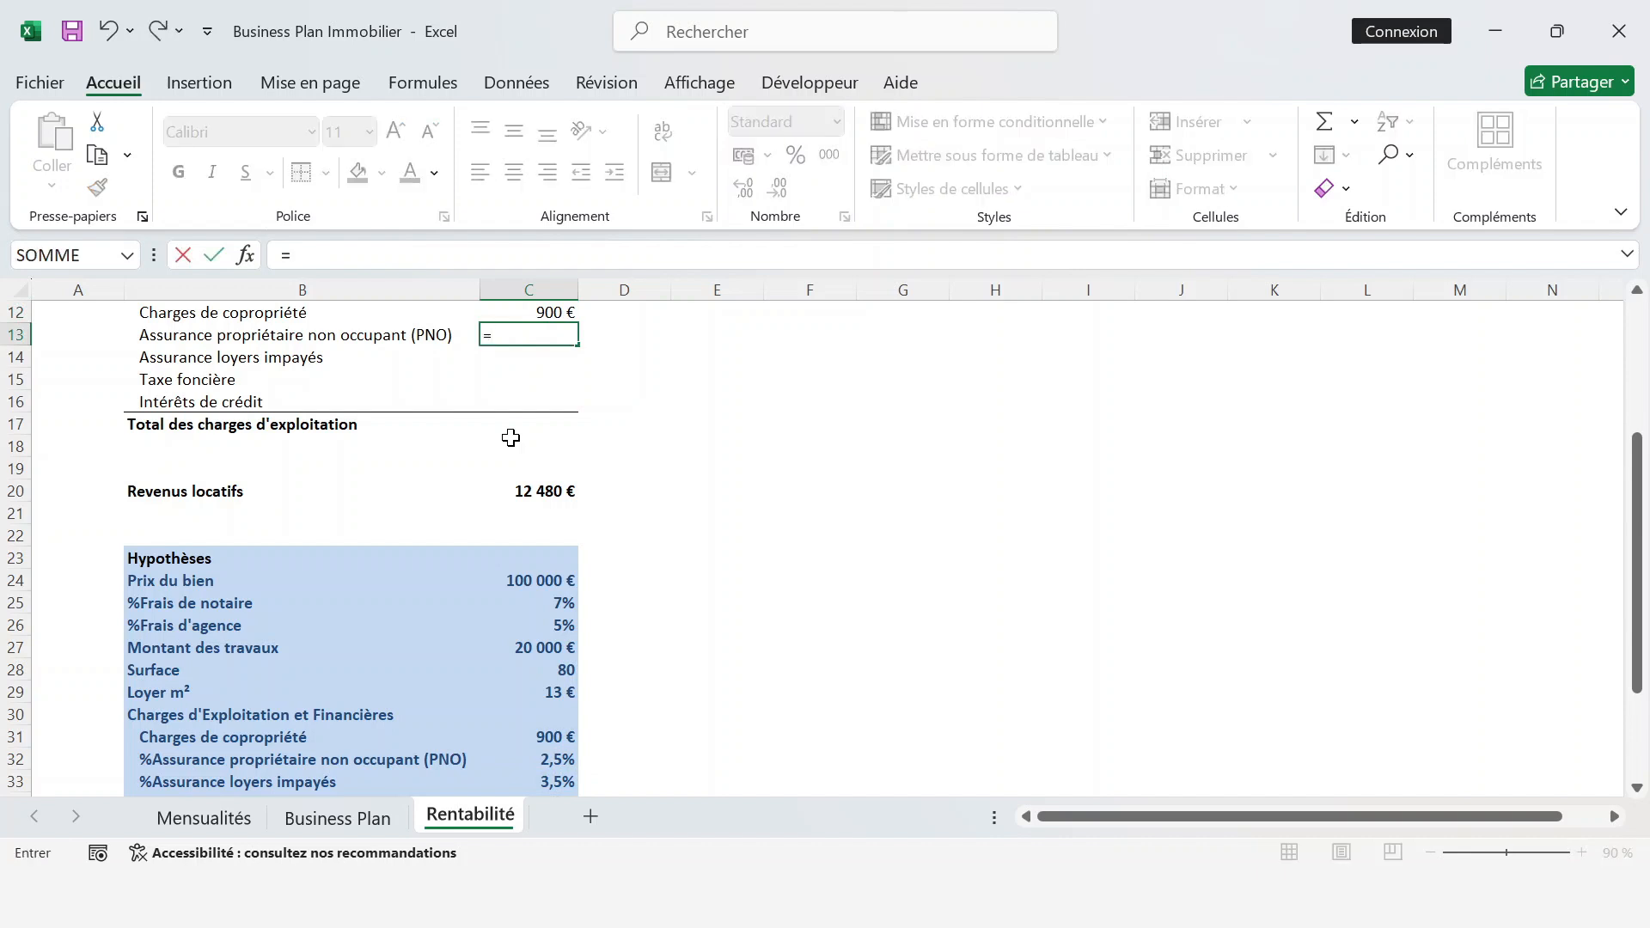
key(Down)
key(Down)
key(Down)
key(Down)
key(Down)
key(Down)
key(Down)
key(Down)
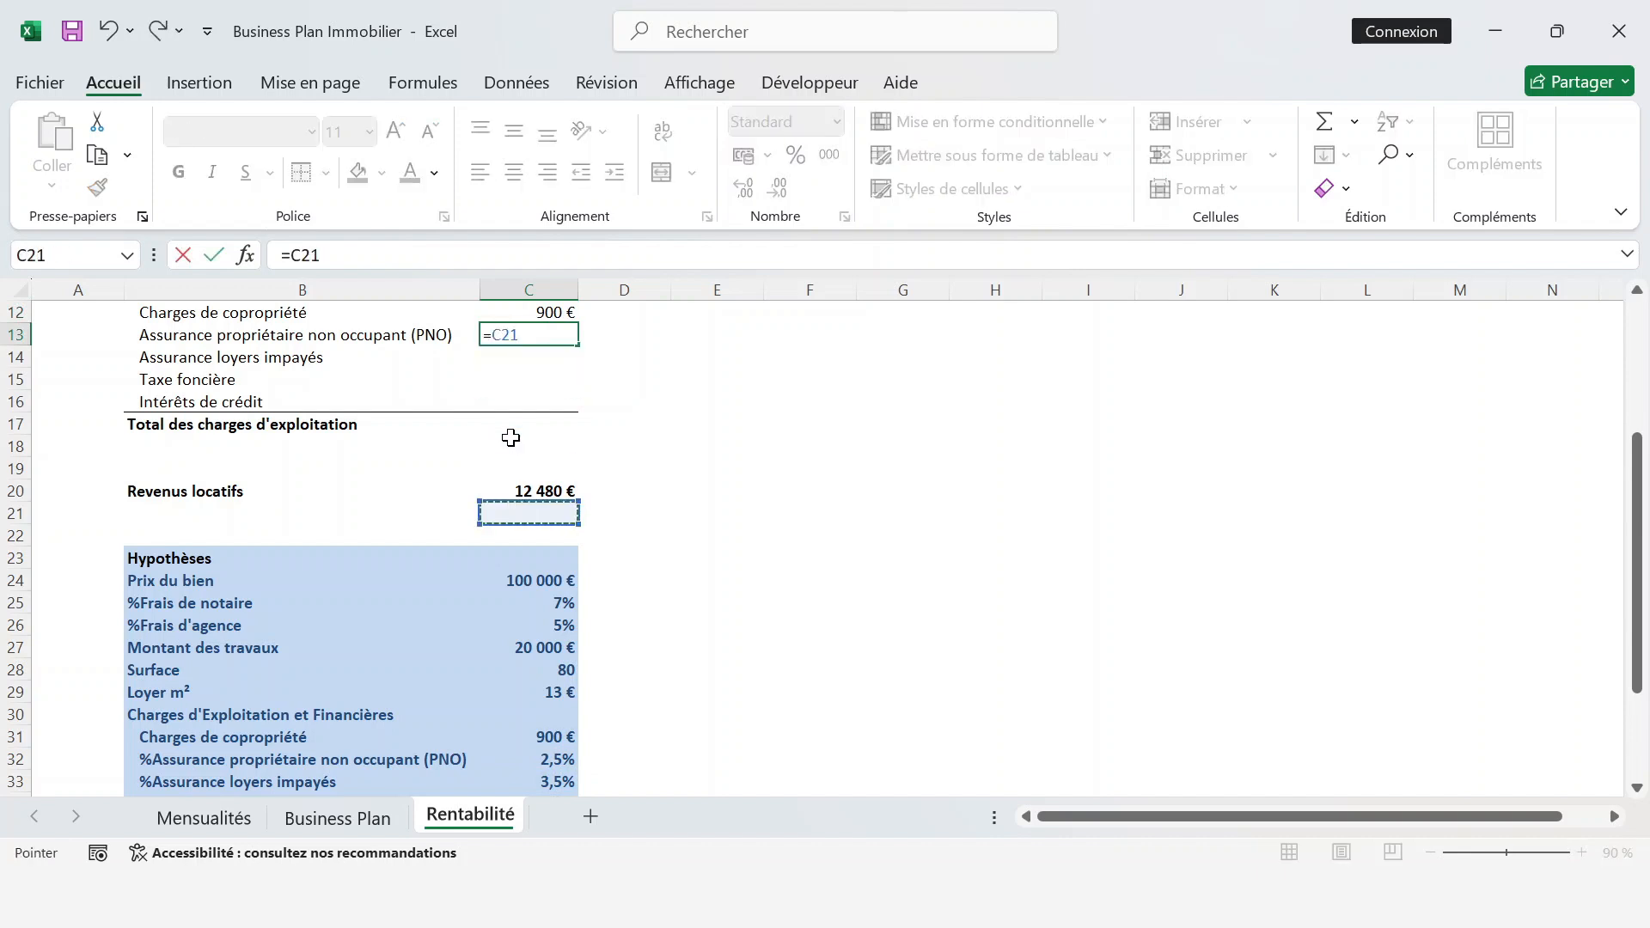
key(Up)
text(*)
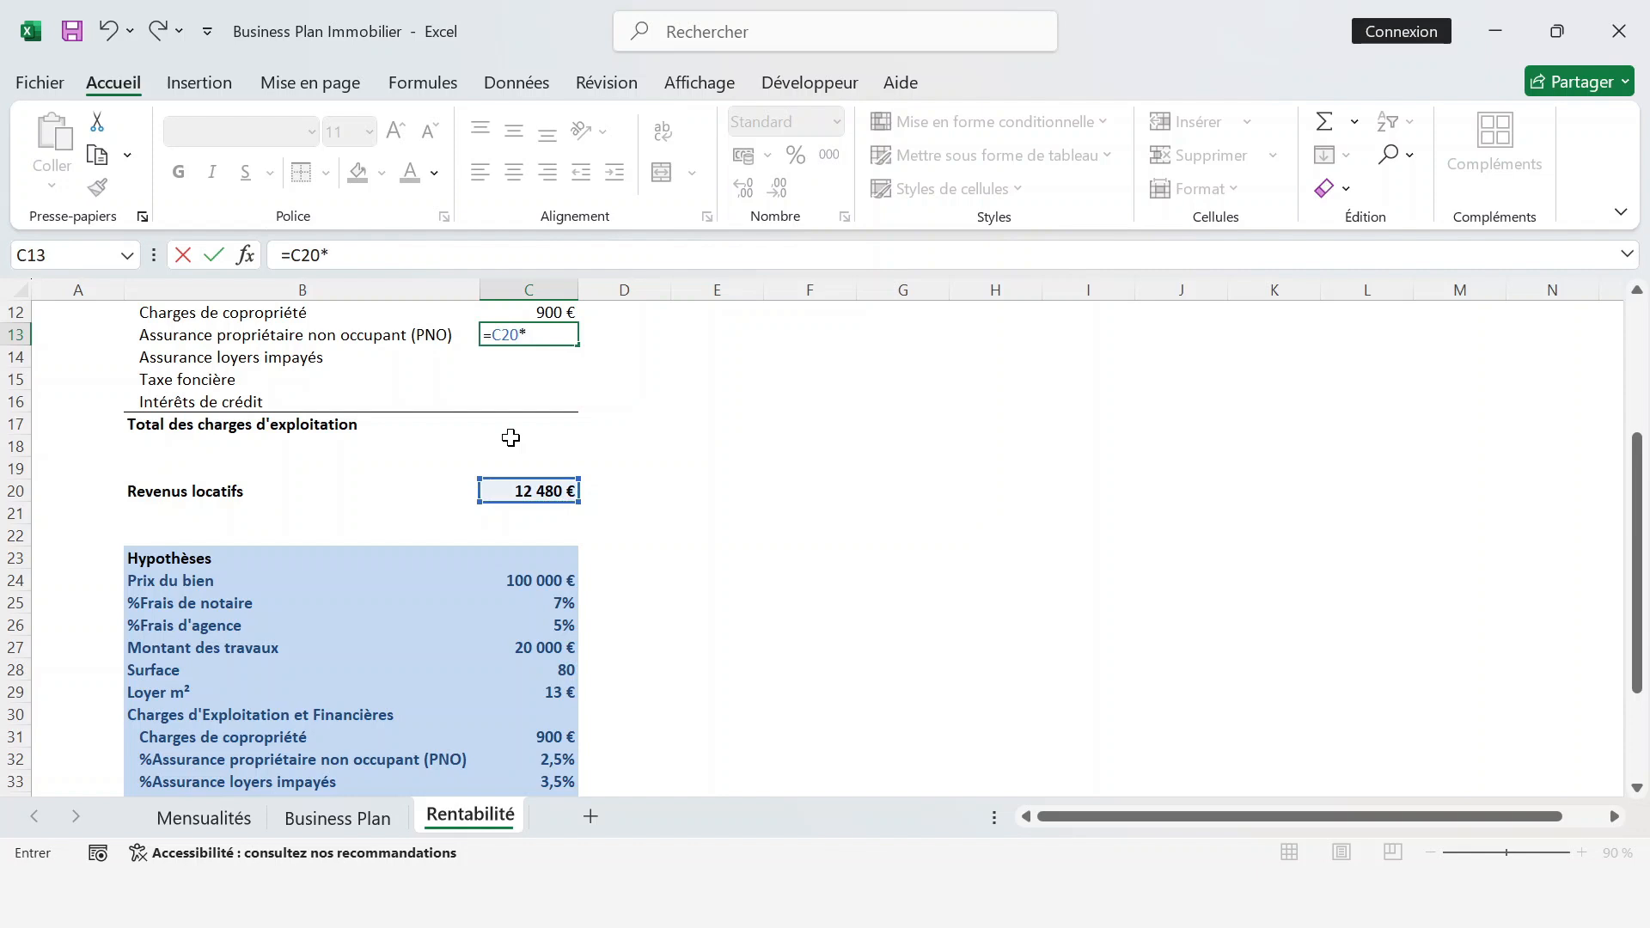
key(Down)
key(Down)
key(Down)
key(Down)
key(Down)
key(Down)
key(Down)
key(Down)
key(Down)
key(Down)
key(Down)
key(Down)
key(Down)
key(Down)
key(Down)
key(Down)
key(Down)
key(Down)
key(Down)
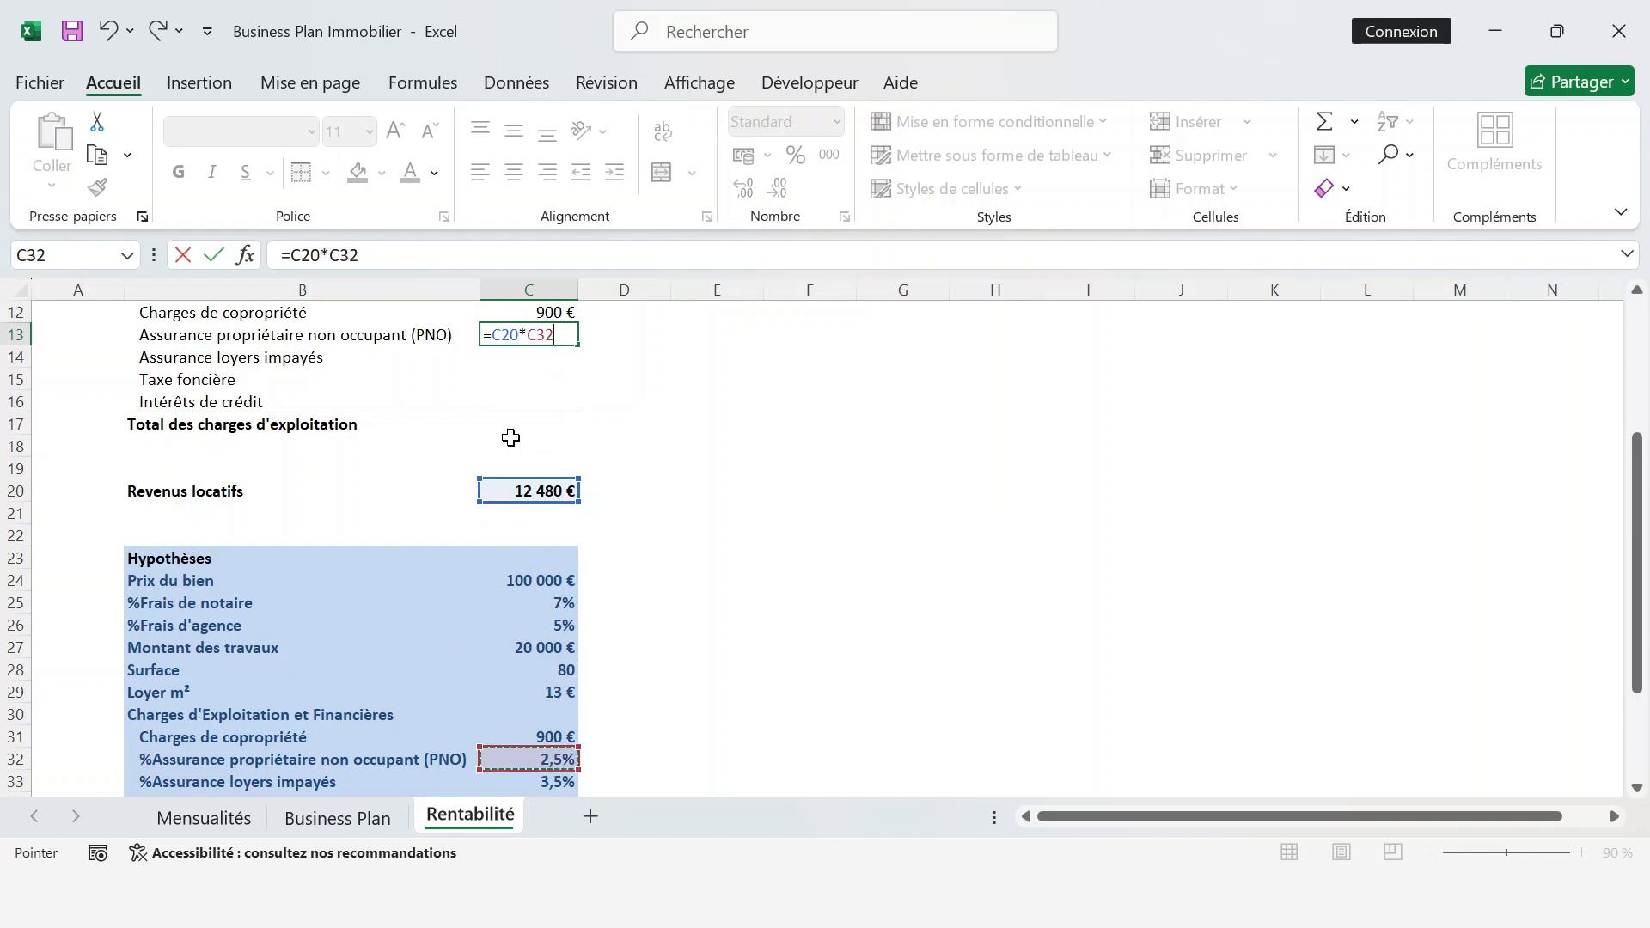
key(Return)
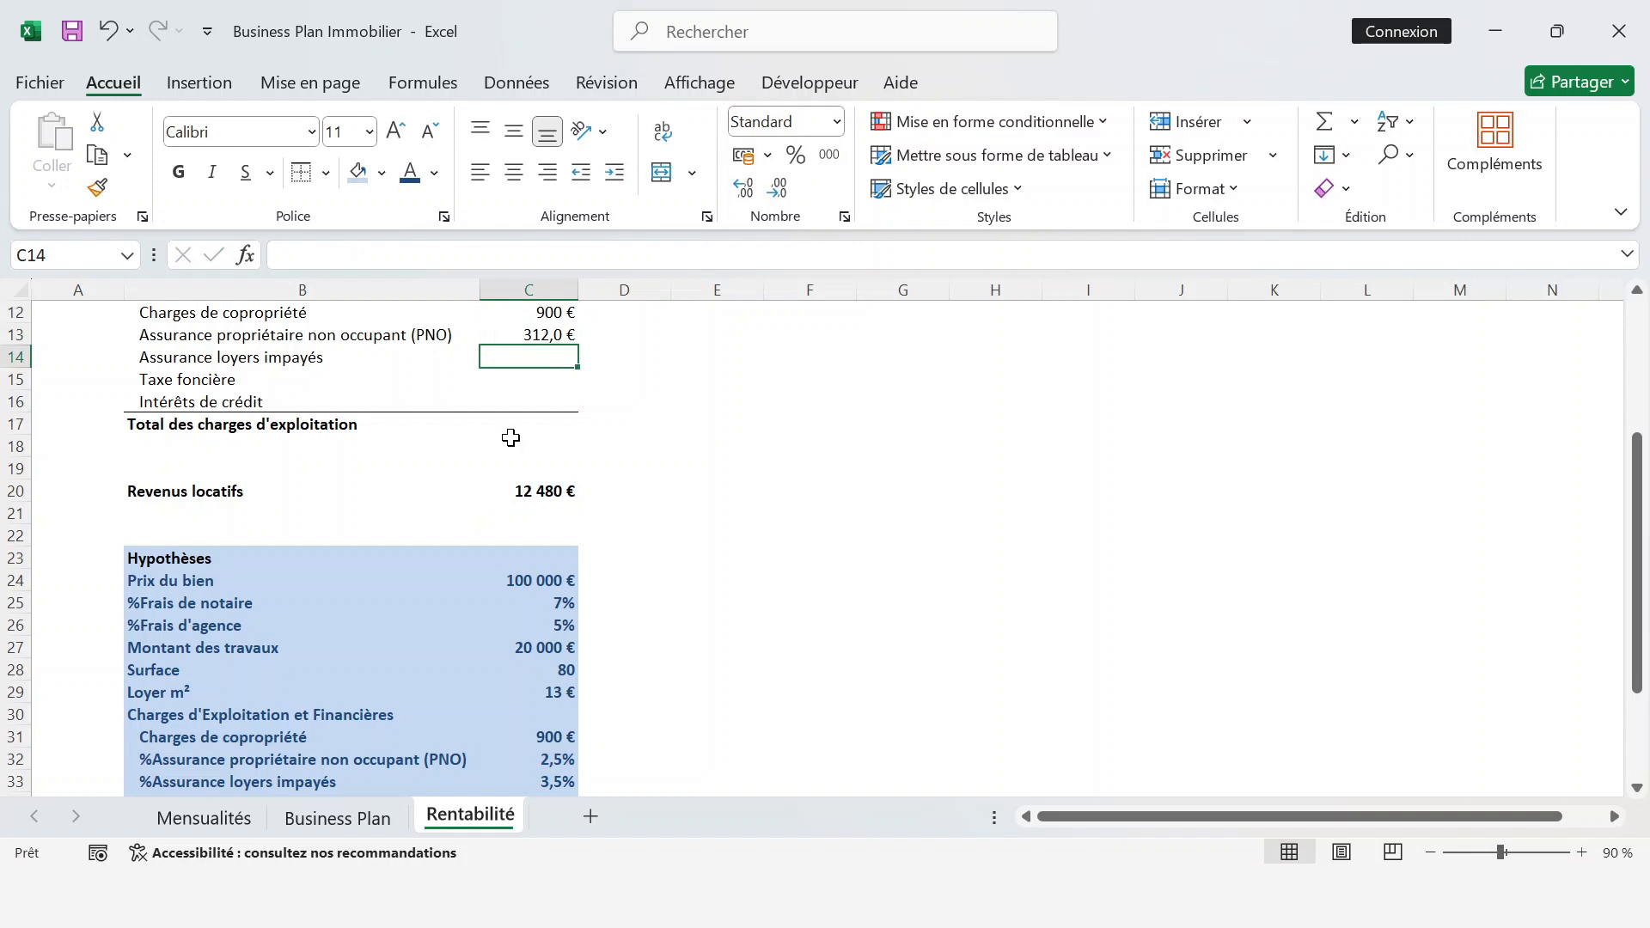
- Calculate Assurance loyers impayés in C14 as rental income times its rate with =C20*C33
text(=)
key(Down)
key(Down)
key(Down)
key(Down)
key(Down)
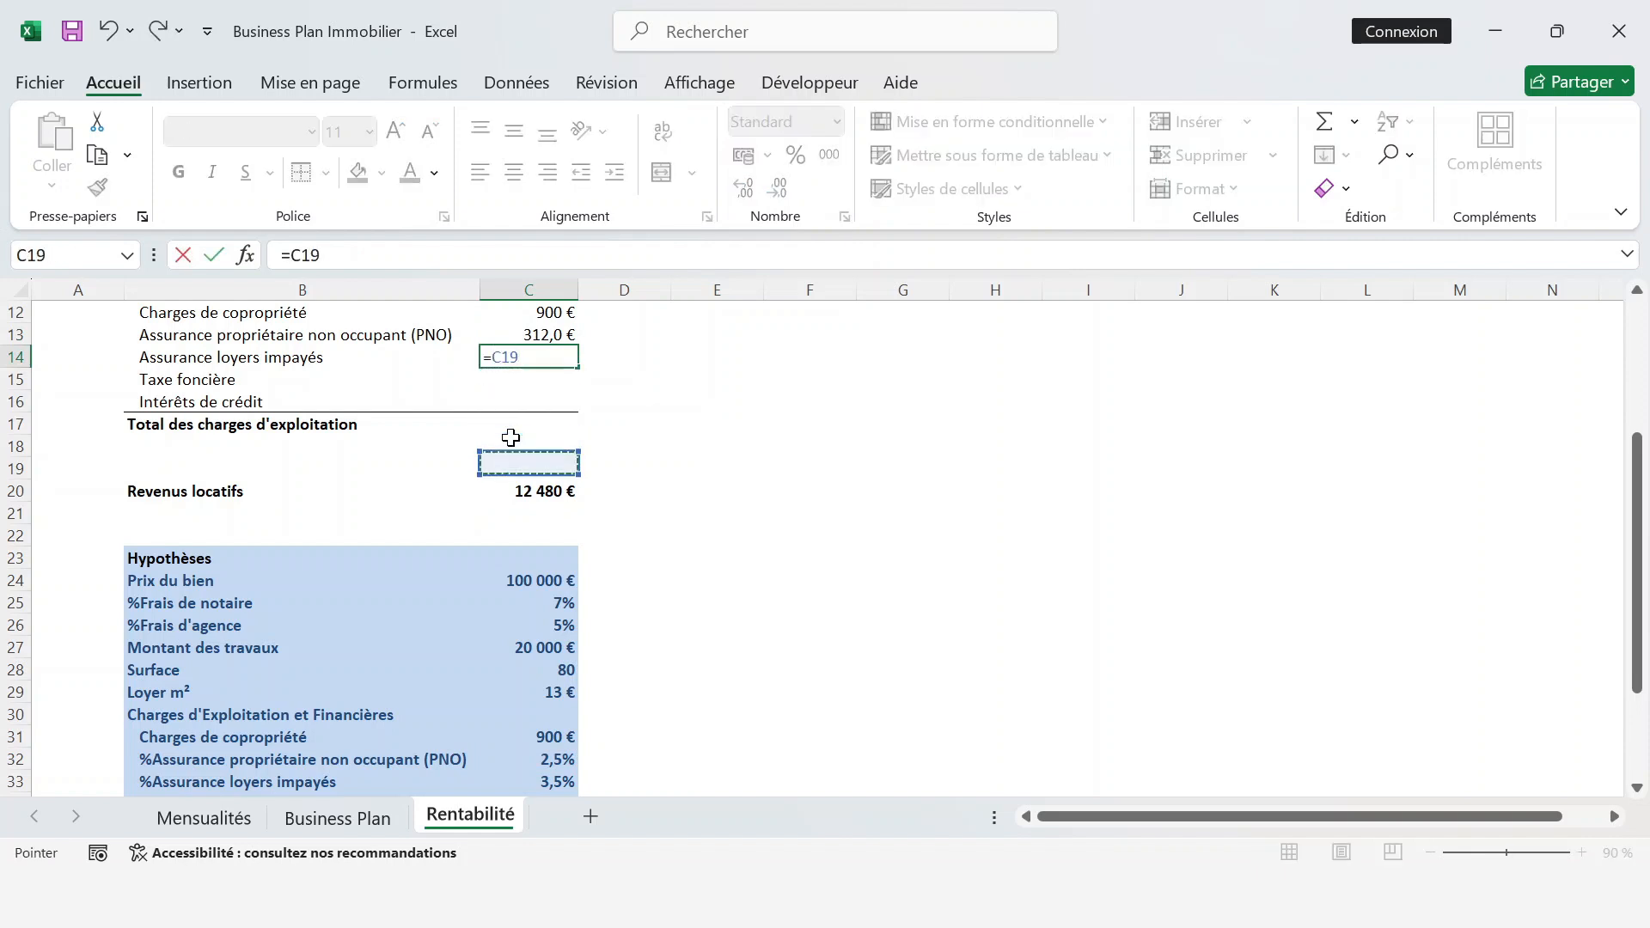
key(Down)
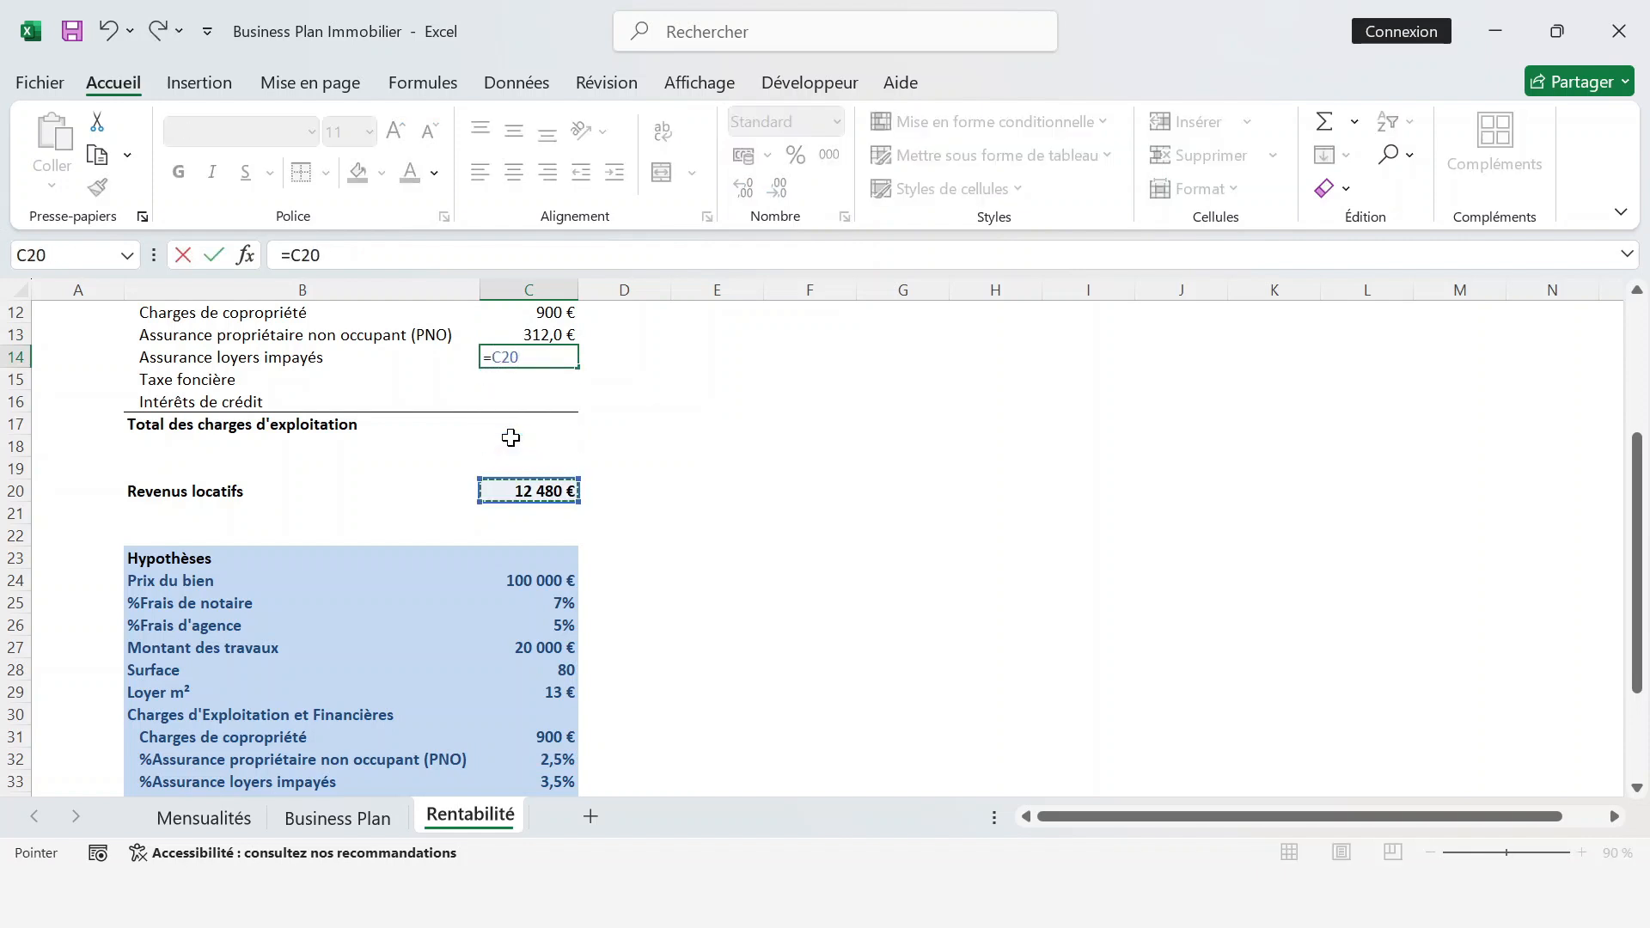
text(*)
key(Down)
key(Down)
key(Down)
key(Down)
key(Down)
key(Down)
key(Down)
key(Down)
key(Down)
key(Down)
key(Down)
key(Down)
key(Down)
key(Down)
key(Down)
key(Down)
key(Down)
key(Down)
key(Down)
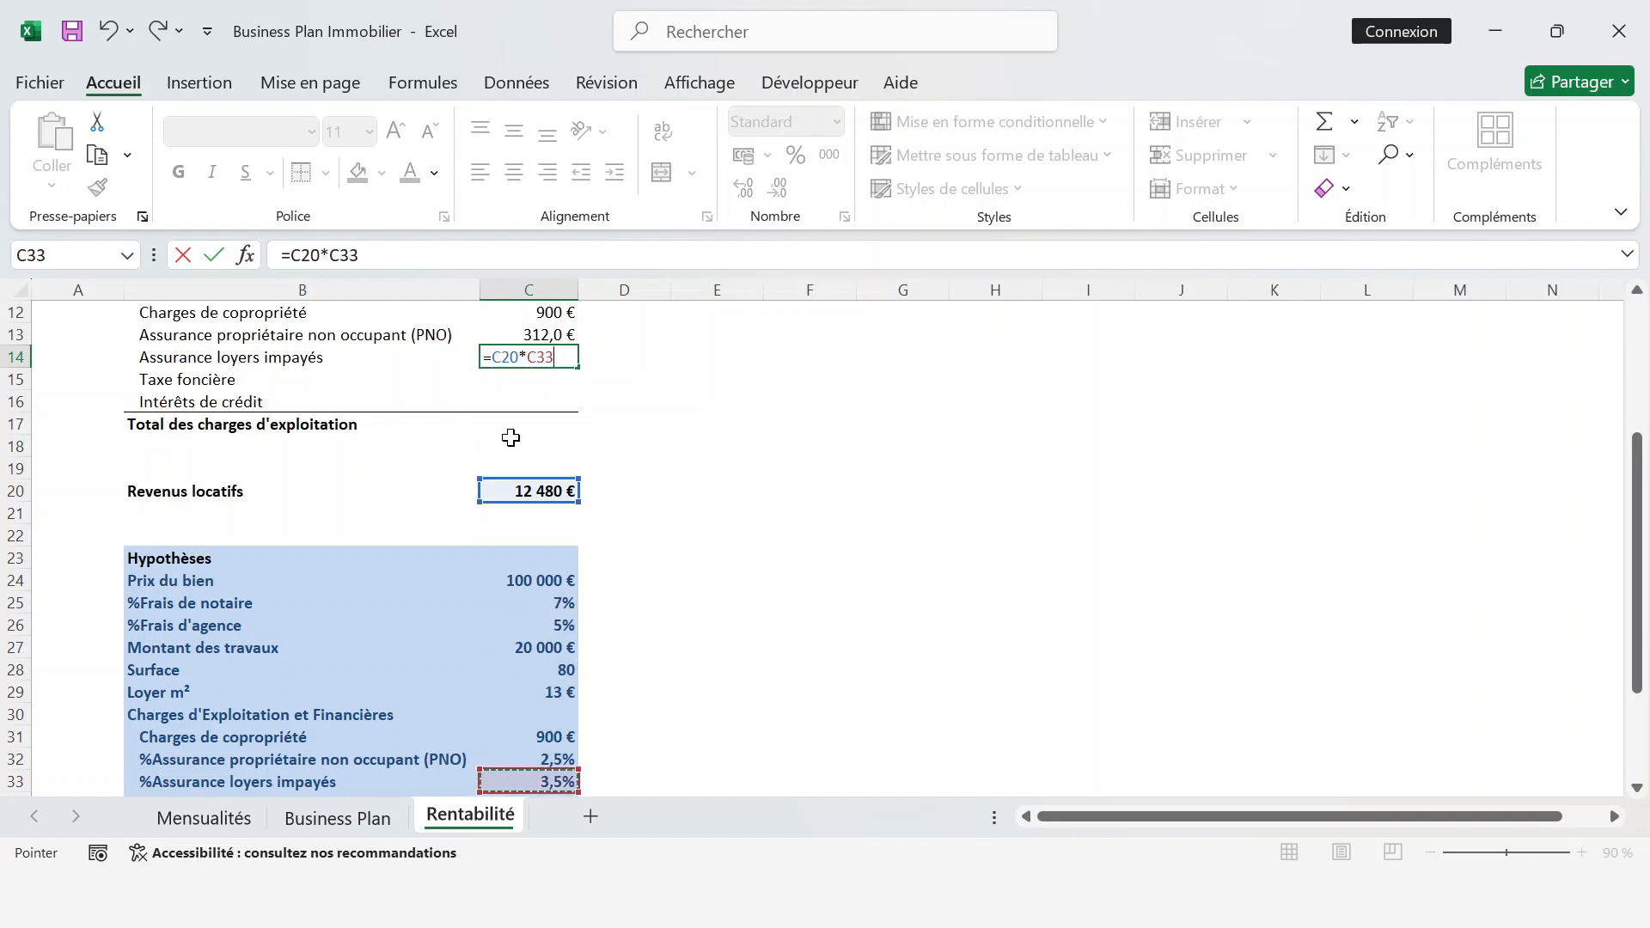
key(Return)
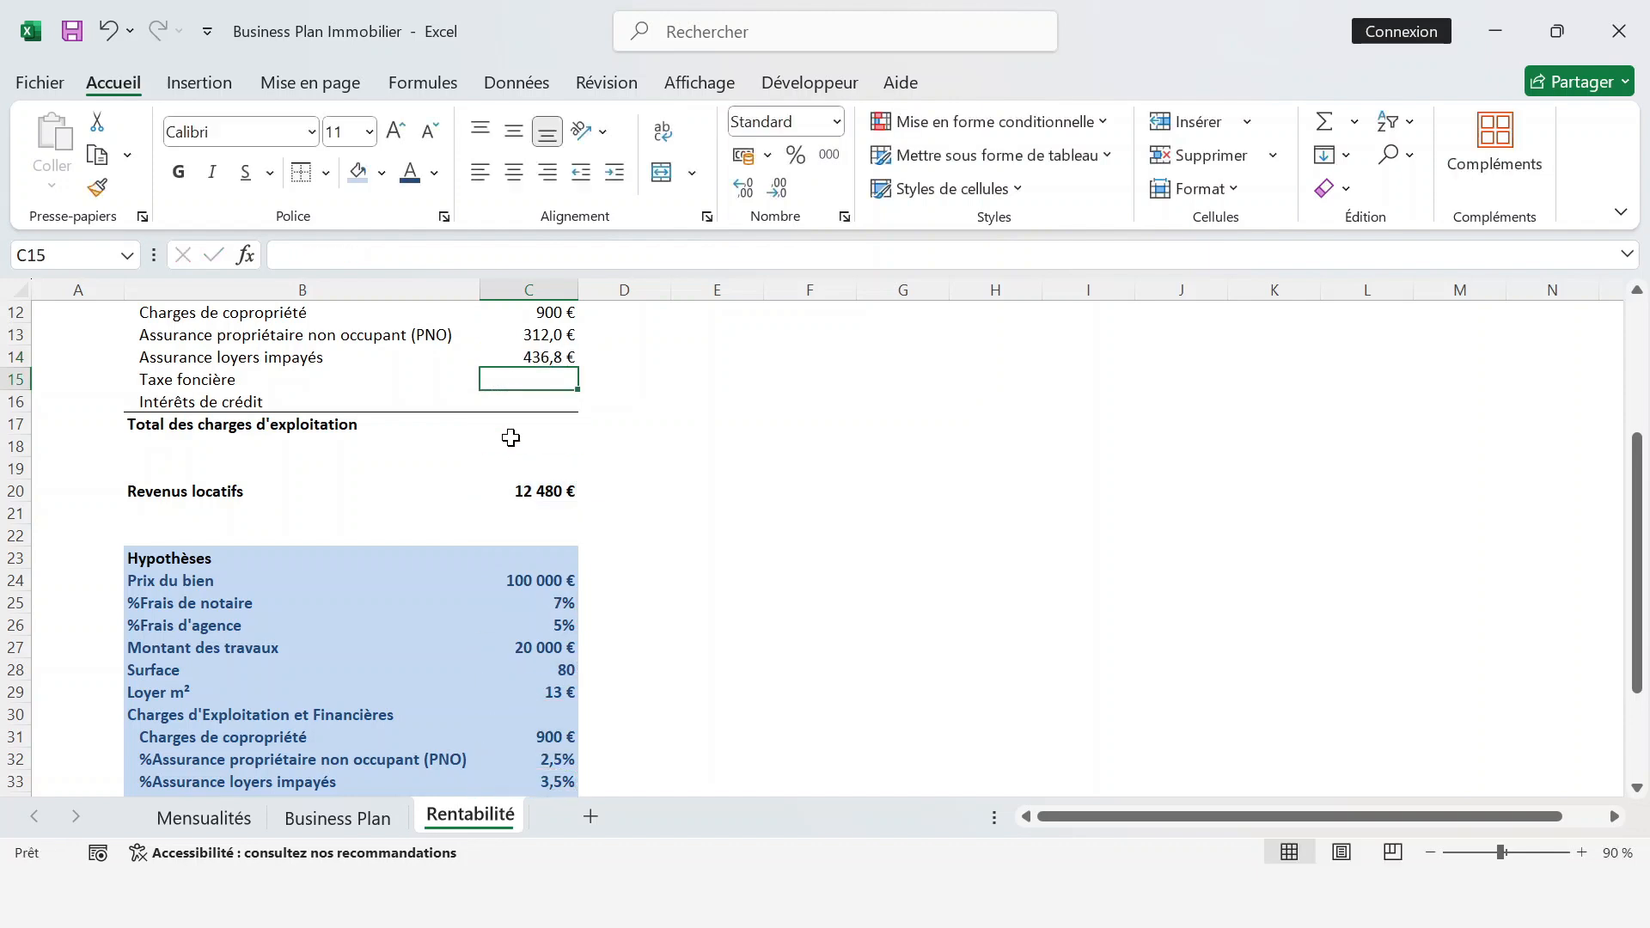
- Link Taxe foncière in C15 to its assumption with =C34
text(=)
key(Down)
key(Down)
key(Down)
key(Down)
key(Down)
key(Down)
key(Down)
key(Down)
key(Down)
key(Down)
key(Down)
key(Down)
key(Down)
key(Down)
key(Down)
key(Down)
key(Down)
key(Down)
key(Down)
key(Down)
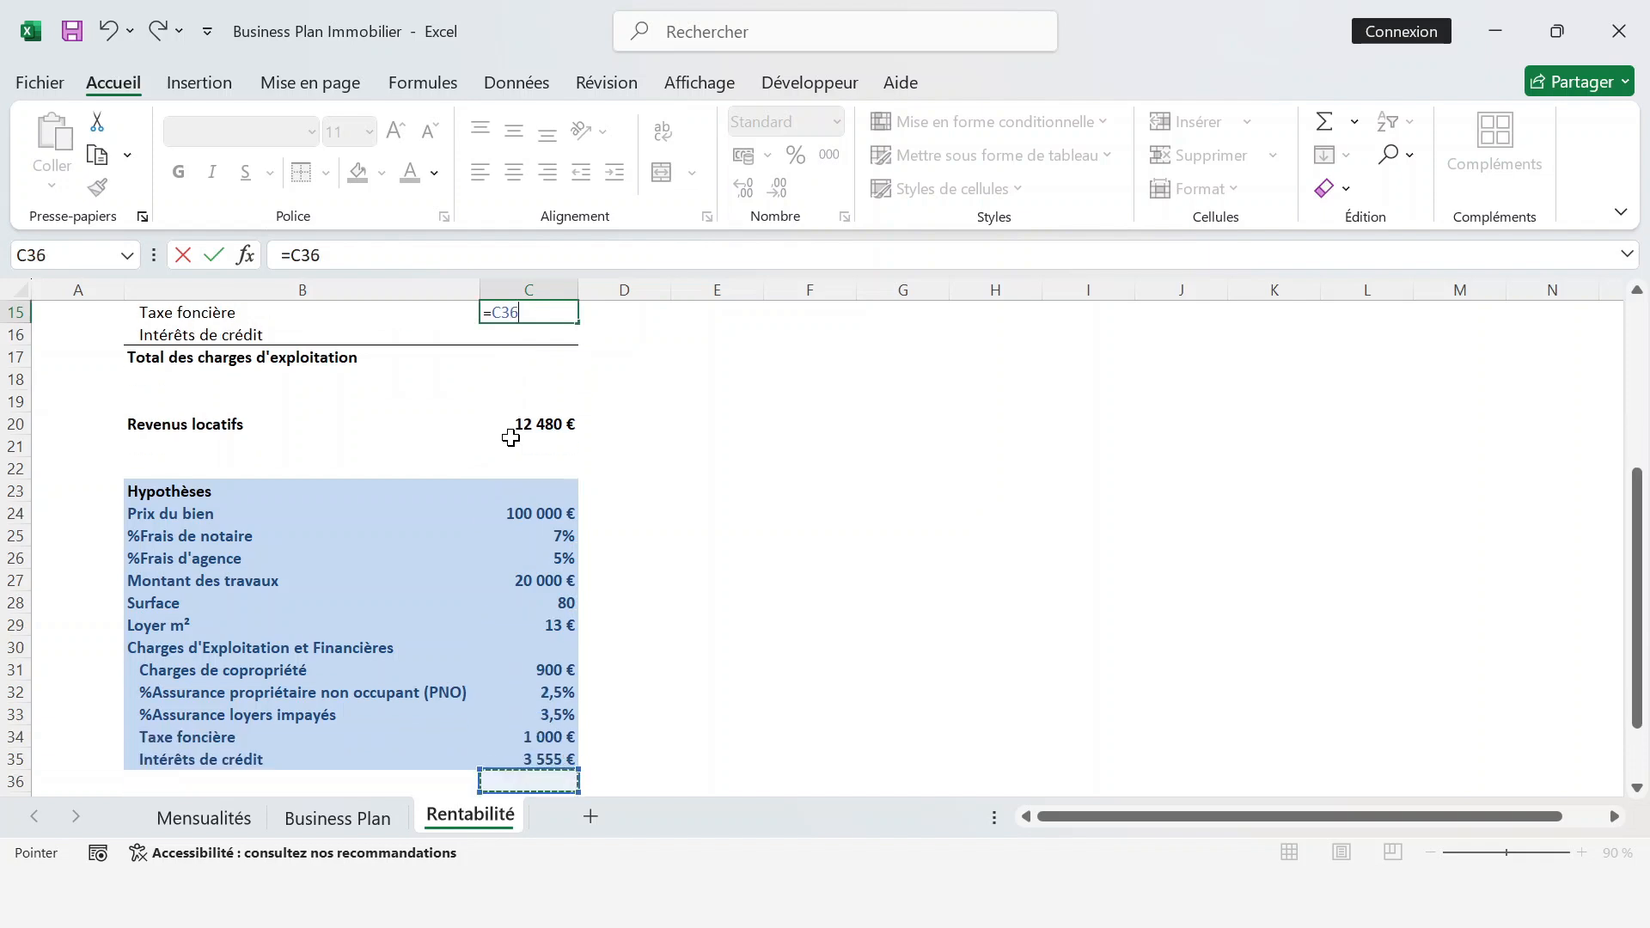
key(Up)
key(Up)
key(Return)
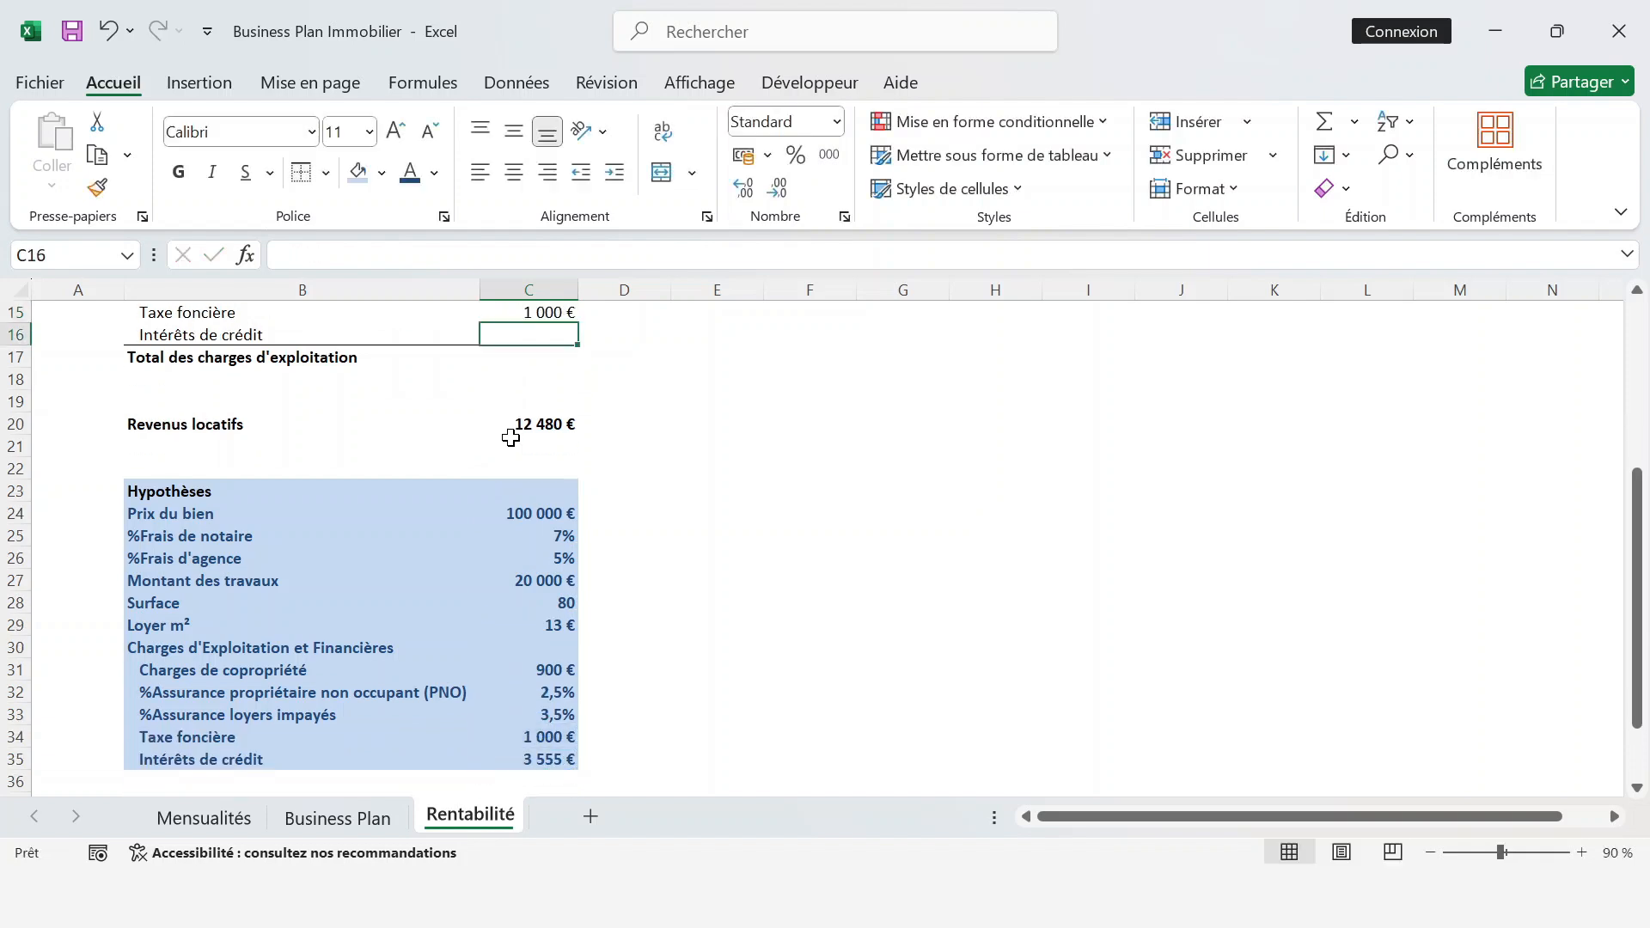
- Link Intérêts de crédit in C16 to its assumption with =C35
text(=)
key(Down)
key(Down)
key(Down)
key(Down)
key(Down)
key(Down)
key(Down)
key(Down)
key(Down)
key(Down)
key(Down)
key(Down)
key(Down)
key(Down)
key(Down)
key(Down)
key(Down)
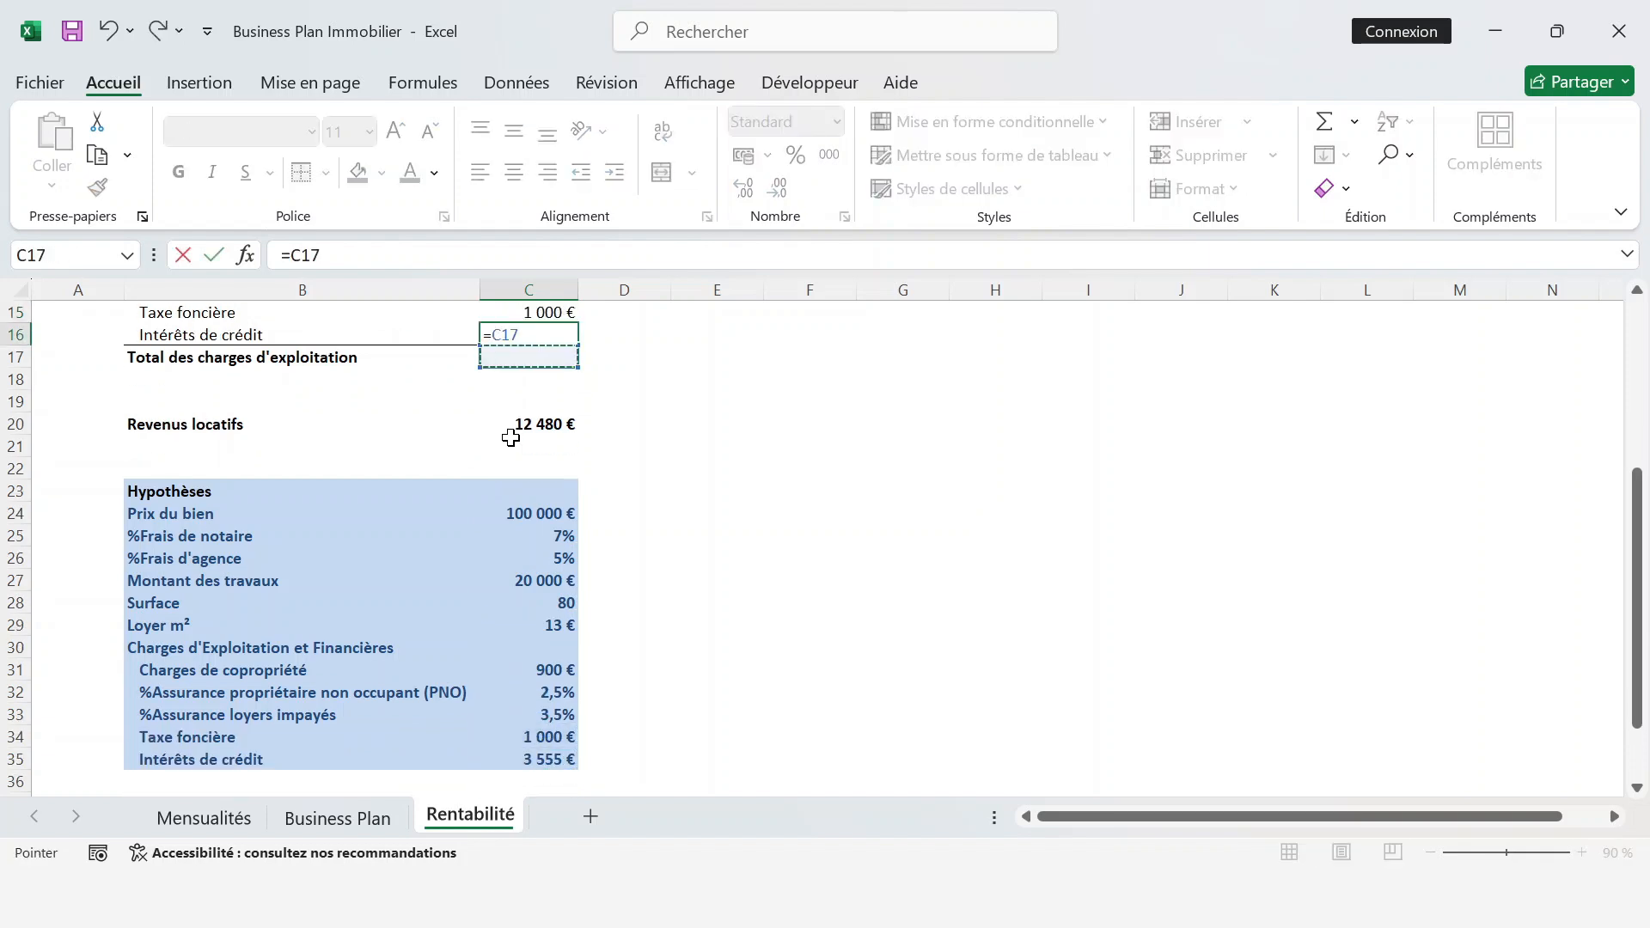
key(Down)
key(Down)
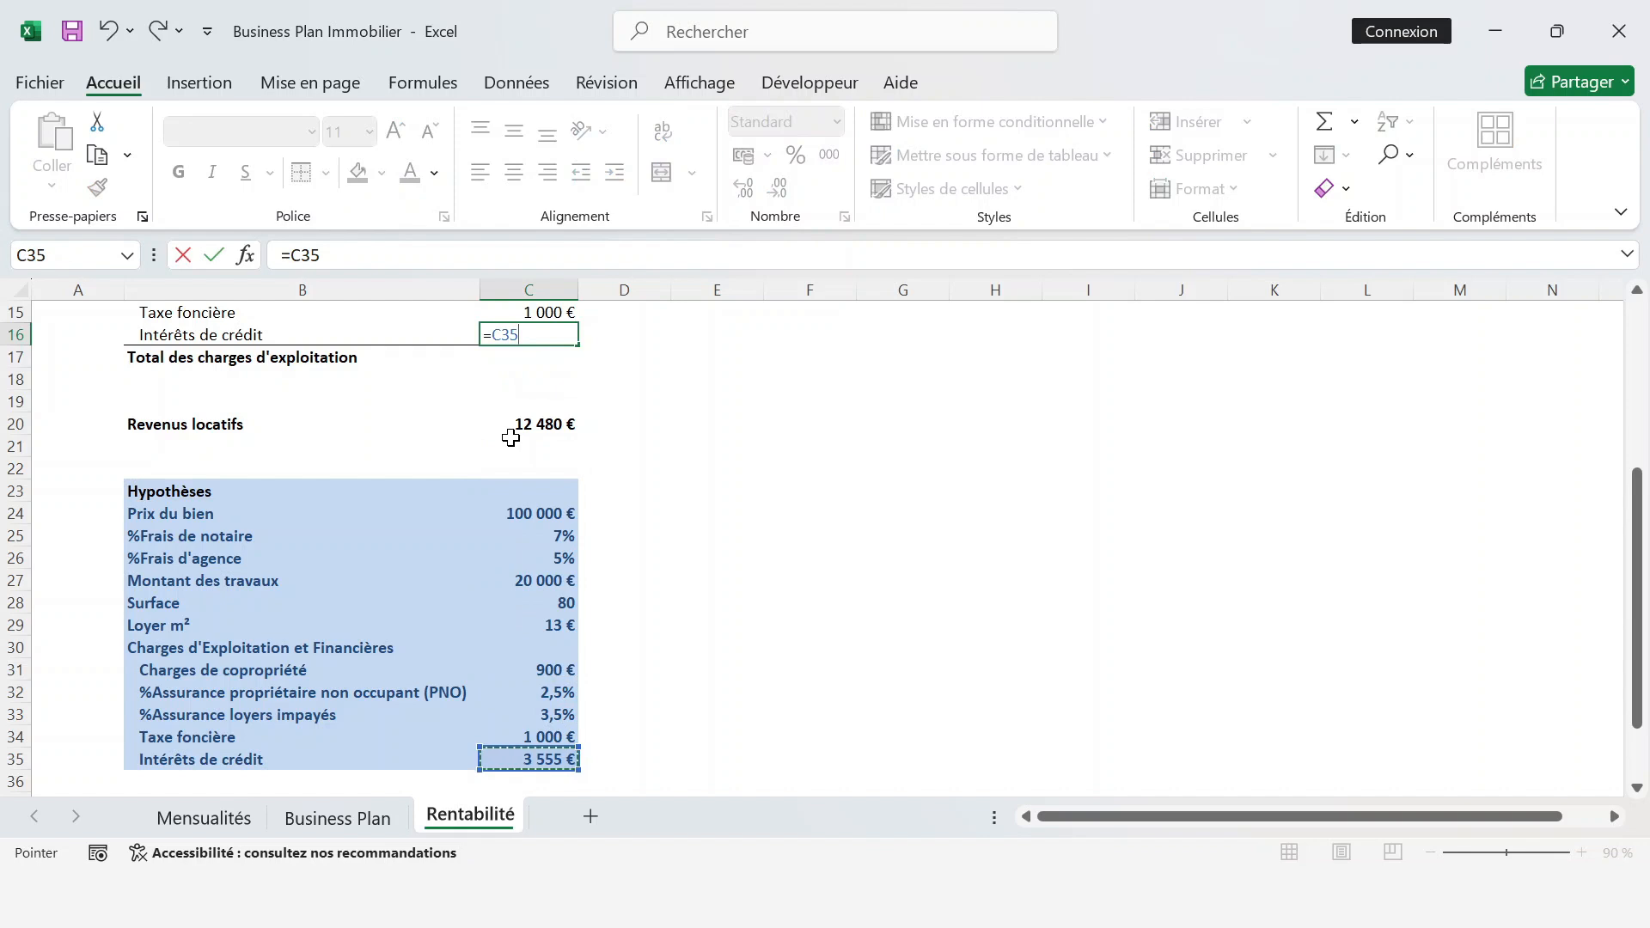
key(Return)
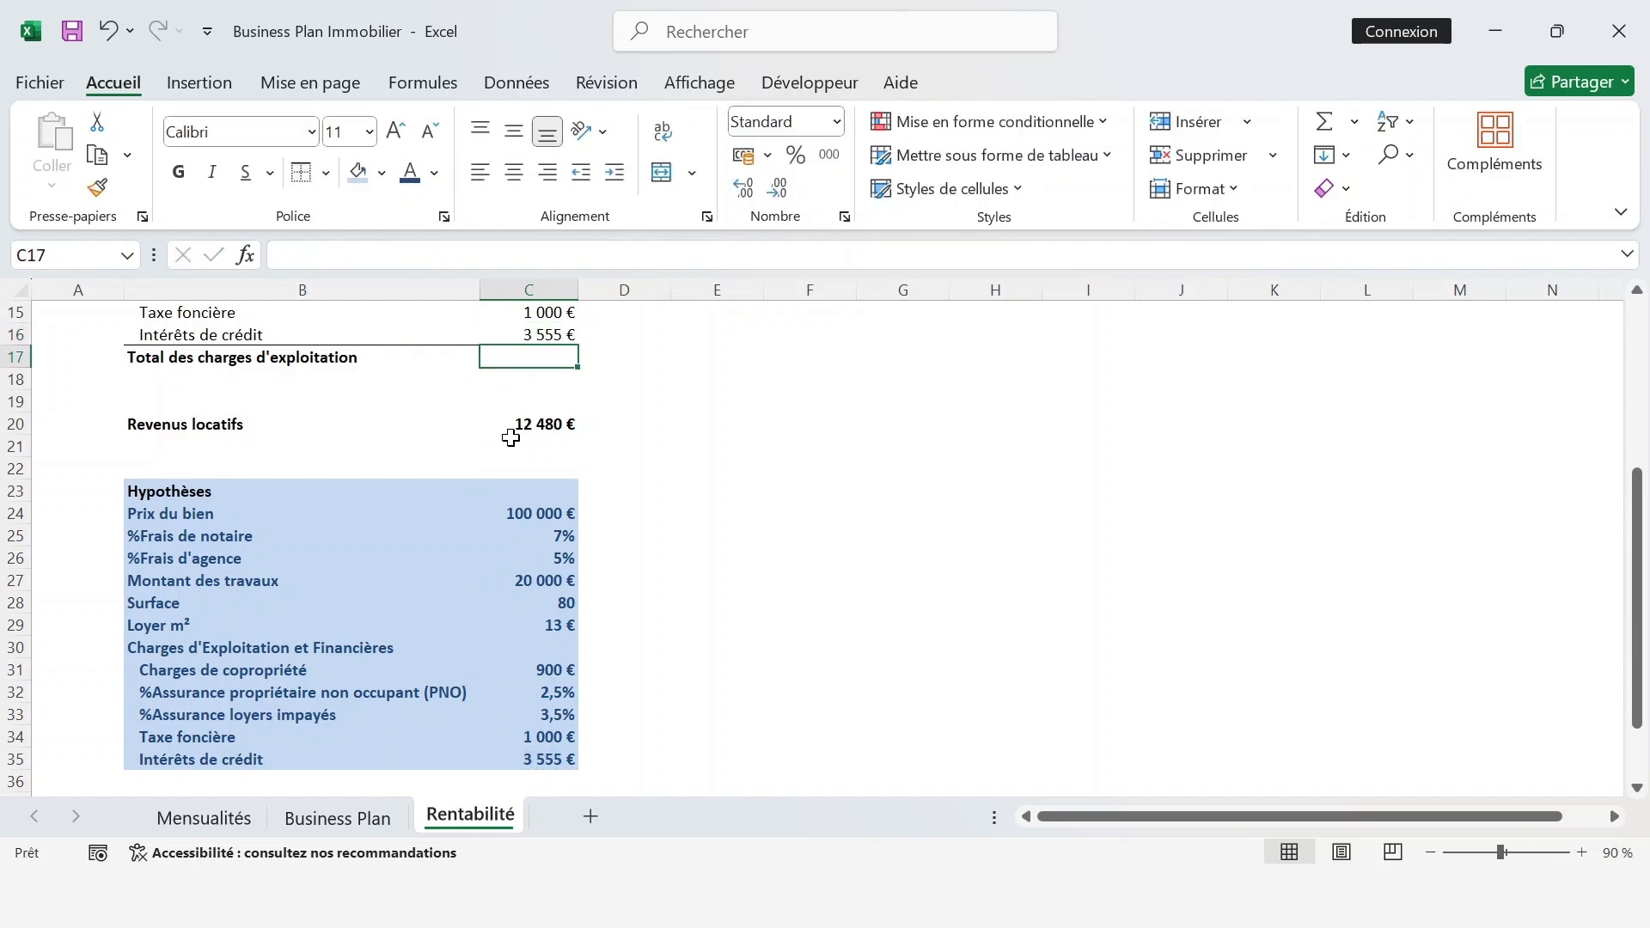
- Total the operating charges in C17 with =SOMME(C12:C16) and make the result bold
scroll(511, 438, up, 2)
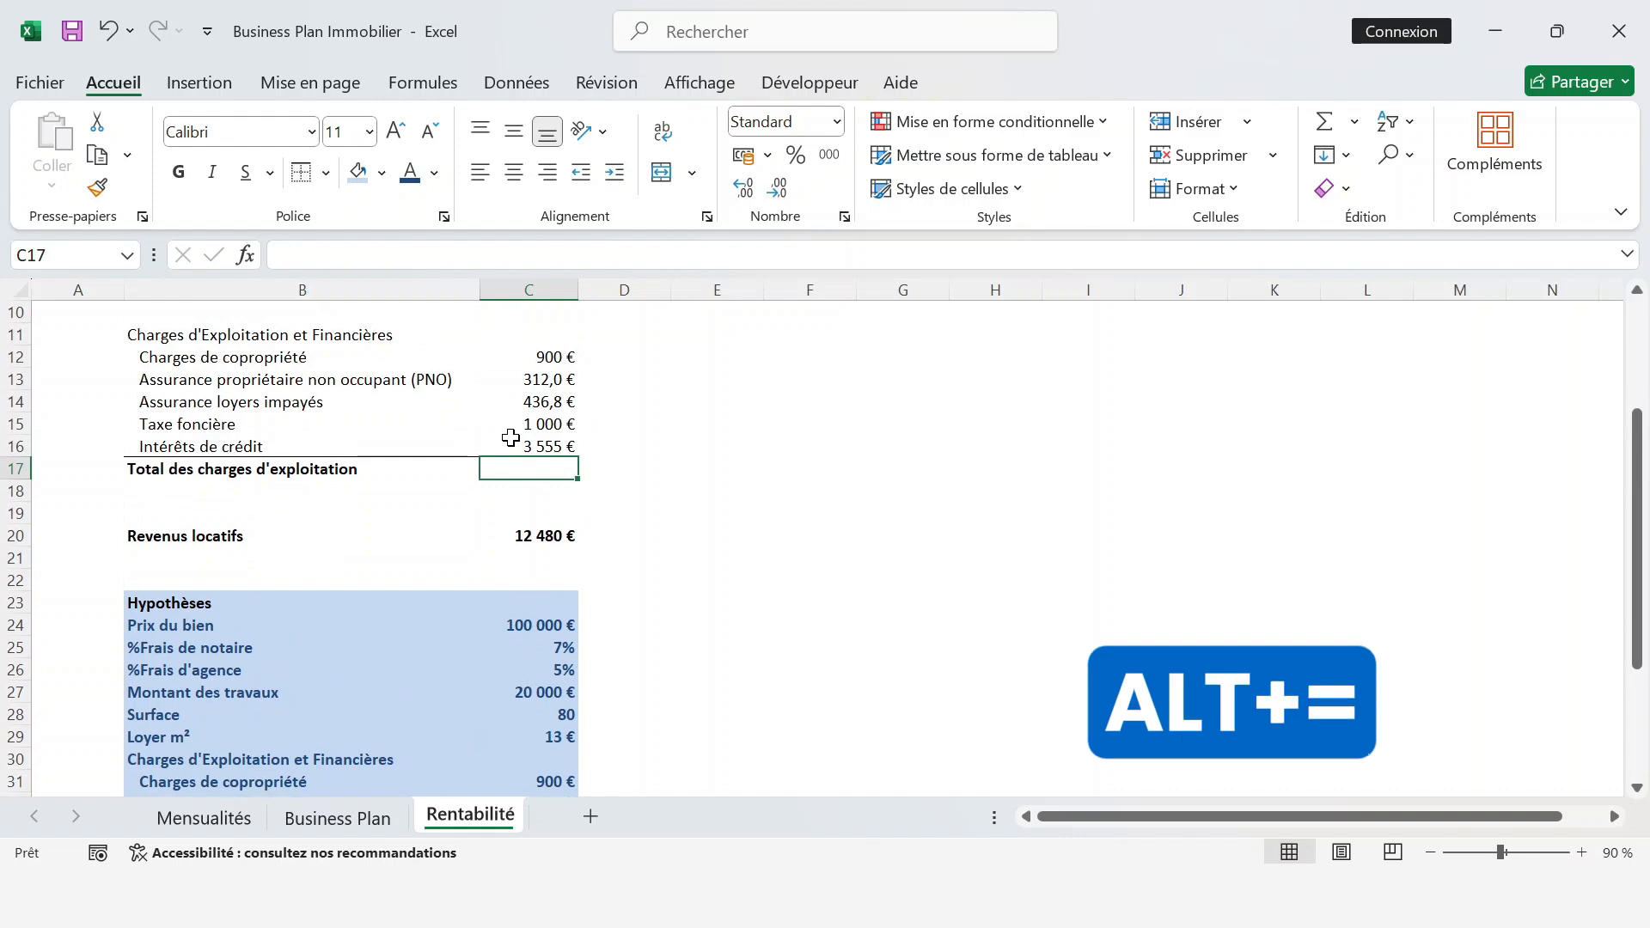
key(alt+equal)
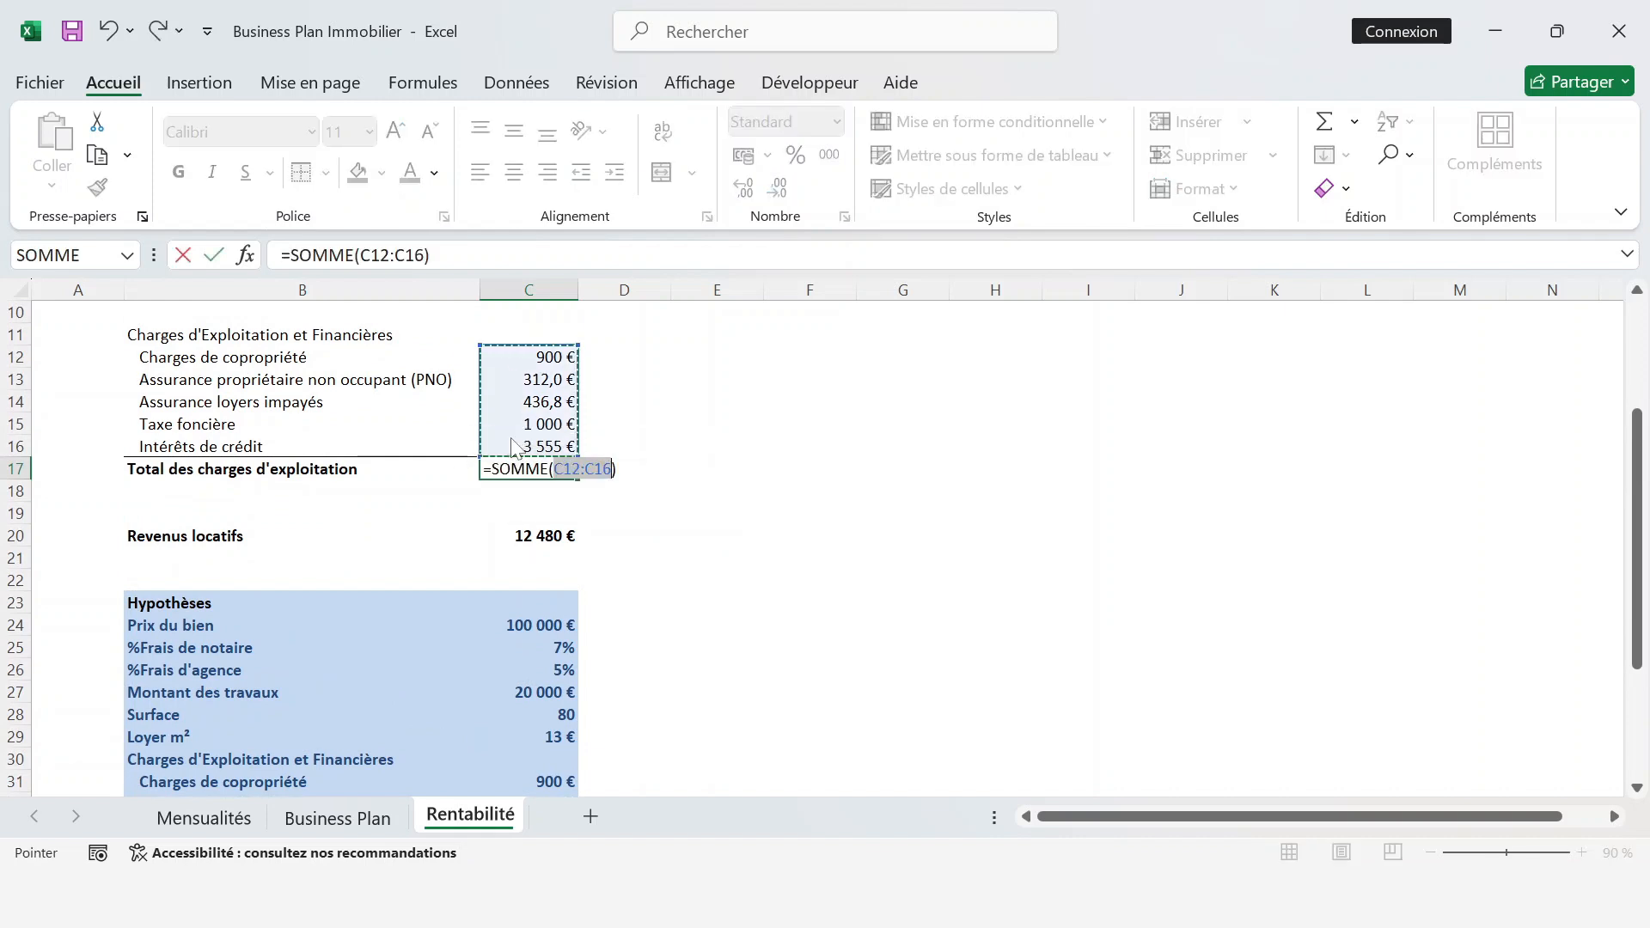
key(Return)
key(Up)
key(ctrl+g)
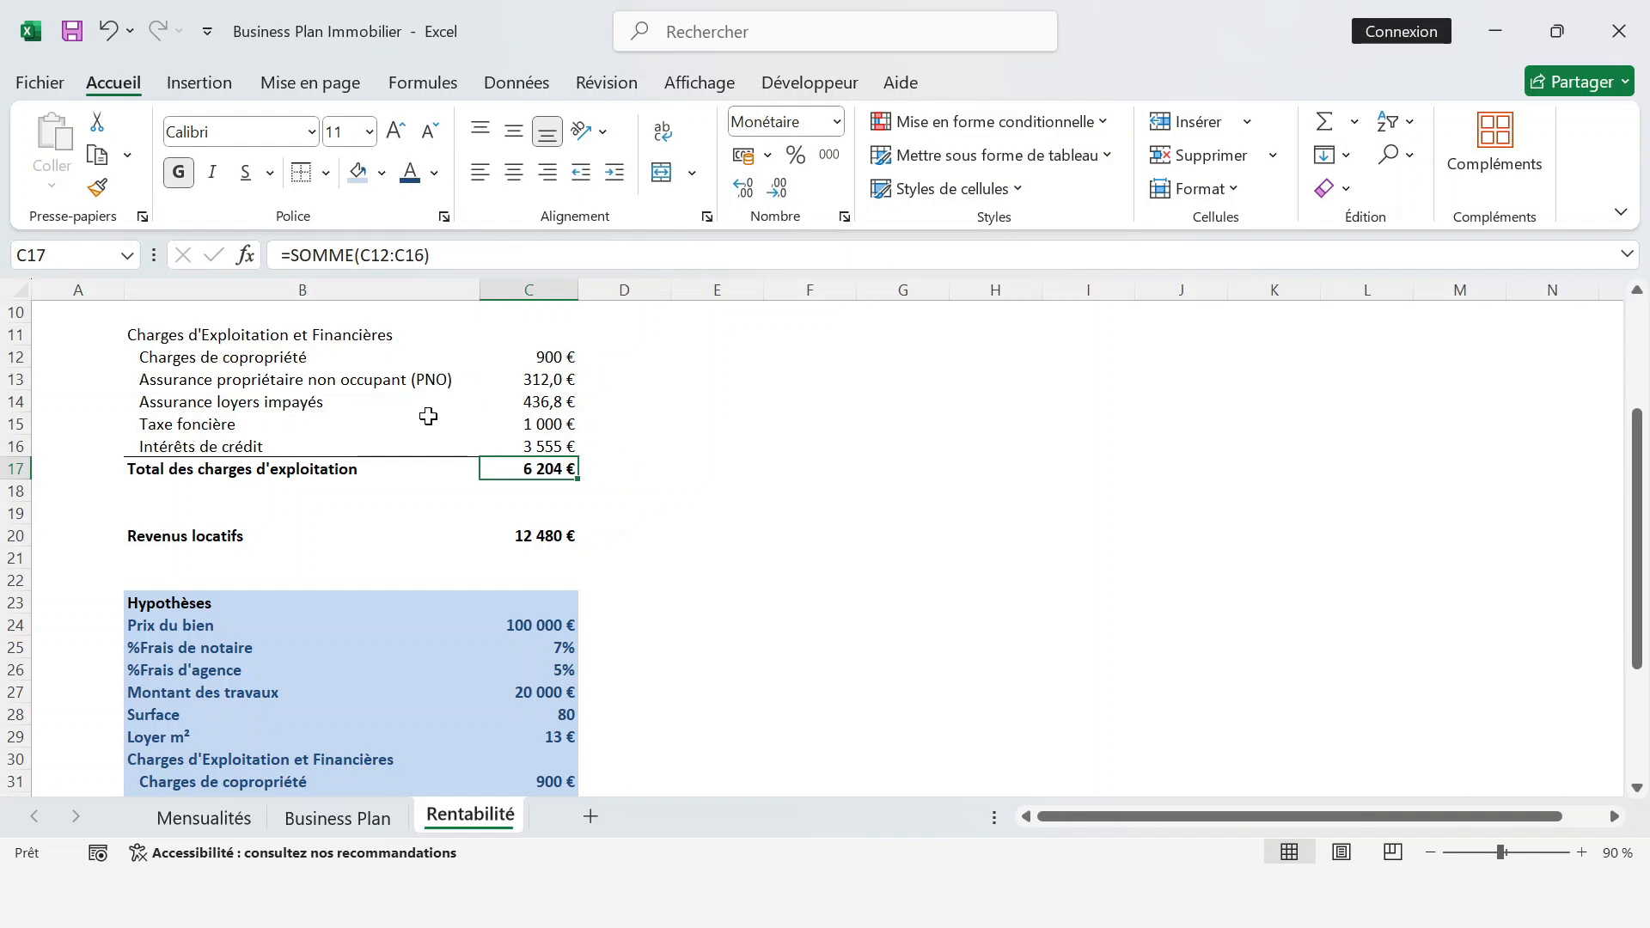
- Insert three blank rows at row 22, between Revenus locatifs and the Hypothèses block
scroll(431, 416, up, 1)
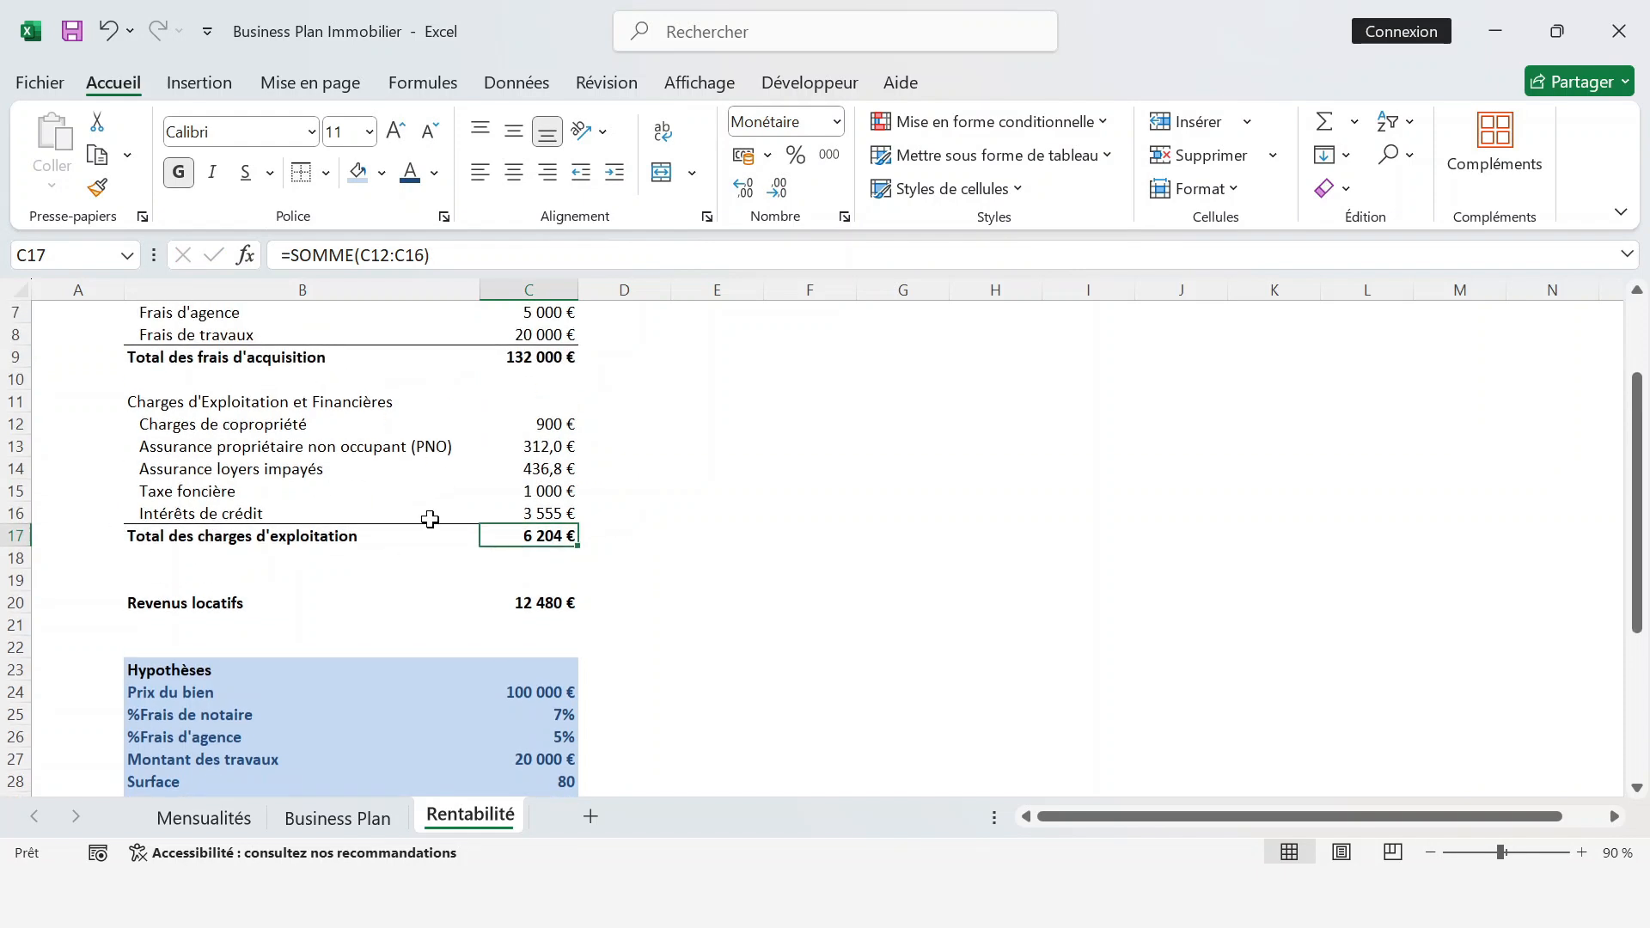
scroll(666, 478, up, 1)
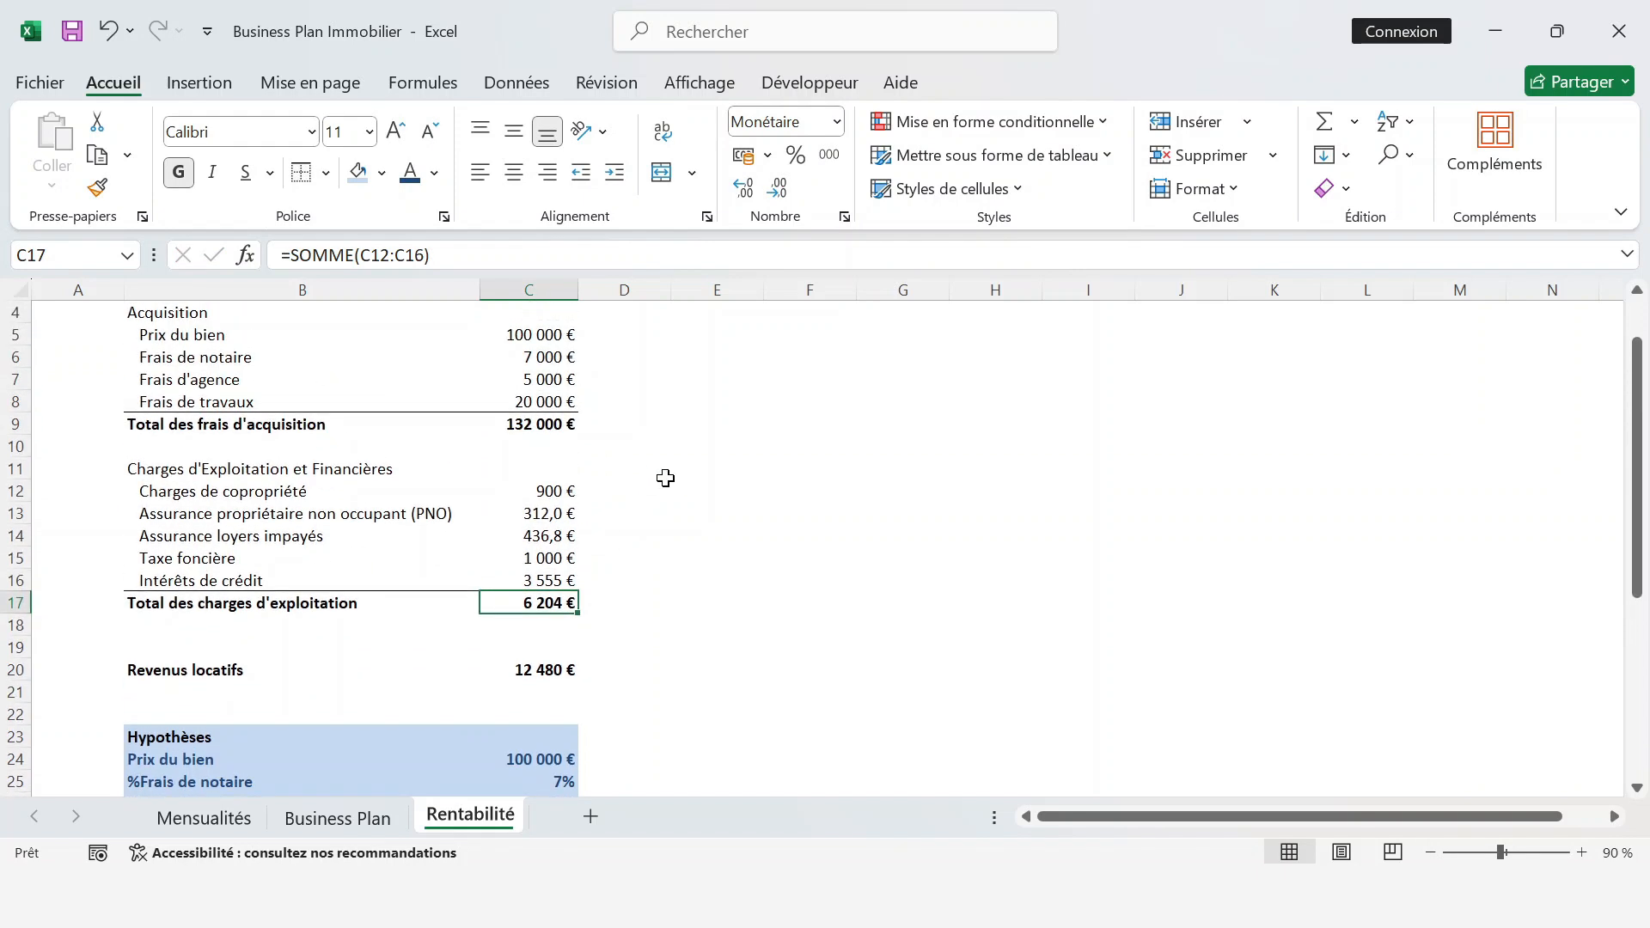
scroll(666, 478, down, 3)
click(12, 536)
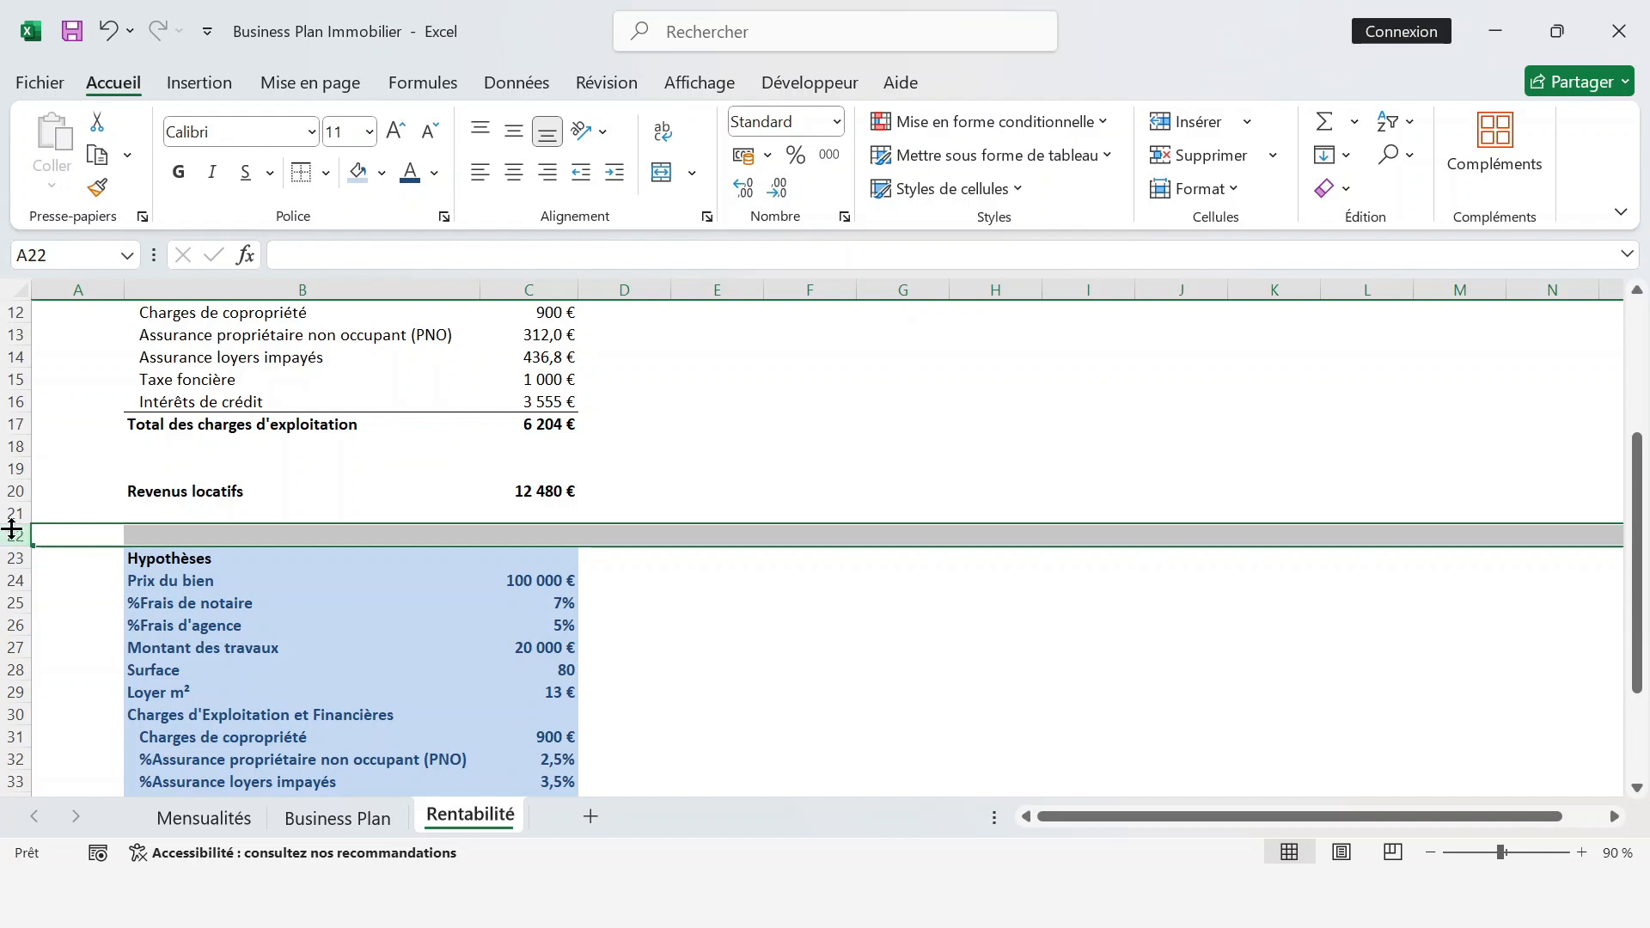
key(ctrl+plus)
key(ctrl+plus)
key(ctrl+plus)
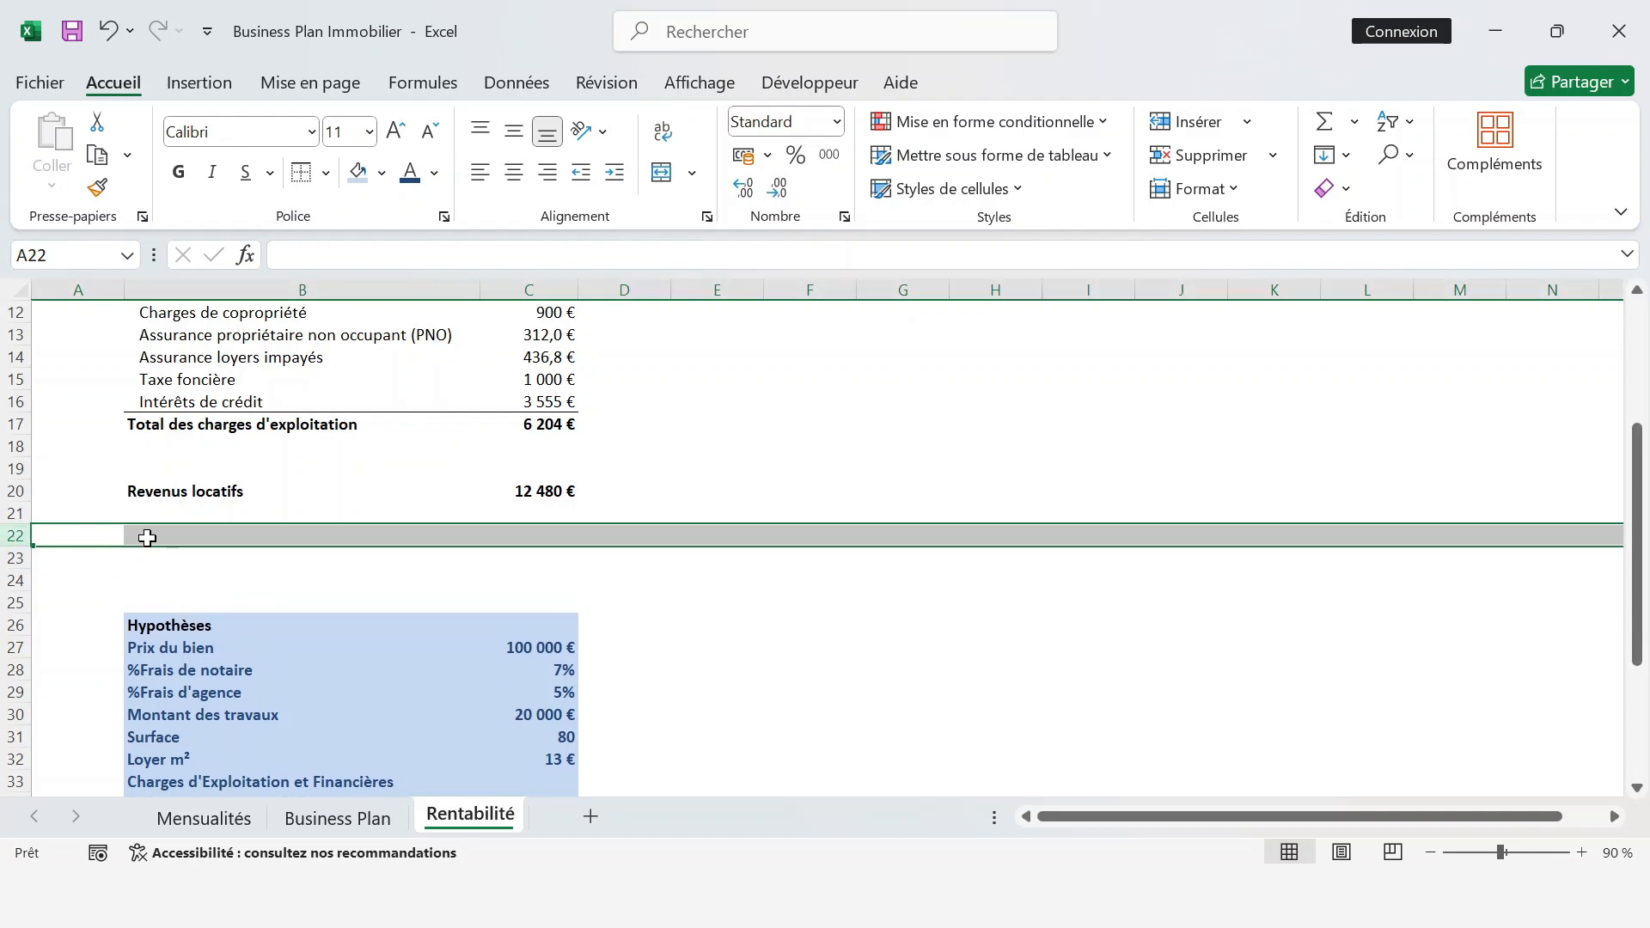
- Enter the heading Rentabilité in B22 with a bottom border across B22:C22, and the indented labels Brute and Nette below it
click(147, 538)
text(Renta)
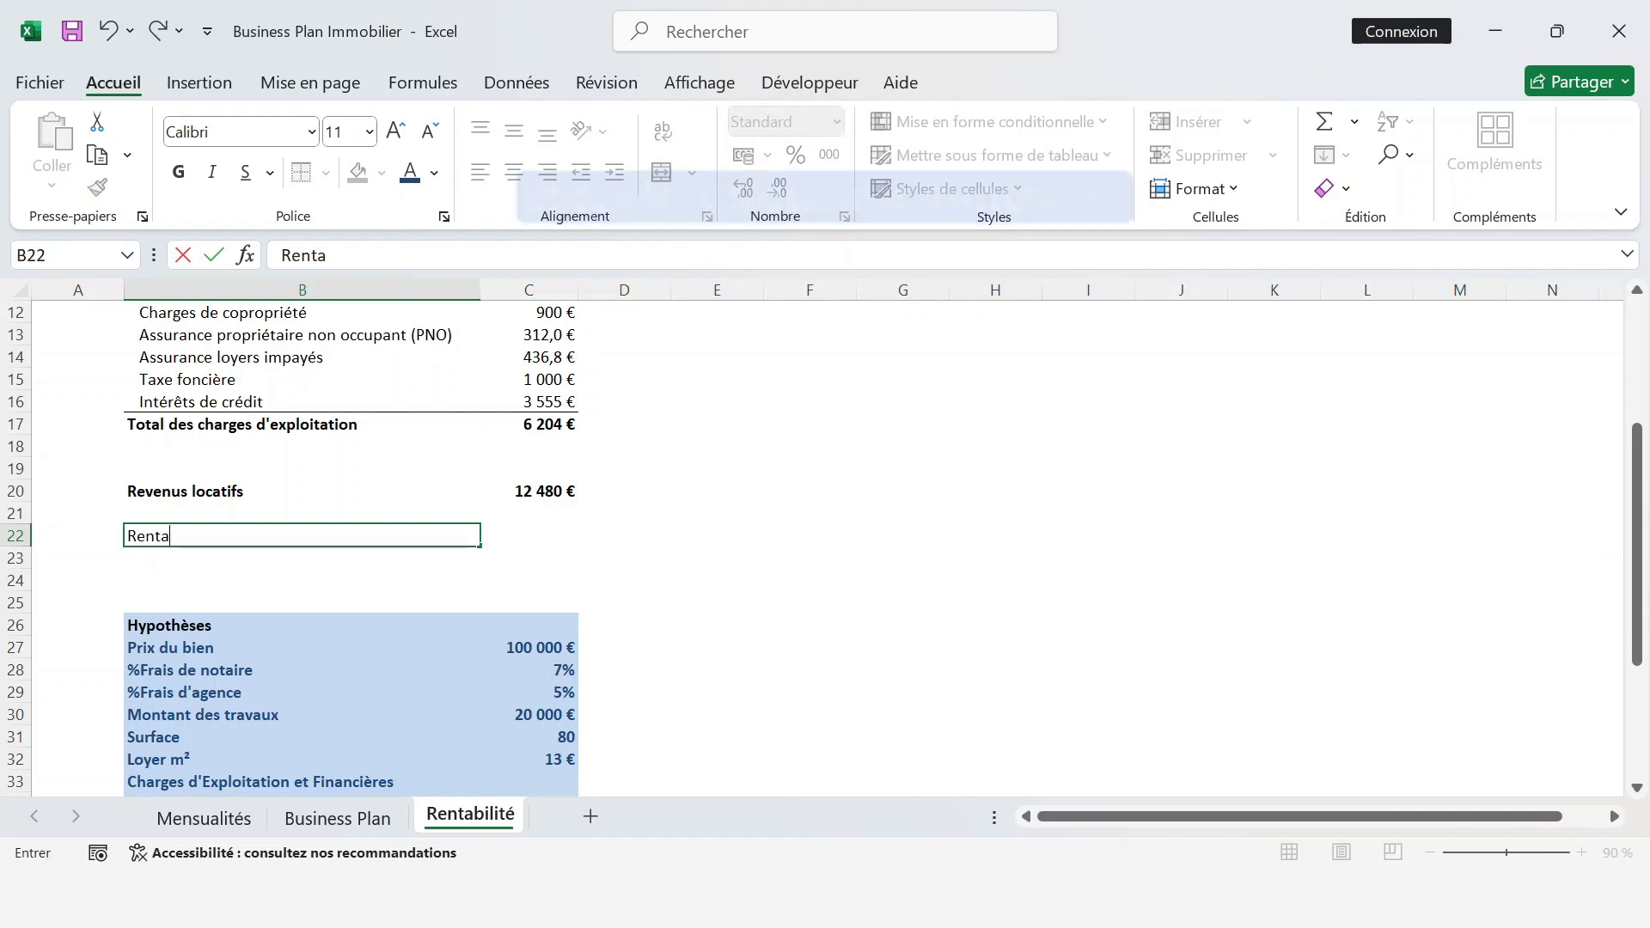
text(bilité)
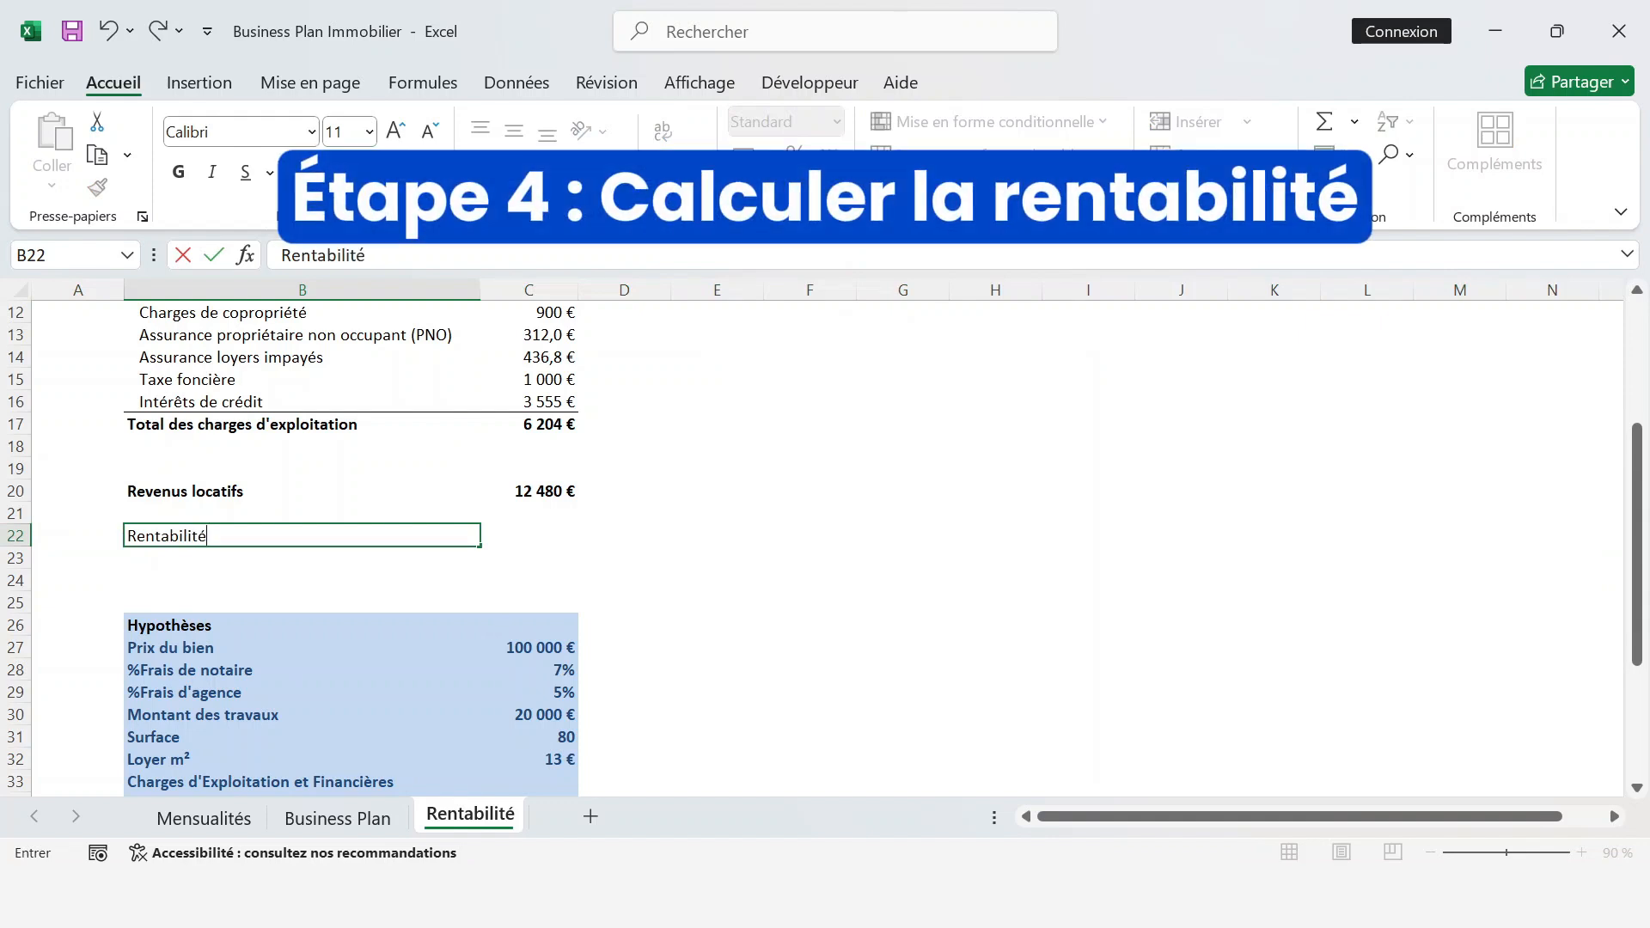
key(Return)
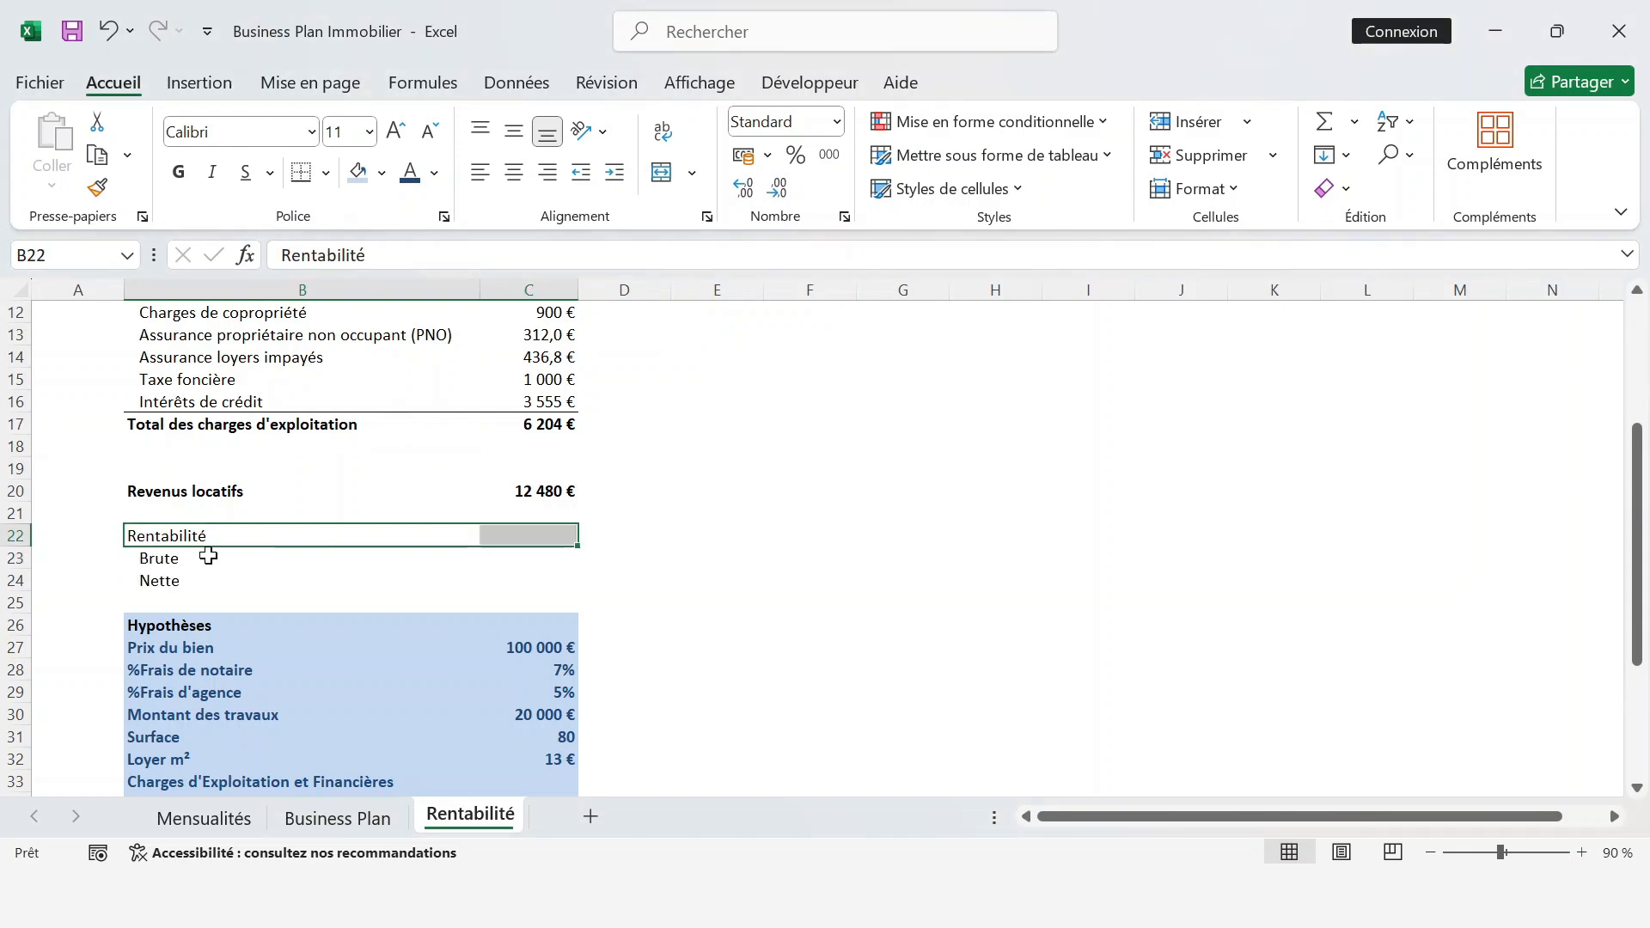
- Calculate the gross profitability in C23 as rental income divided by total acquisition costs with =C20/C9
click(208, 556)
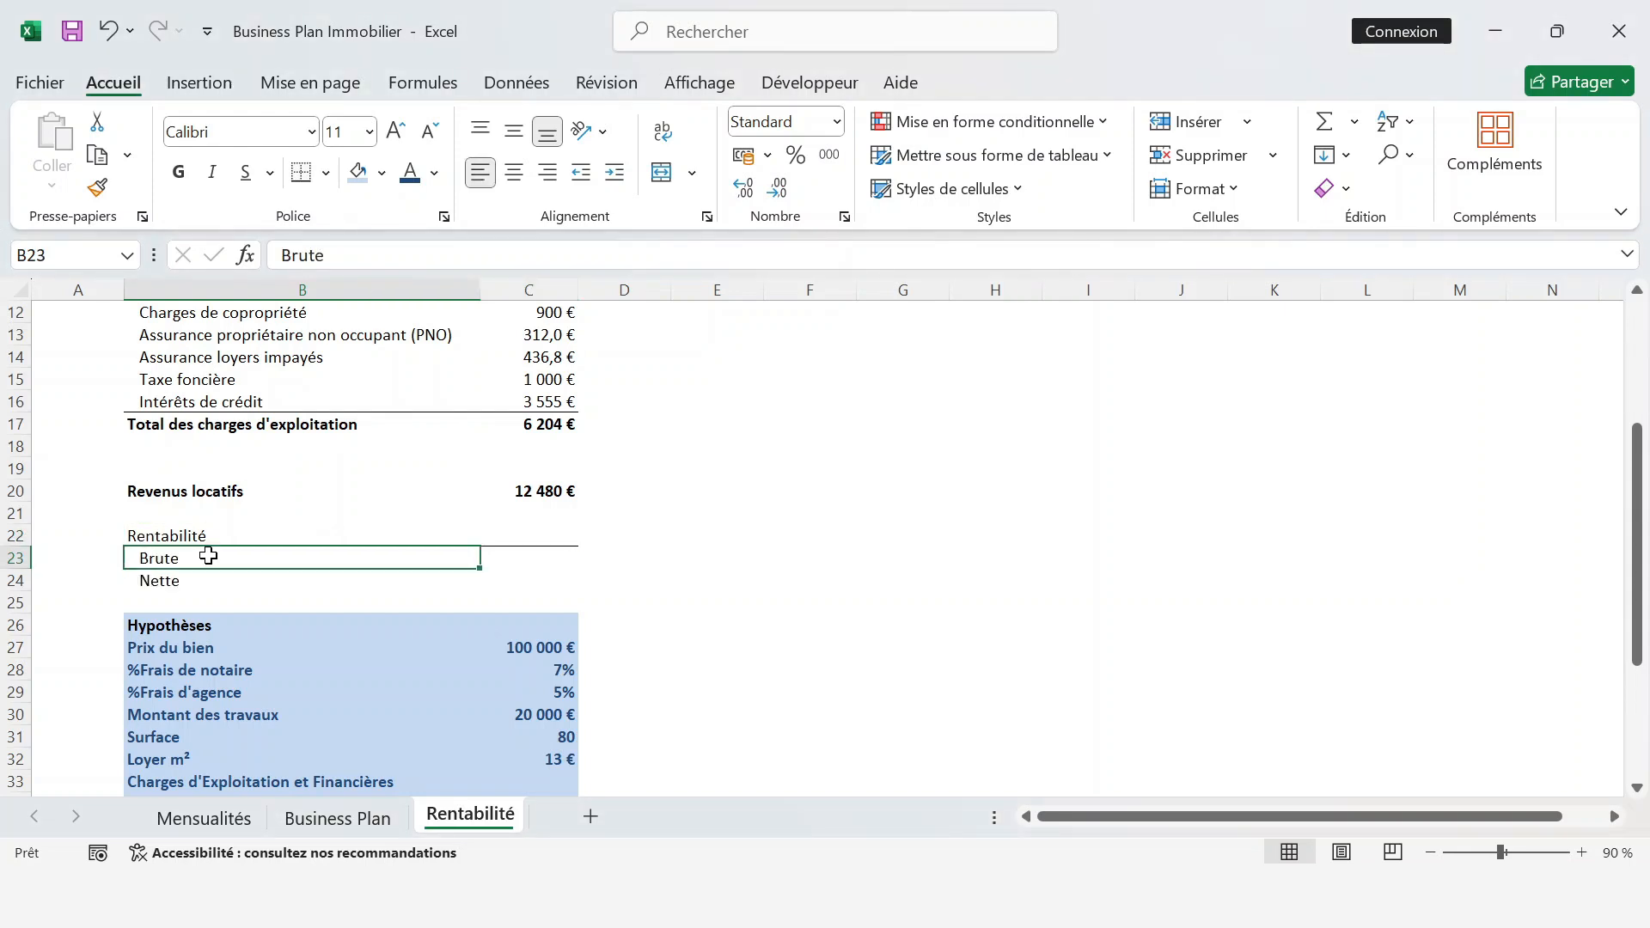
key(Right)
text(=)
key(Up)
key(Up)
key(Up)
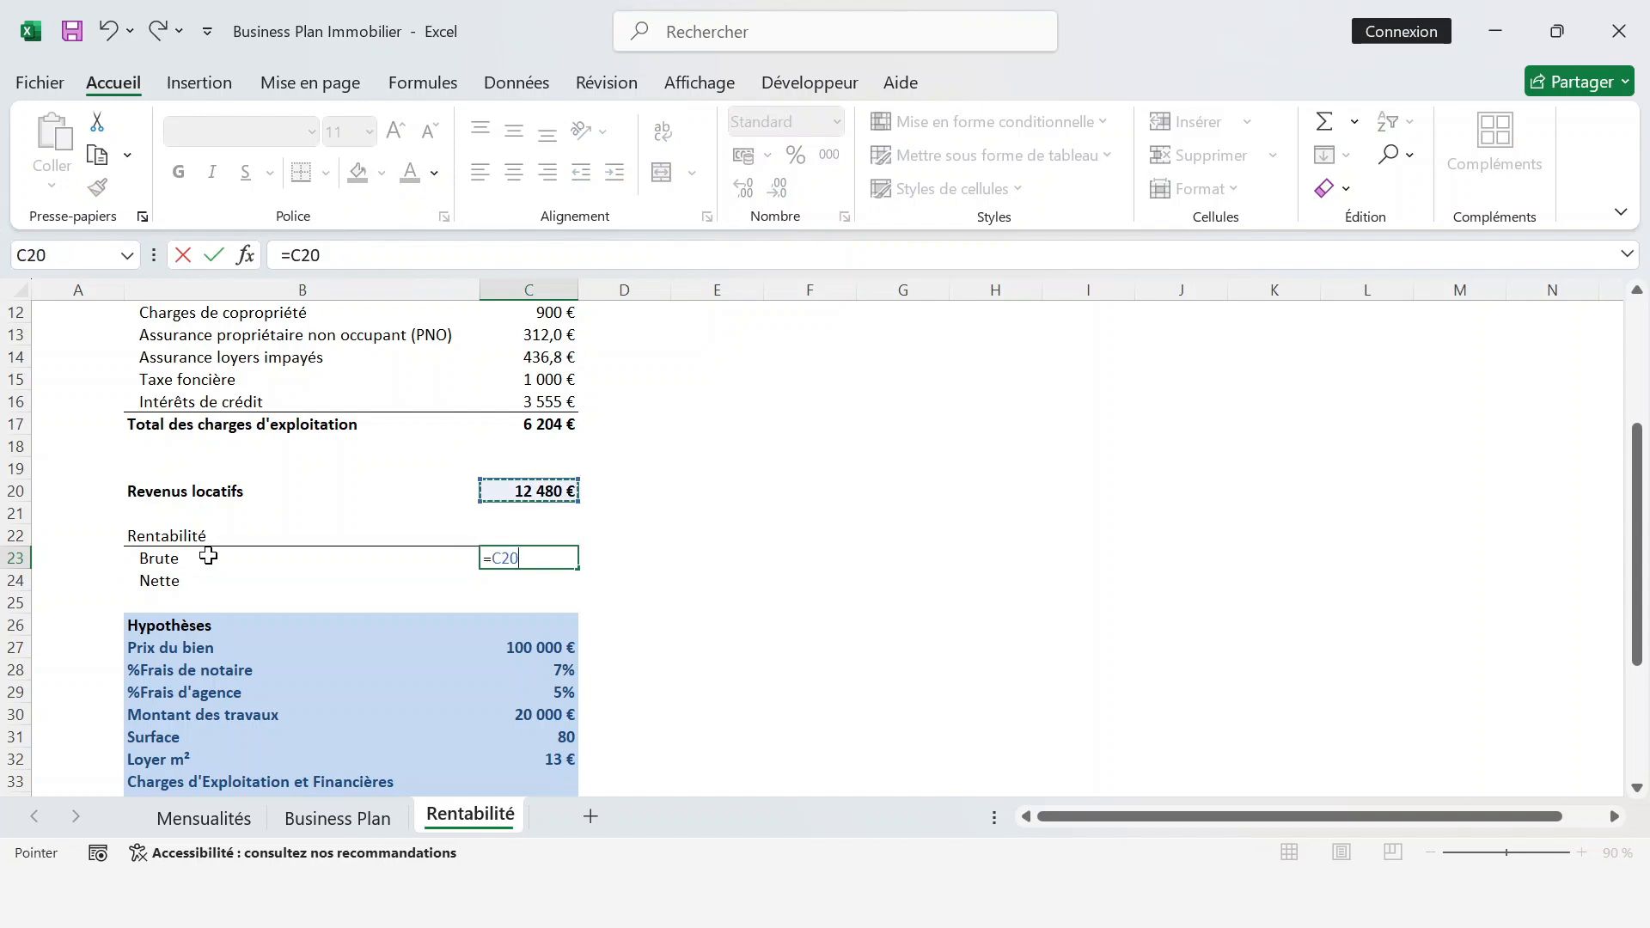
text(/)
key(Up)
key(Up)
key(Up)
key(Up)
key(Up)
key(Up)
key(Up)
key(Up)
key(Up)
key(Up)
key(Up)
key(Up)
key(Up)
key(Up)
key(Up)
key(Up)
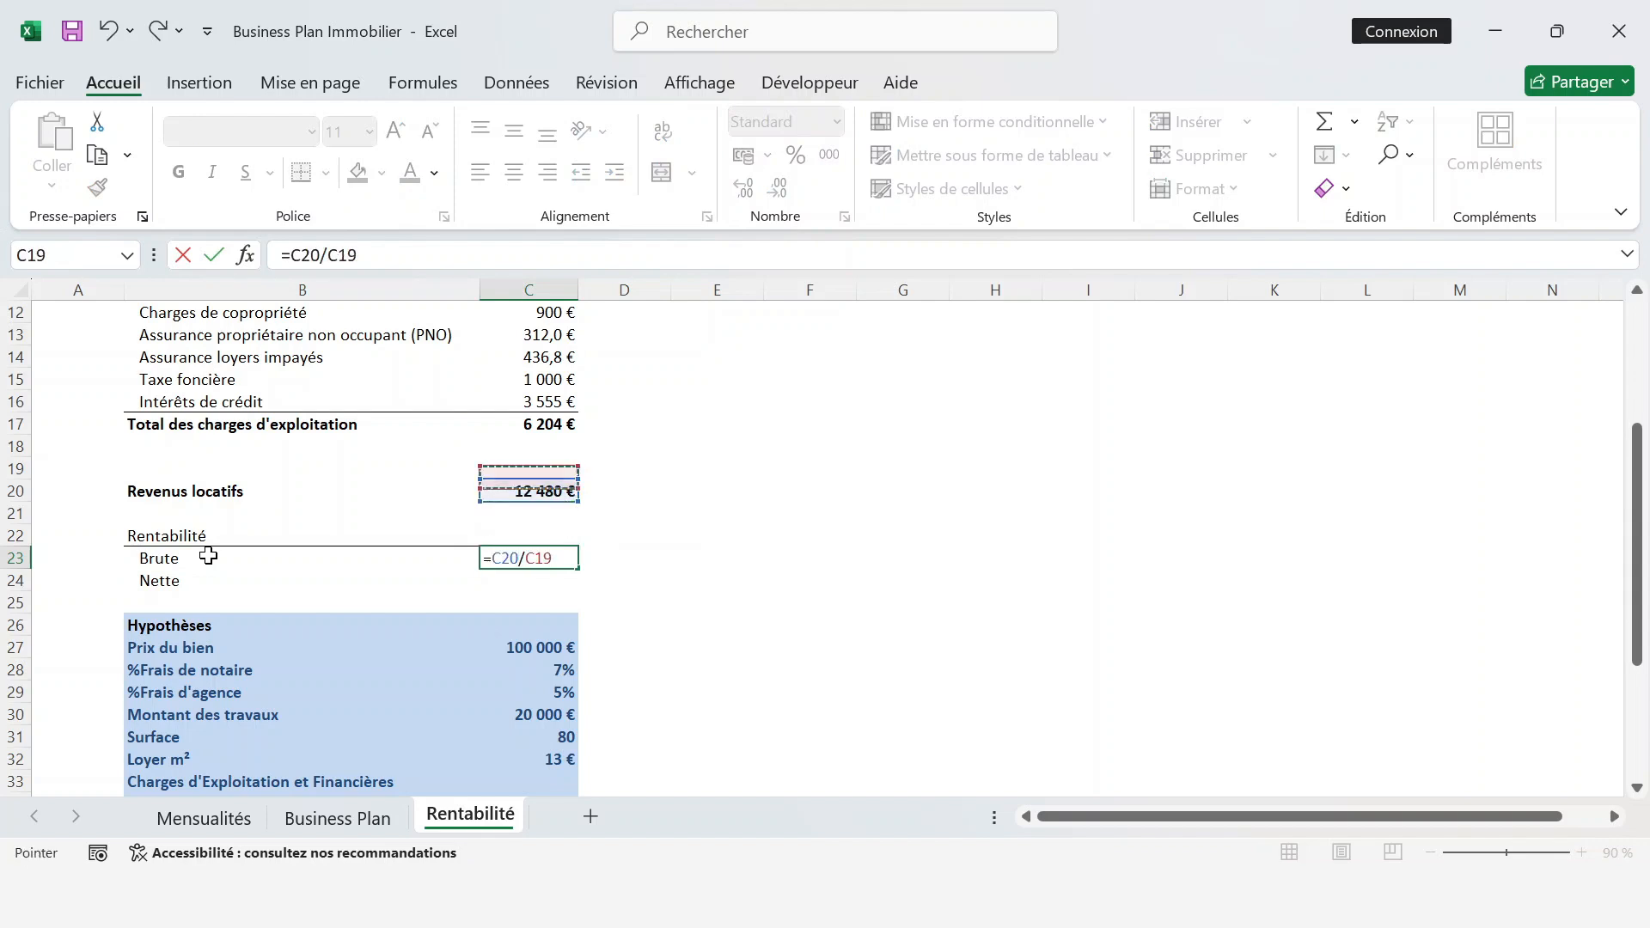
key(Down)
key(Down)
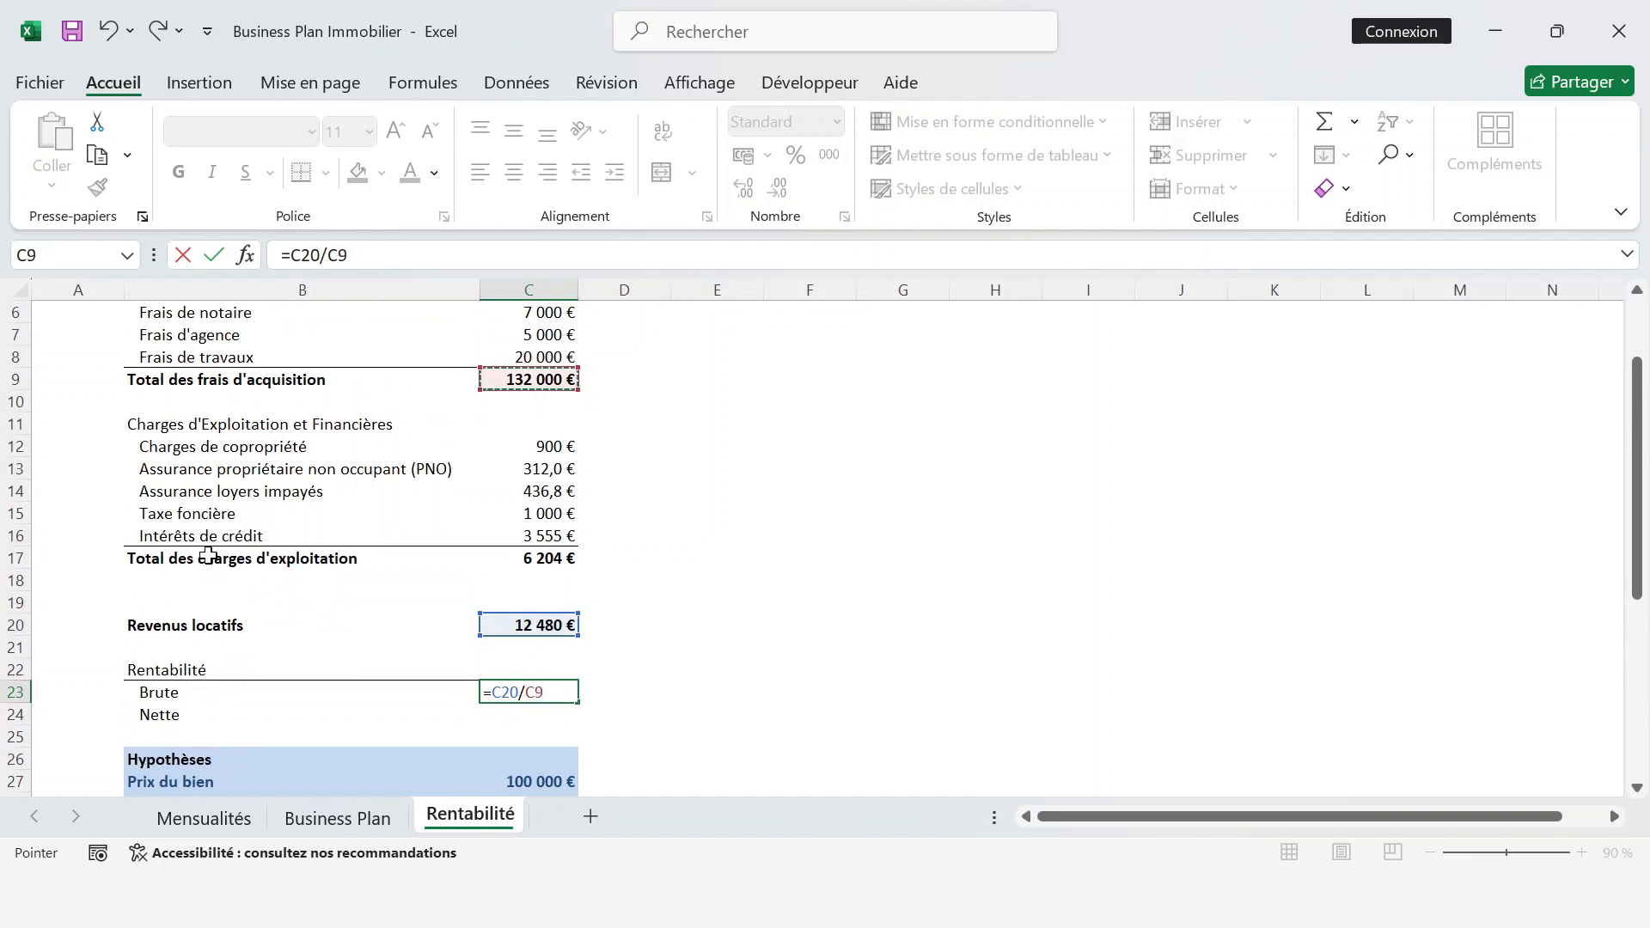
key(Return)
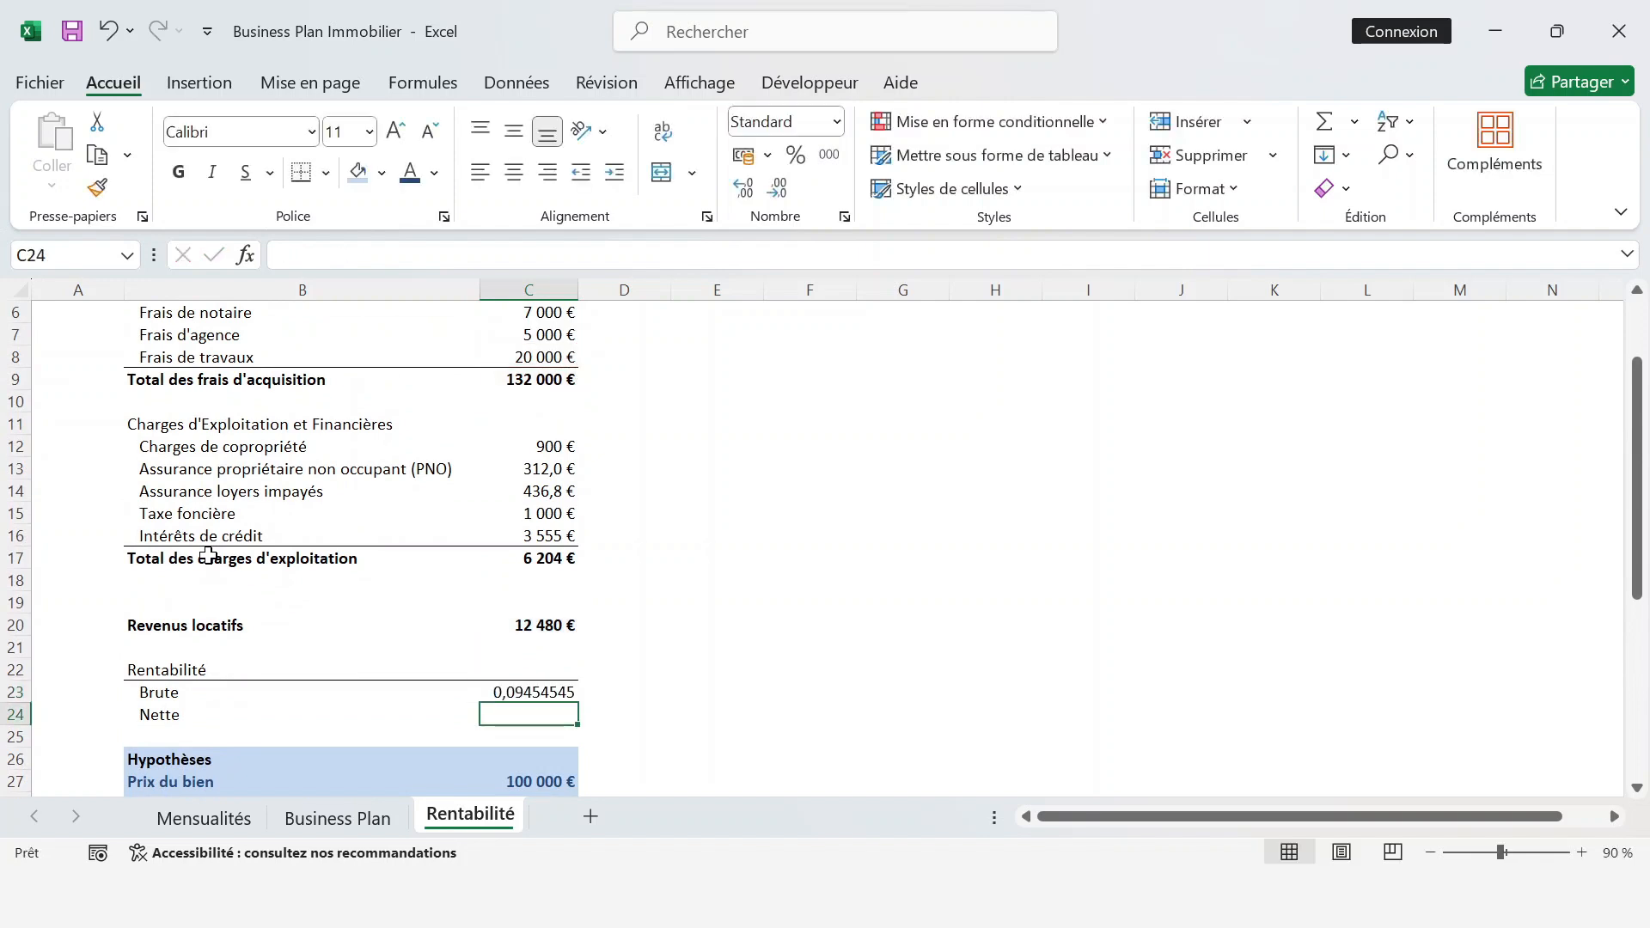
- Format the gross profitability in C23 as a percentage with two decimal places
key(Up)
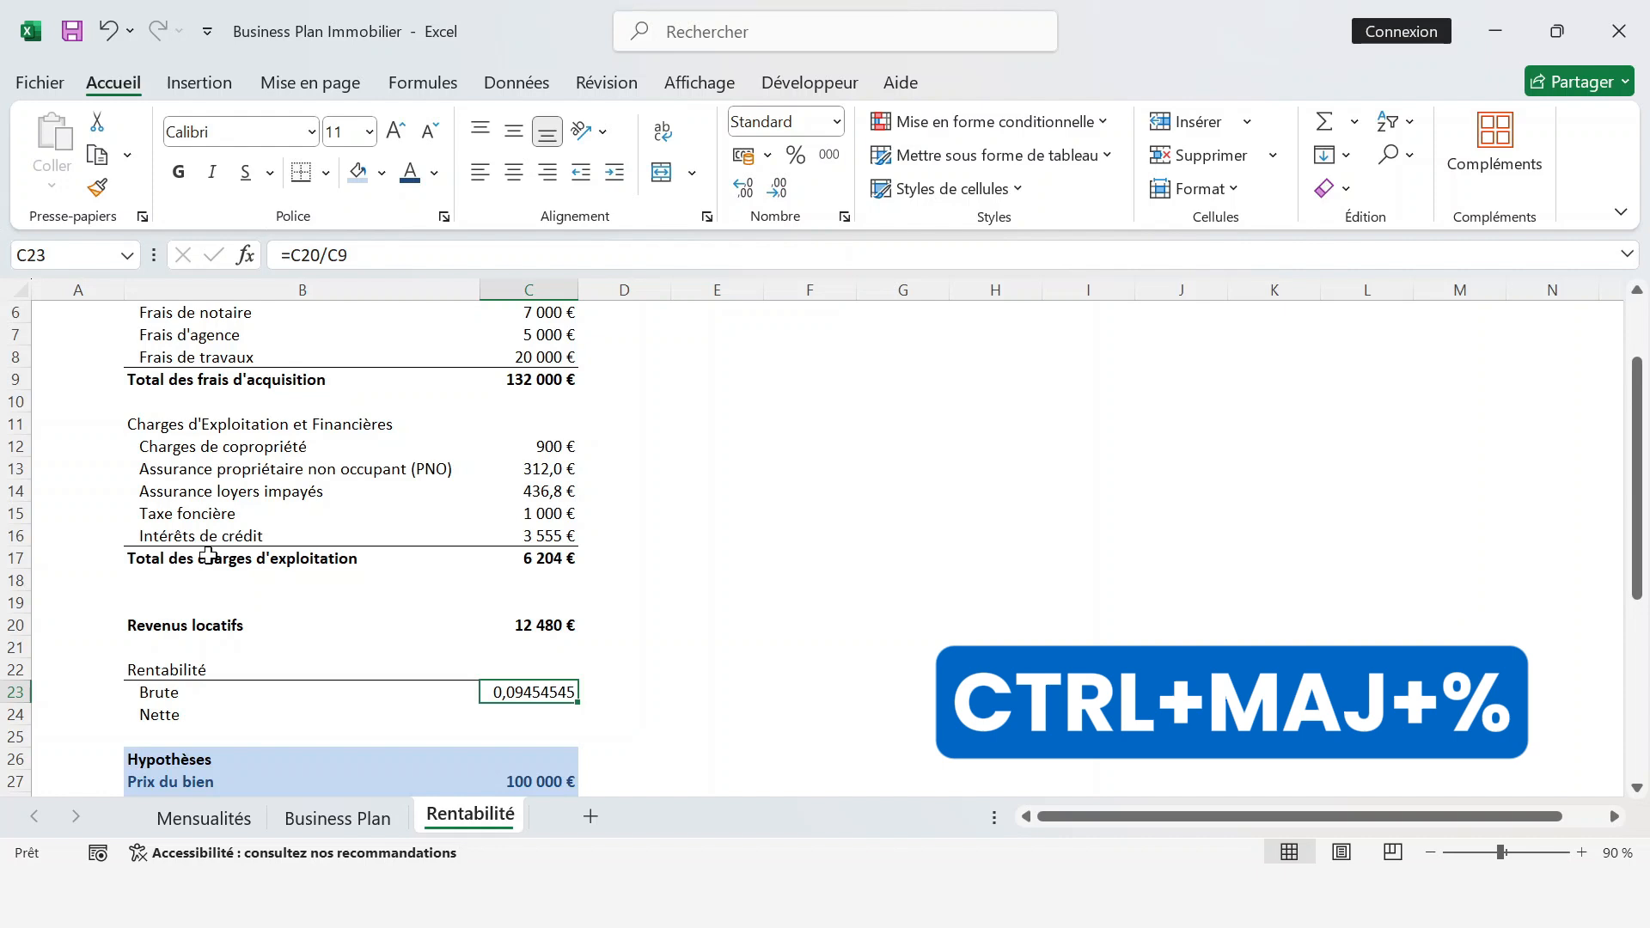
key(ctrl+shift+percent)
click(746, 189)
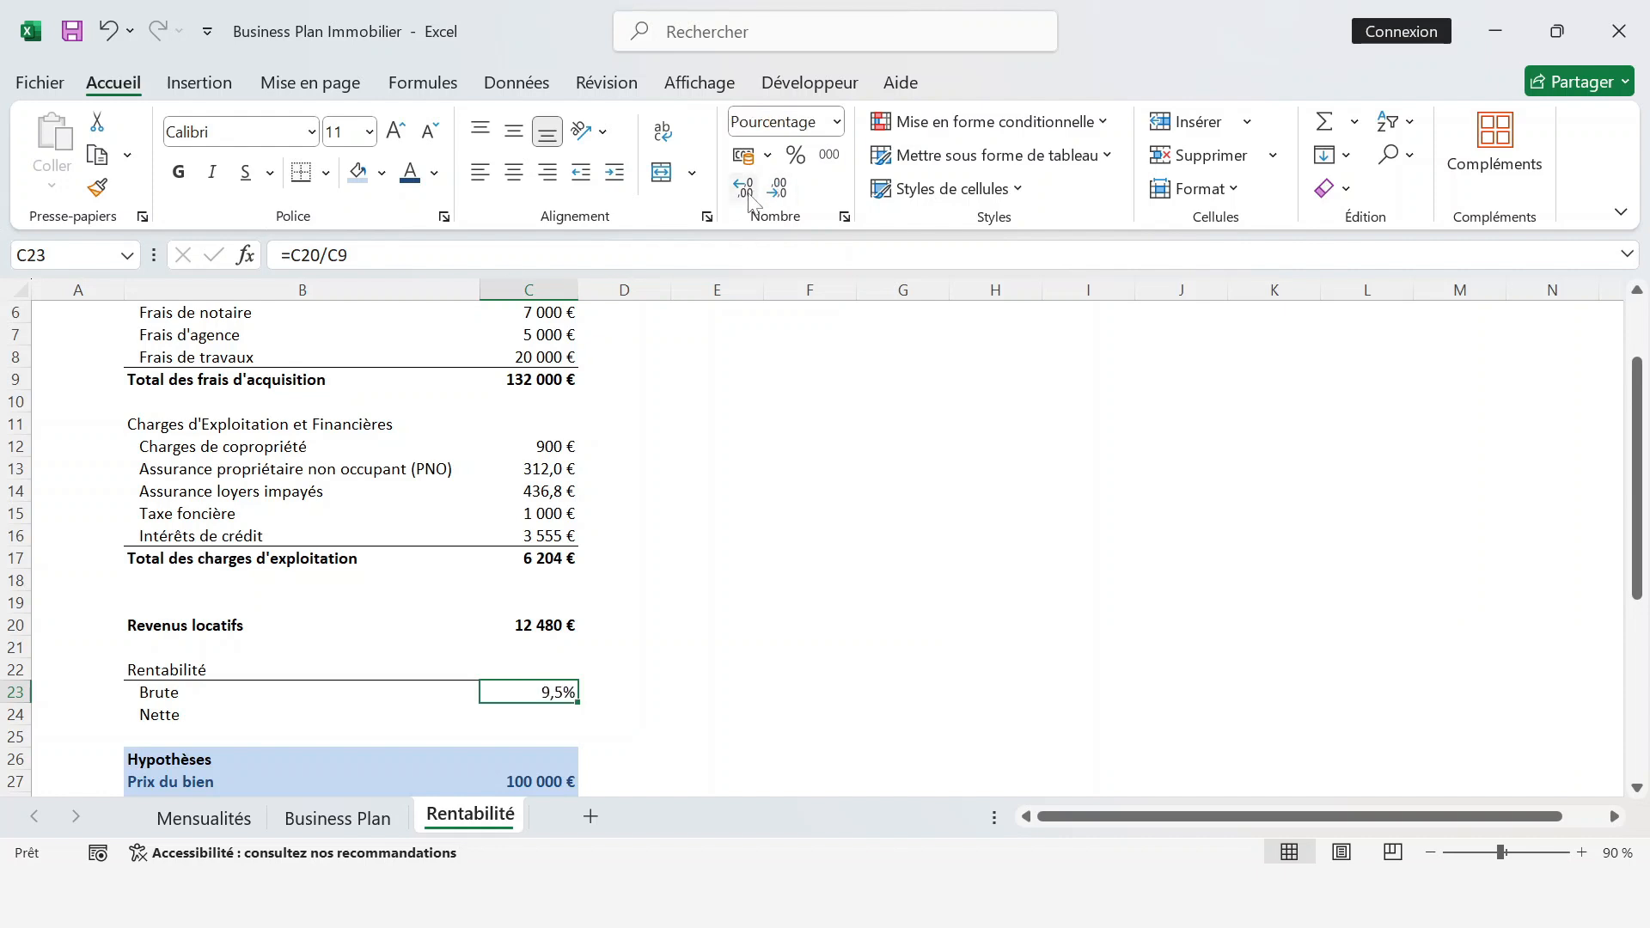
click(748, 194)
- Calculate the net profitability in C24 as rental income minus total charges, divided by total acquisition costs, with =(C20-C17)/C9
scroll(524, 586, down, 2)
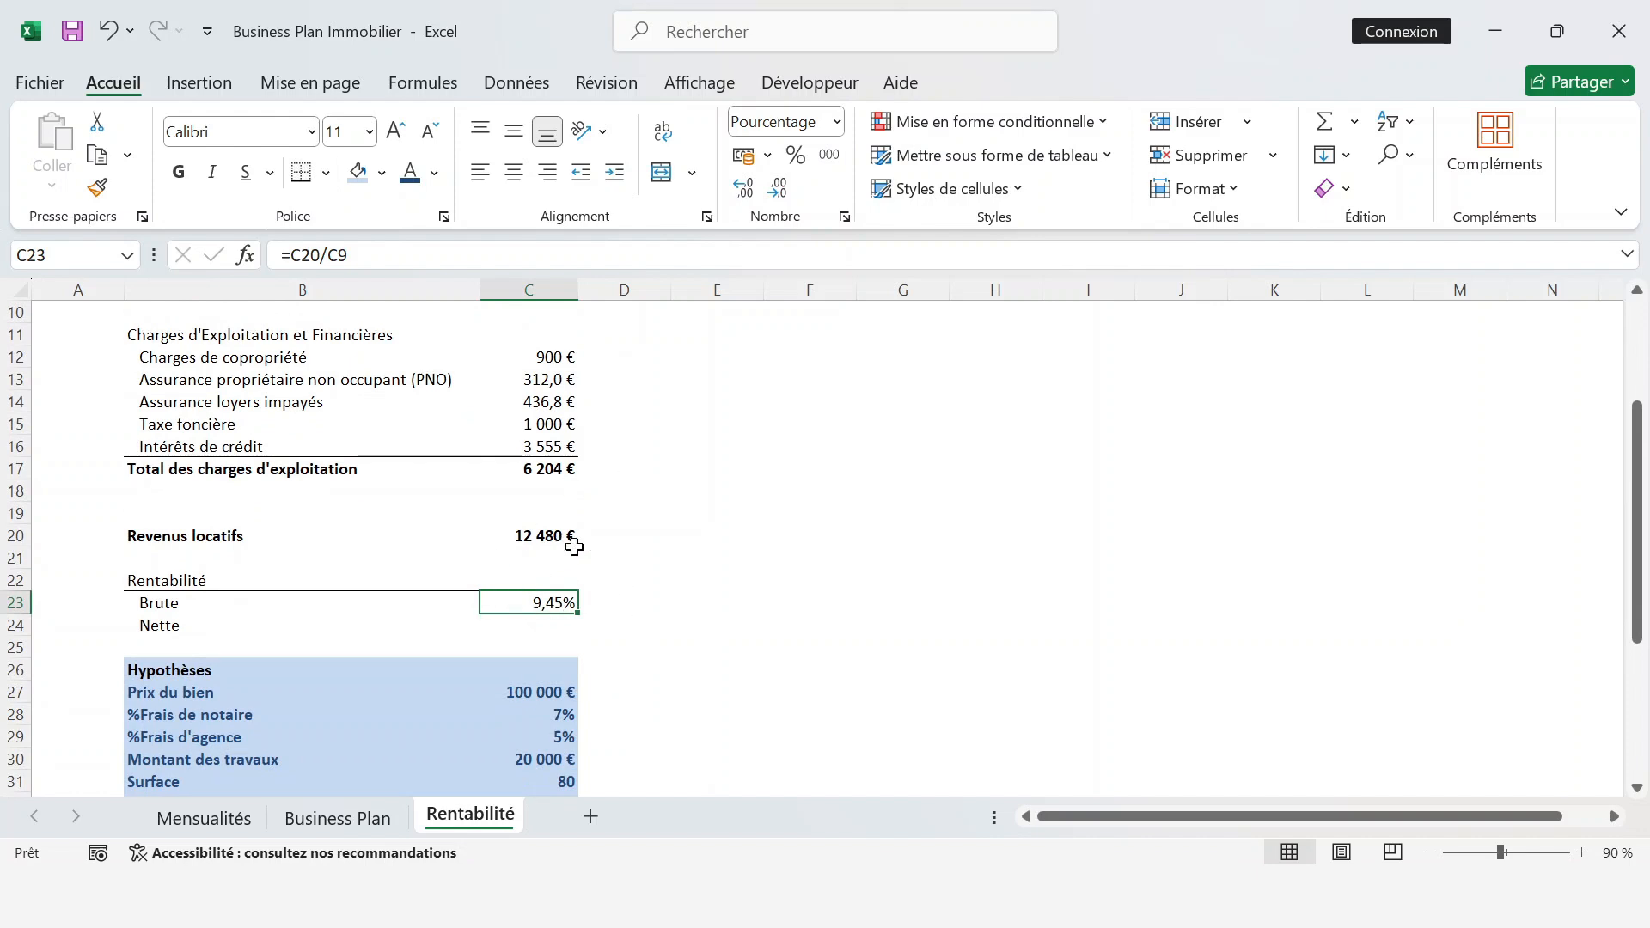
key(Down)
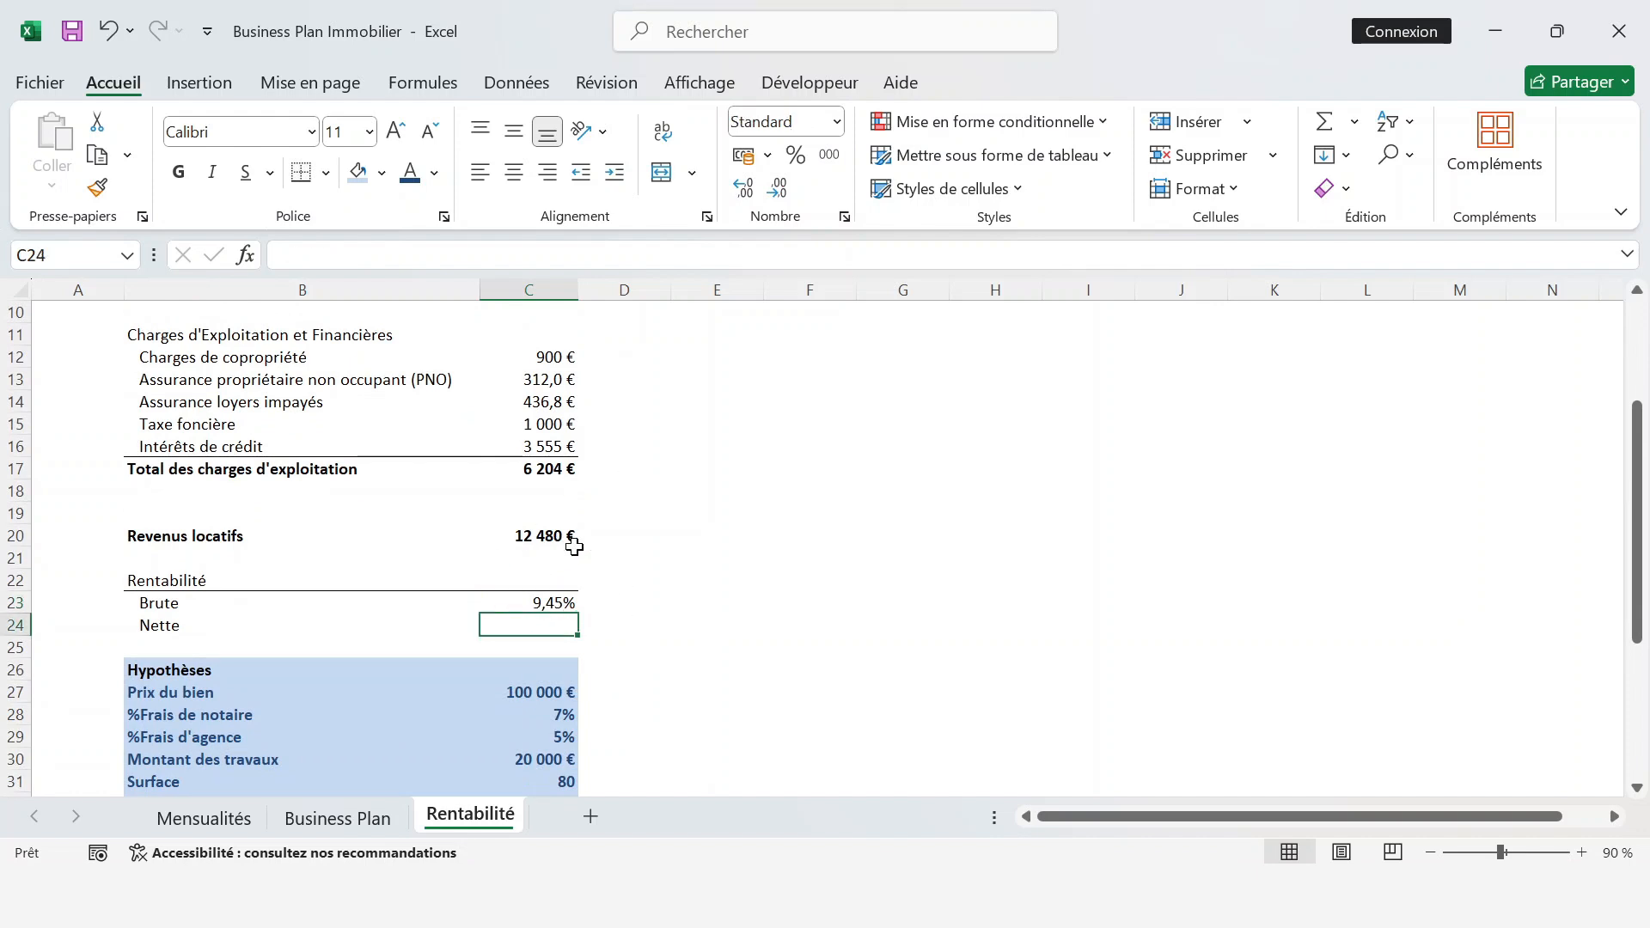
text(=)
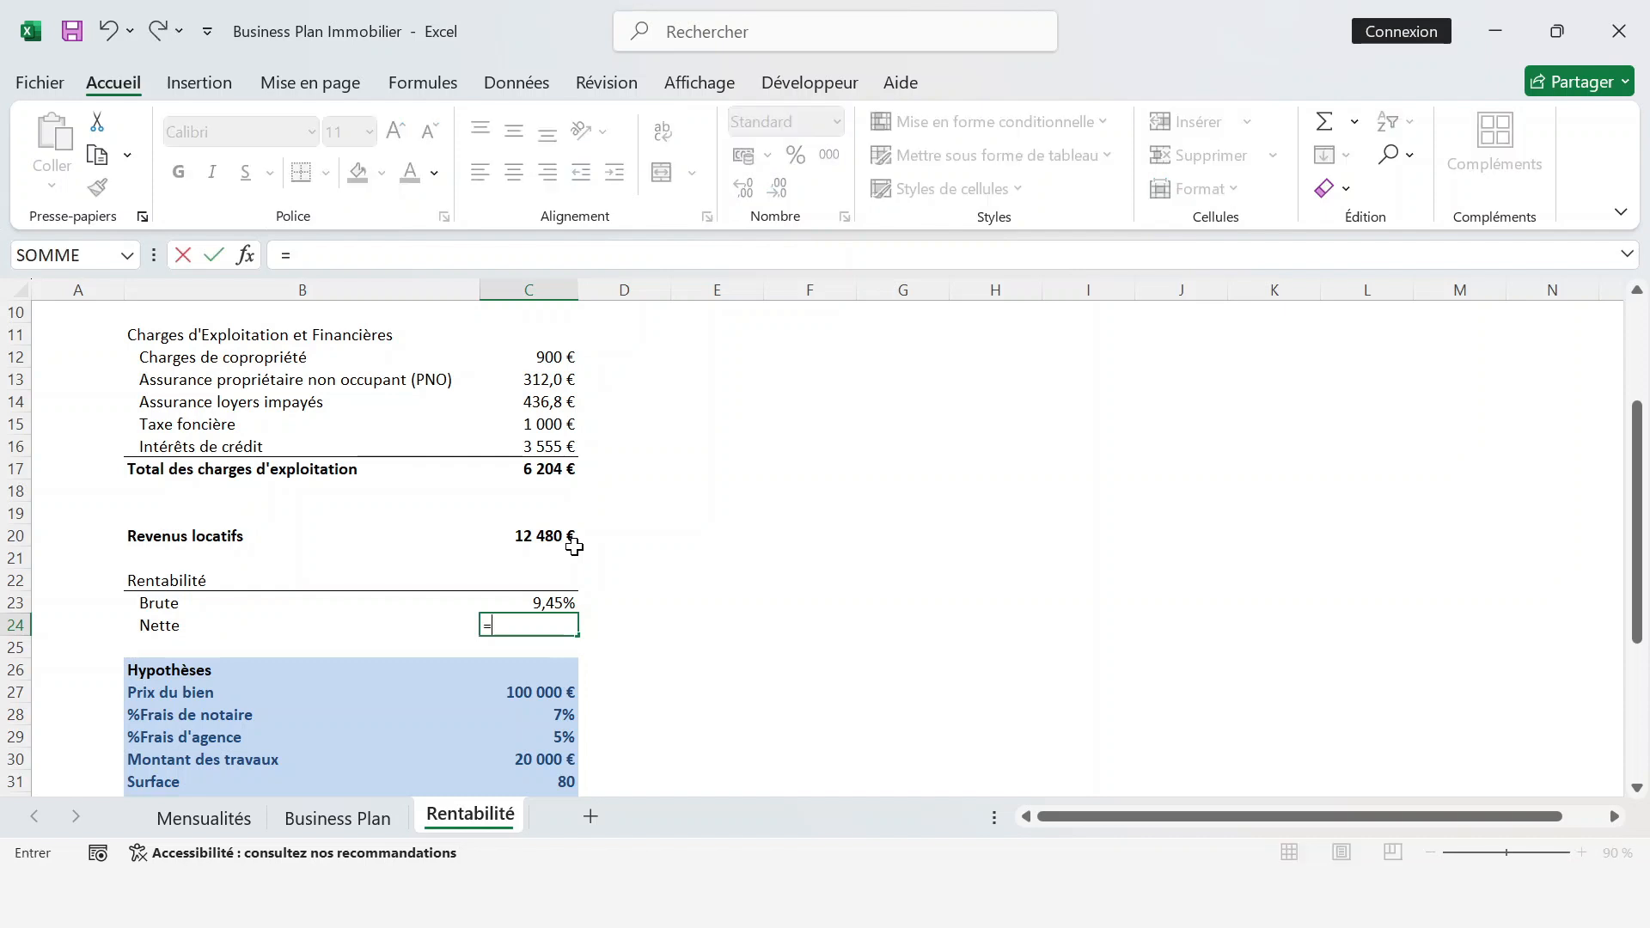
text(()
key(Up)
key(Up)
key(Up)
key(Up)
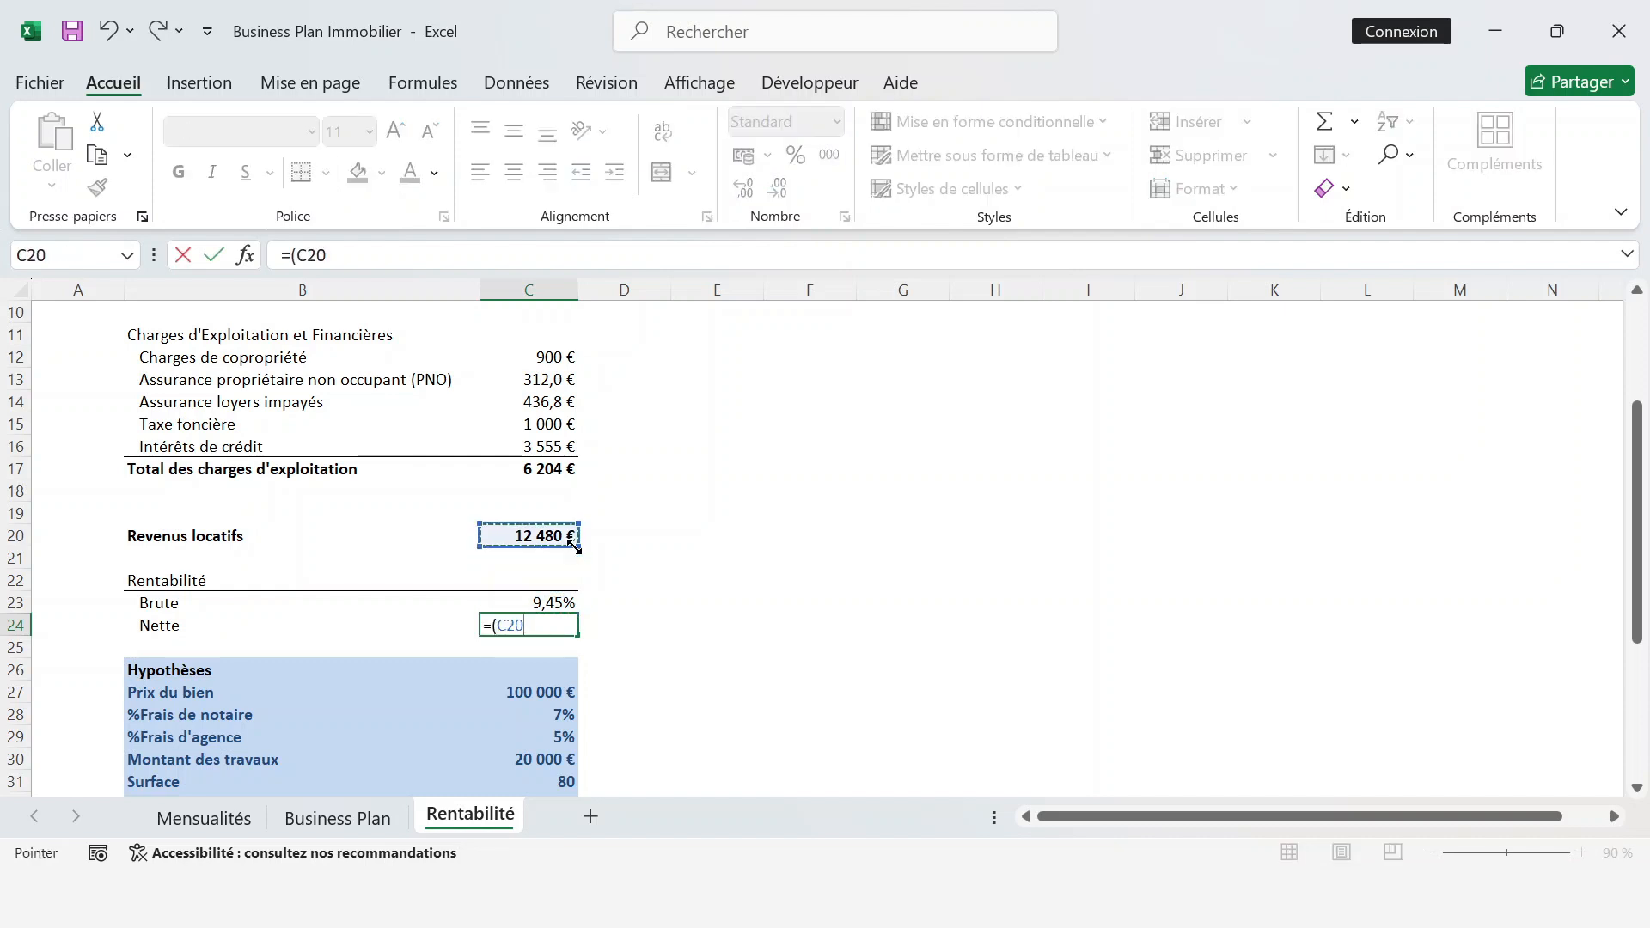
text(-)
key(Up)
key(Up)
key(Up)
key(Up)
key(Up)
key(Up)
key(Up)
key(Up)
key(Up)
key(Up)
key(Up)
key(Up)
key(Up)
key(Up)
key(Up)
key(Up)
key(Up)
key(Up)
key(Down)
key(Down)
key(Down)
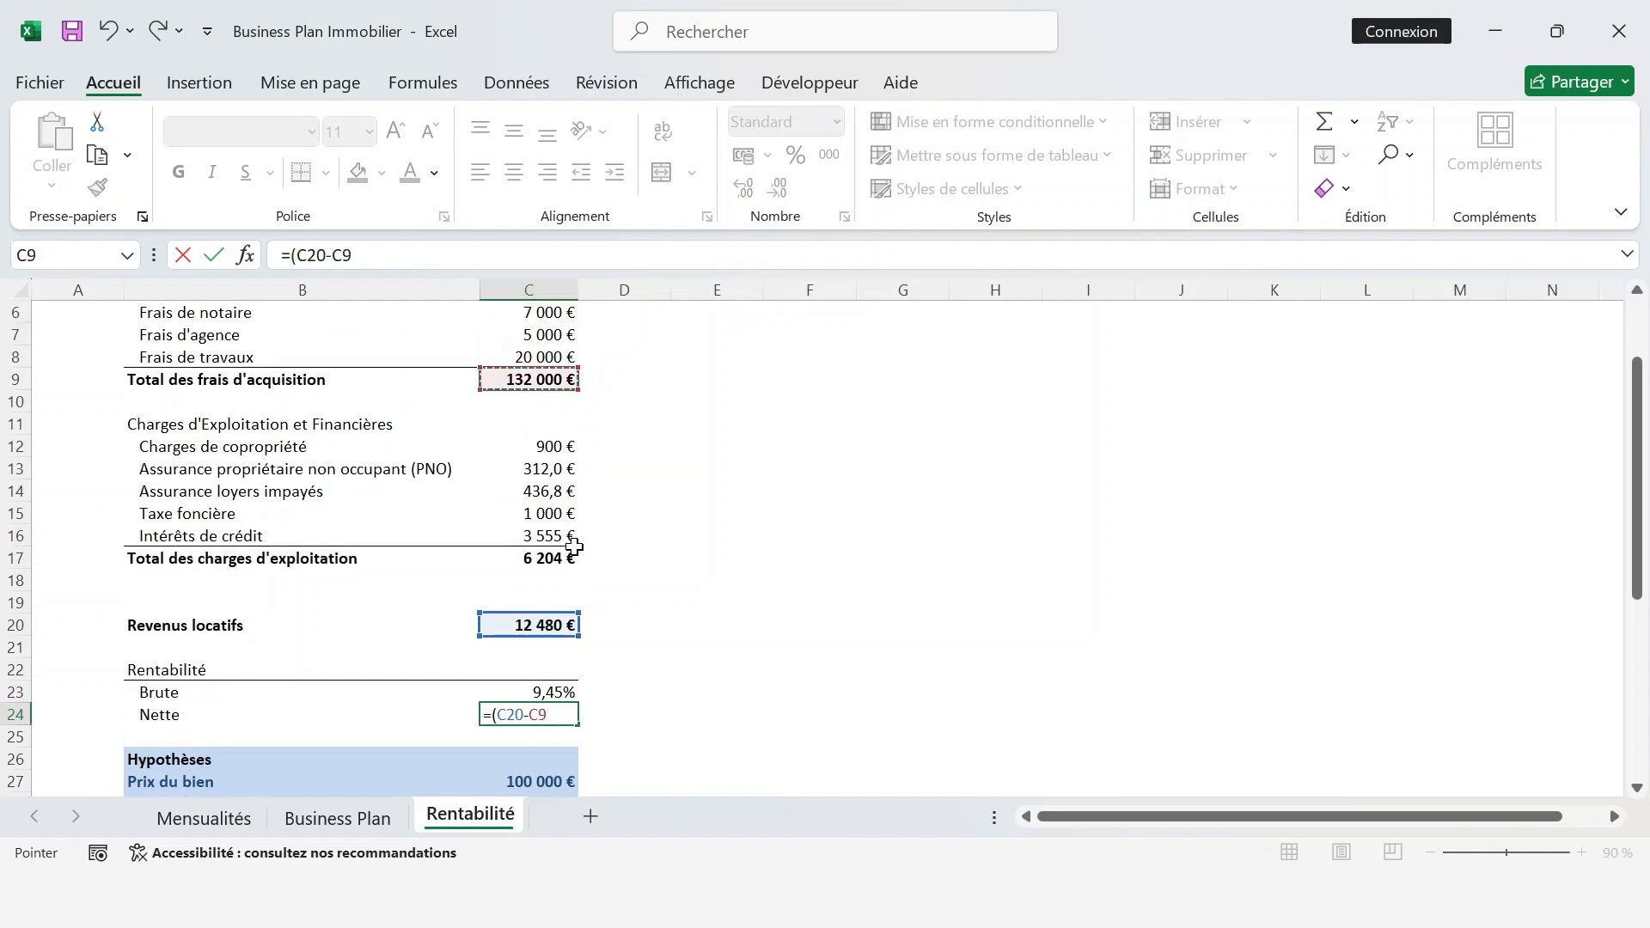
key(Down)
key(Down)
key(Down)
key(Down)
key(Down)
key(Down)
key(Down)
key(Down)
key(Down)
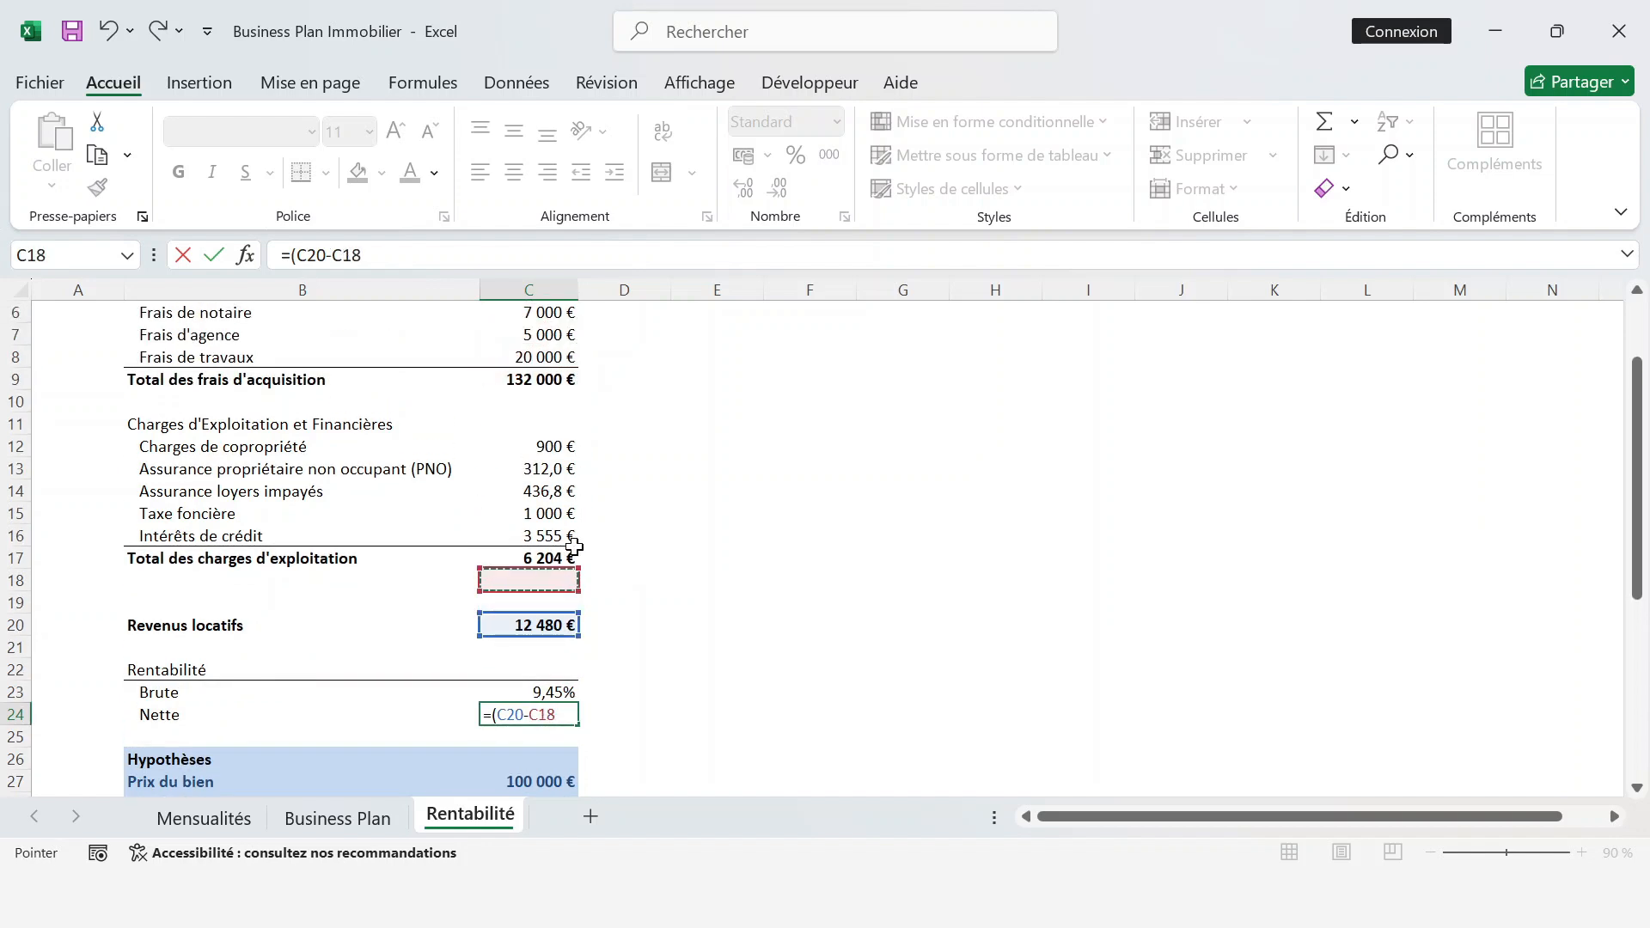
key(Up)
text())
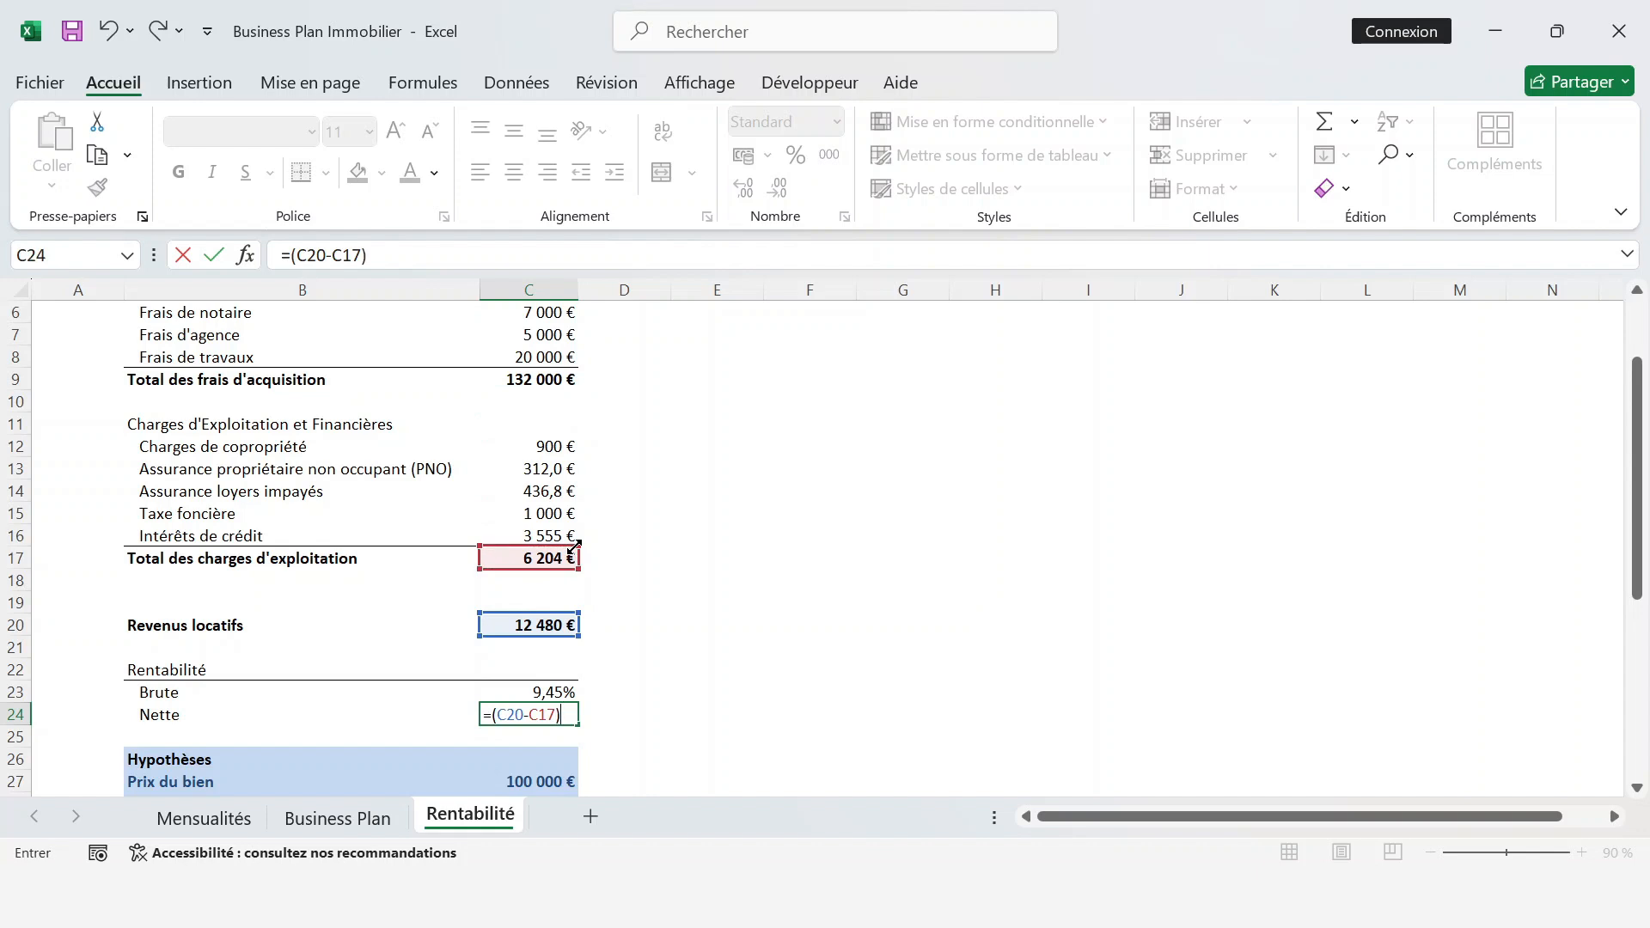
text(/)
key(Up)
key(Up)
key(Up)
key(Up)
key(Up)
key(Up)
key(Up)
key(Up)
key(Up)
key(Up)
key(Up)
key(Up)
key(Up)
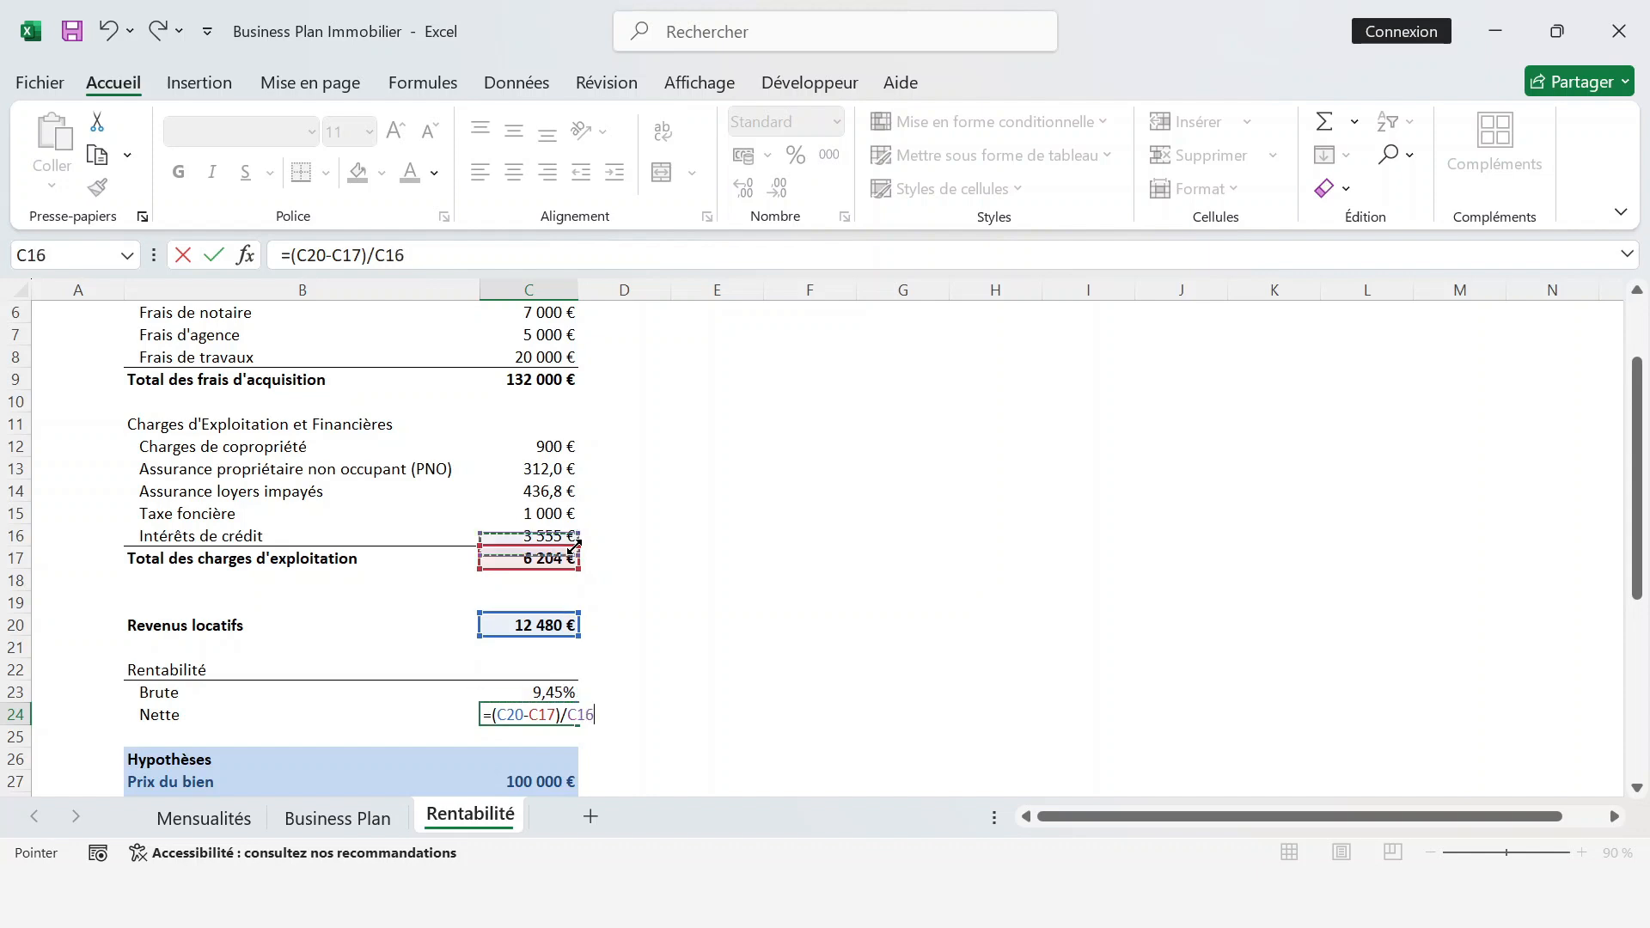
key(Up)
key(Up)
key(Return)
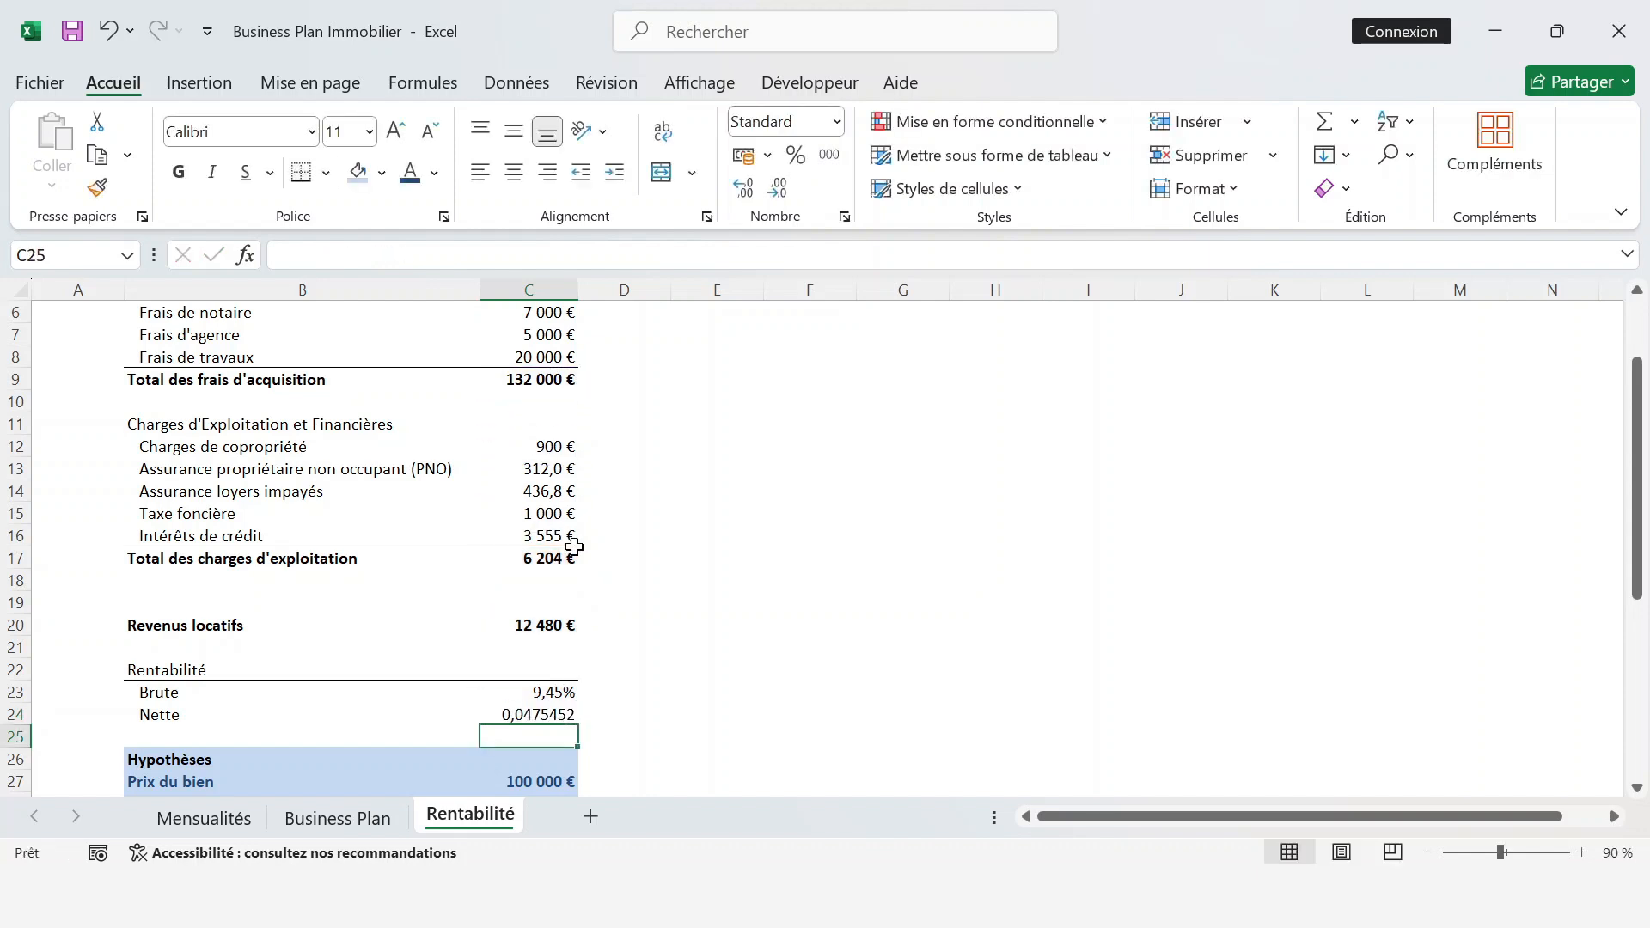
- Format the net profitability in C24 as a percentage with two decimal places
key(Up)
key(ctrl+shift+5)
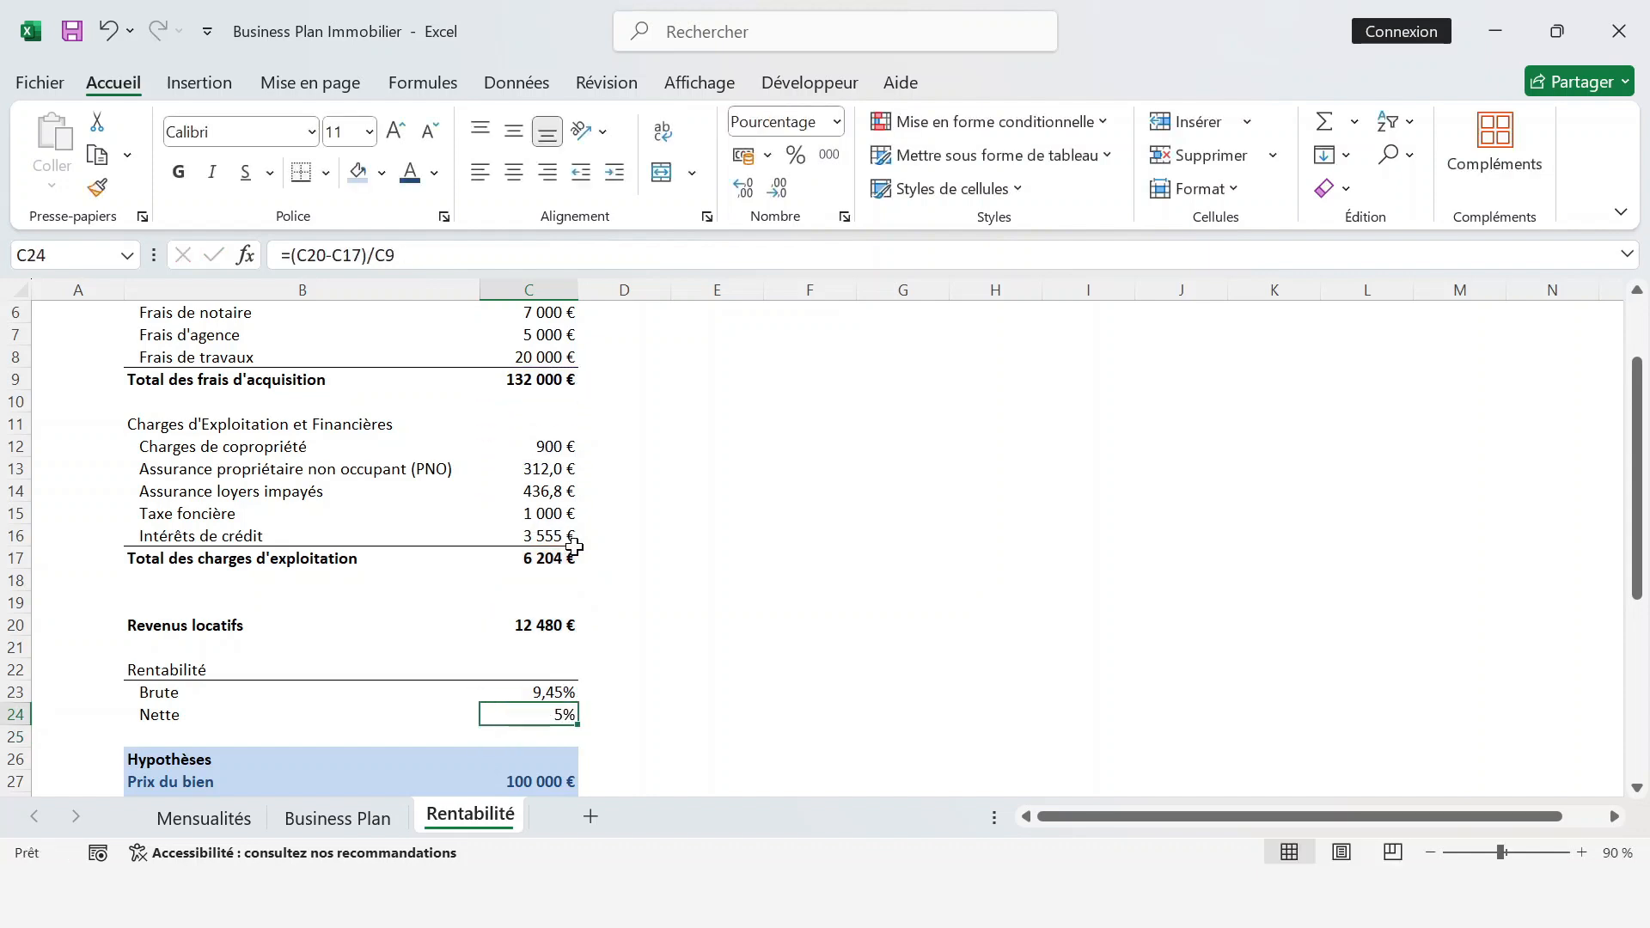
click(747, 191)
click(746, 189)
- Set the font colour of the Intérêts de crédit assumption value in C38 to Automatique
scroll(550, 679, down, 5)
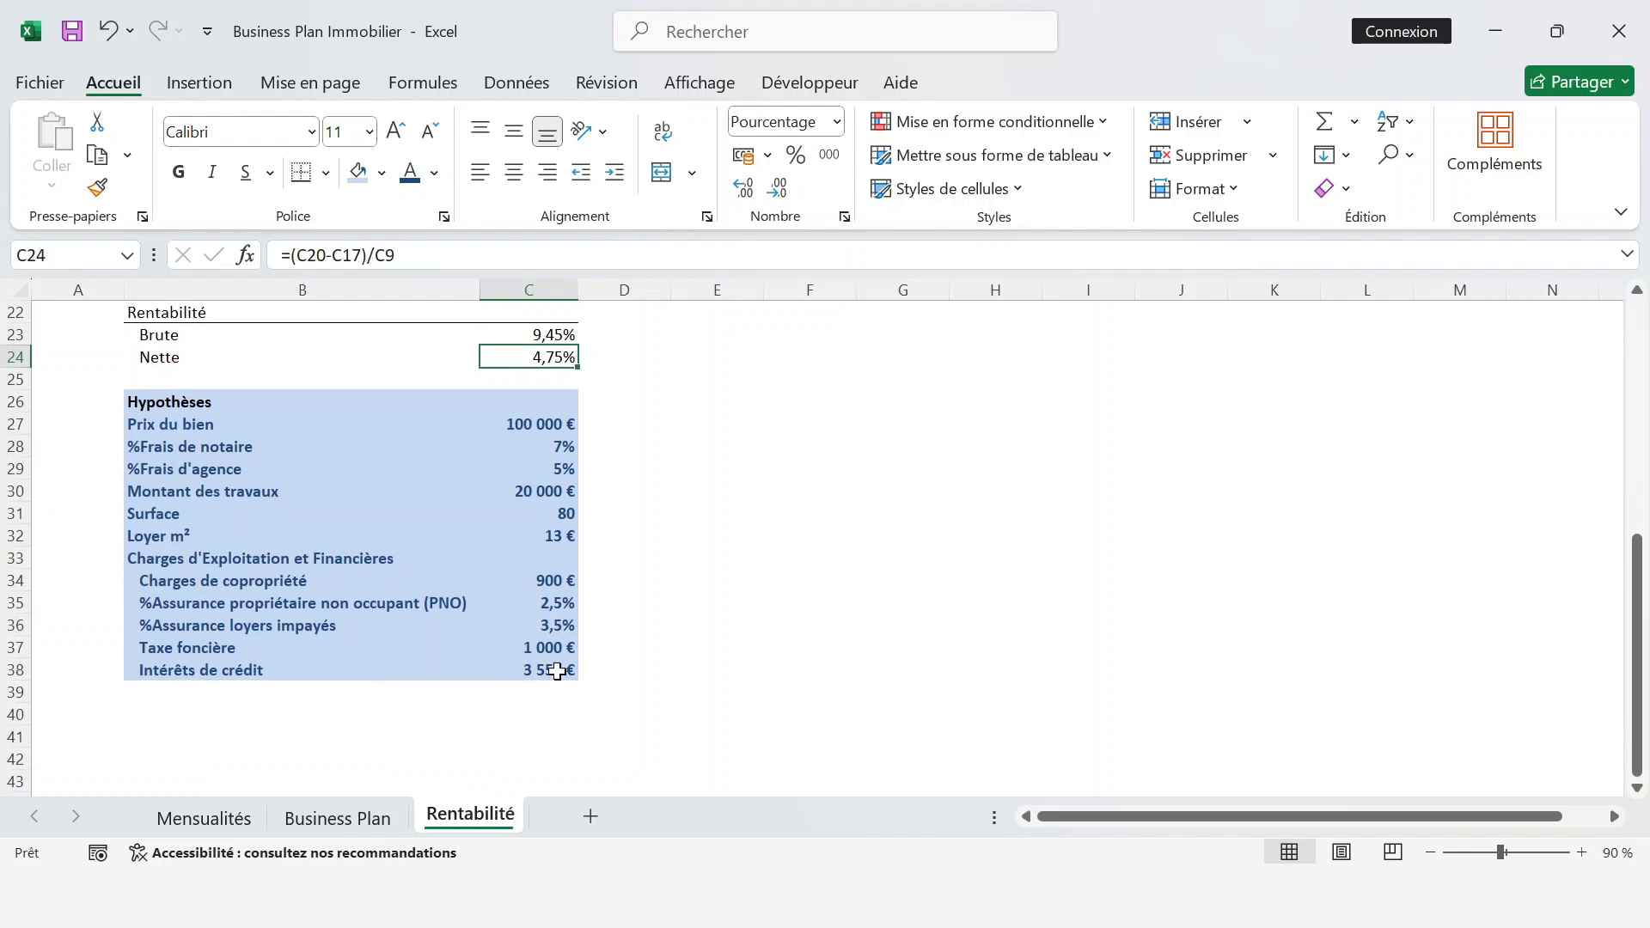
click(555, 671)
click(434, 172)
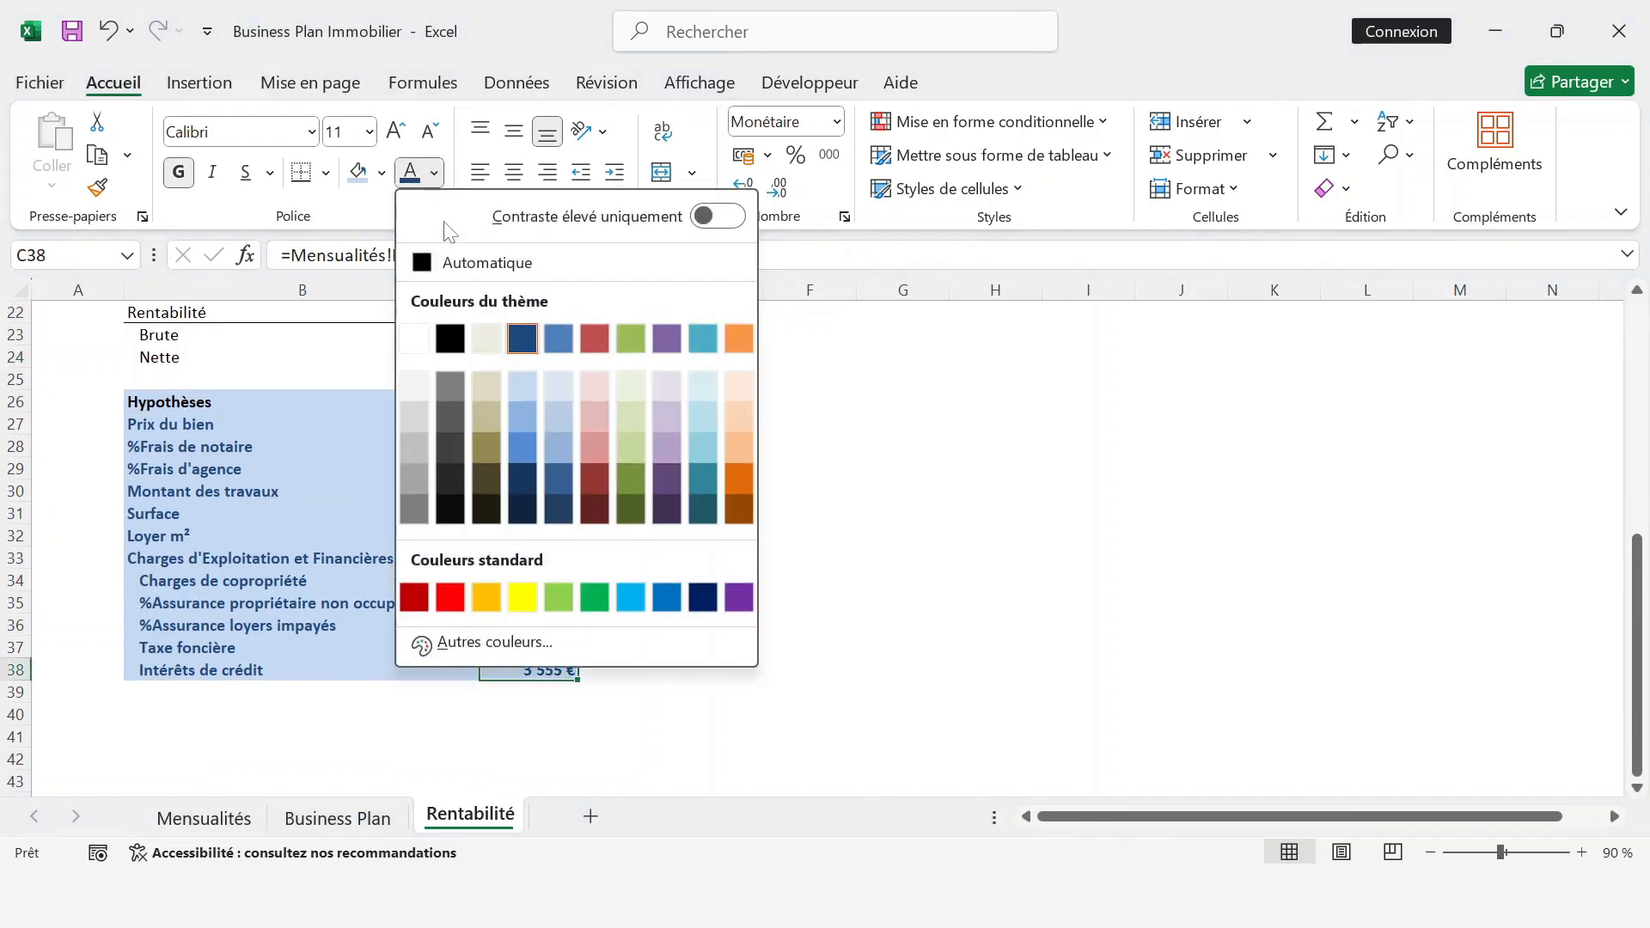
click(466, 264)
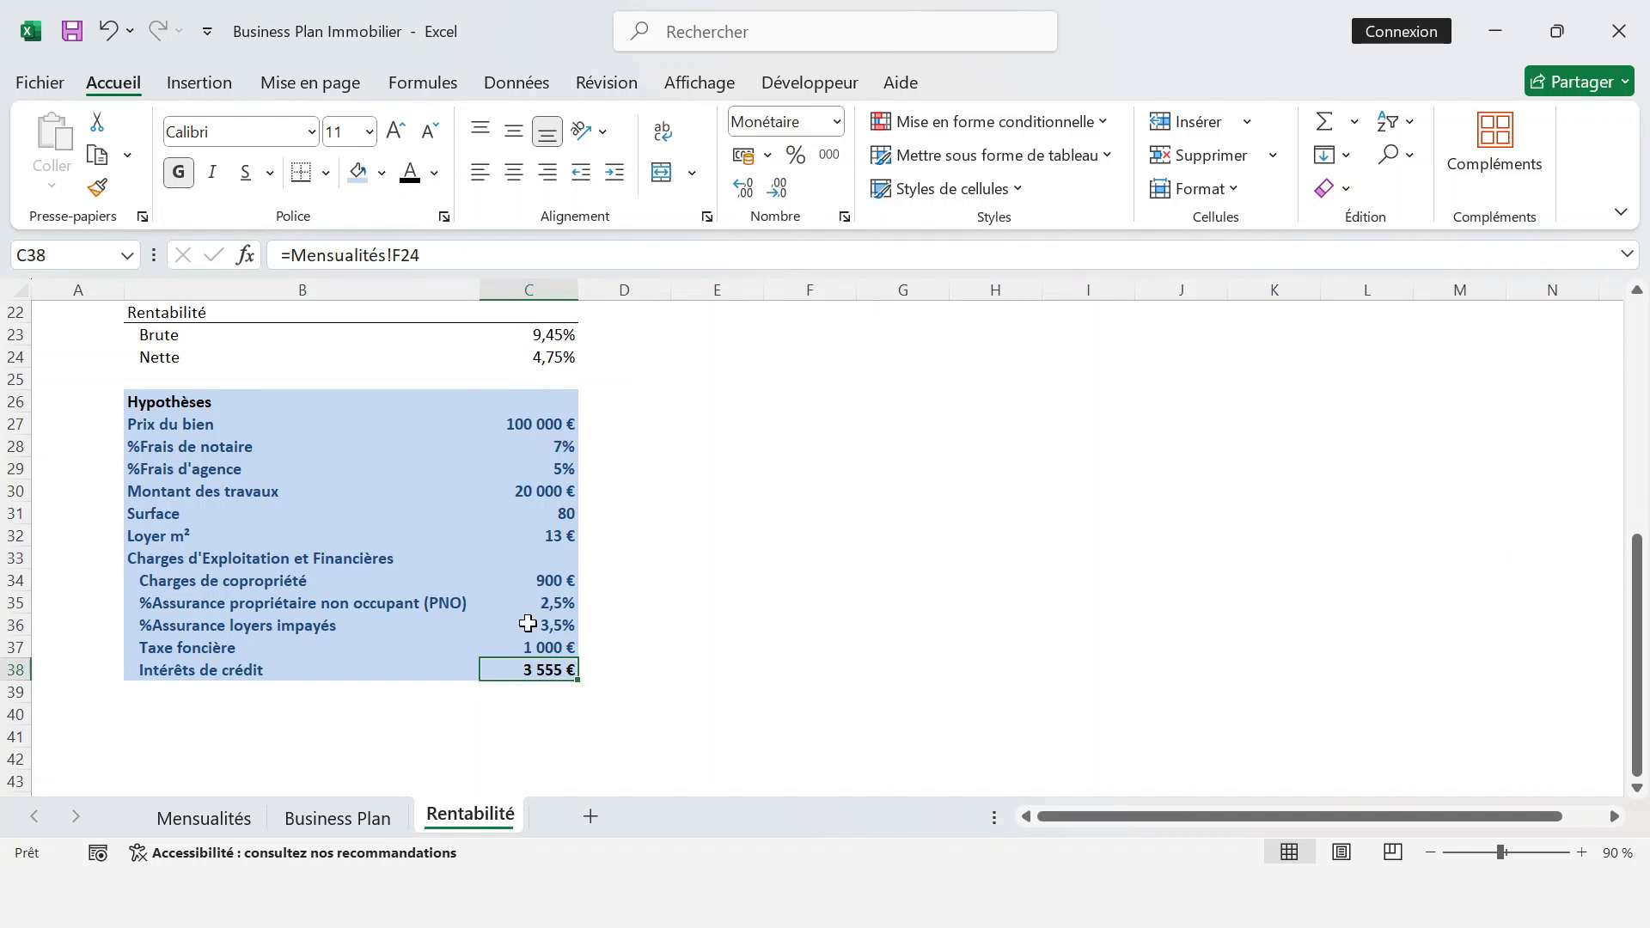
- Insert a blank row above Charges d'Exploitation et Financières in the Hypothèses block
scroll(527, 623, up, 1)
click(324, 582)
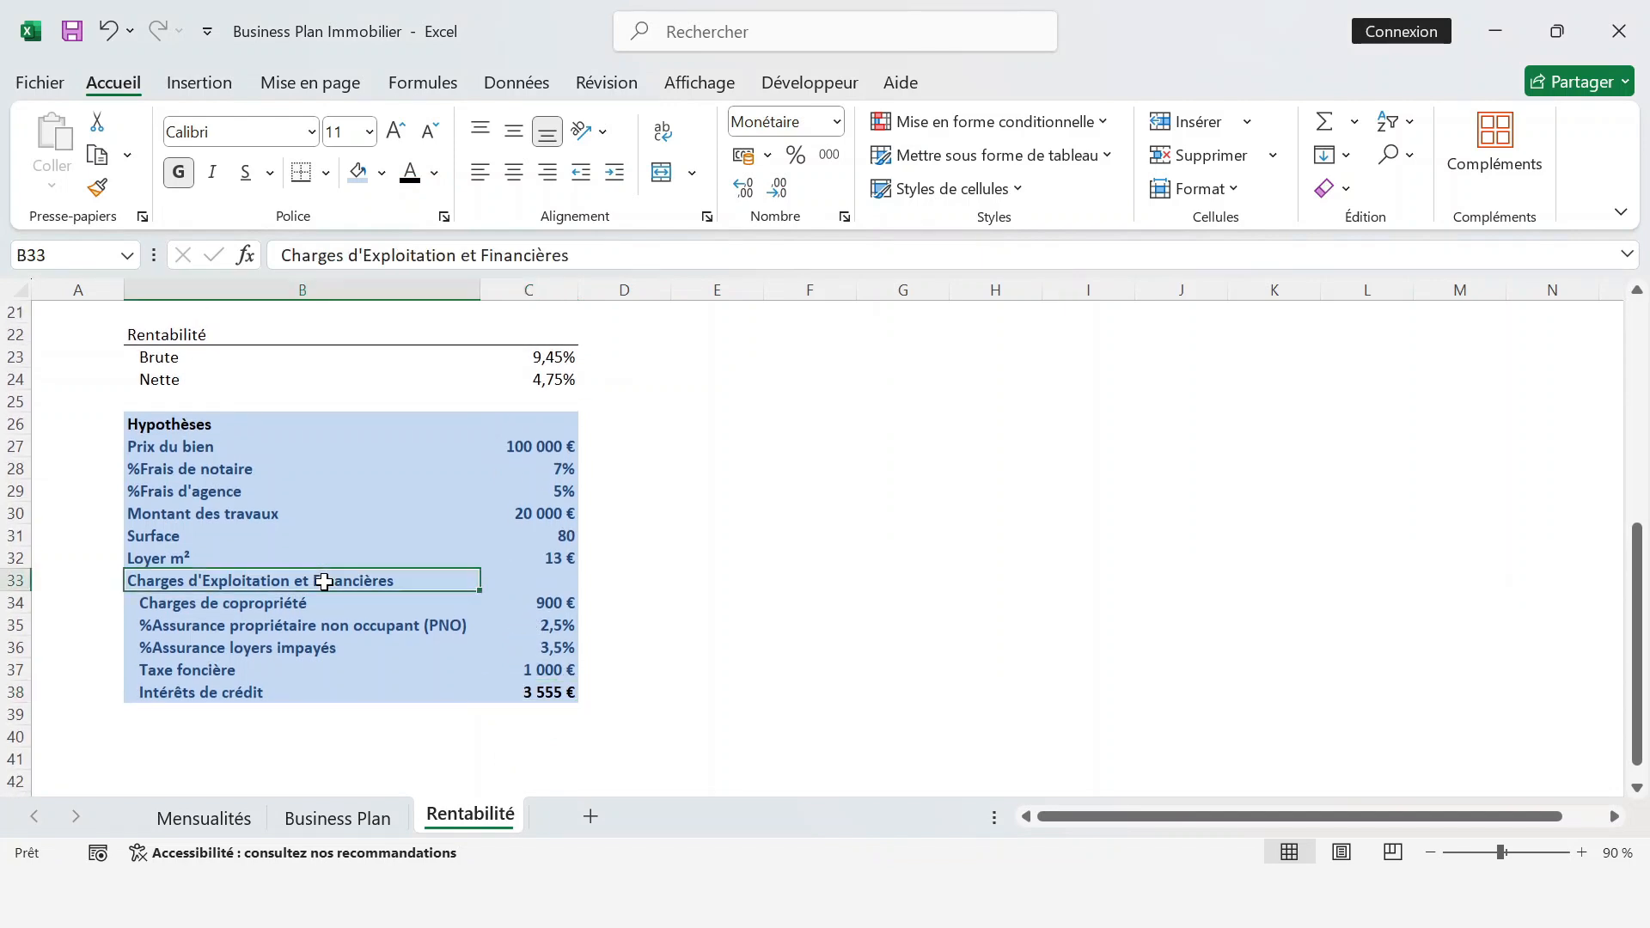
key(shift+space)
key(ctrl+plus)
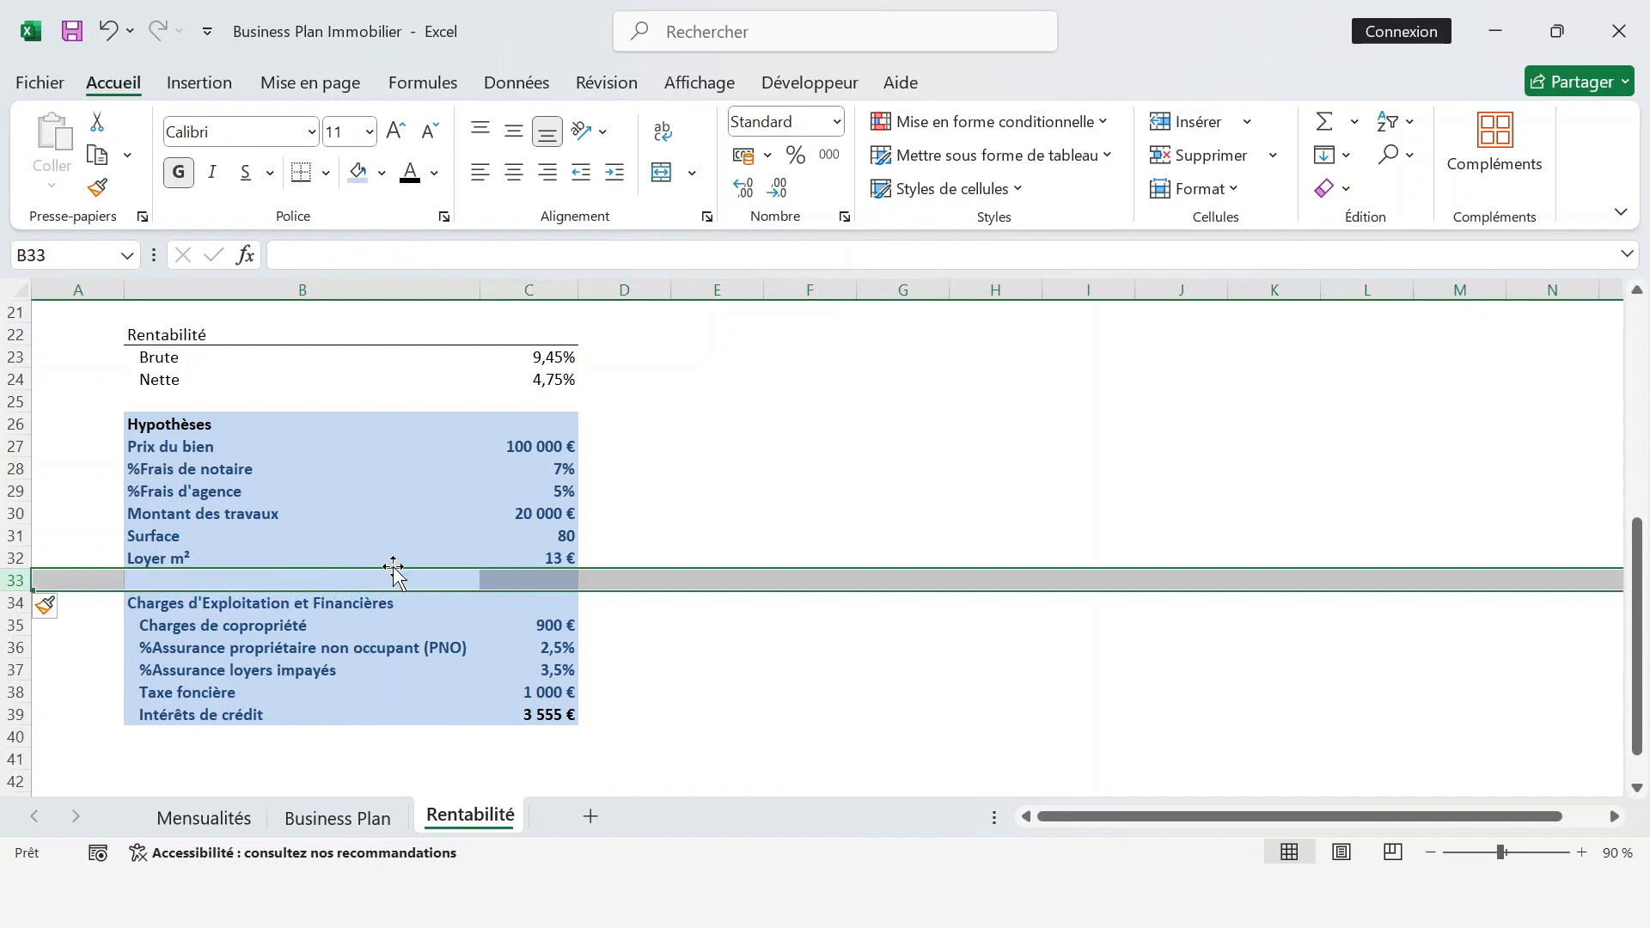
- Insert a blank row between the Hypothèses heading and the Prix du bien row
click(231, 440)
key(shift+space)
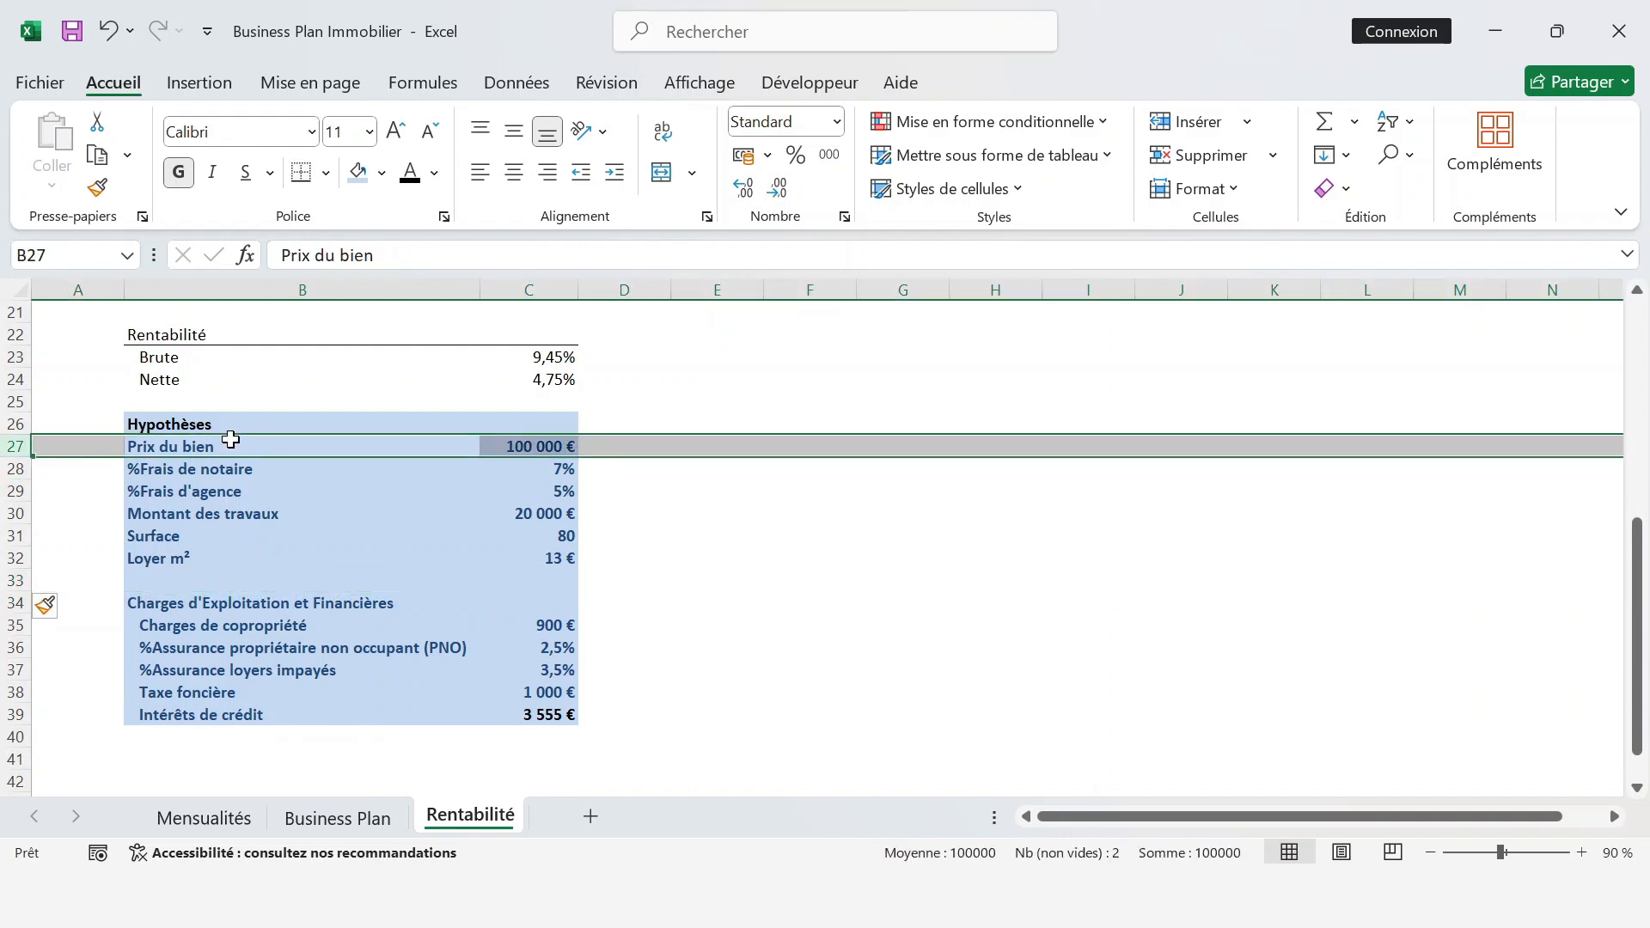
key(ctrl+plus)
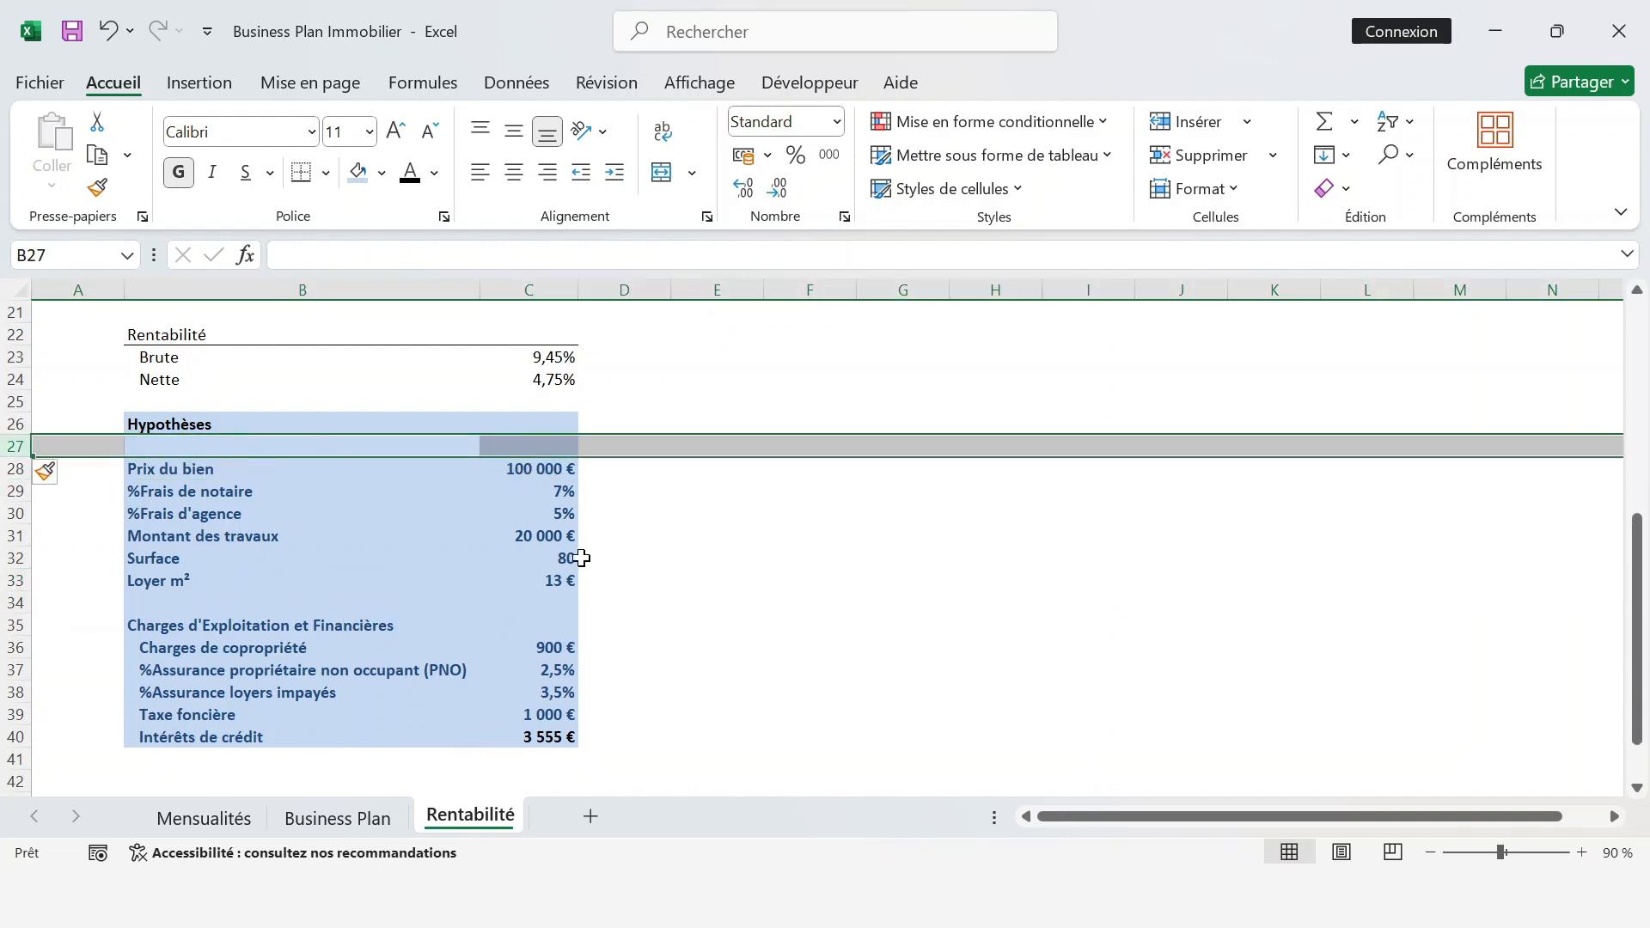
- Review the Rentabilité sheet from the acquisition costs and operating charges through the profitability rates to the Hypothèses block
scroll(581, 559, up, 2)
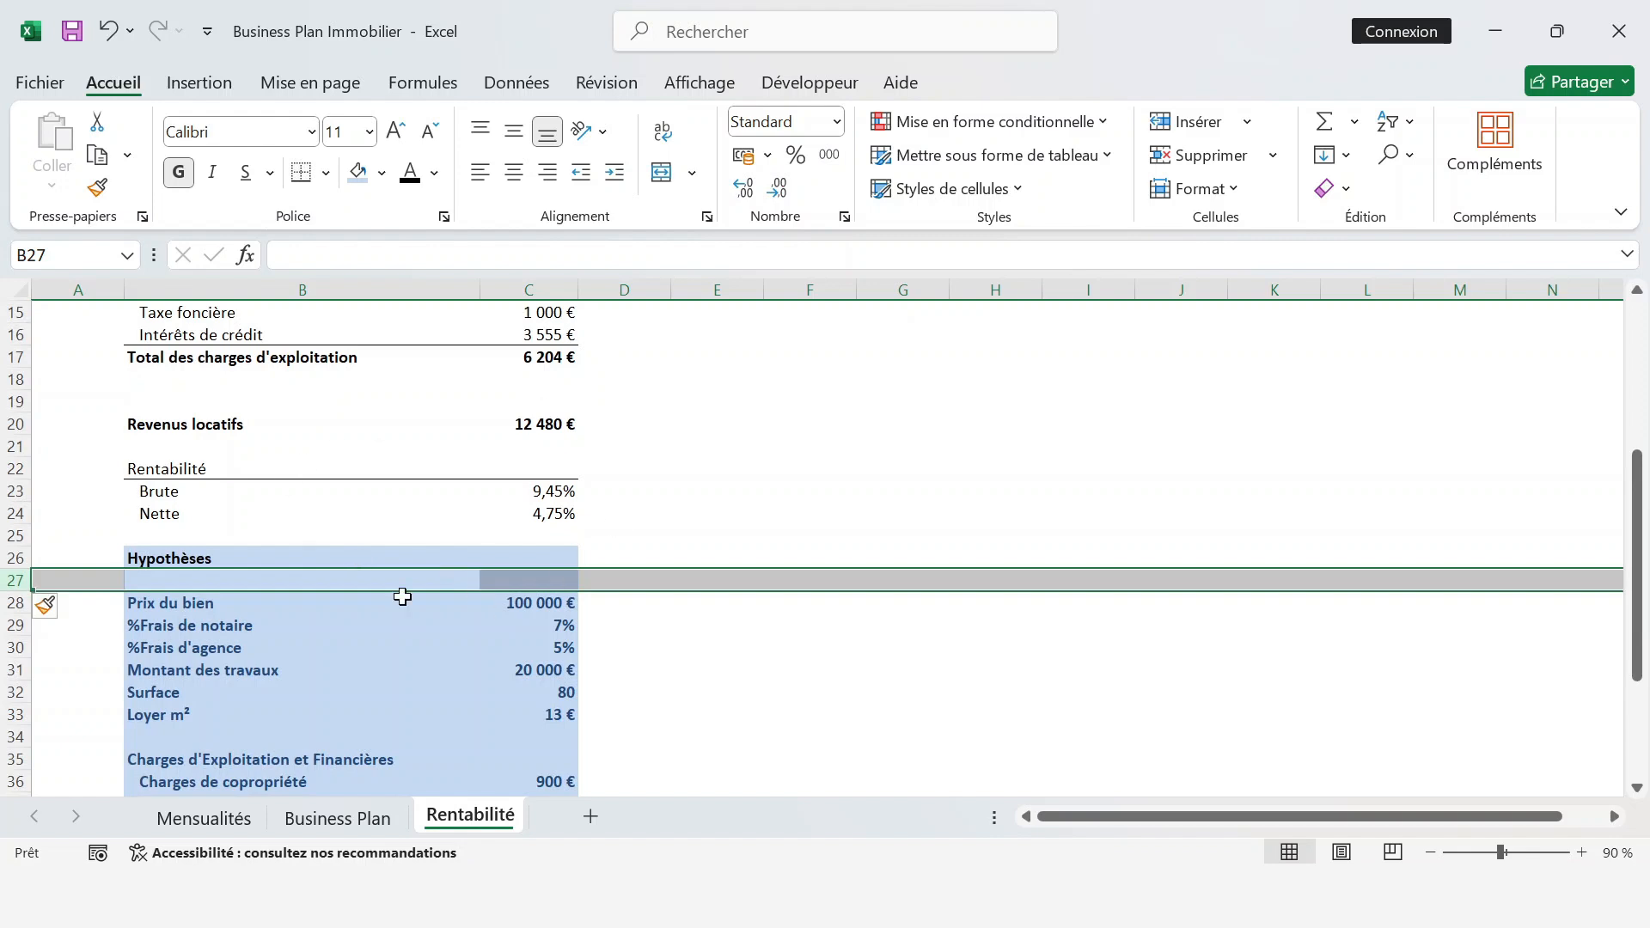
scroll(483, 619, down, 3)
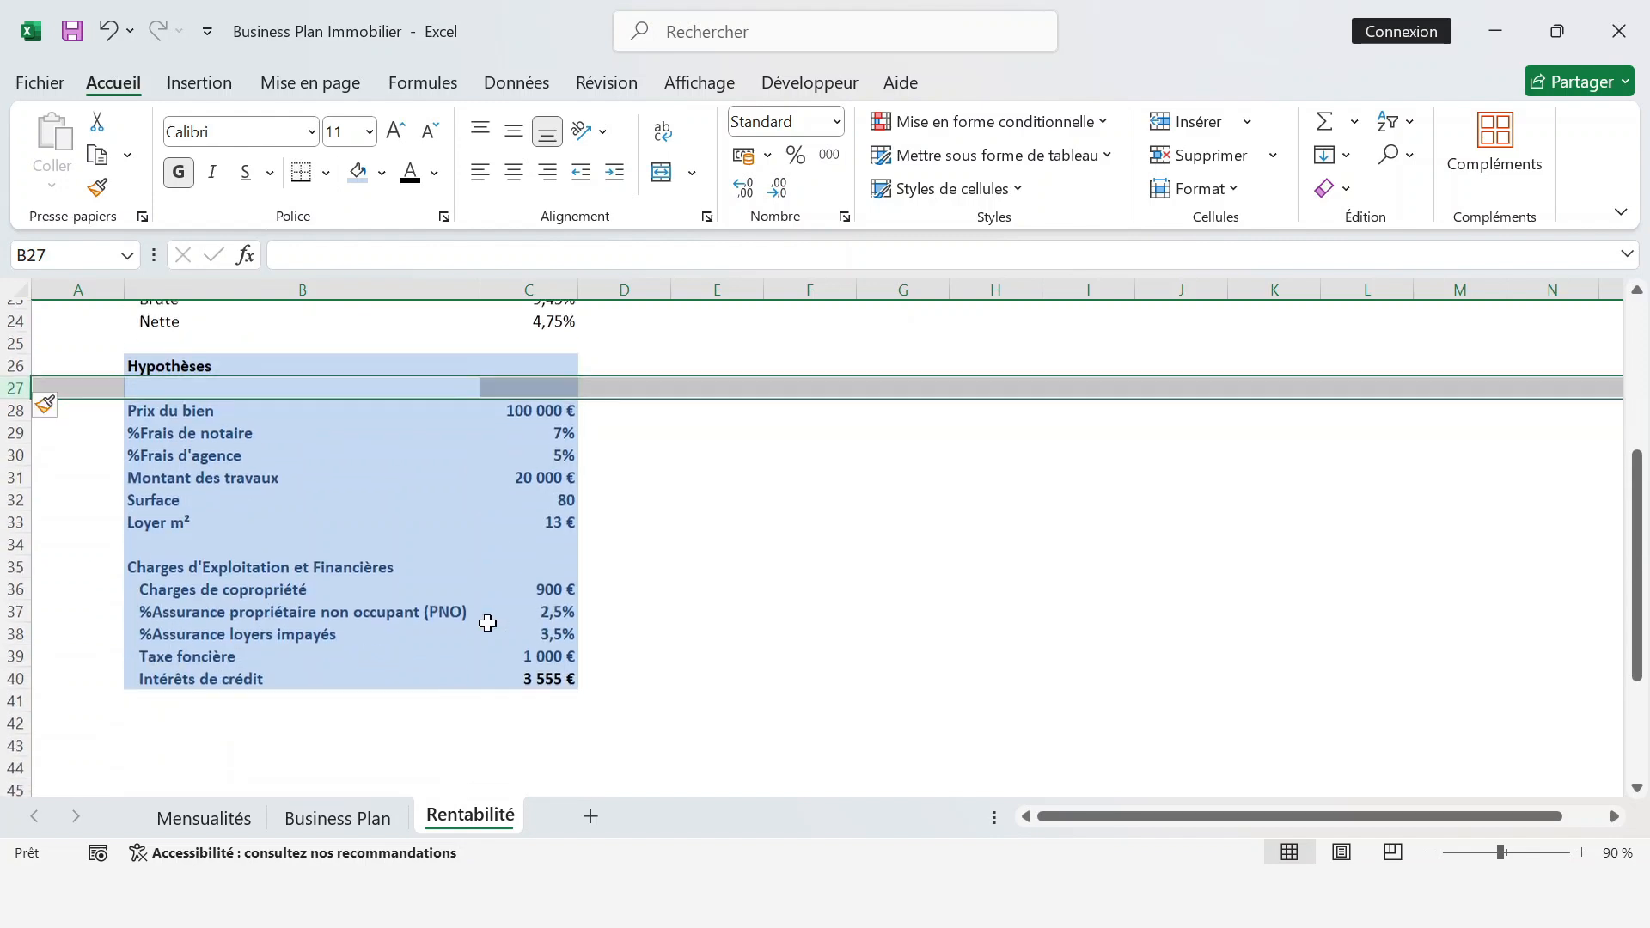
scroll(584, 482, up, 3)
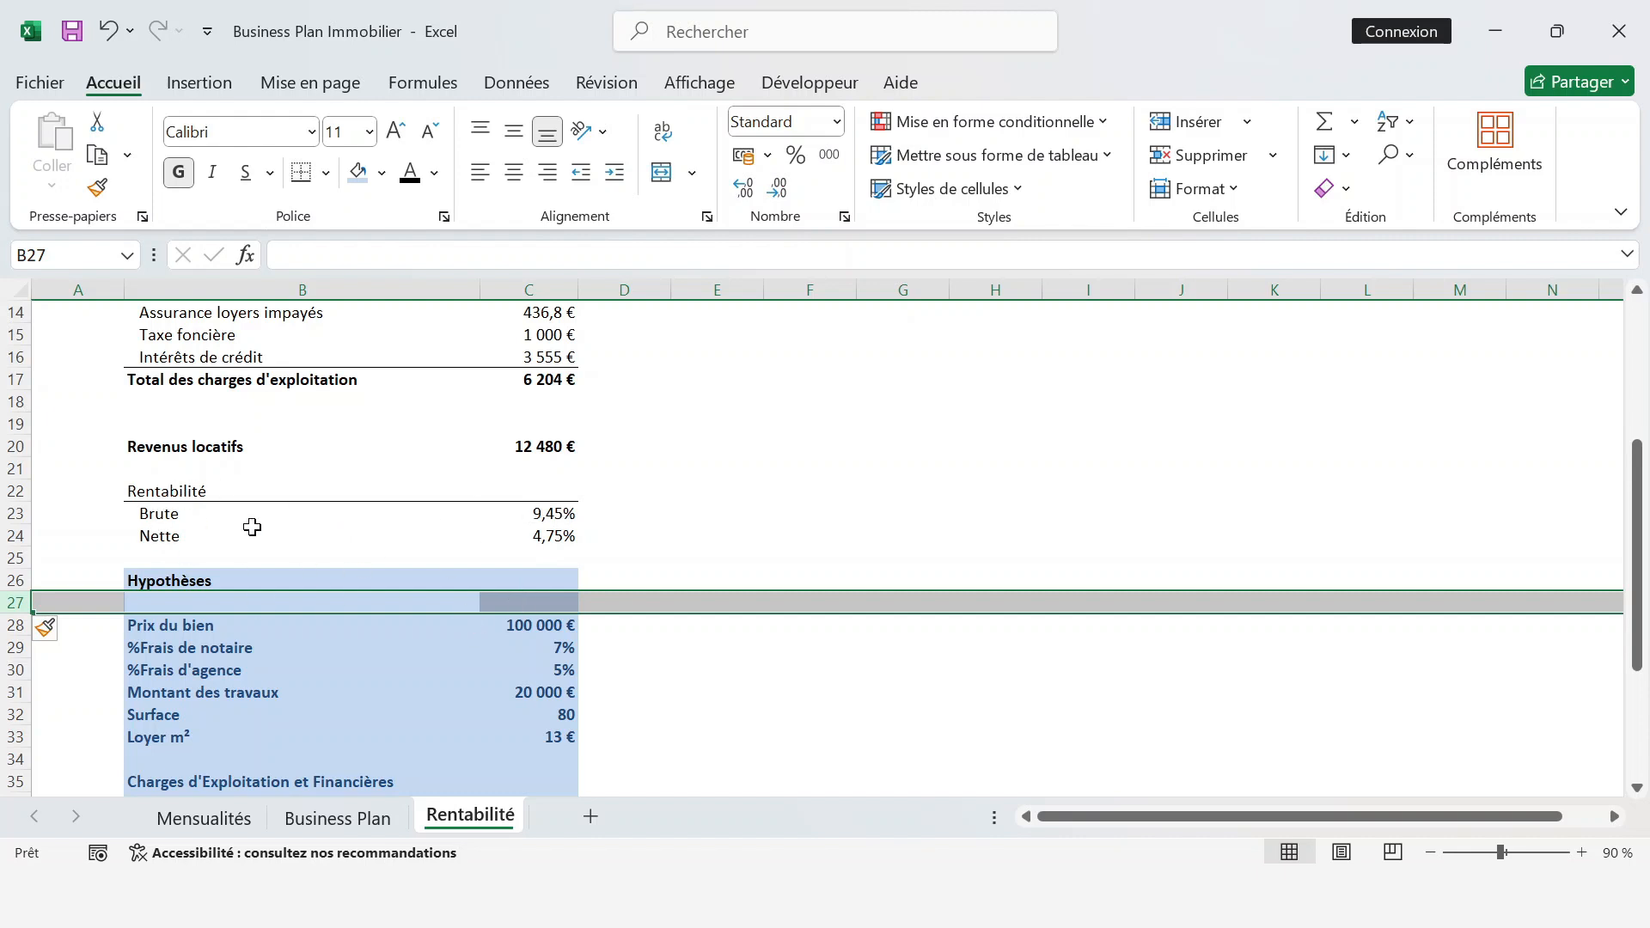
scroll(448, 492, up, 3)
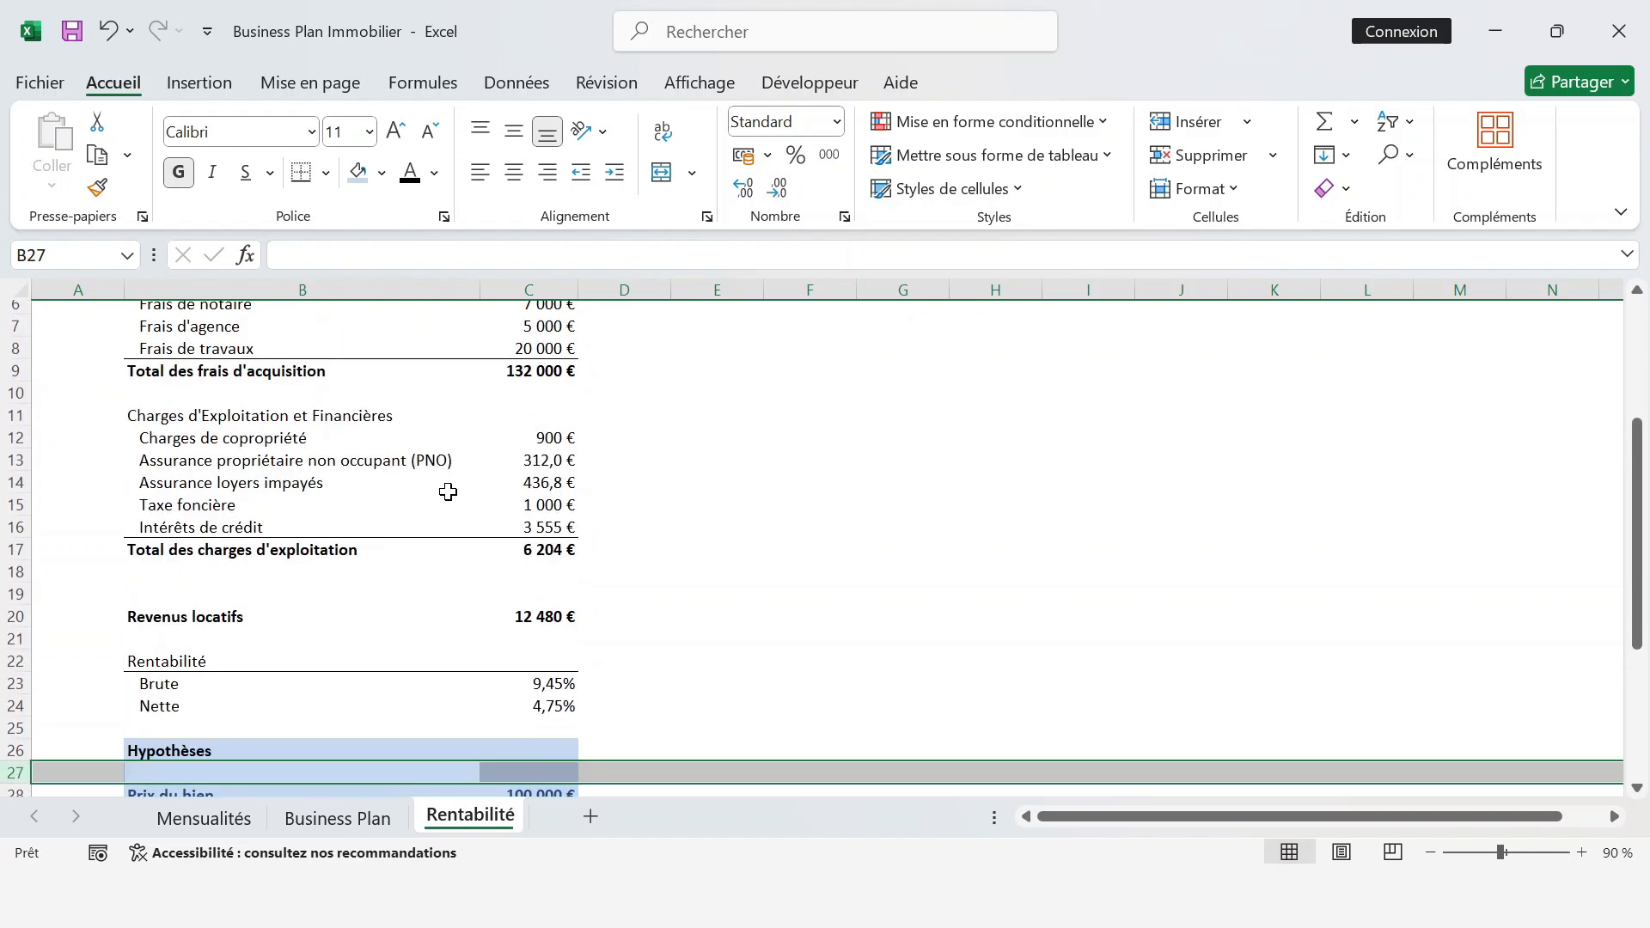
scroll(448, 491, down, 3)
scroll(447, 491, down, 3)
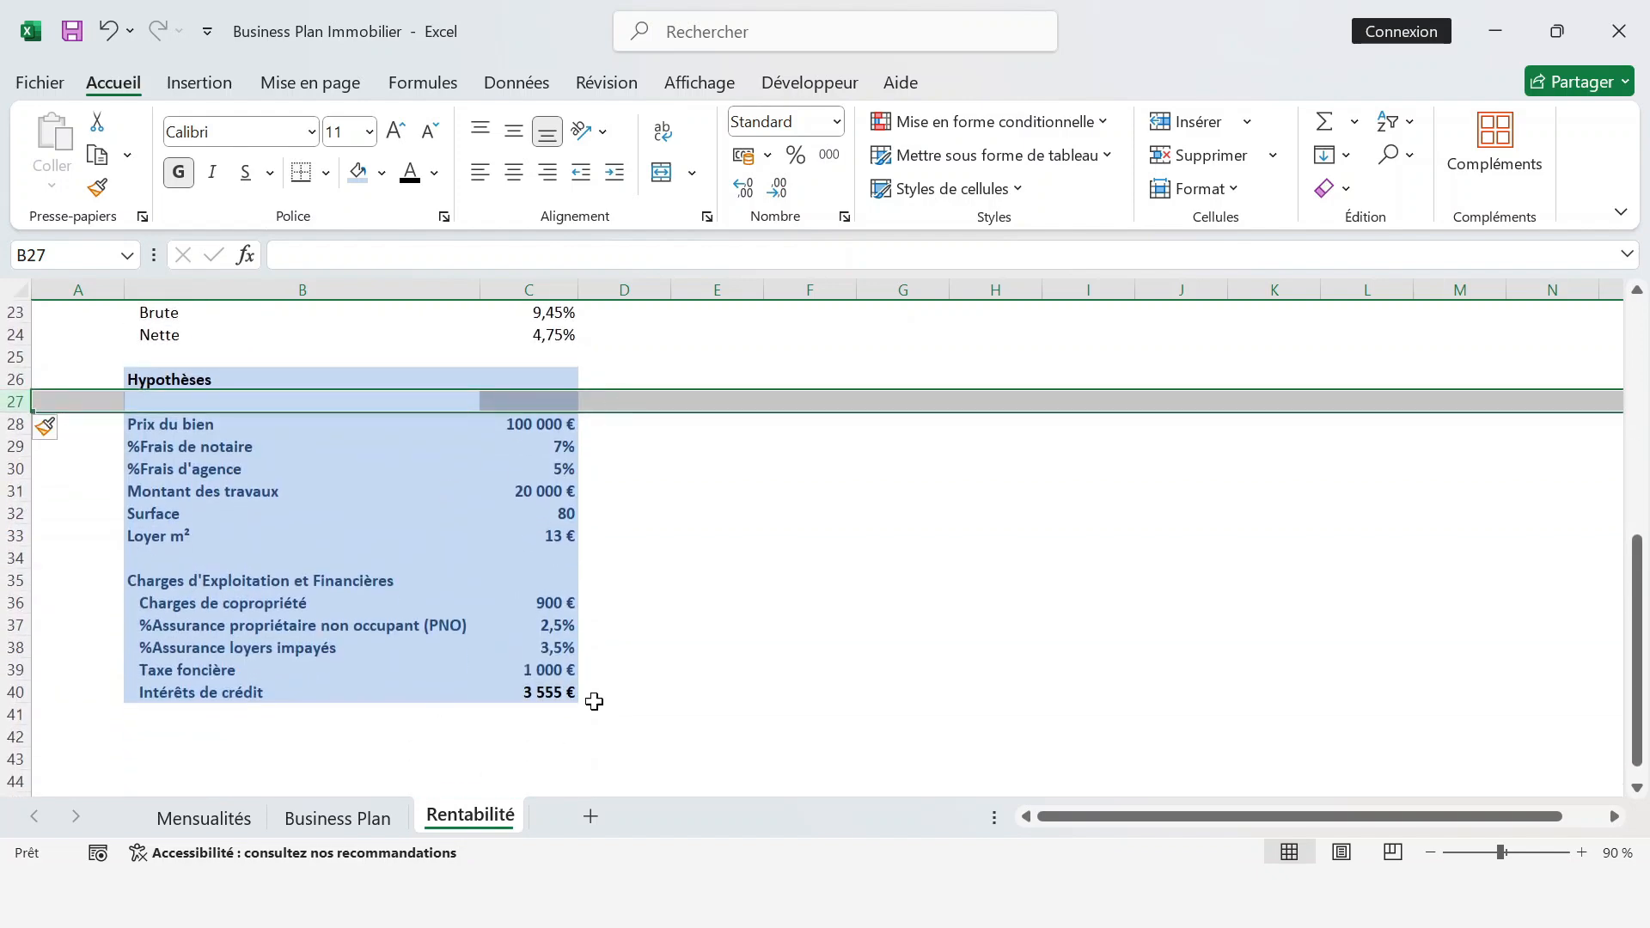
scroll(448, 664, up, 5)
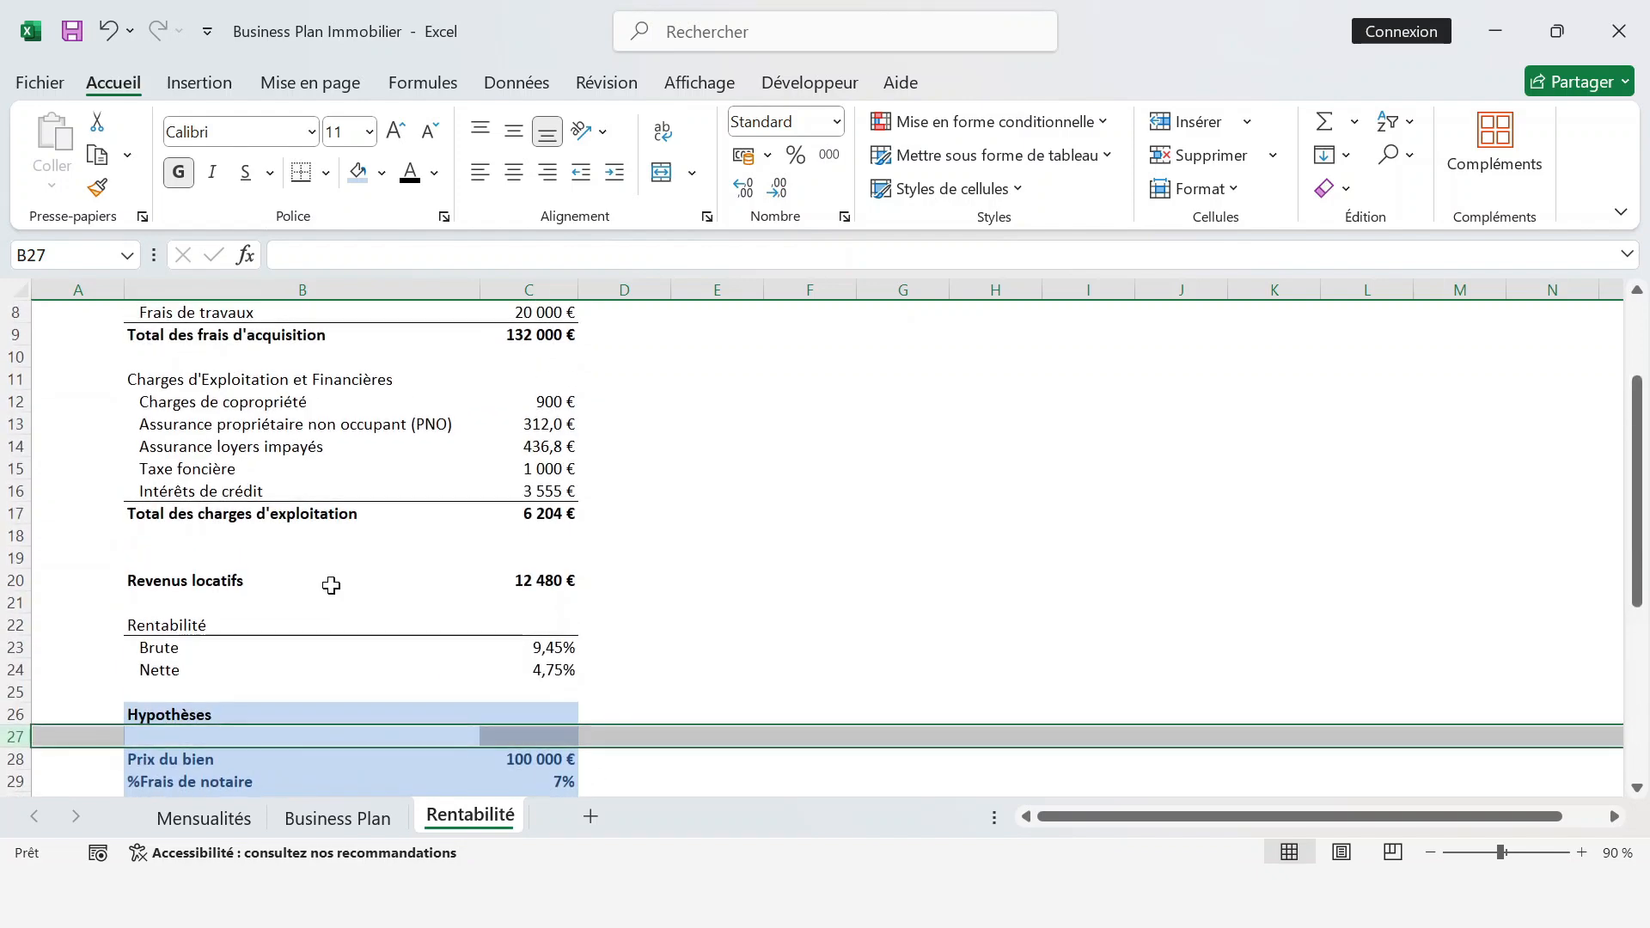